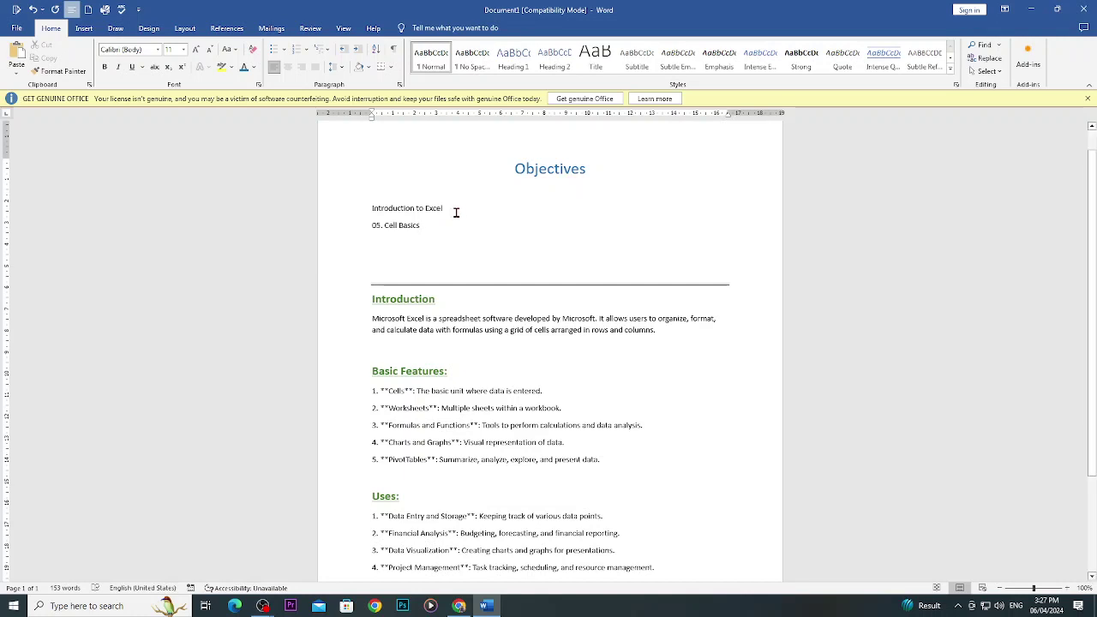
Select the 'Introduction to Excel' line in the Word notes and bring up the Windows Run box.
scroll(459, 274, down, 1)
click(366, 180)
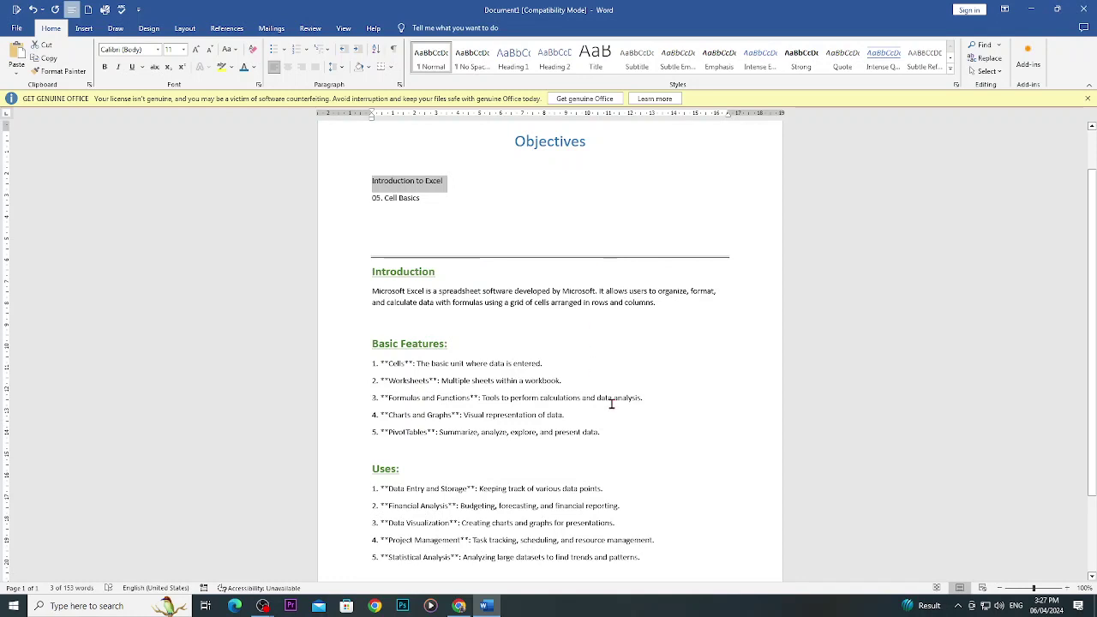
key(super+r)
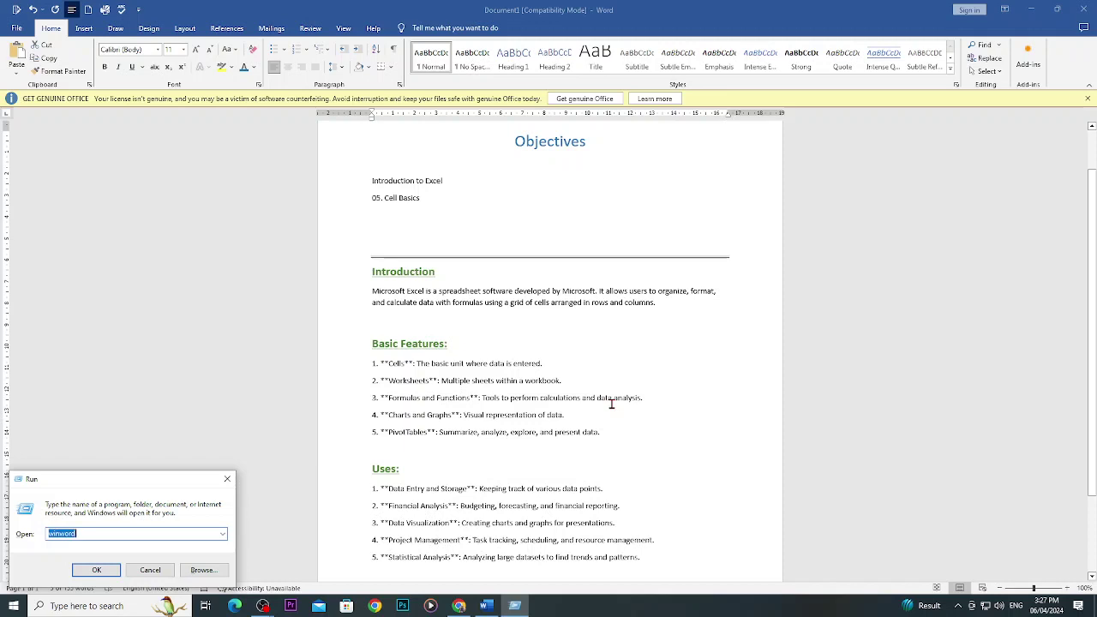
Launch Excel with the 'excel' Run command and create a blank workbook, Book1.
text(excel)
key(Return)
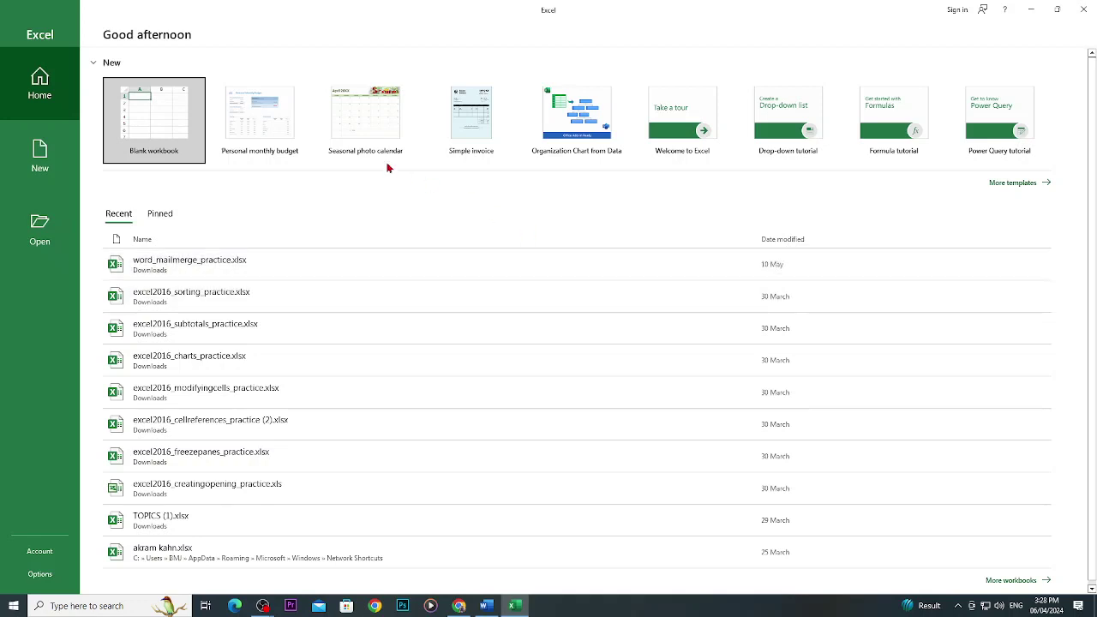
click(159, 117)
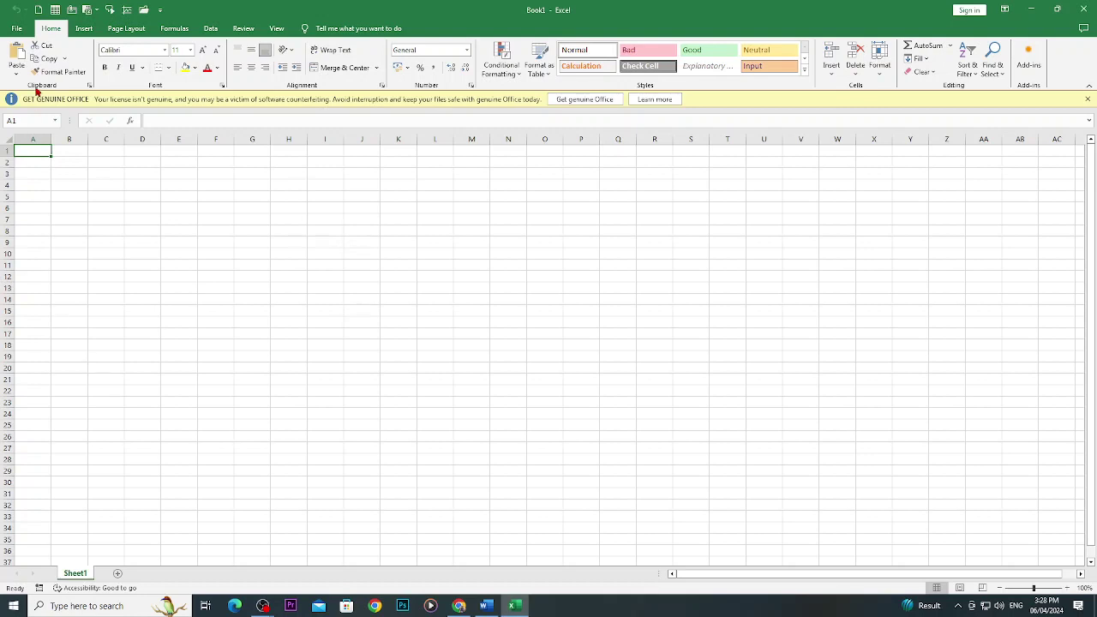
Browse the Insert, Page Layout, Formulas and Data tabs, return to Home, then minimize Excel.
click(86, 32)
click(135, 33)
click(174, 30)
click(211, 30)
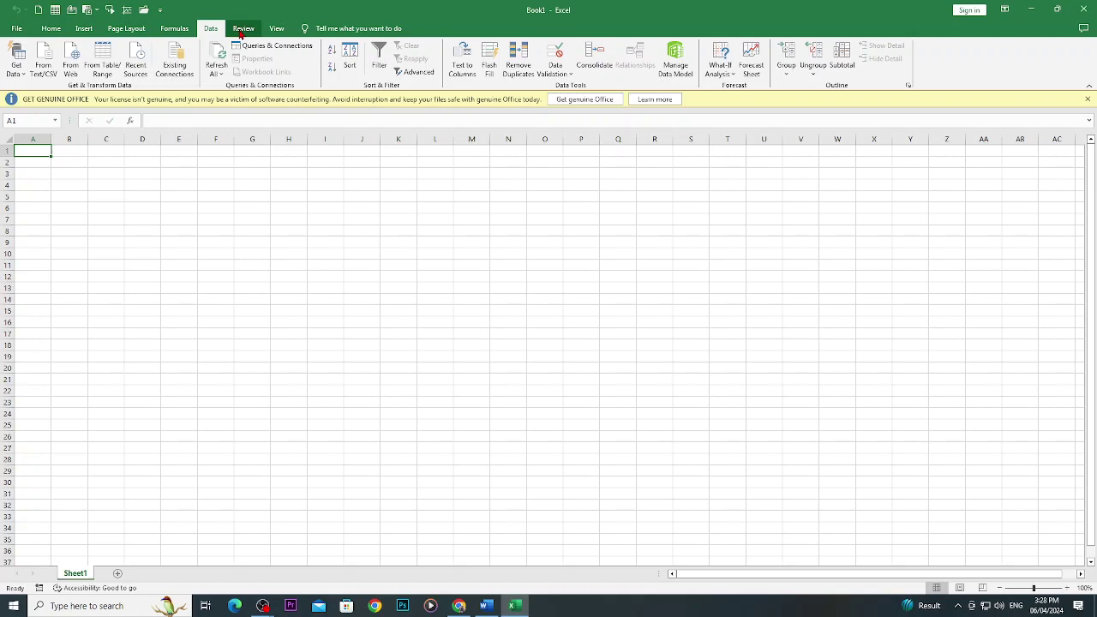
click(52, 30)
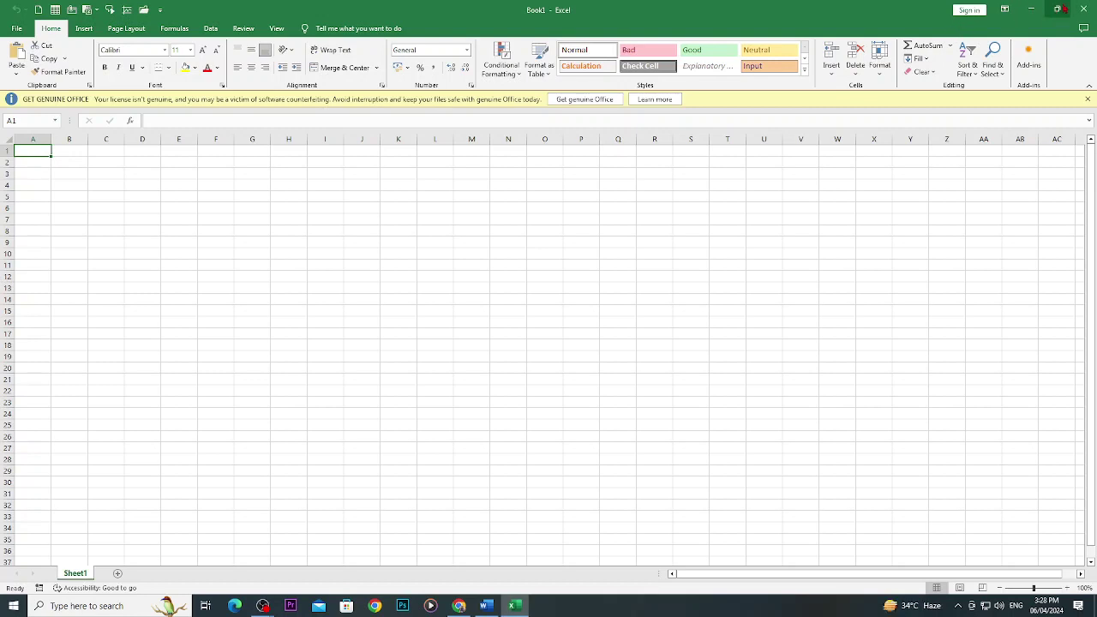
click(1029, 11)
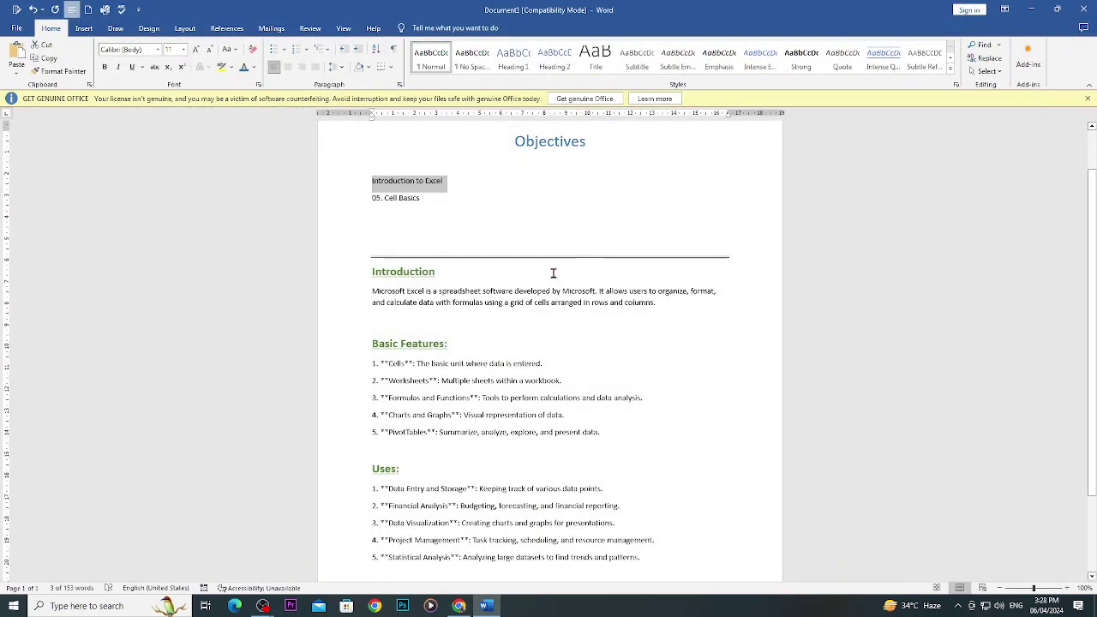
Select and deselect the Introduction paragraph, then zoom the Word view to 220%.
drag(372, 292, 657, 315)
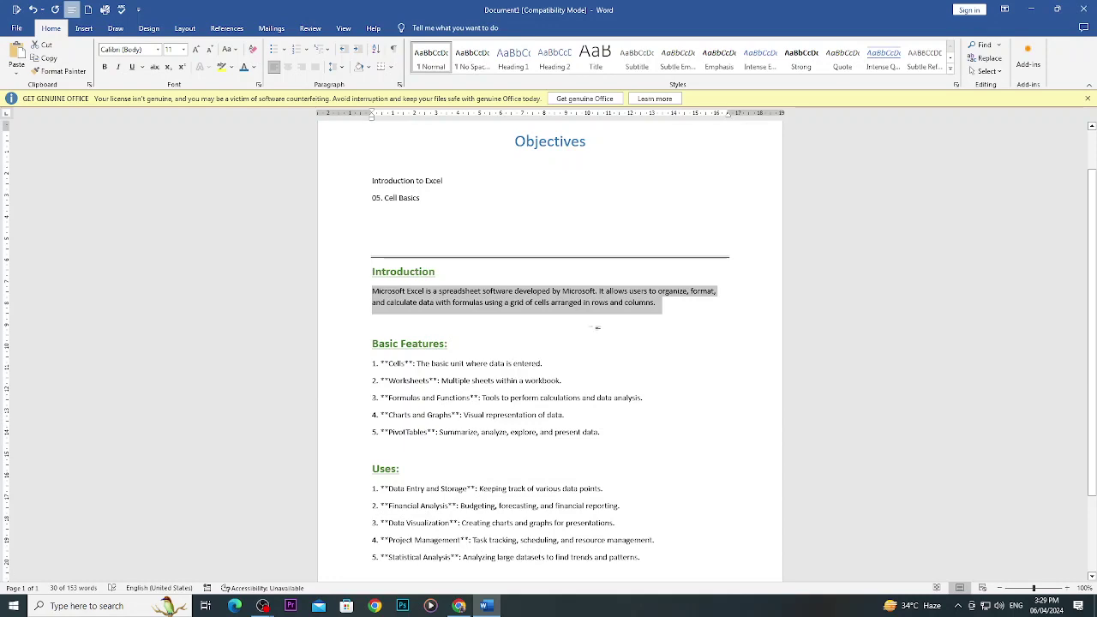
click(458, 293)
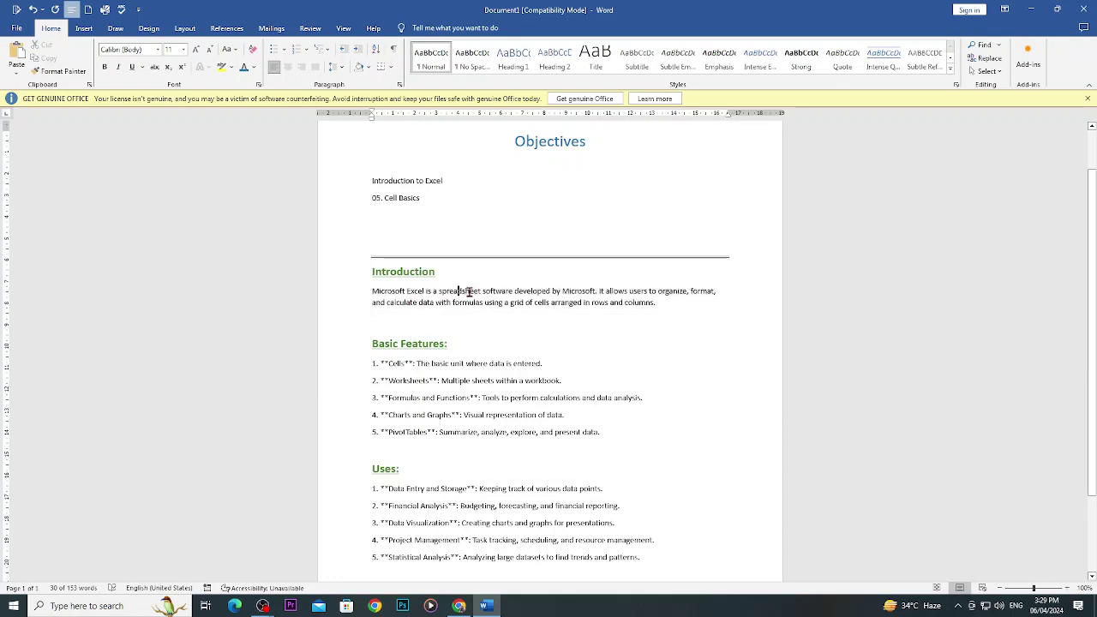
ctrl+scroll(486, 291, up, 11)
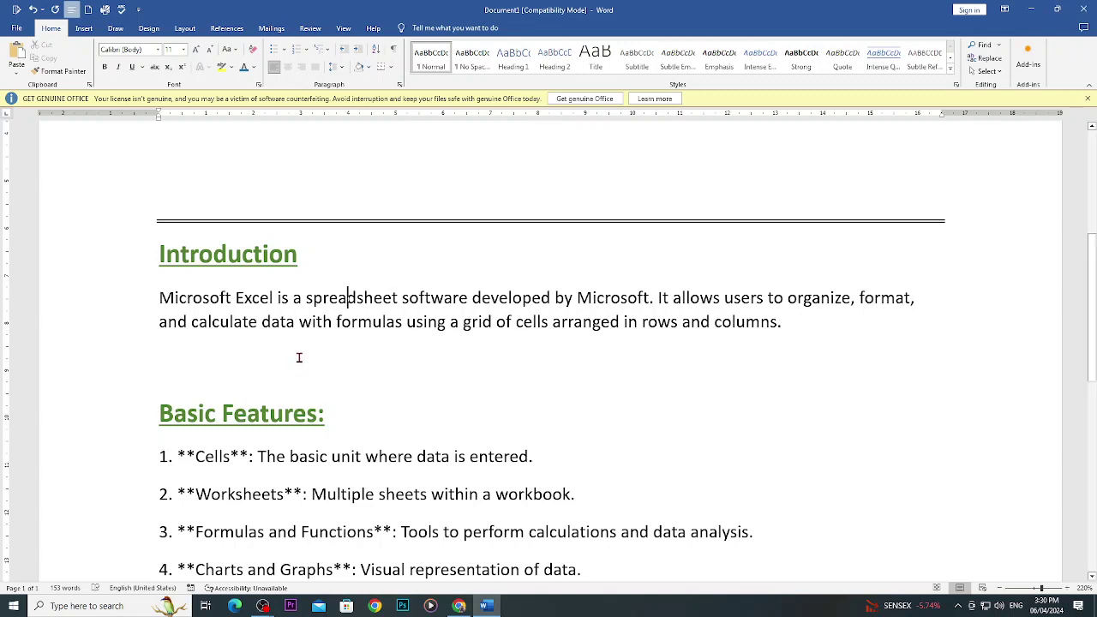
Select the Introduction text from 'calculate' to the end of the sentence.
click(341, 323)
drag(202, 323, 735, 323)
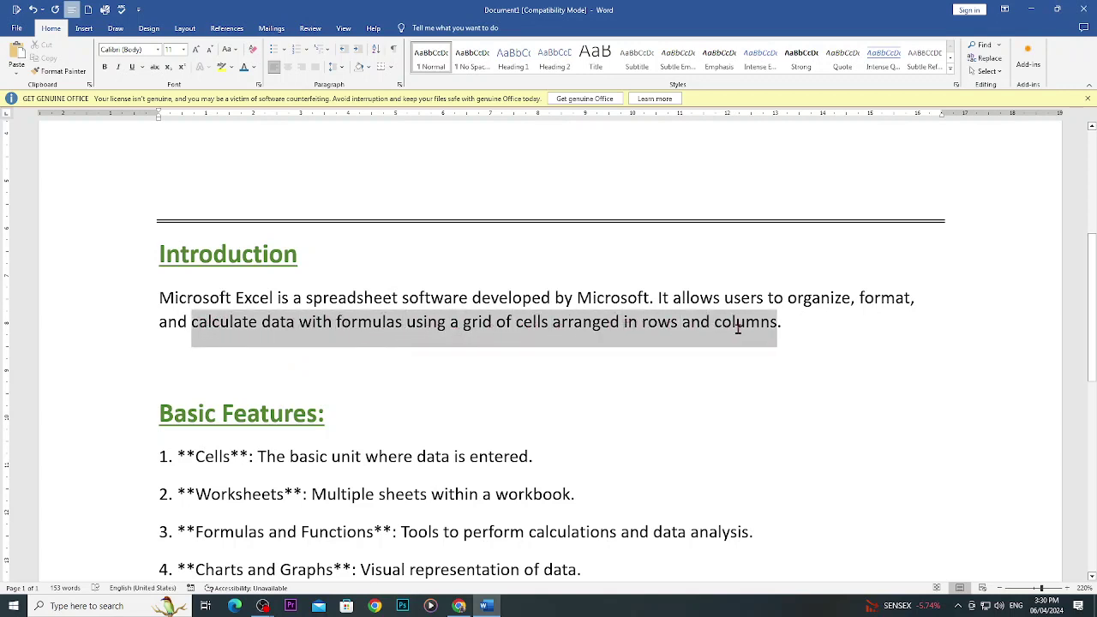
scroll(730, 333, down, 2)
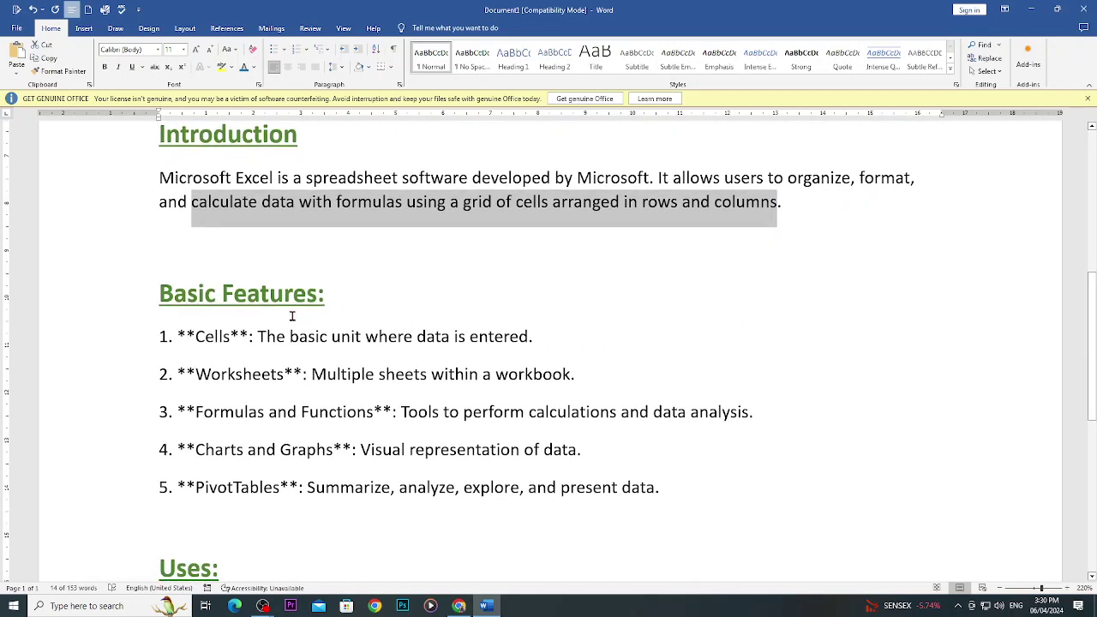
Select 'Cells' and 'Worksheets' in the feature list, then switch to Google Classroom in Chrome.
drag(234, 342, 199, 343)
click(313, 343)
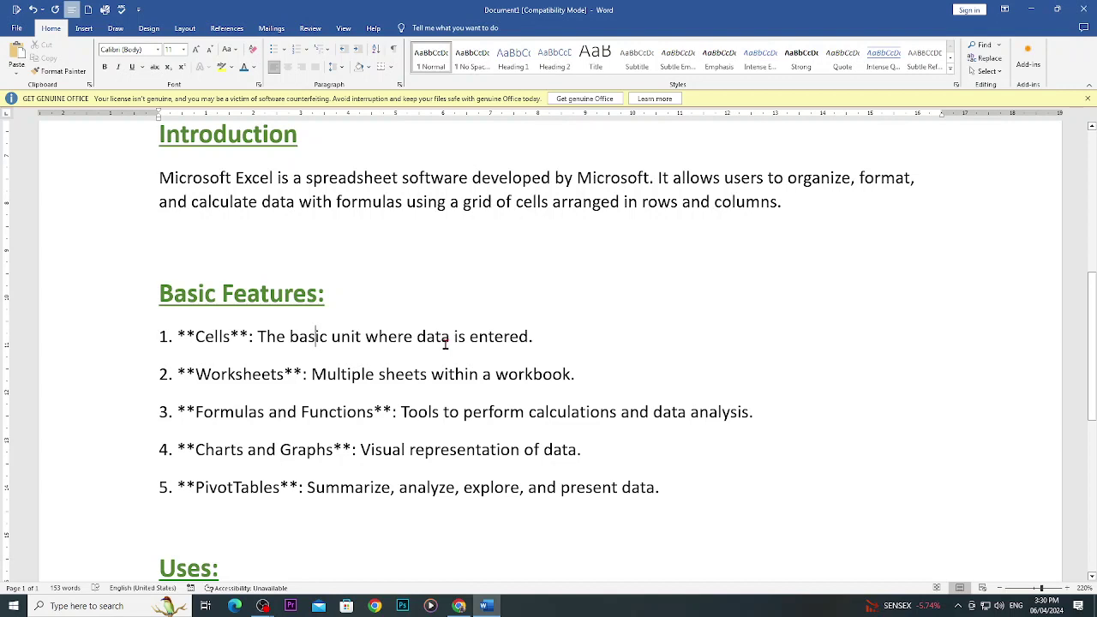
drag(285, 375, 212, 375)
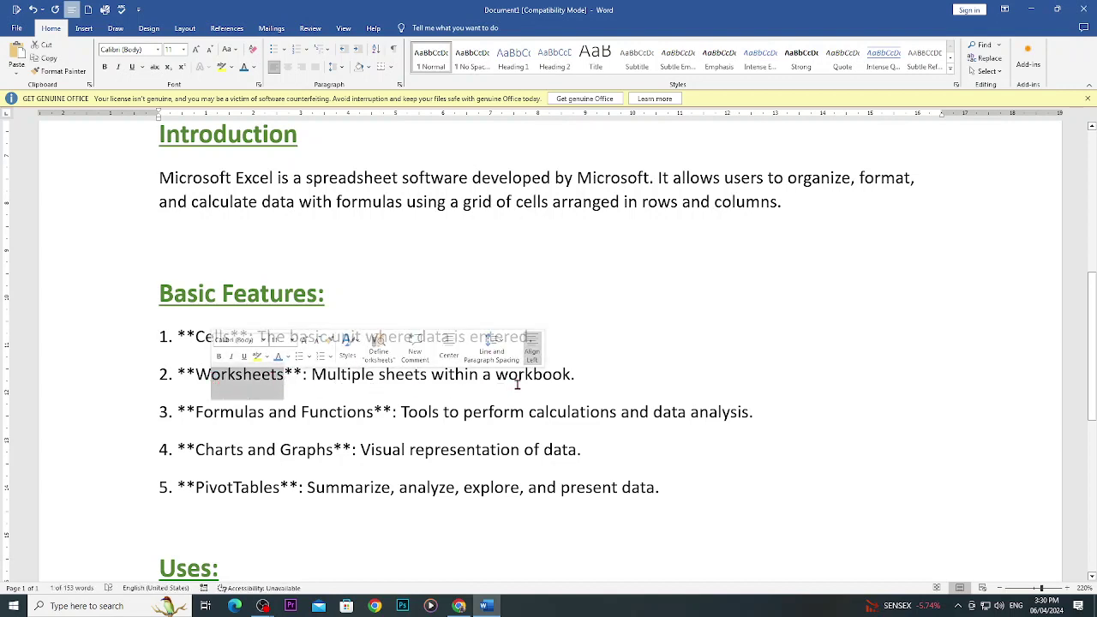
click(459, 606)
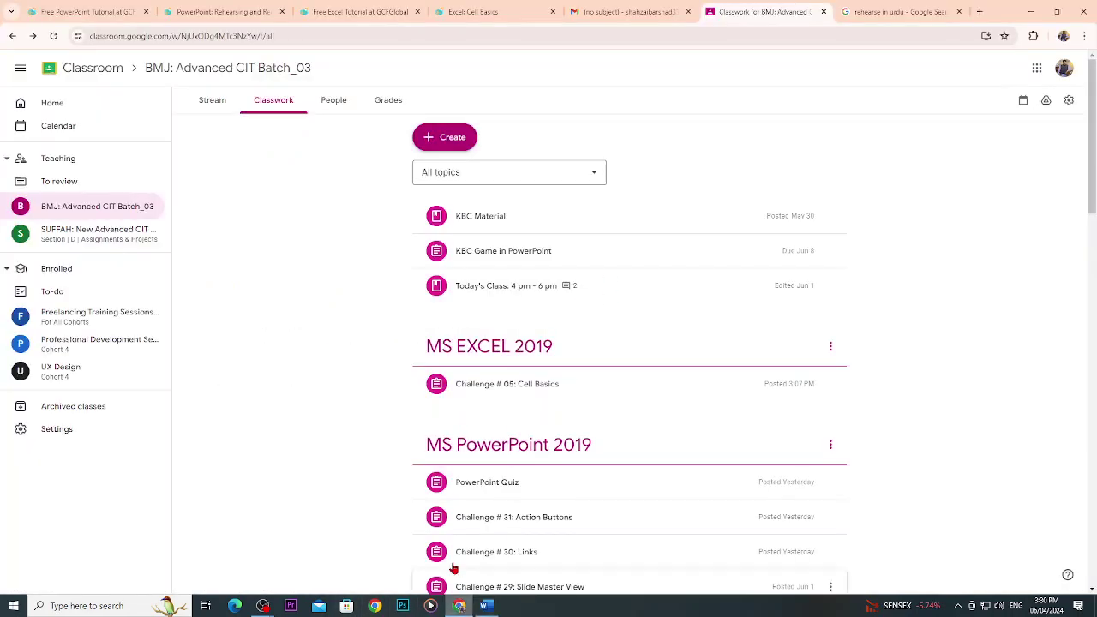
Browse the tutorial tabs to the emailed Excel notes in Gmail, then relaunch Excel via Run.
click(80, 12)
click(221, 11)
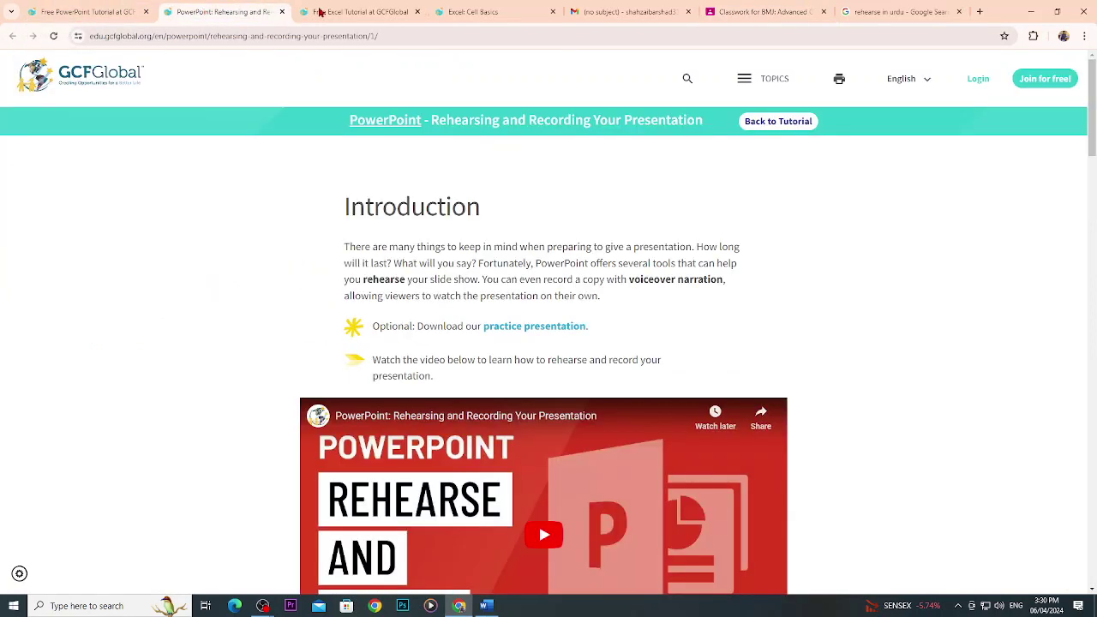
click(319, 11)
click(473, 11)
click(612, 11)
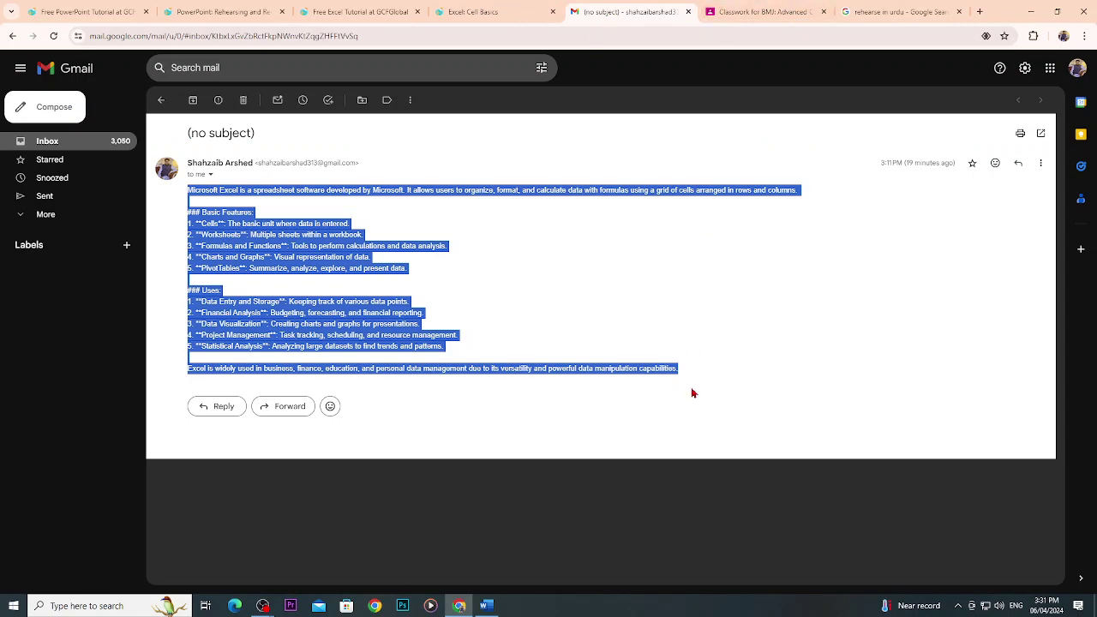
key(super+r)
key(Return)
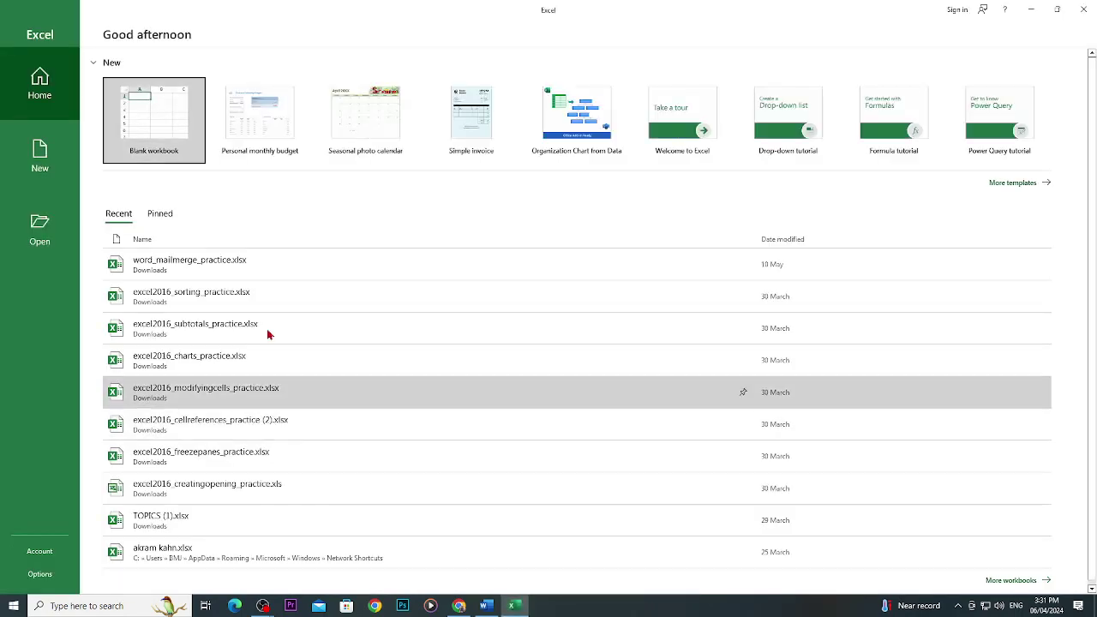
Create a blank workbook and select cell F7, then cell G6.
click(143, 157)
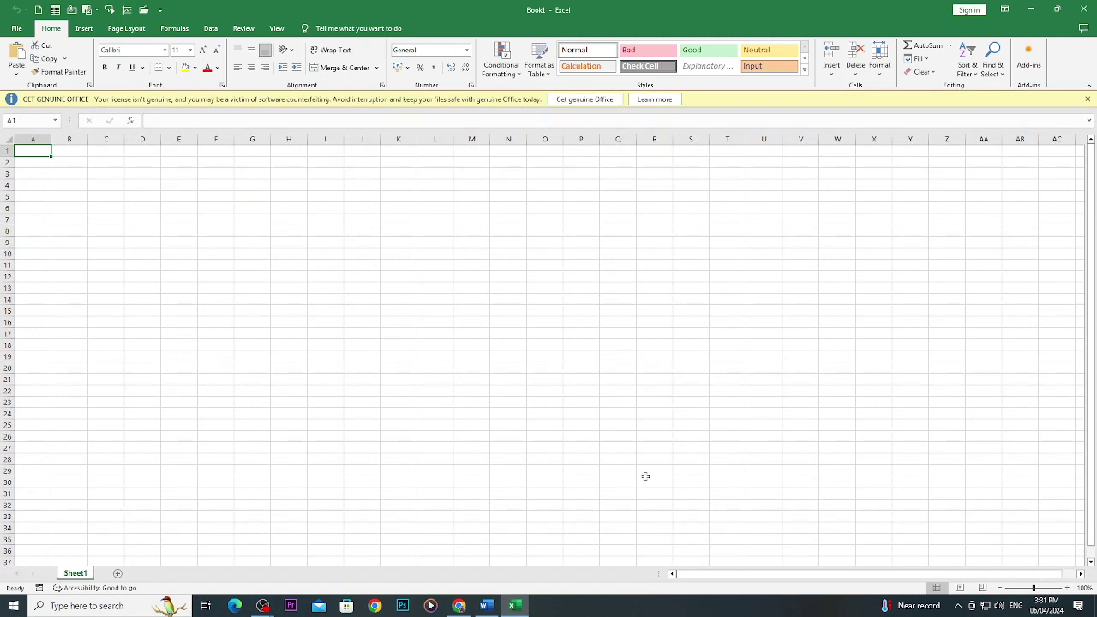
click(207, 215)
click(265, 206)
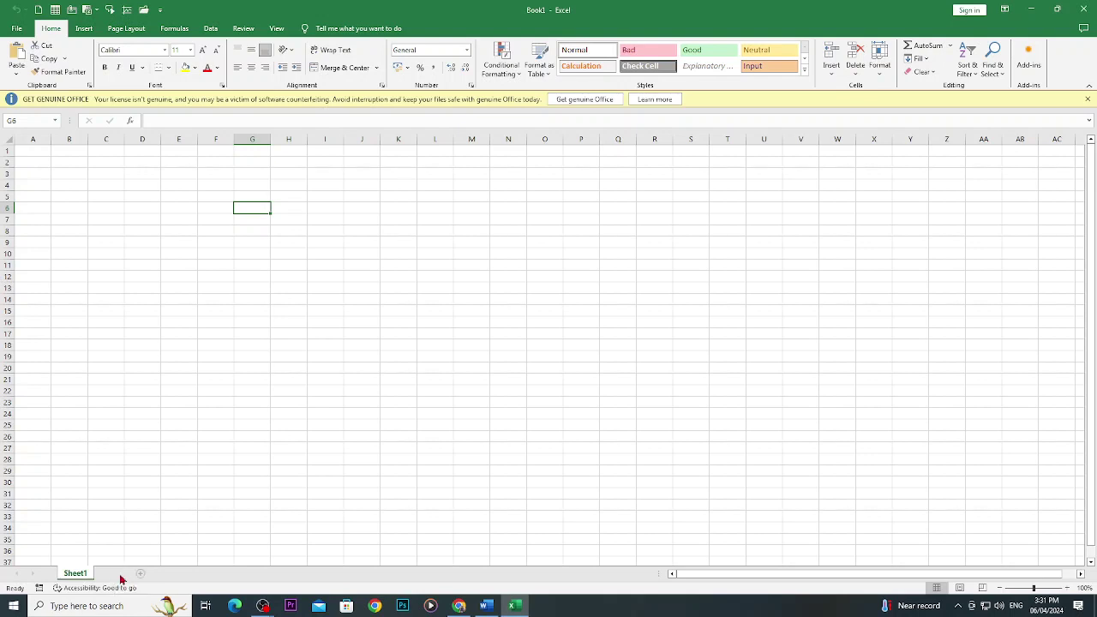
Add Sheet2 and enter a surname in its cell E13.
click(119, 574)
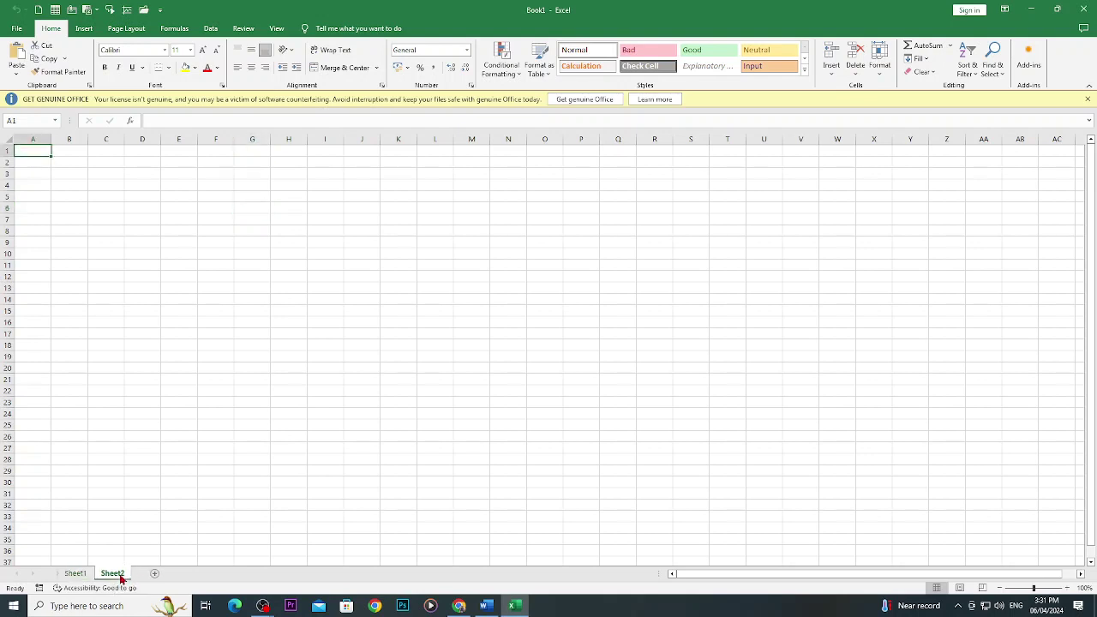
click(173, 286)
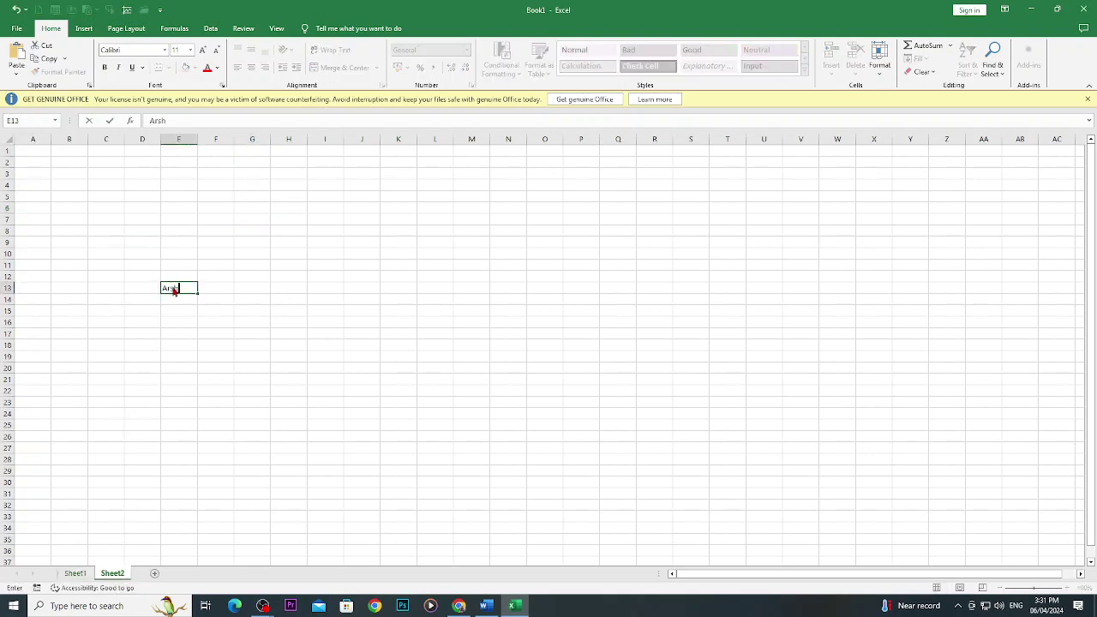
click(75, 574)
On Sheet1, enter a first name in cell F10, then select H21.
click(211, 265)
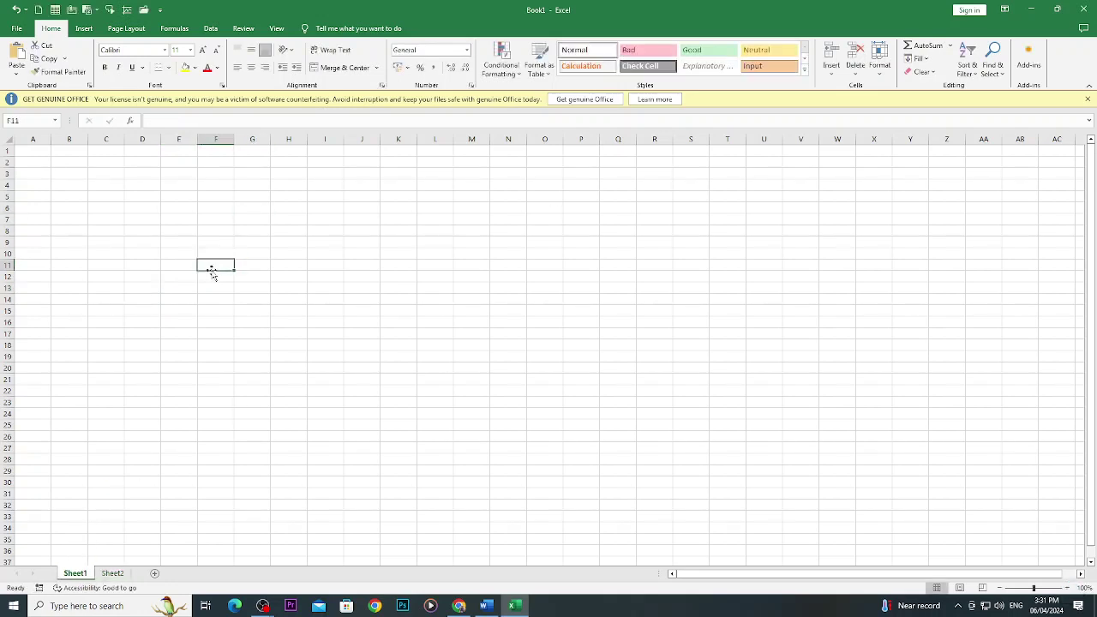
key(Escape)
key(Up)
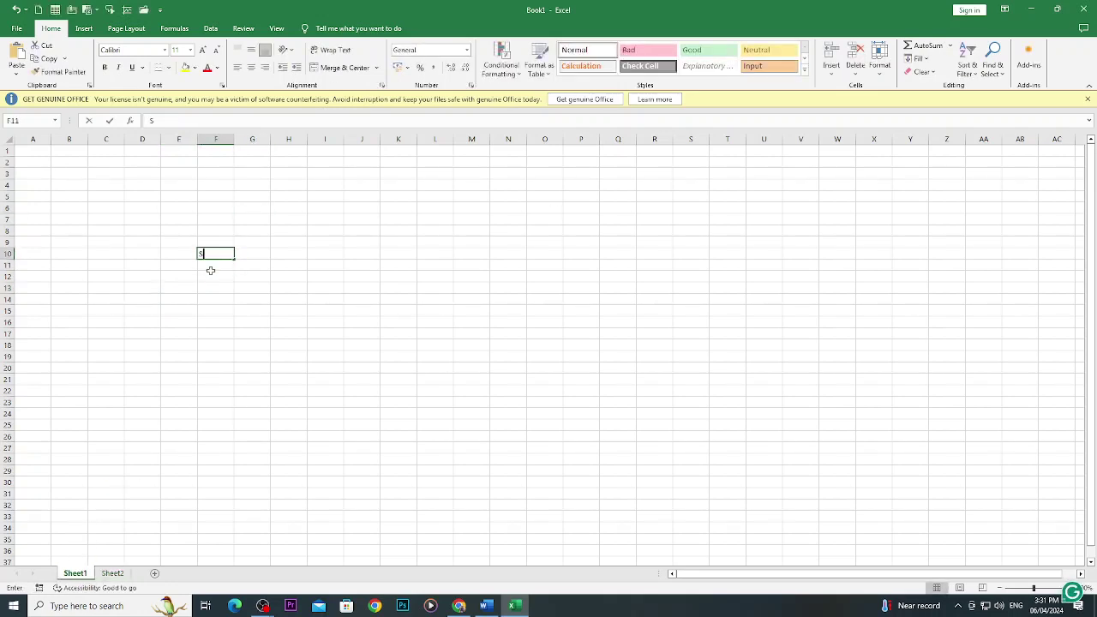
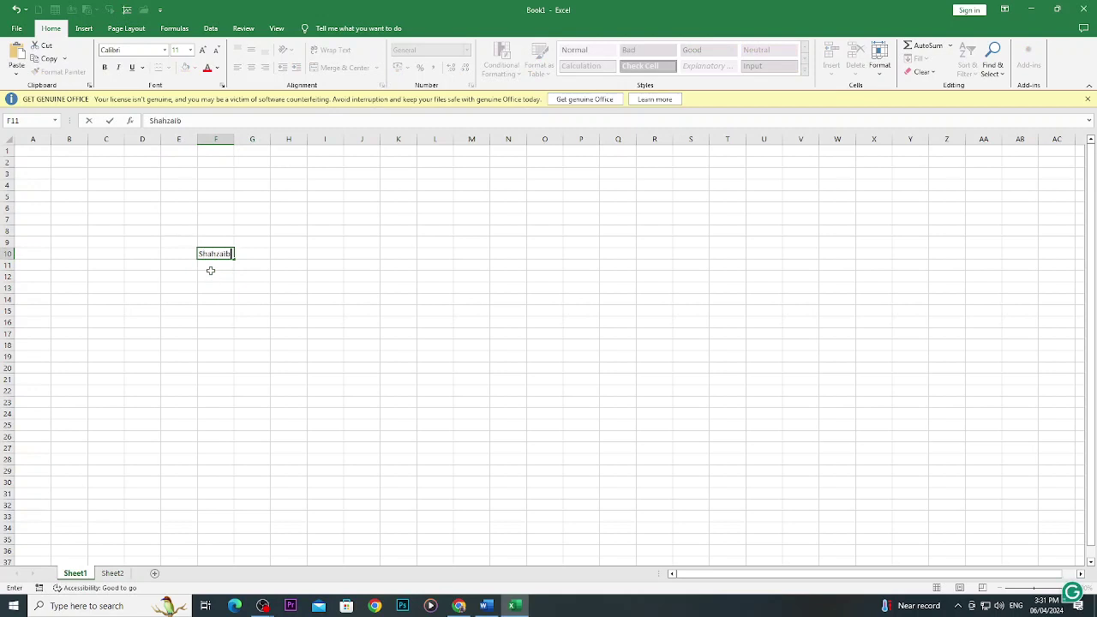
key(ctrl+Return)
click(277, 375)
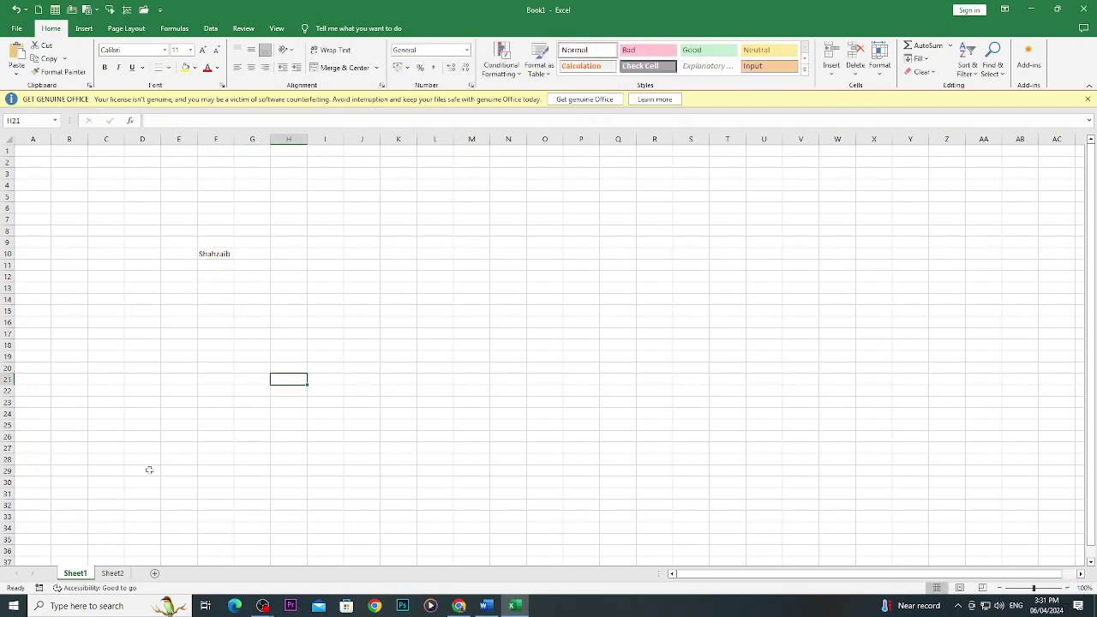
Check the entries across Sheet1, Sheet2 and the empty Sheet3, then minimize and restore Excel.
click(112, 574)
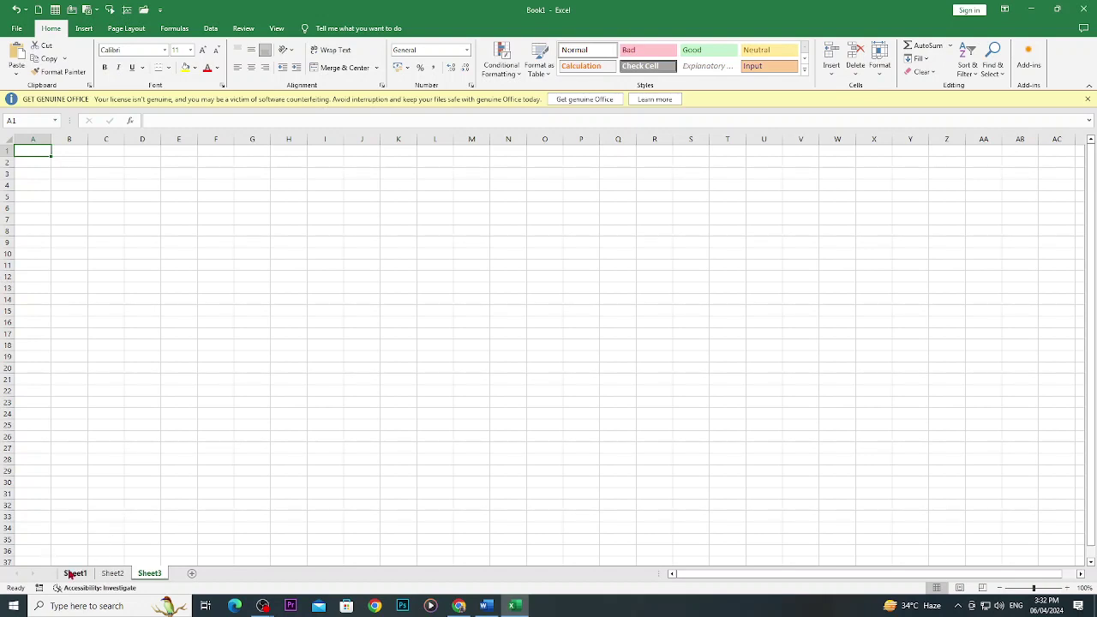
click(76, 573)
click(109, 574)
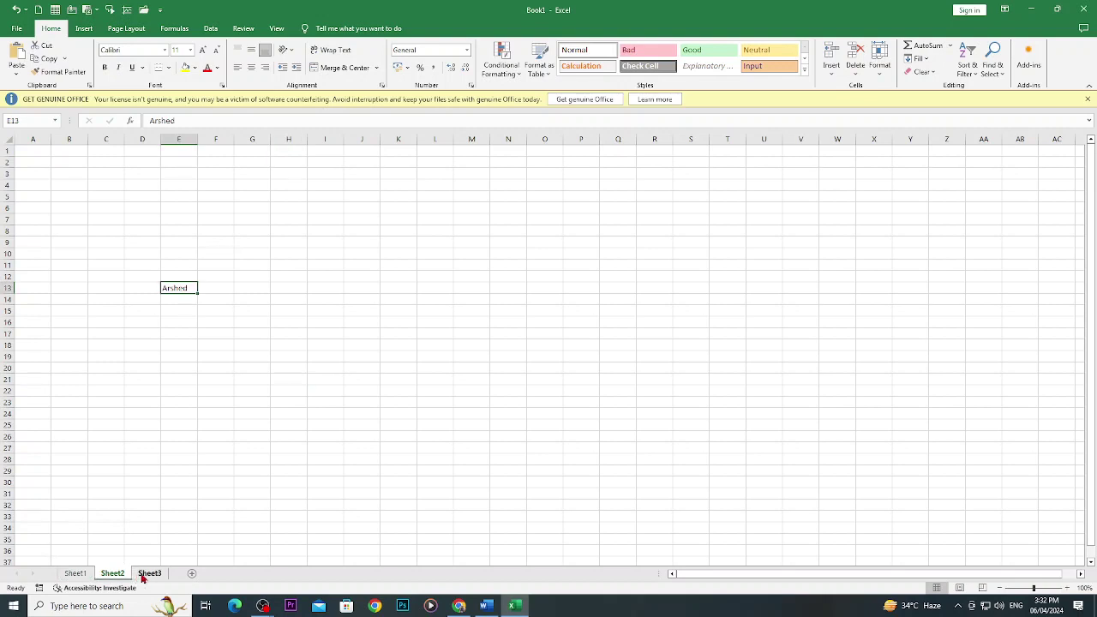
click(149, 573)
click(77, 574)
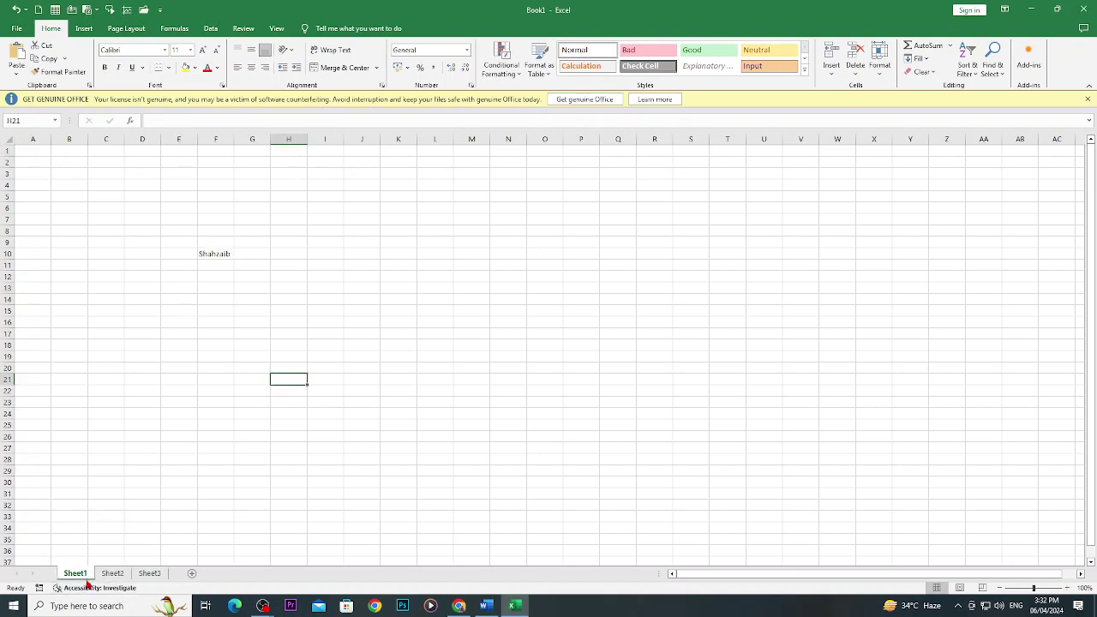
click(1031, 9)
click(514, 606)
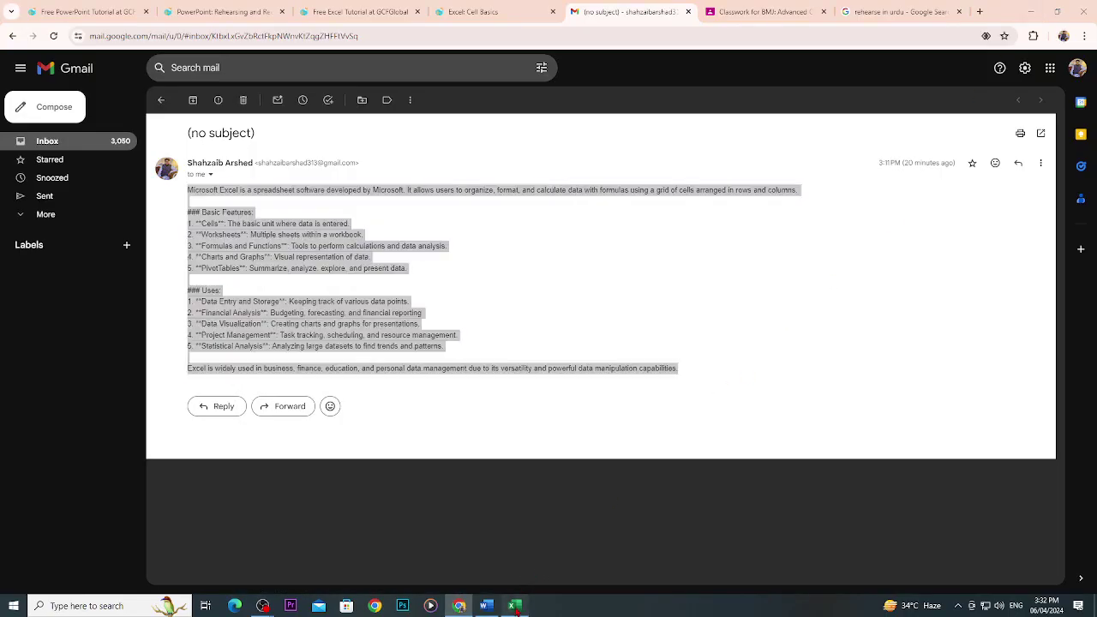
click(486, 606)
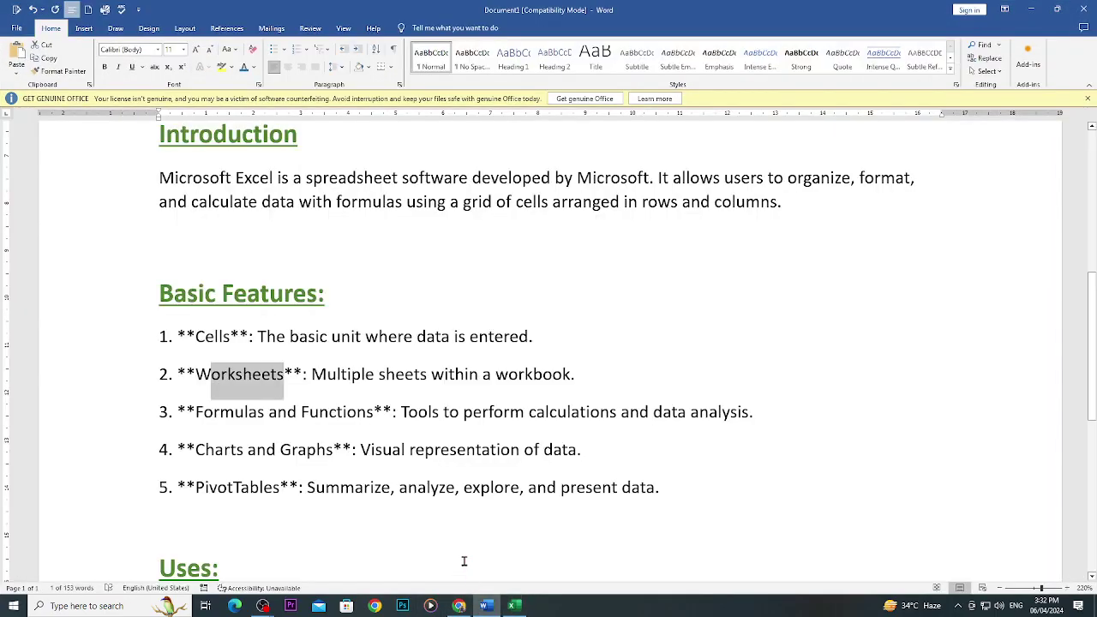
drag(199, 413, 347, 412)
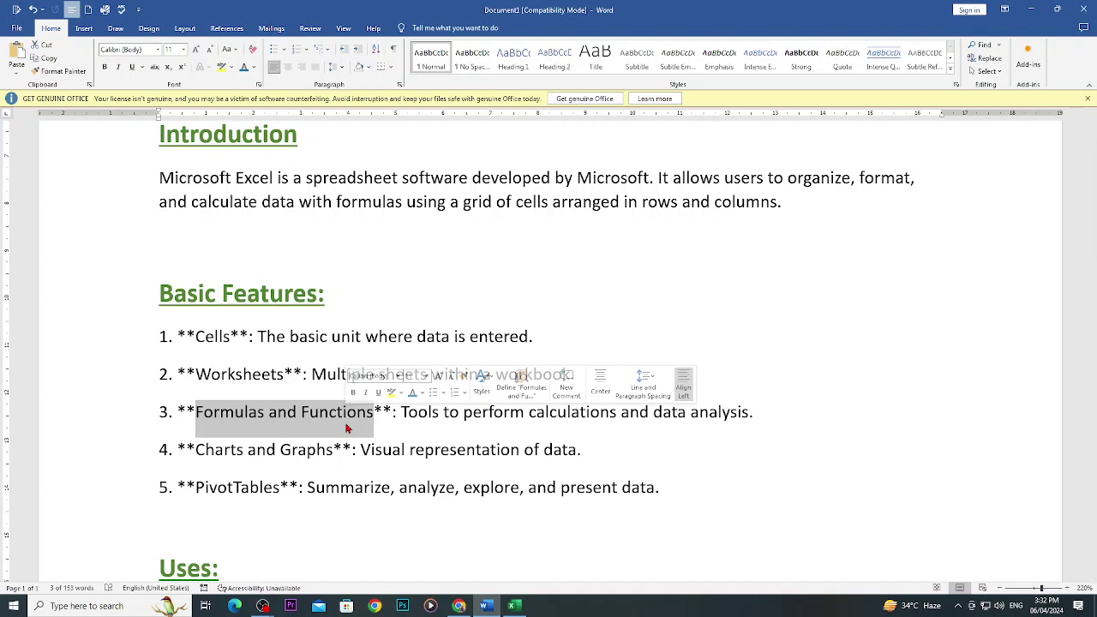
click(392, 413)
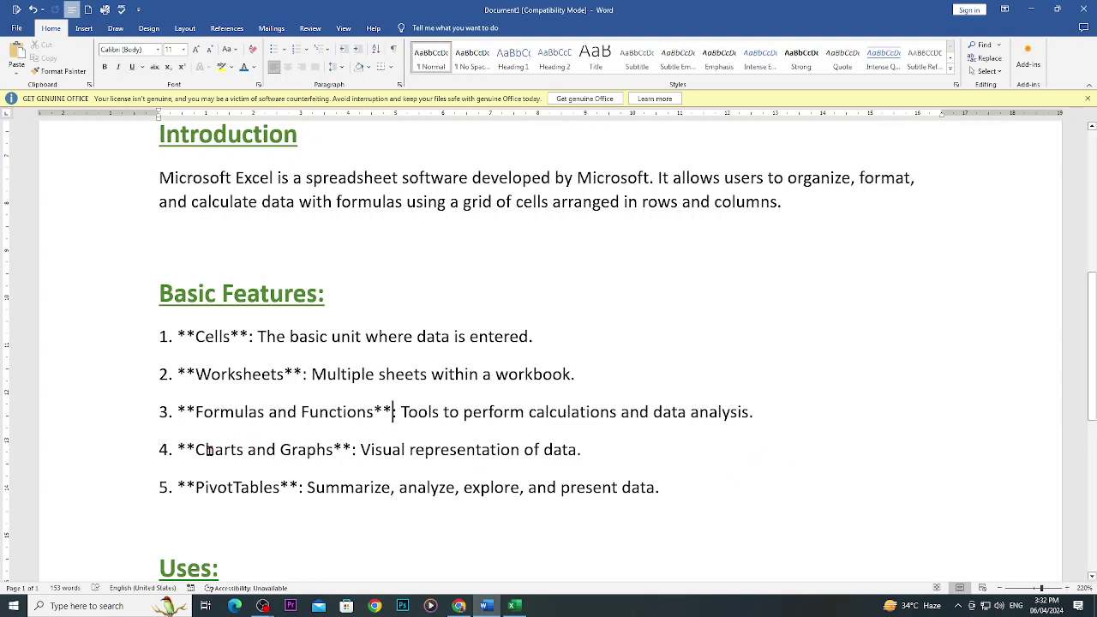
double_click(205, 450)
click(262, 450)
drag(597, 449, 353, 444)
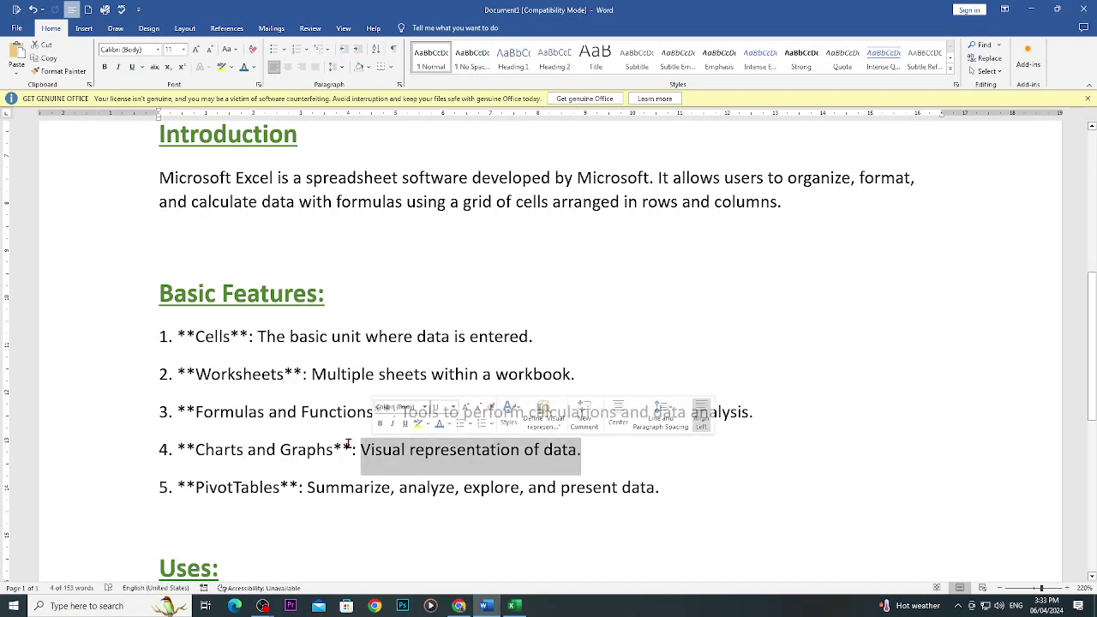
click(425, 449)
drag(582, 450, 546, 450)
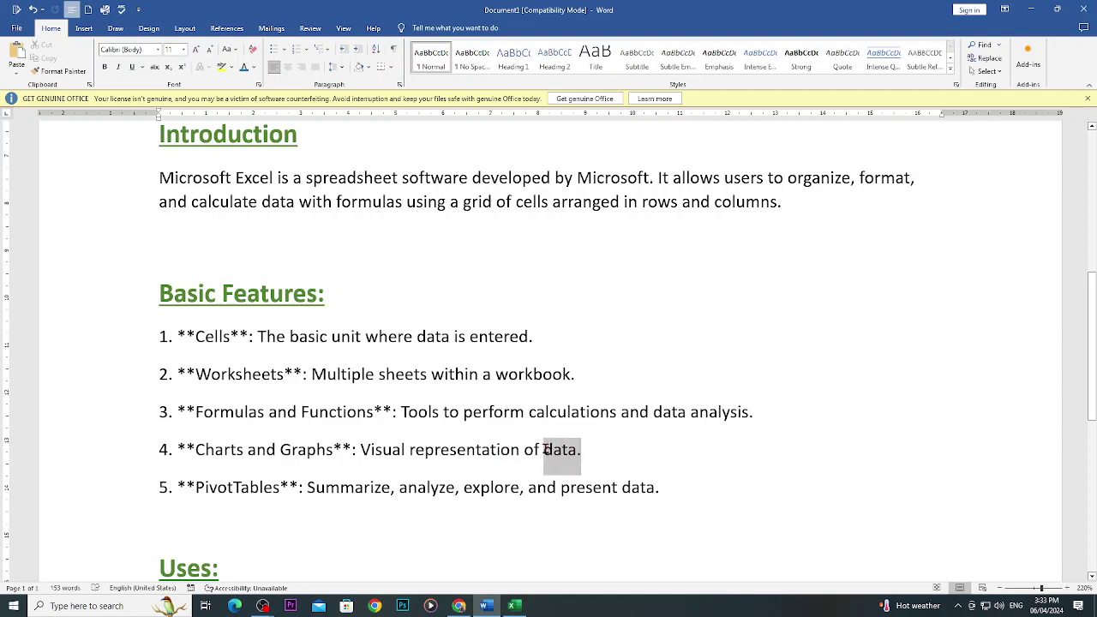
double_click(208, 485)
drag(307, 487, 619, 489)
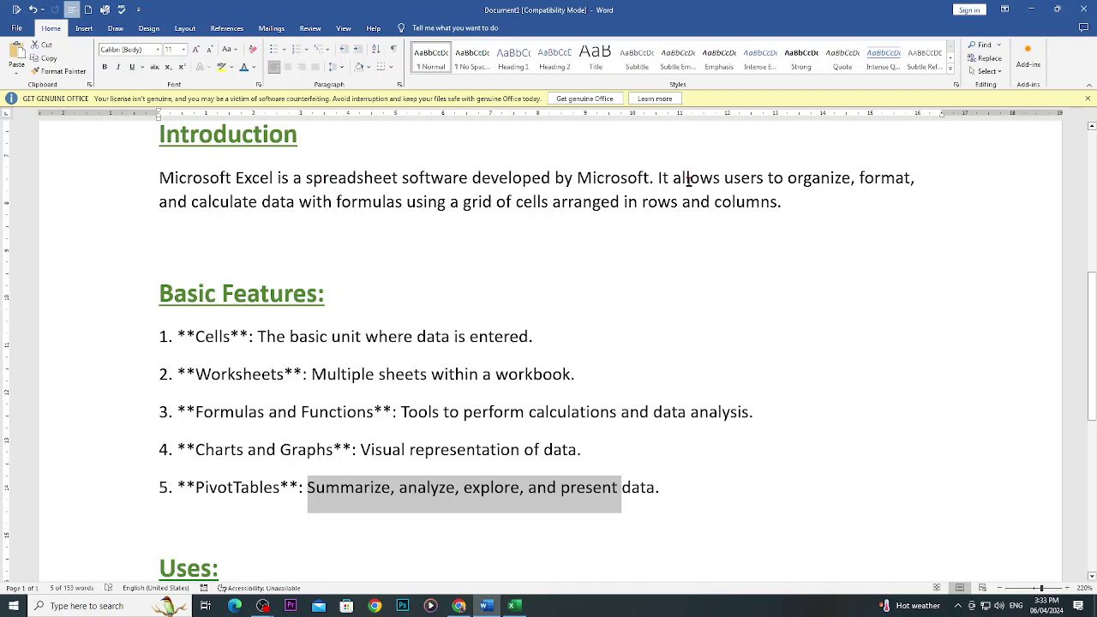
double_click(645, 177)
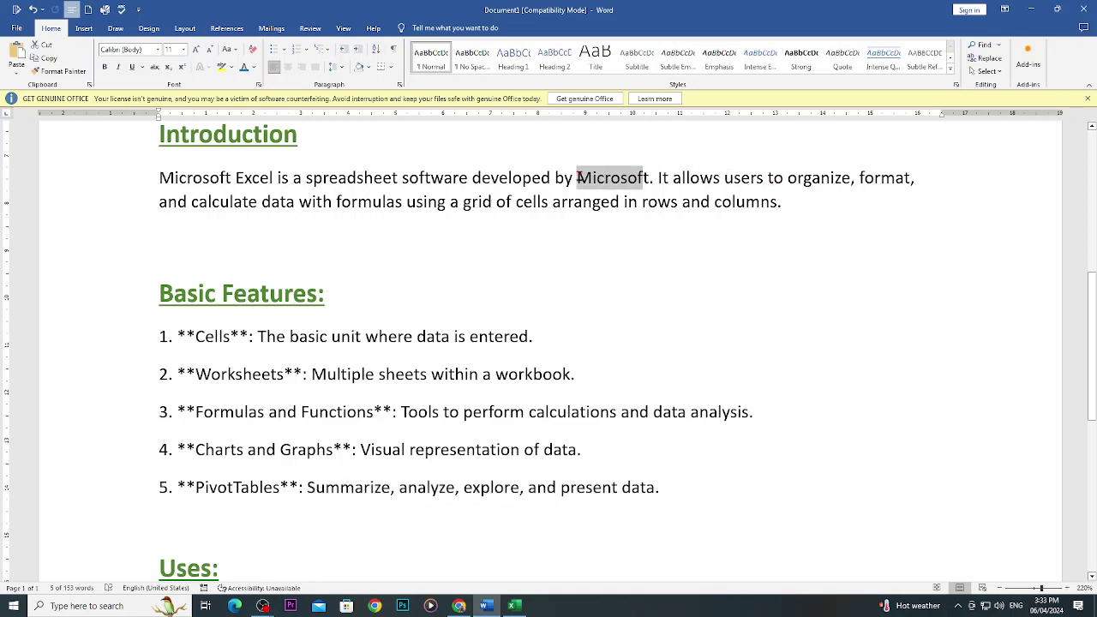
scroll(580, 294, down, 5)
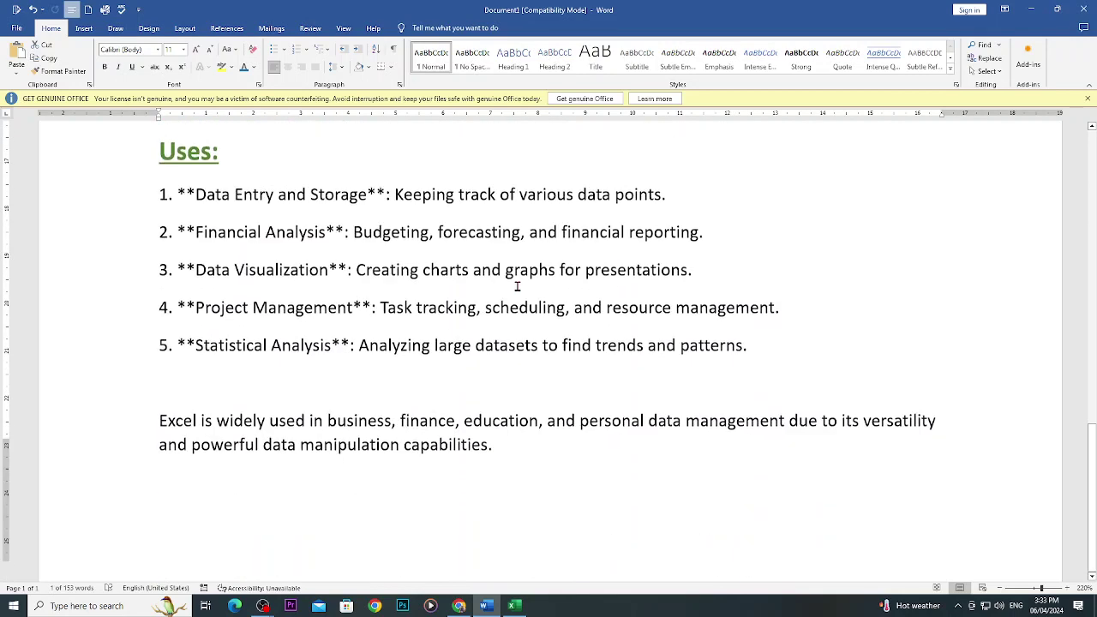
scroll(359, 338, up, 3)
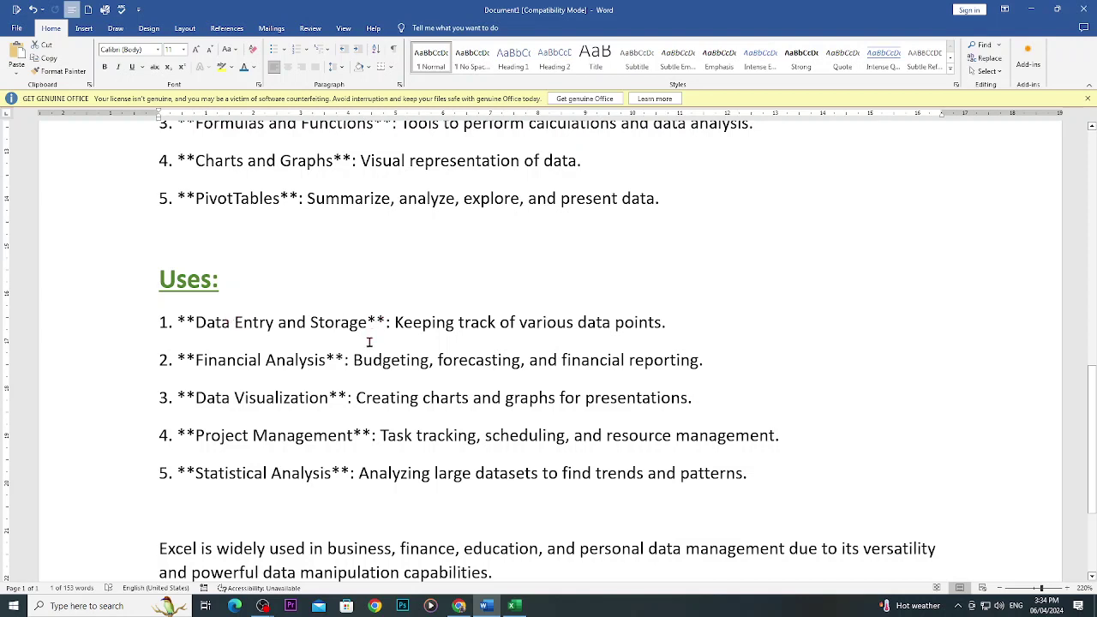
drag(408, 325, 664, 331)
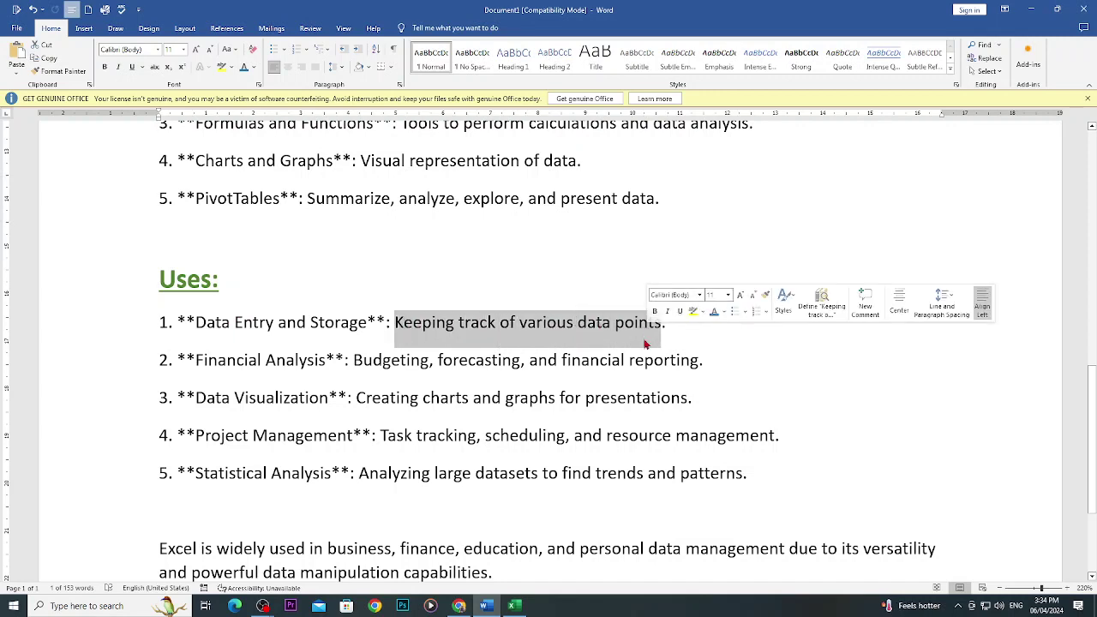
click(278, 323)
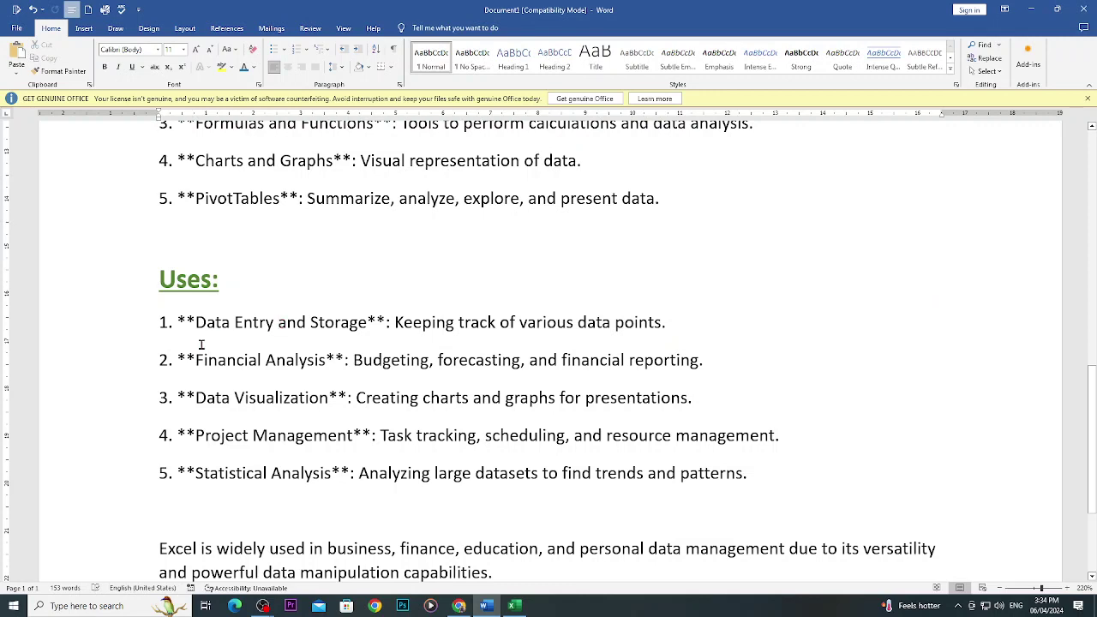
drag(196, 360, 325, 363)
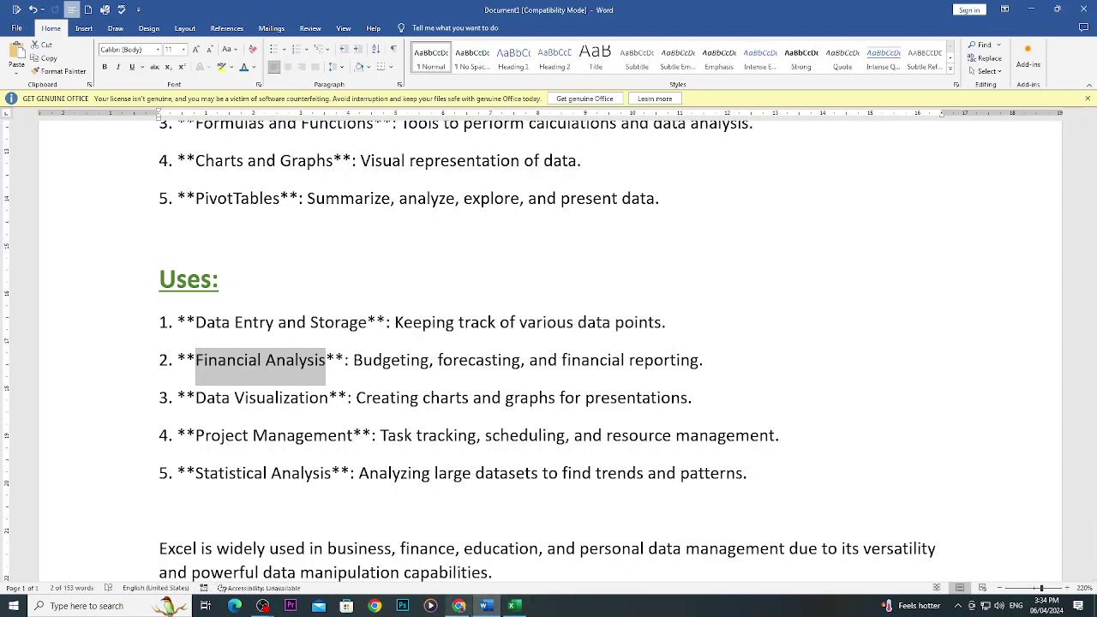
click(459, 606)
Translate 'analysis' into Urdu on Google, then flick through Excel and Chrome back to Word.
click(914, 12)
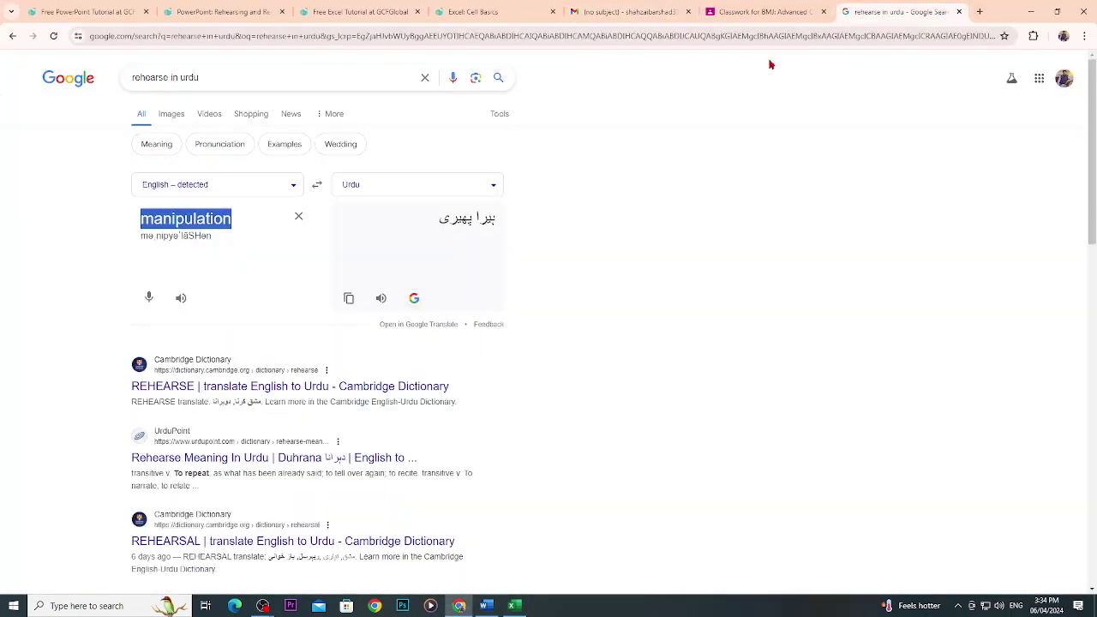
text(an)
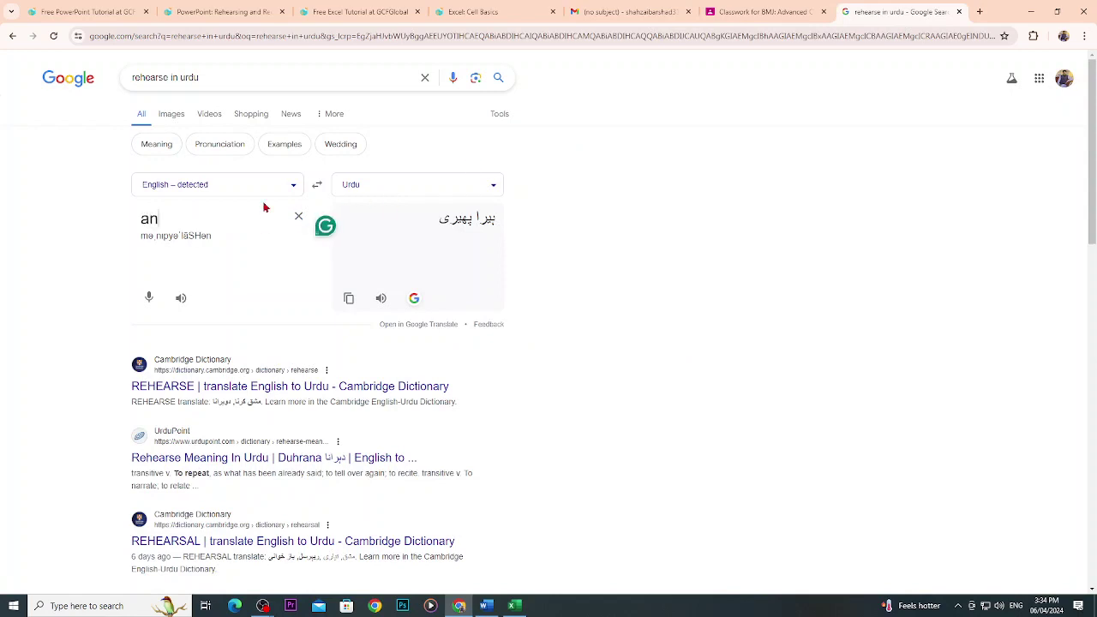
text(alysis)
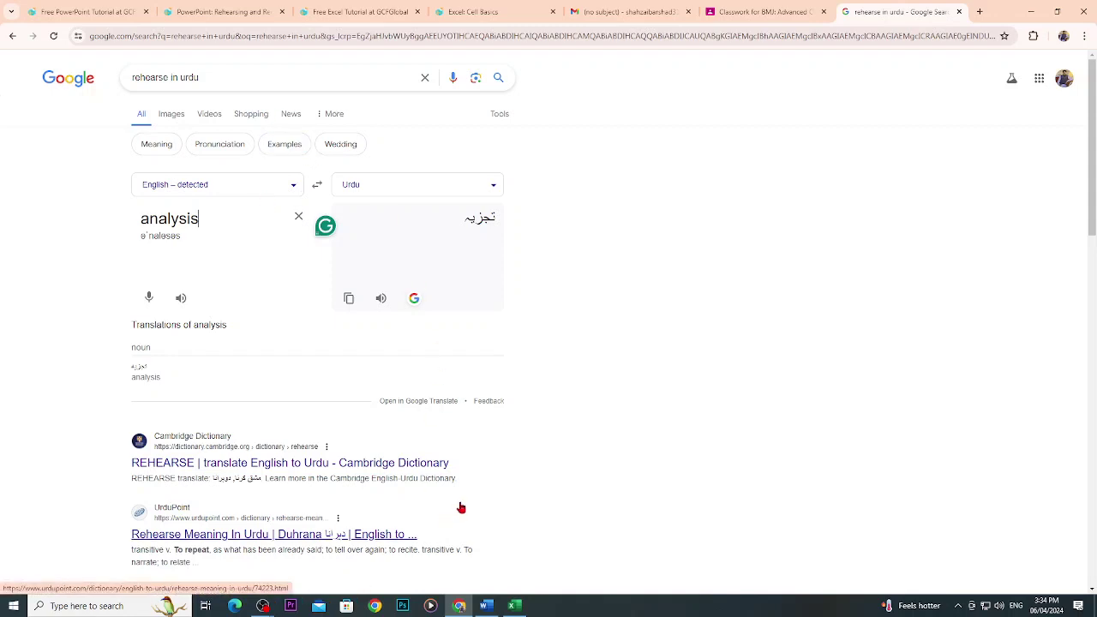
click(511, 604)
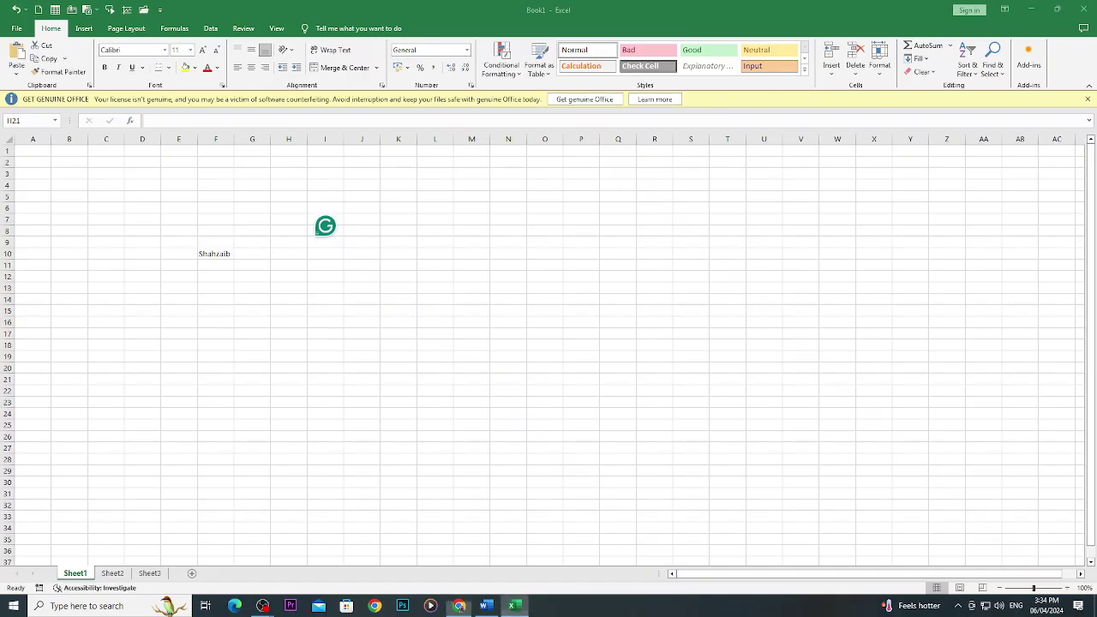
click(460, 606)
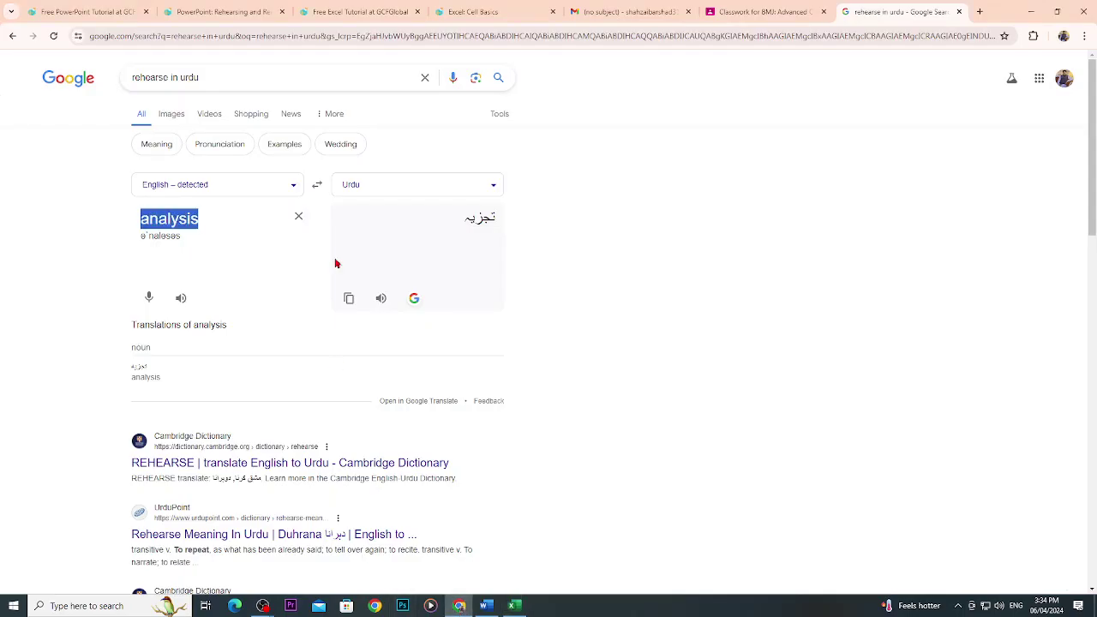
click(486, 607)
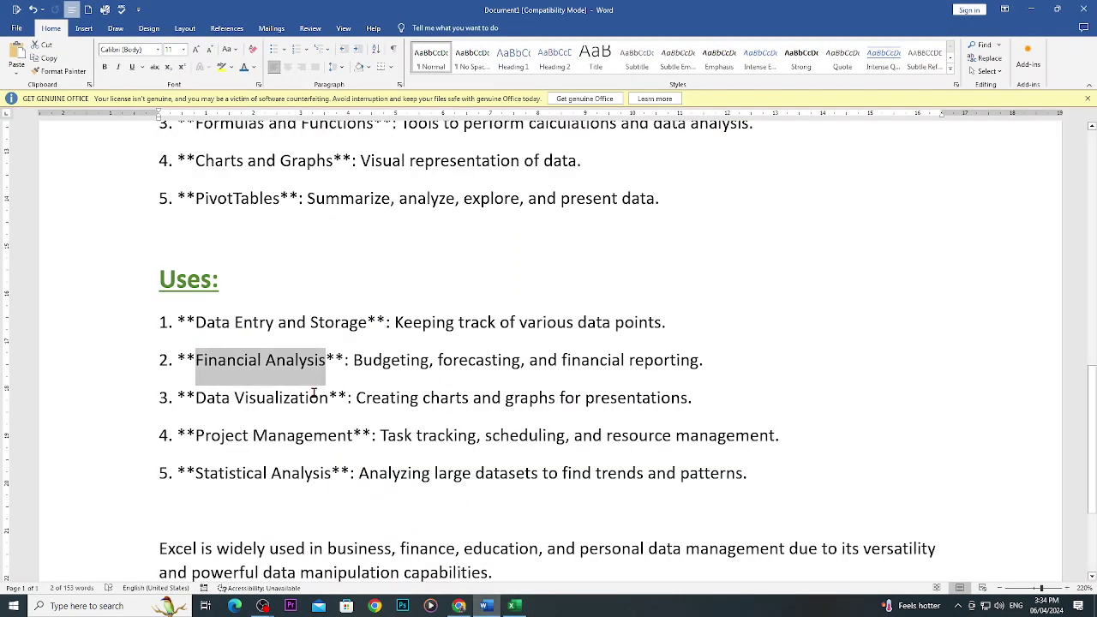
Select 'Data Visualization' and 'Creating charts and graphs' in the Uses list.
drag(221, 403, 289, 408)
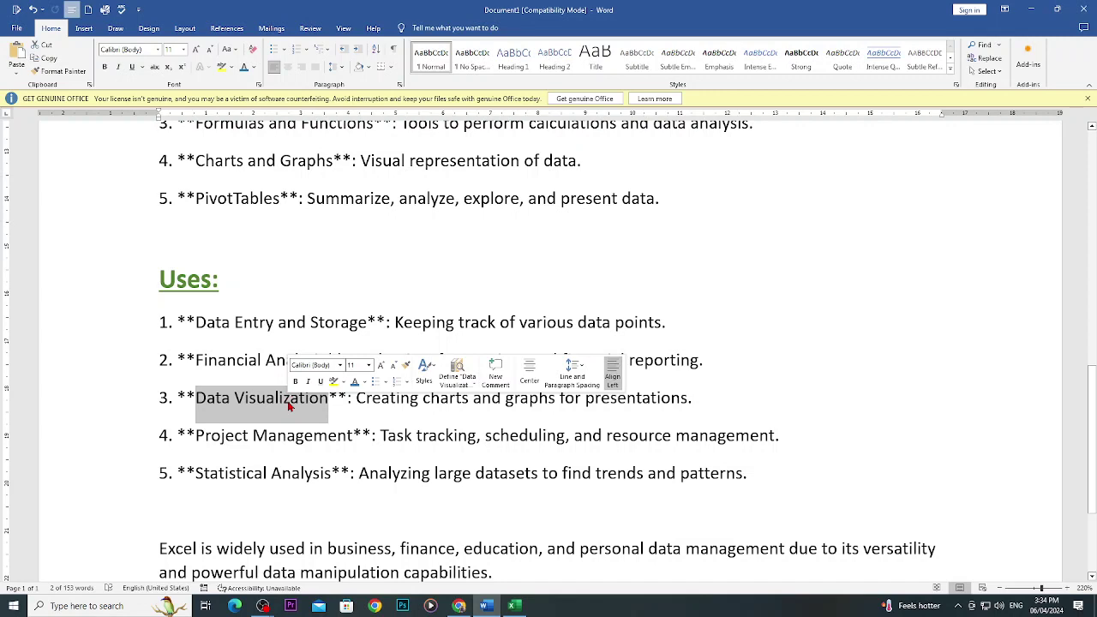
drag(377, 401, 555, 404)
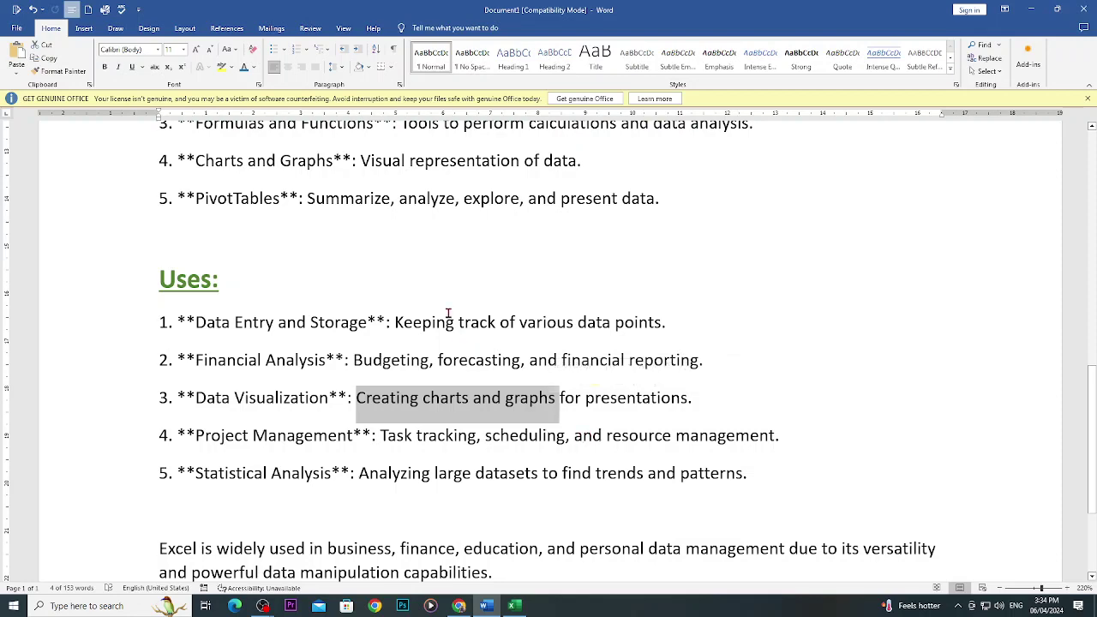
scroll(448, 313, up, 10)
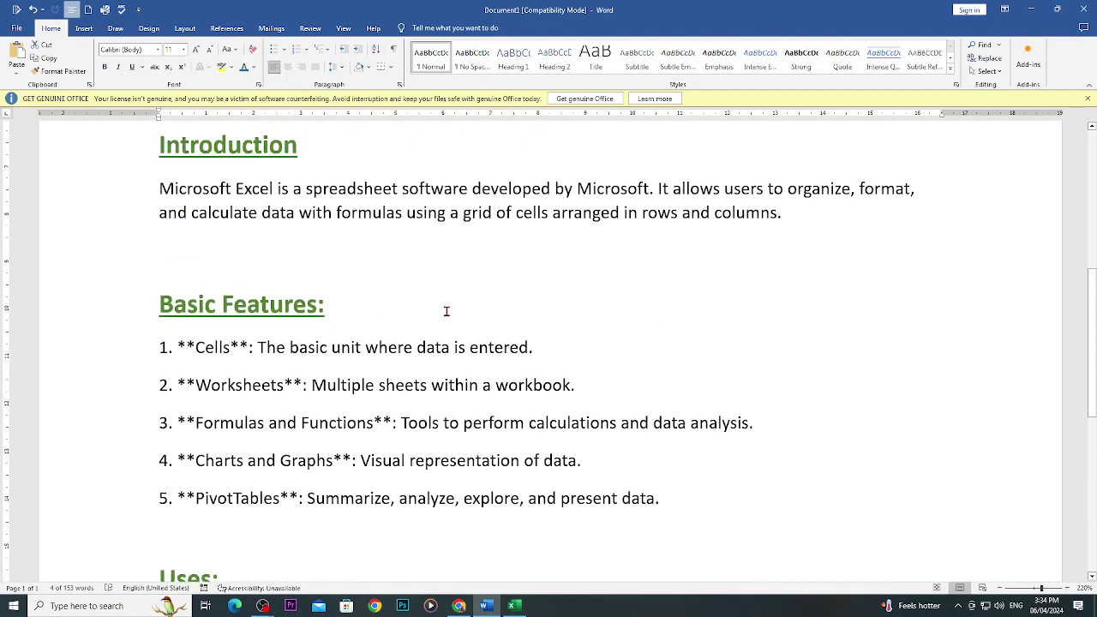
Preview the column, bar and pie chart types in Insert Chart, closing without inserting.
click(84, 29)
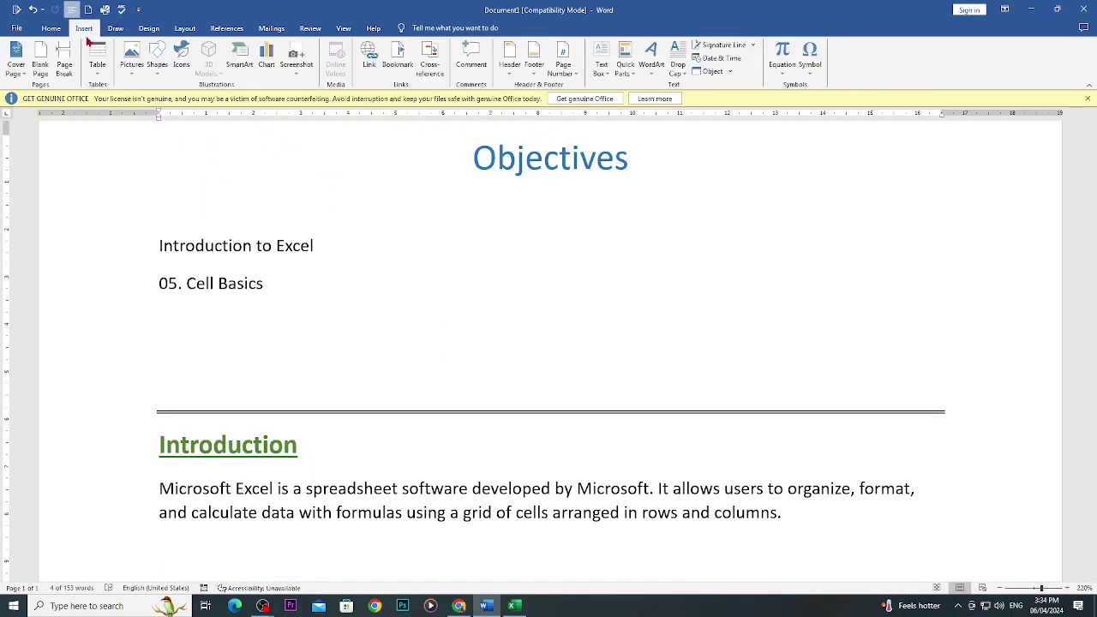
click(266, 68)
mouse_move(520, 256)
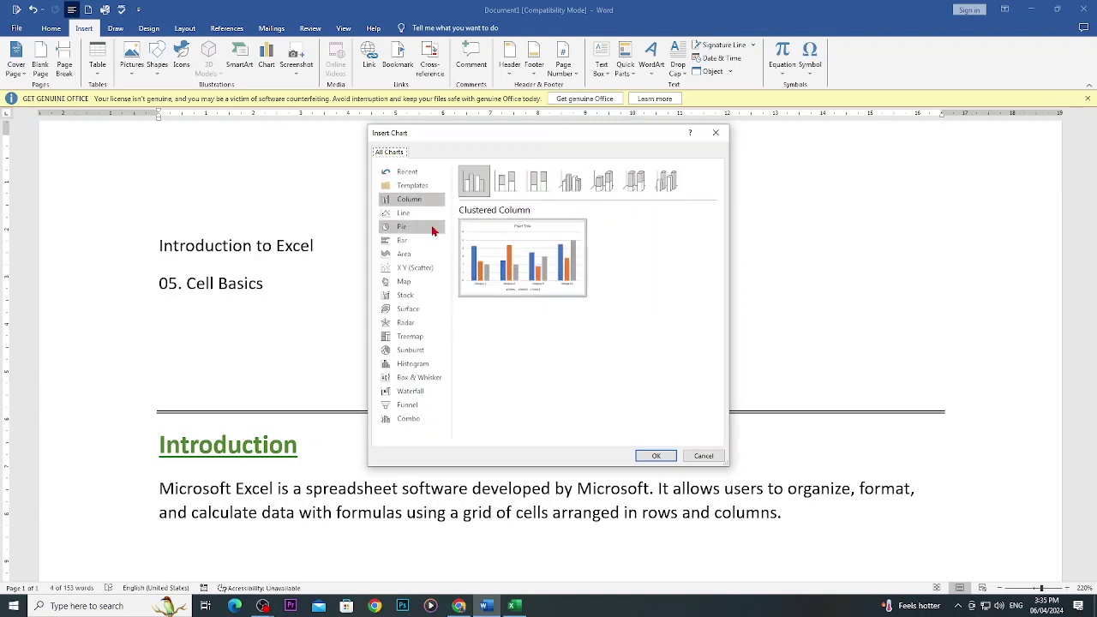
click(408, 242)
click(403, 228)
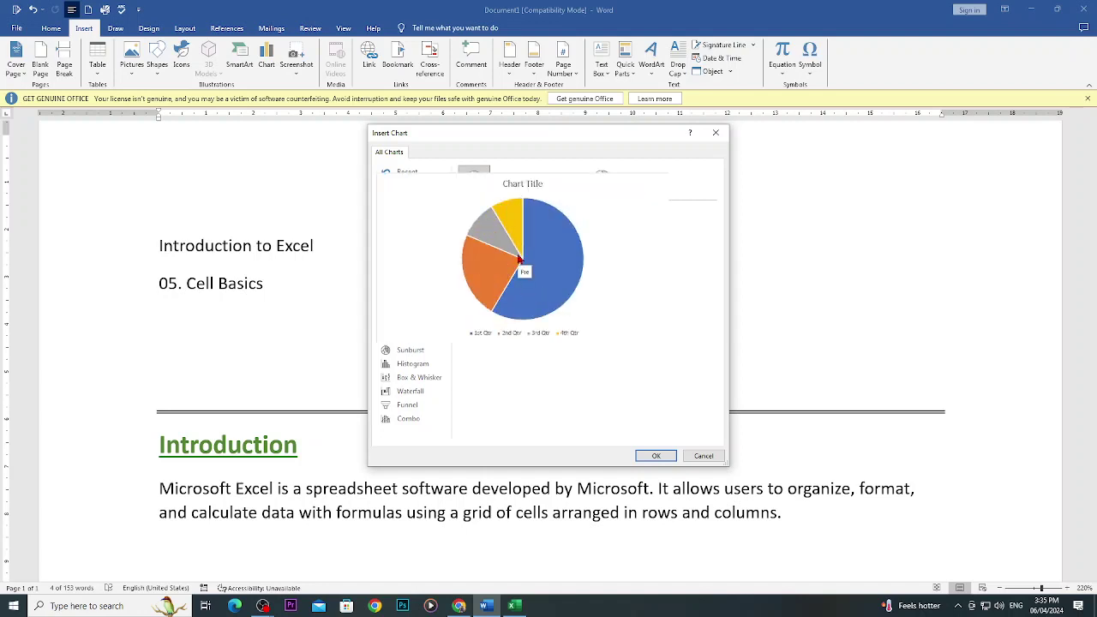
click(716, 133)
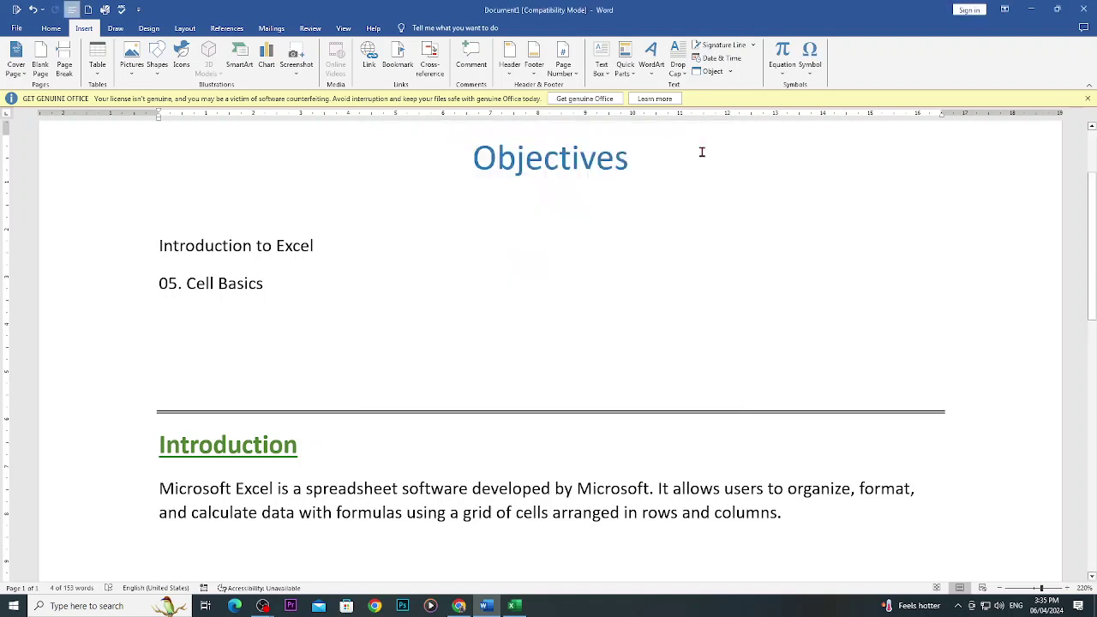
scroll(529, 420, down, 6)
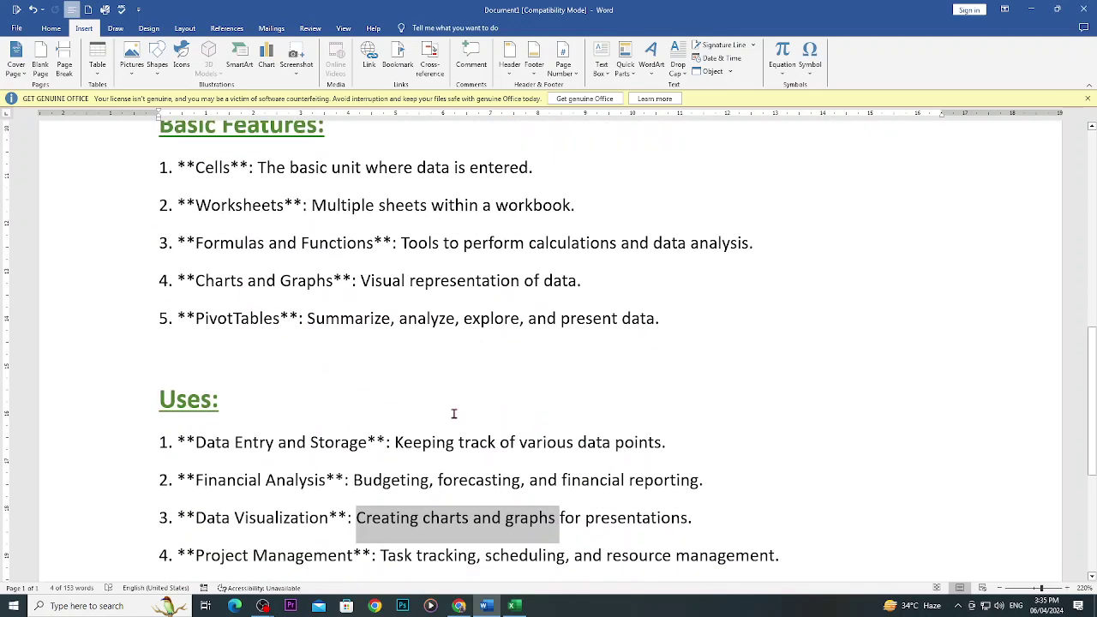
scroll(454, 414, down, 3)
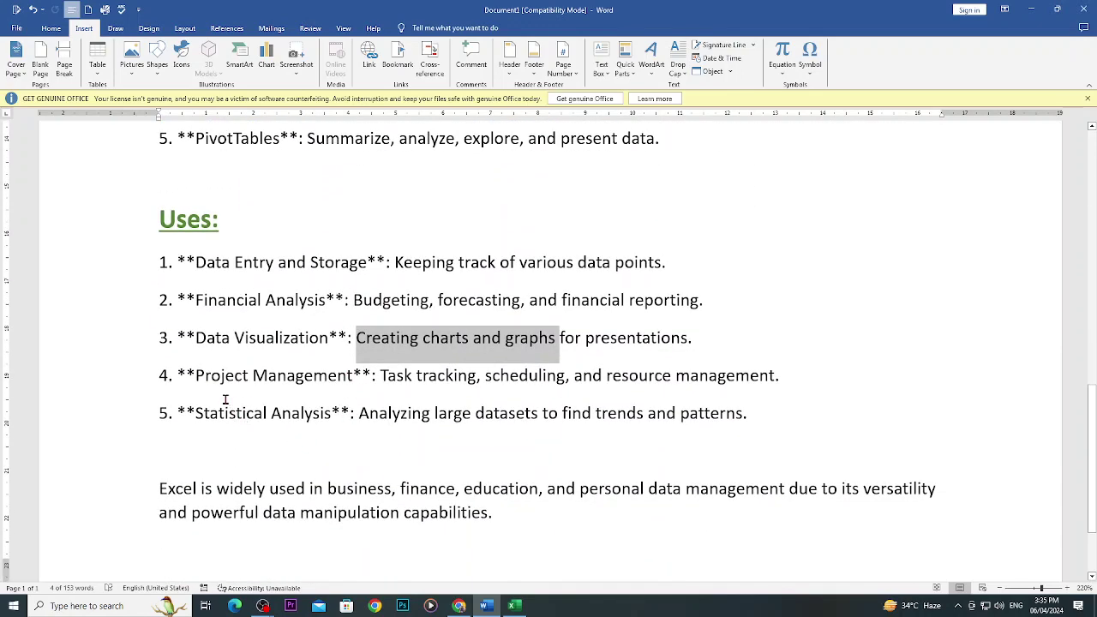
drag(196, 377, 352, 382)
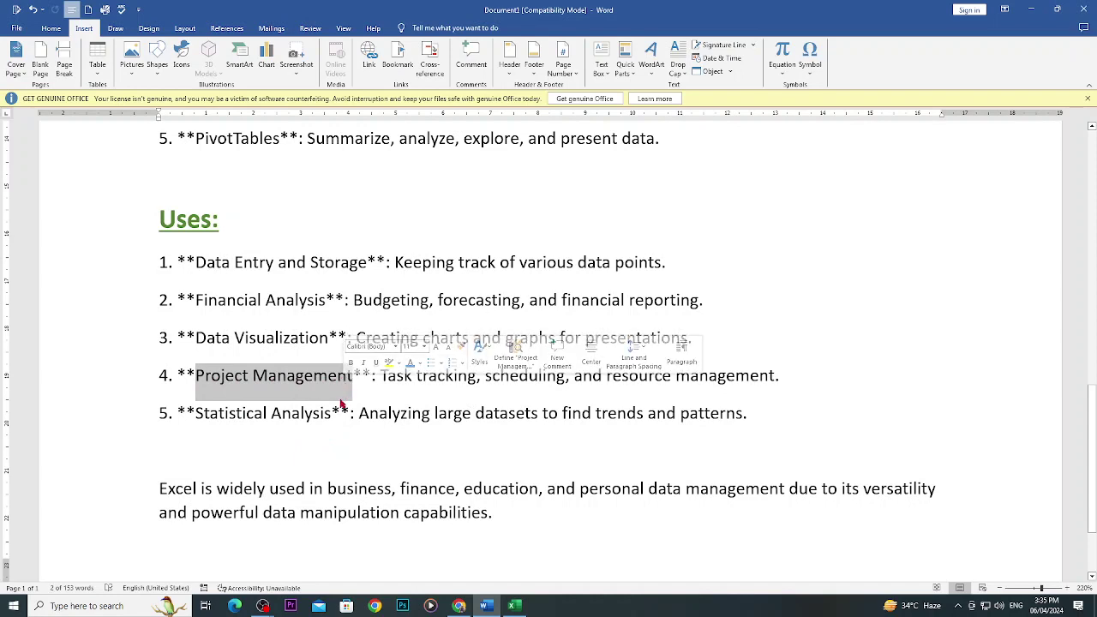
click(377, 376)
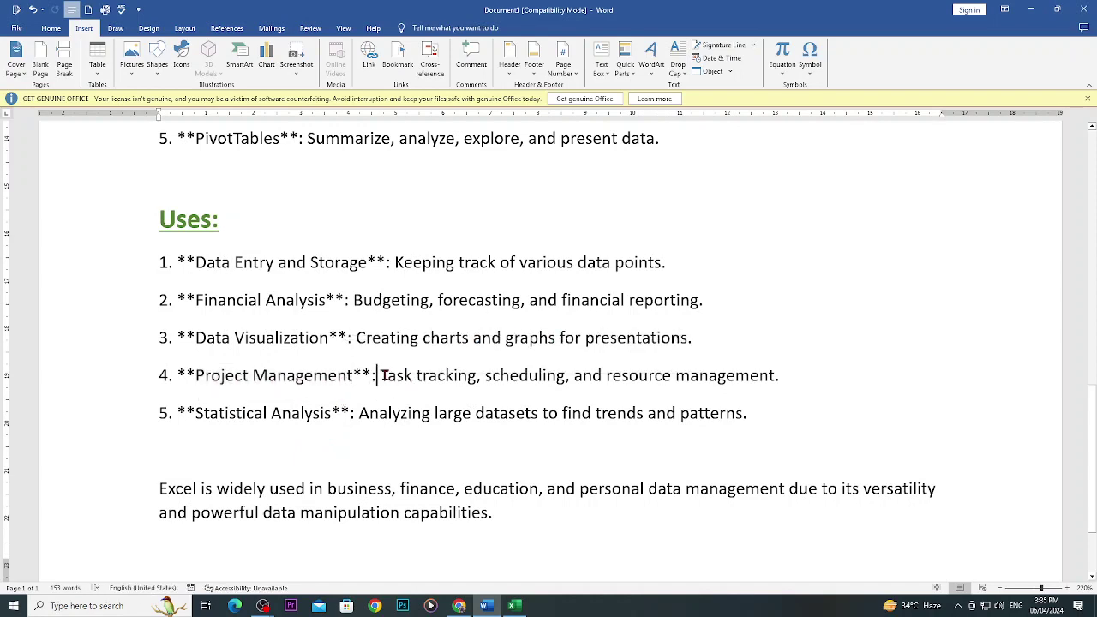
drag(382, 376, 459, 383)
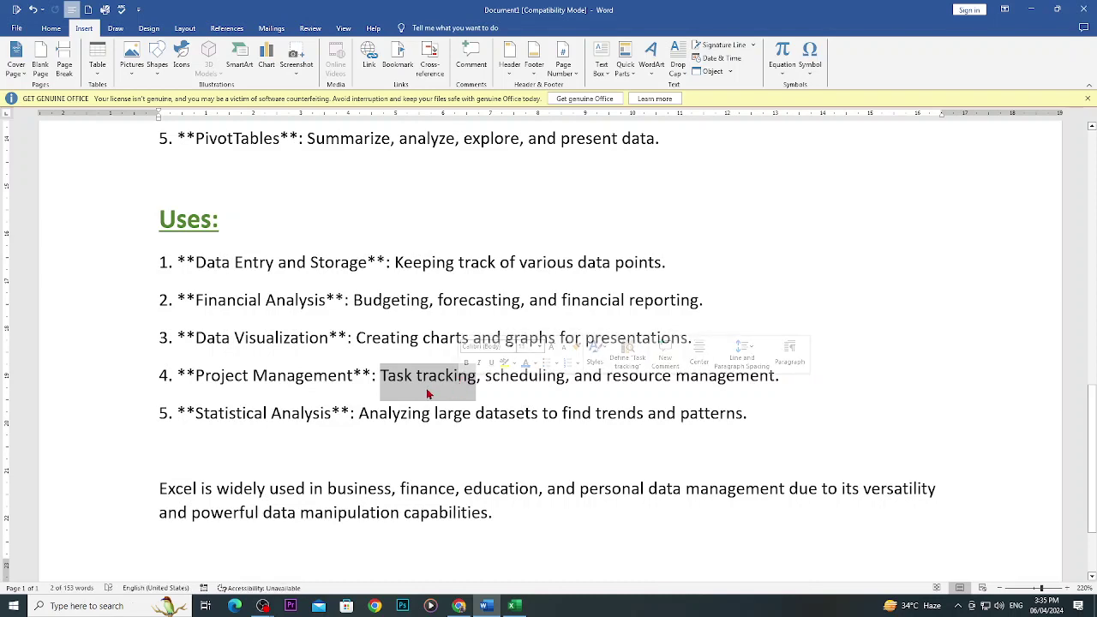
click(519, 380)
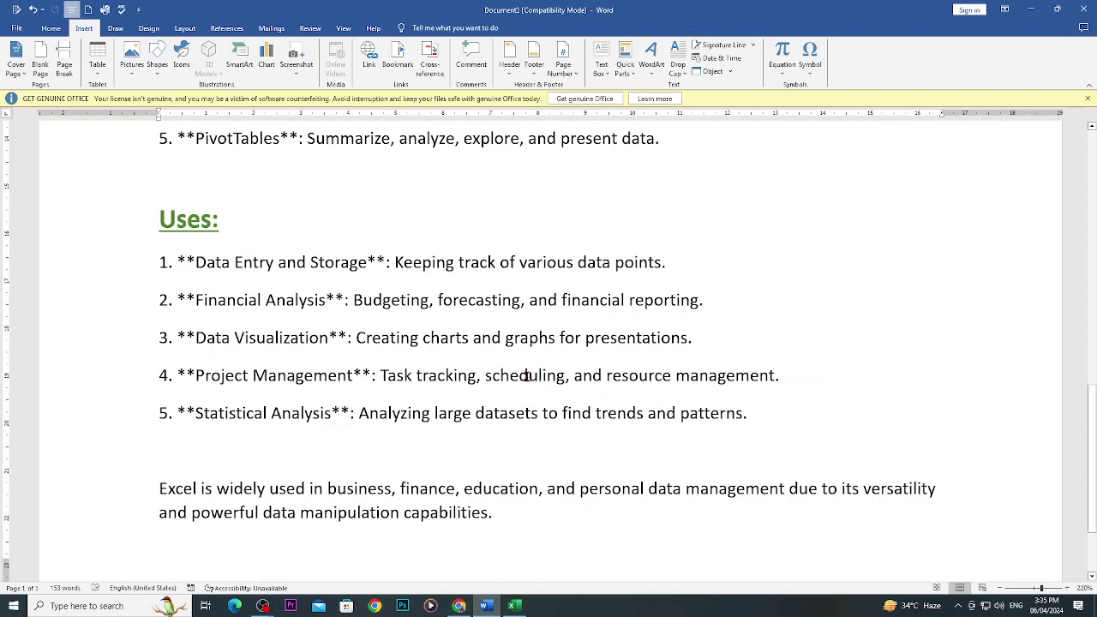
drag(486, 378, 565, 379)
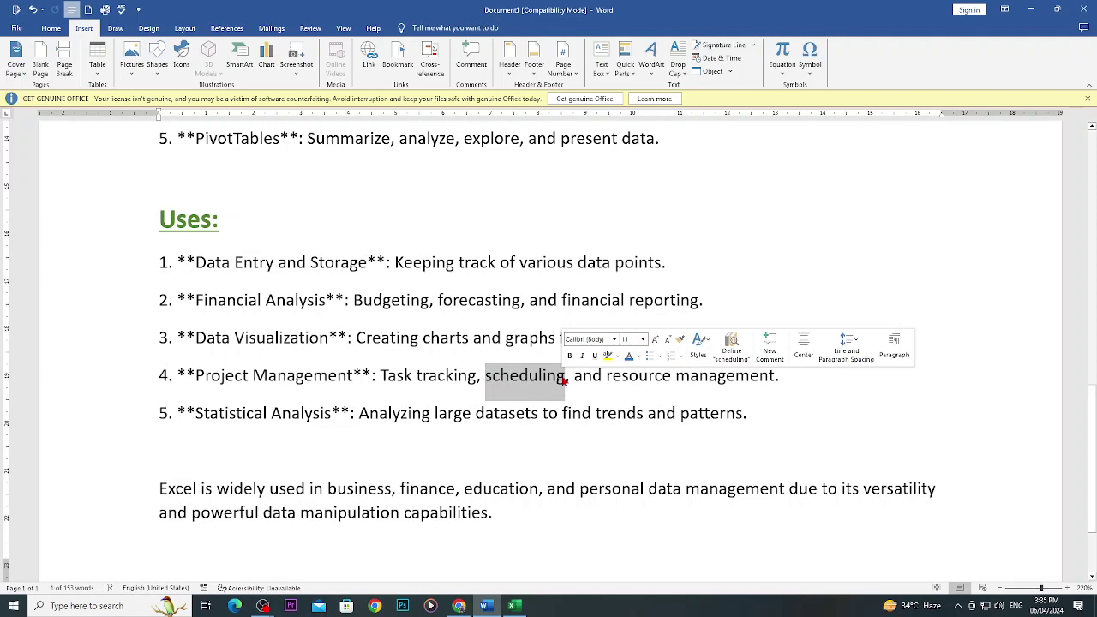
click(578, 377)
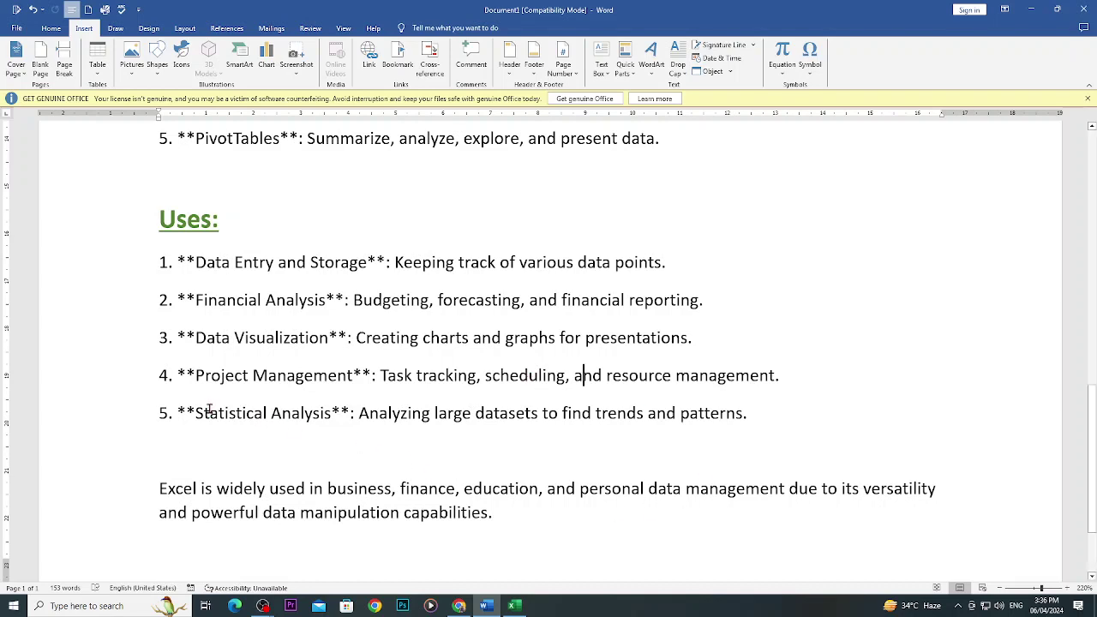
drag(211, 413, 291, 414)
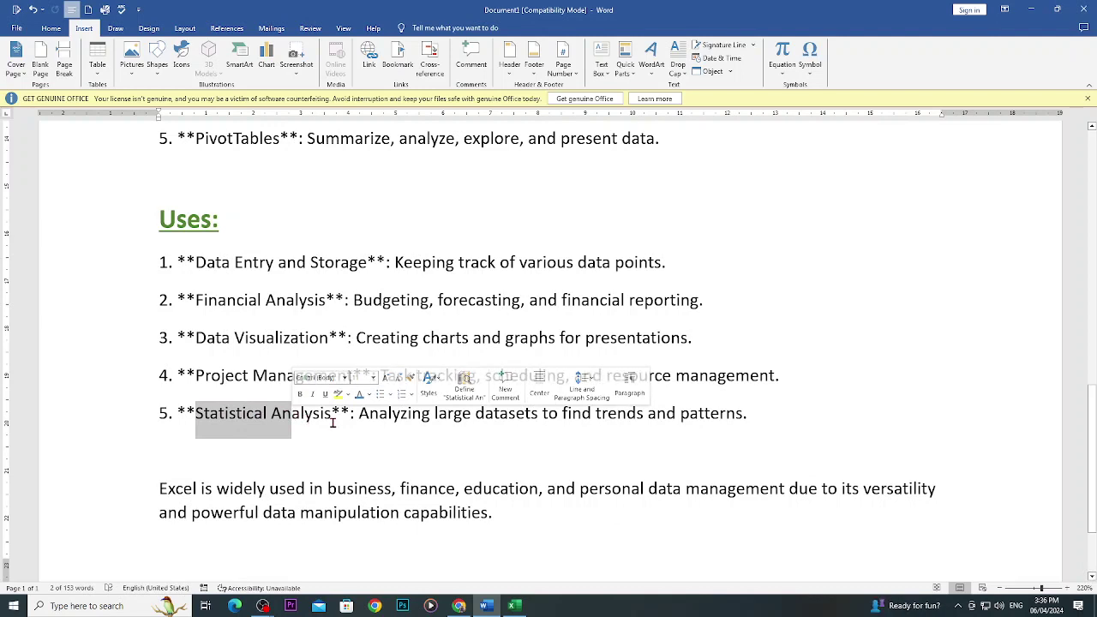
click(402, 445)
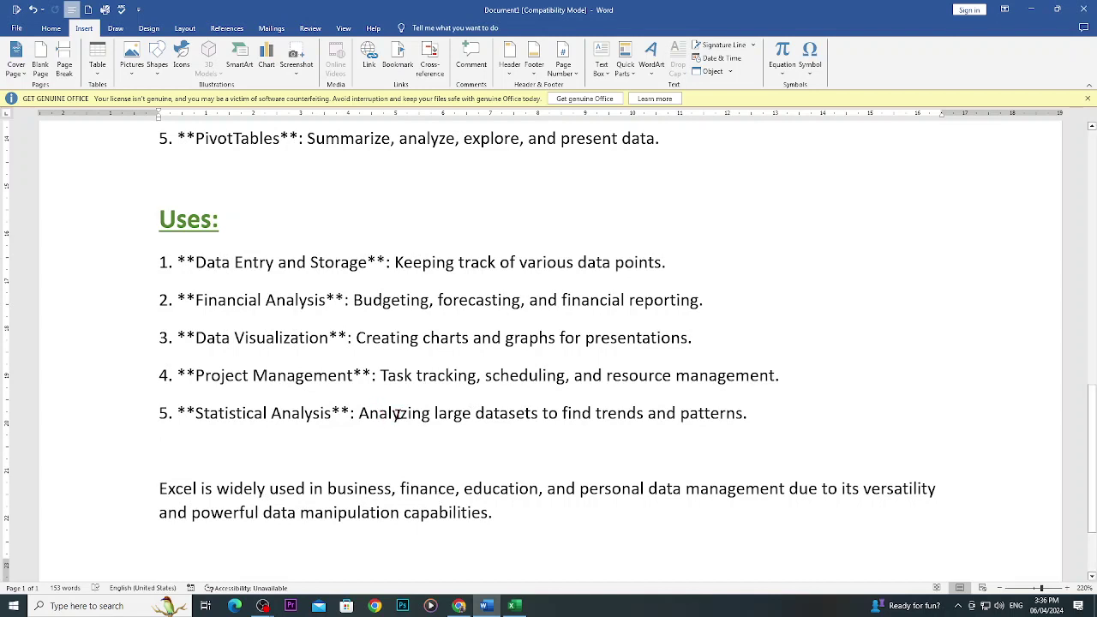
drag(377, 415, 699, 424)
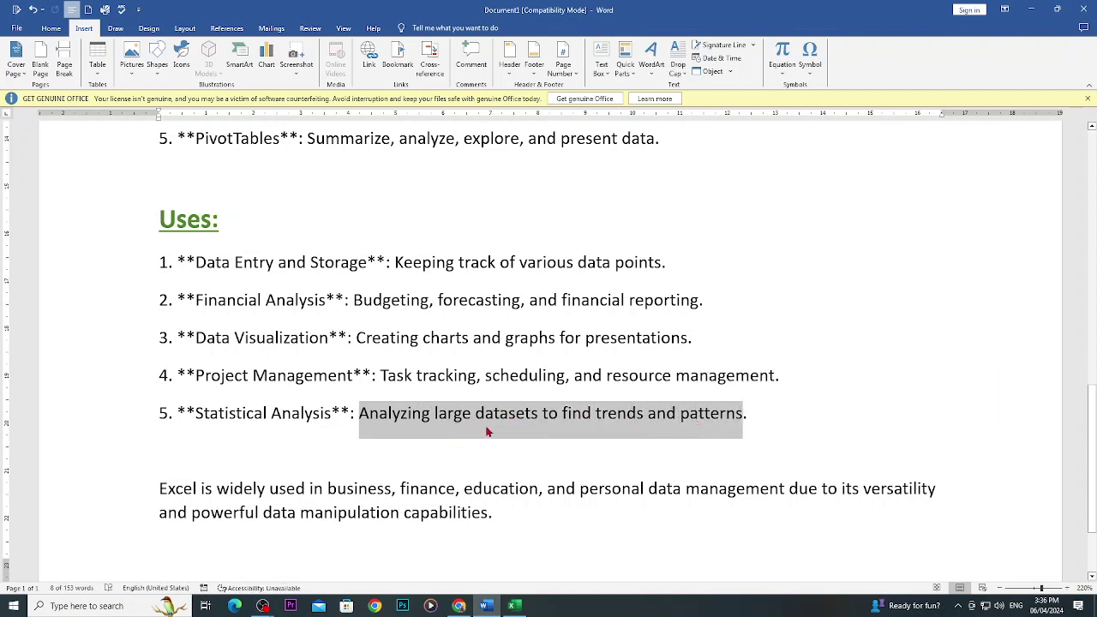
click(501, 425)
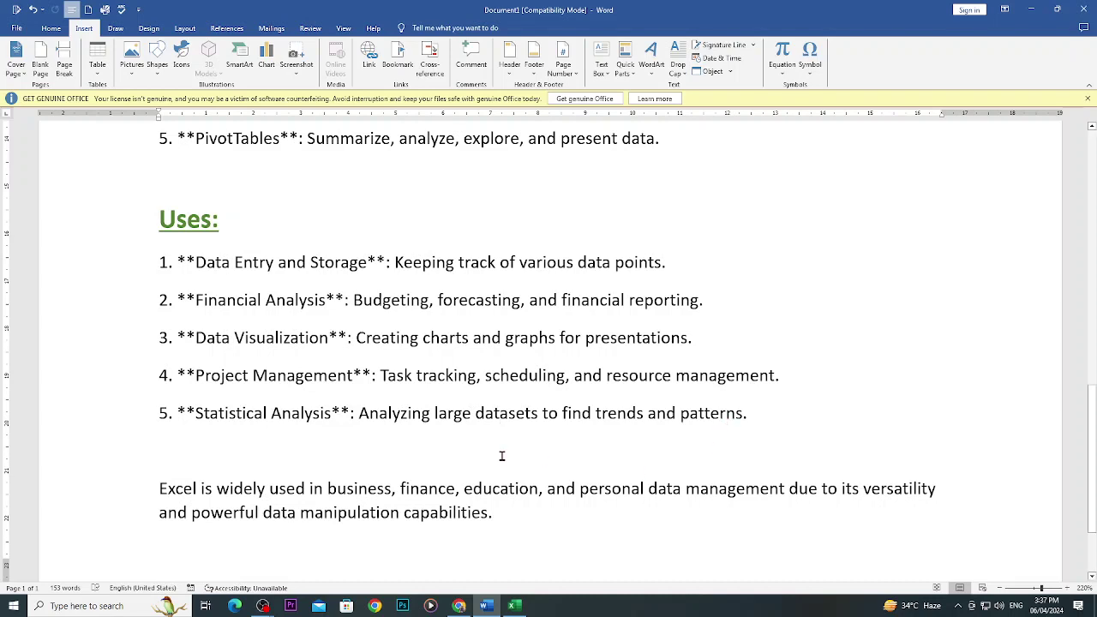
drag(206, 486, 852, 497)
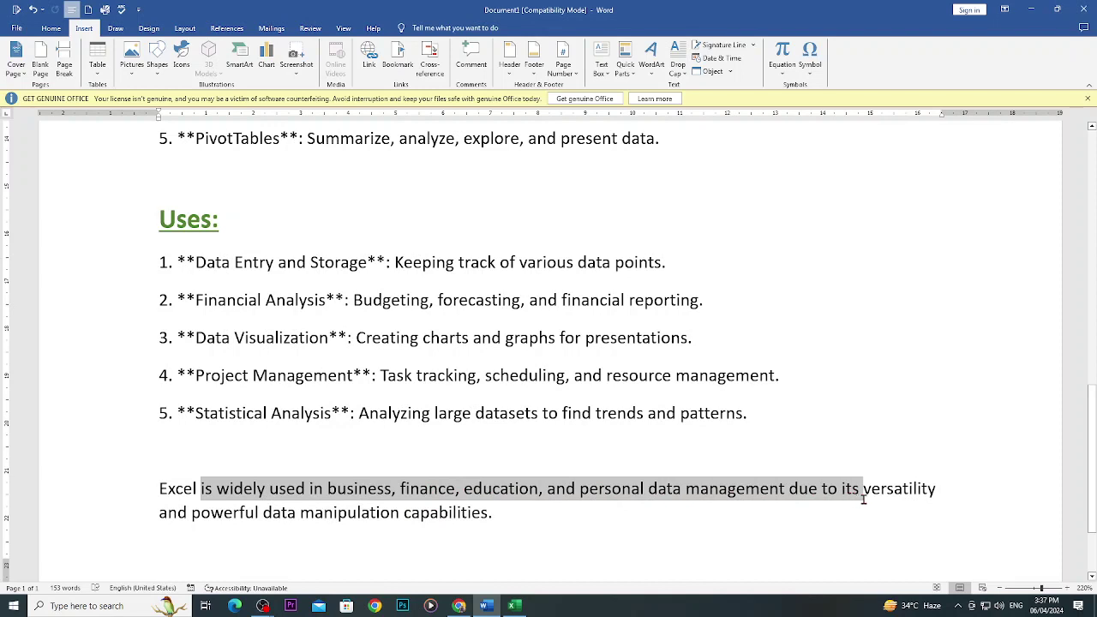
drag(163, 513, 463, 519)
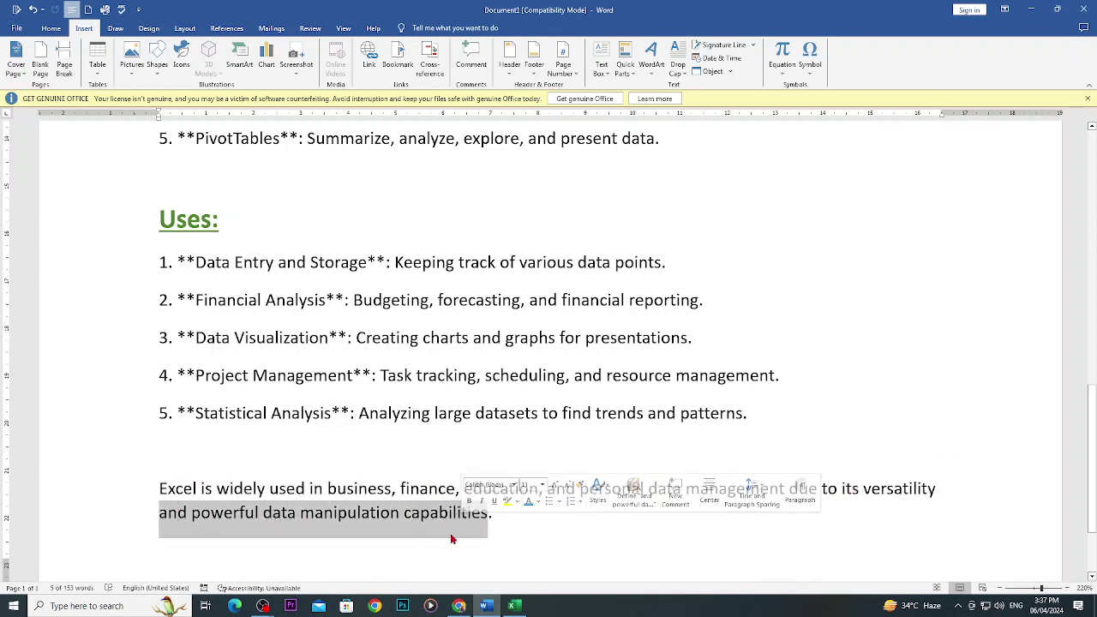
click(327, 513)
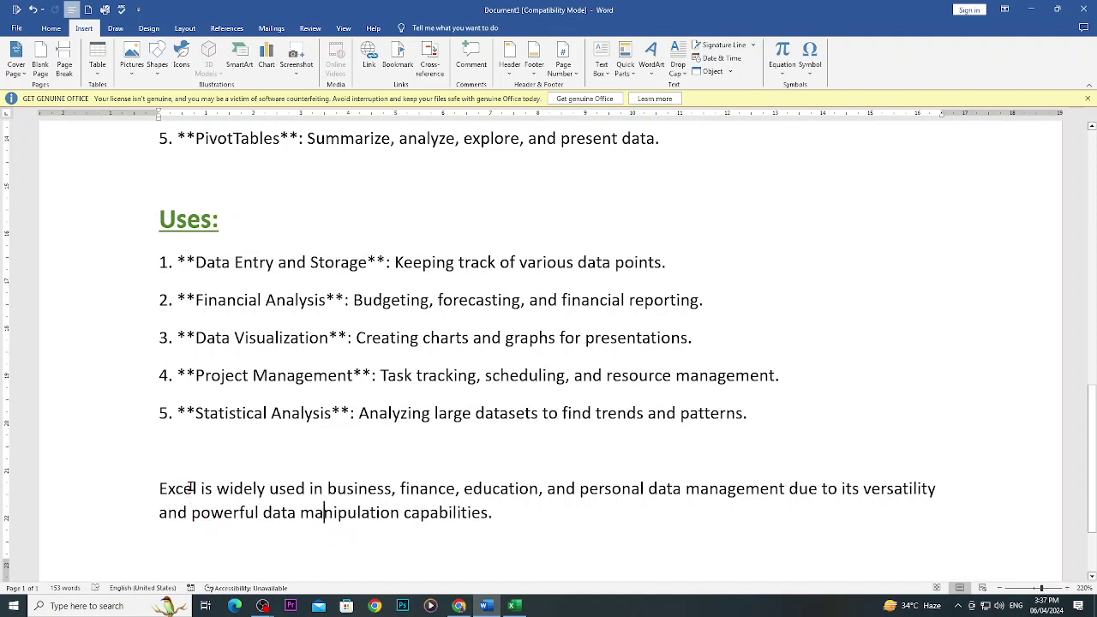
drag(159, 490, 206, 490)
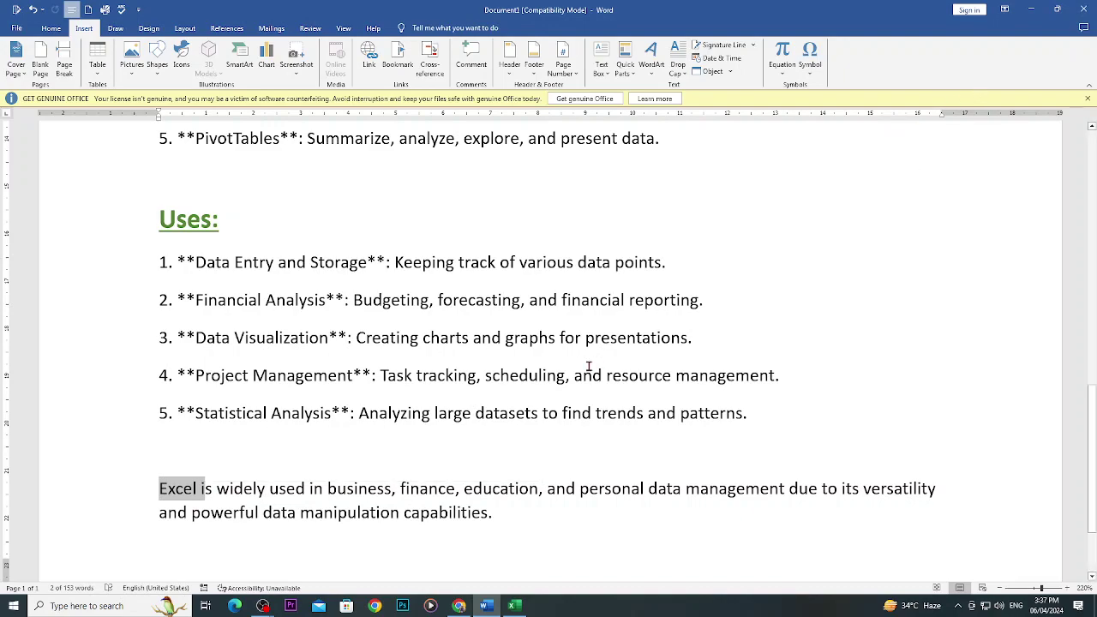
scroll(580, 374, down, 2)
scroll(543, 407, up, 8)
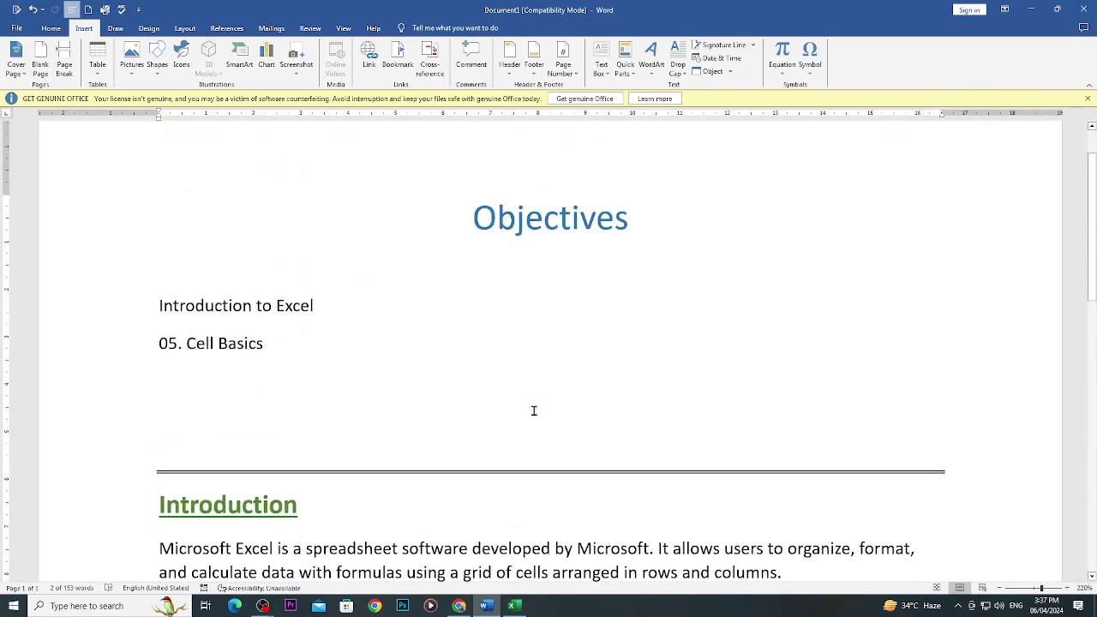
Launch Excel from the Windows search and close the extra Book2 start screen.
drag(371, 303, 159, 306)
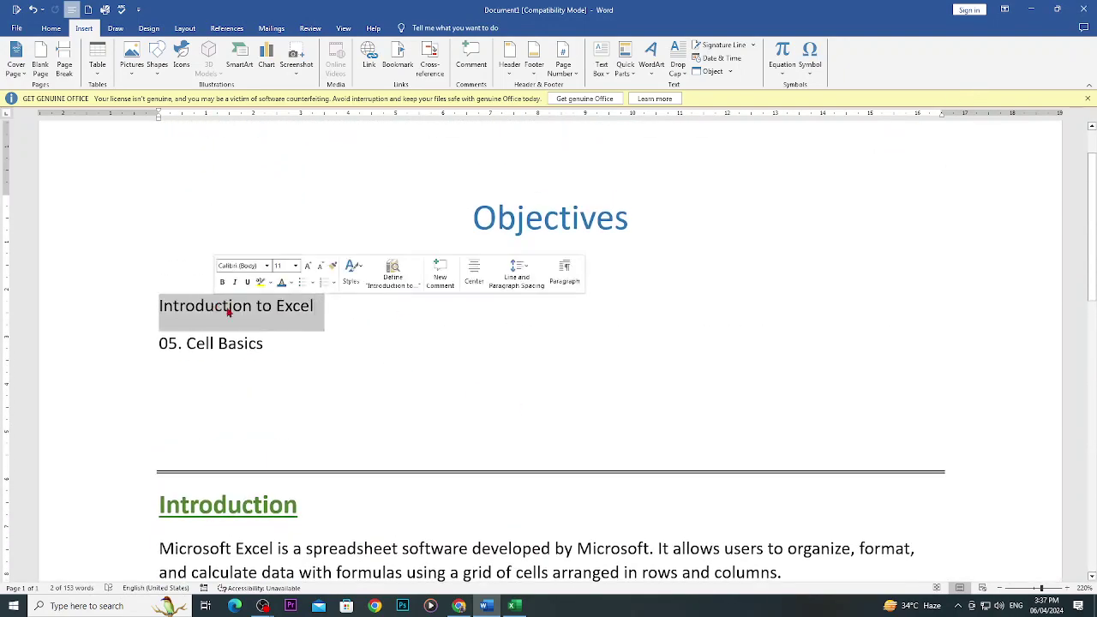
scroll(544, 432, down, 3)
scroll(544, 433, down, 1)
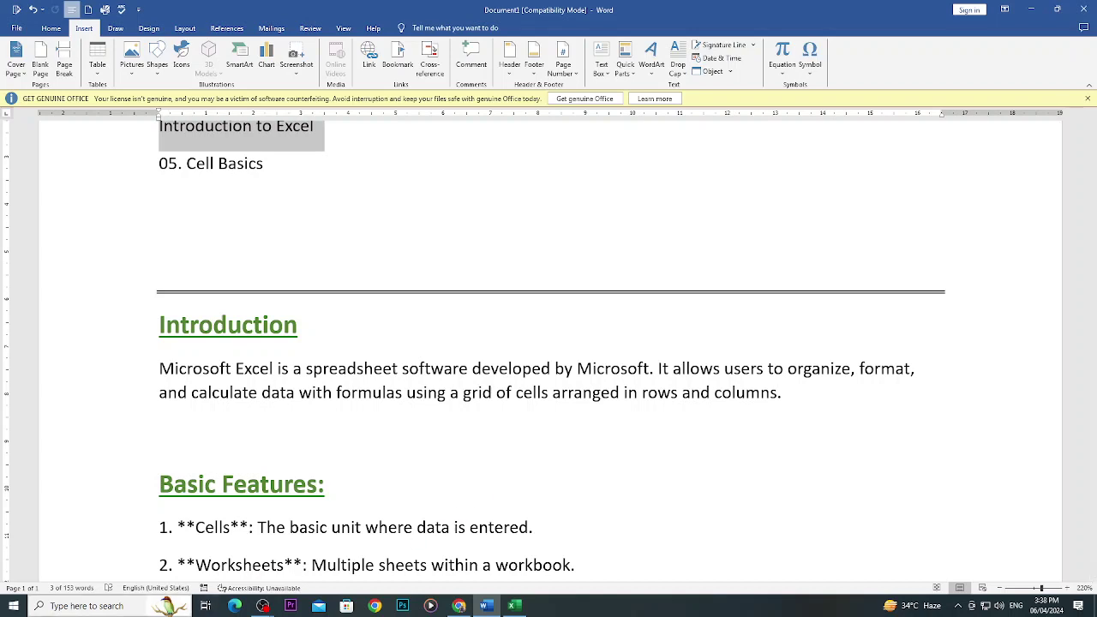
click(86, 606)
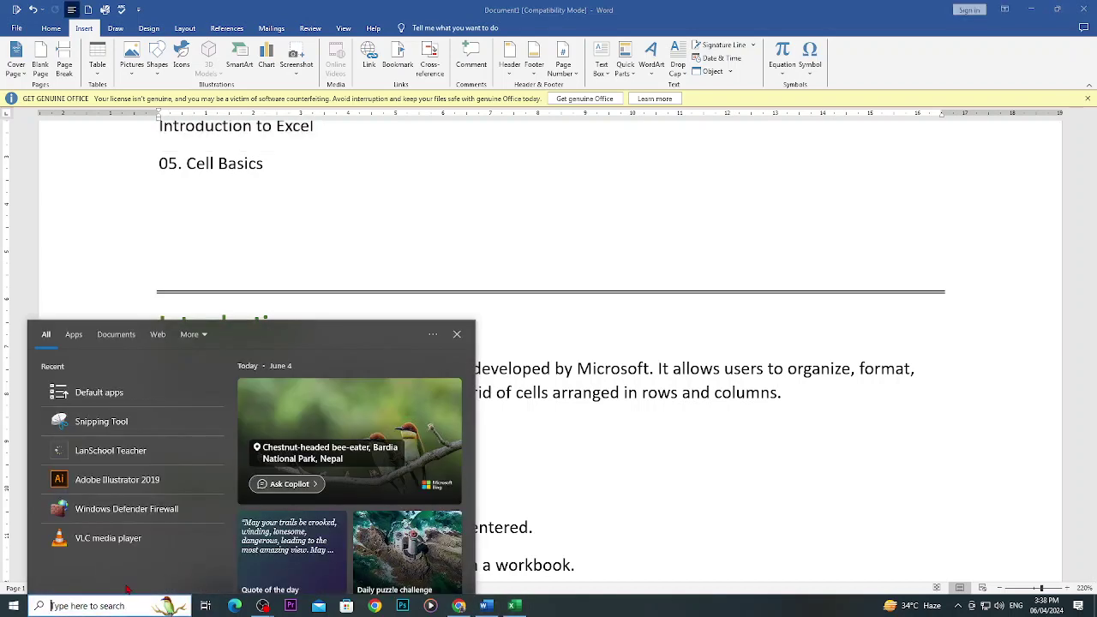
text(excel)
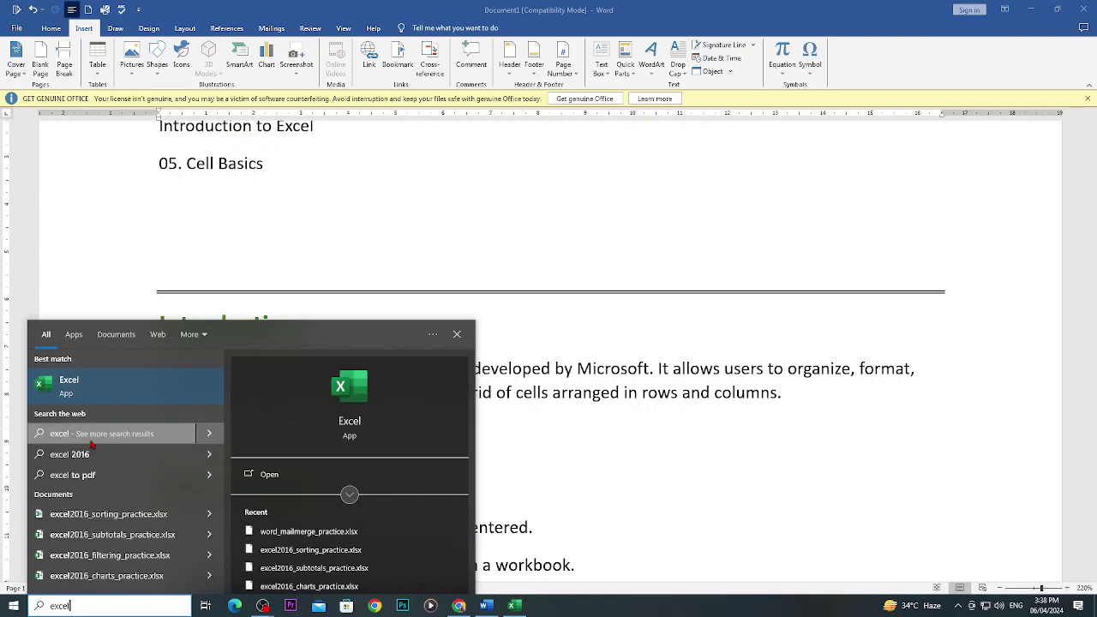
click(95, 390)
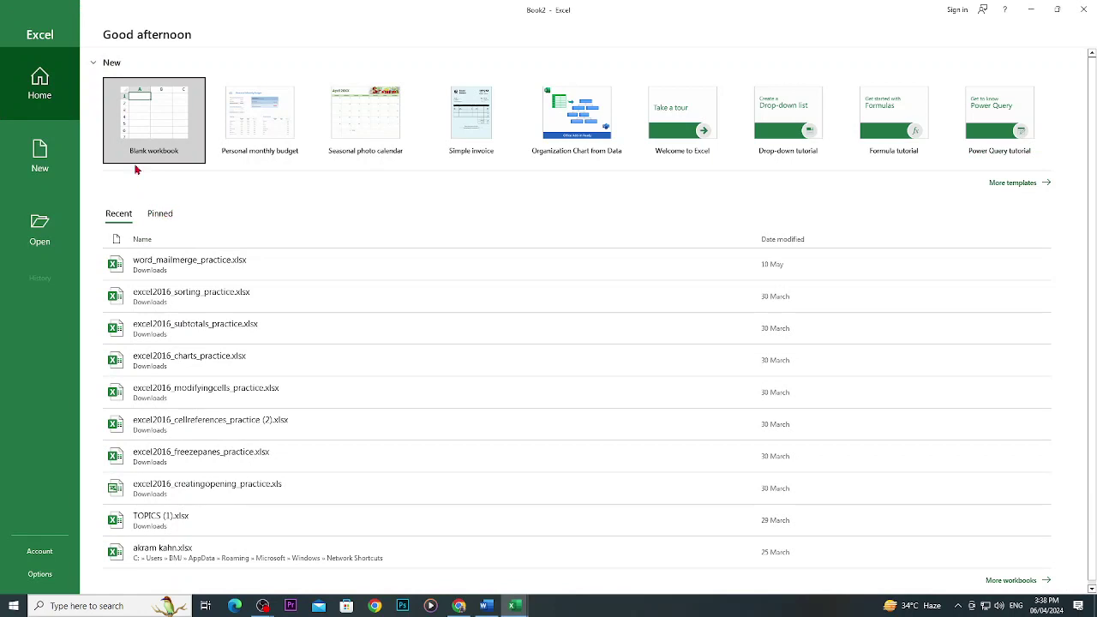
click(1083, 10)
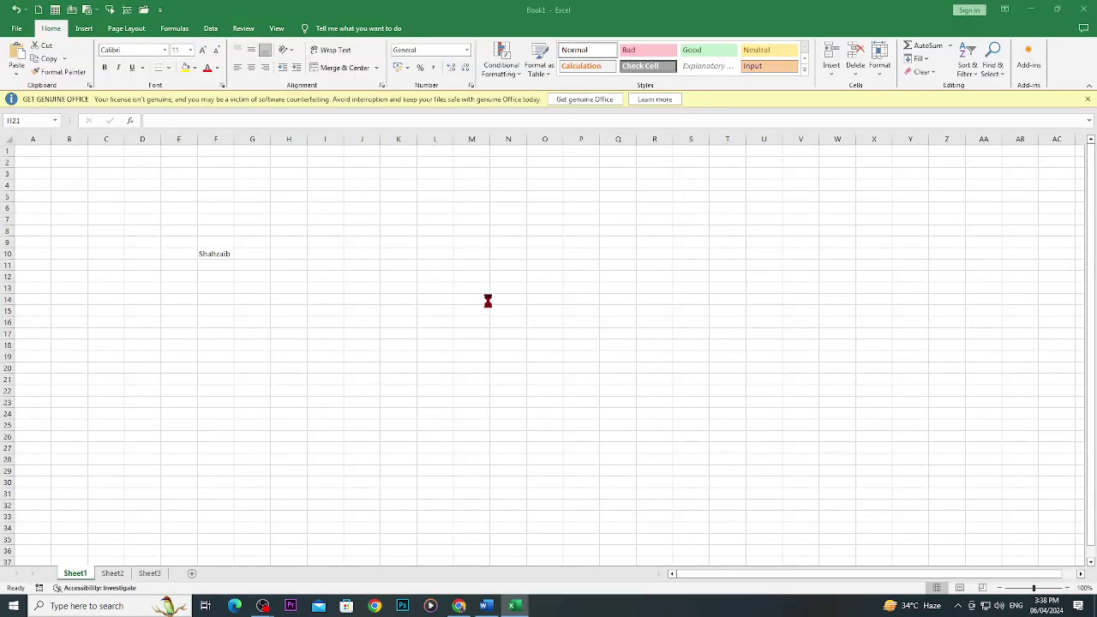
Back in Book1, enlarge the name in F10 to 18 pt and colour it red.
click(486, 606)
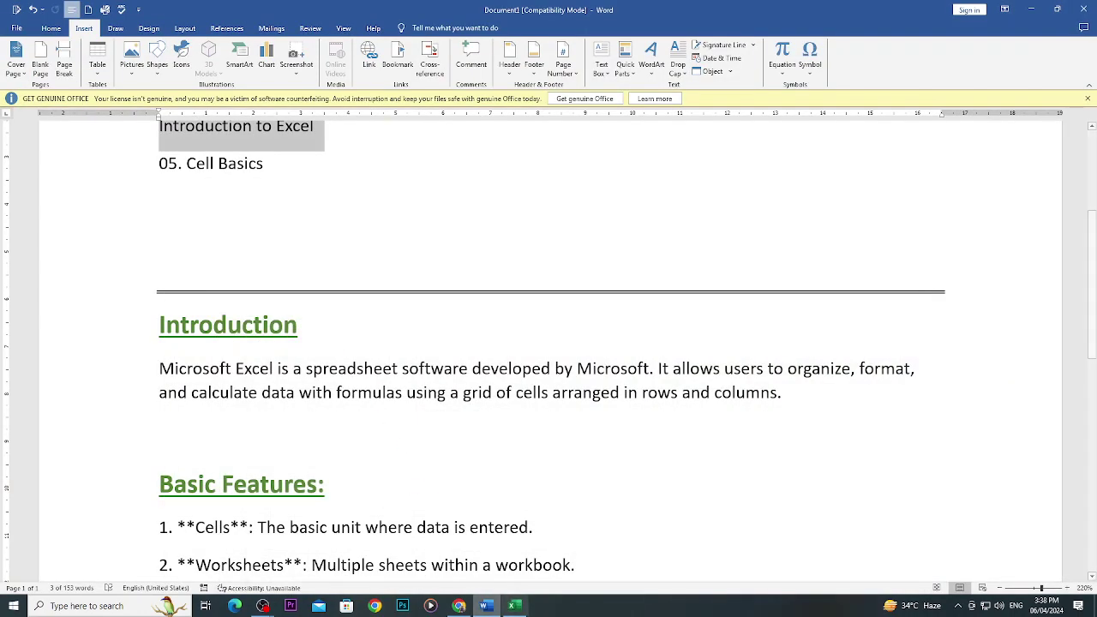
click(513, 607)
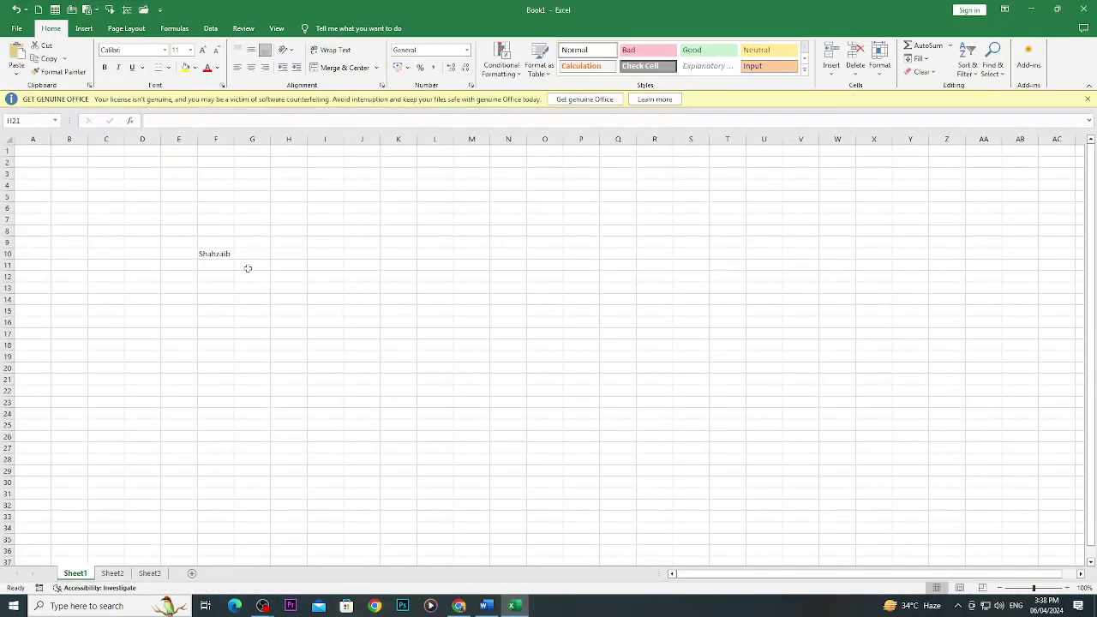
click(226, 254)
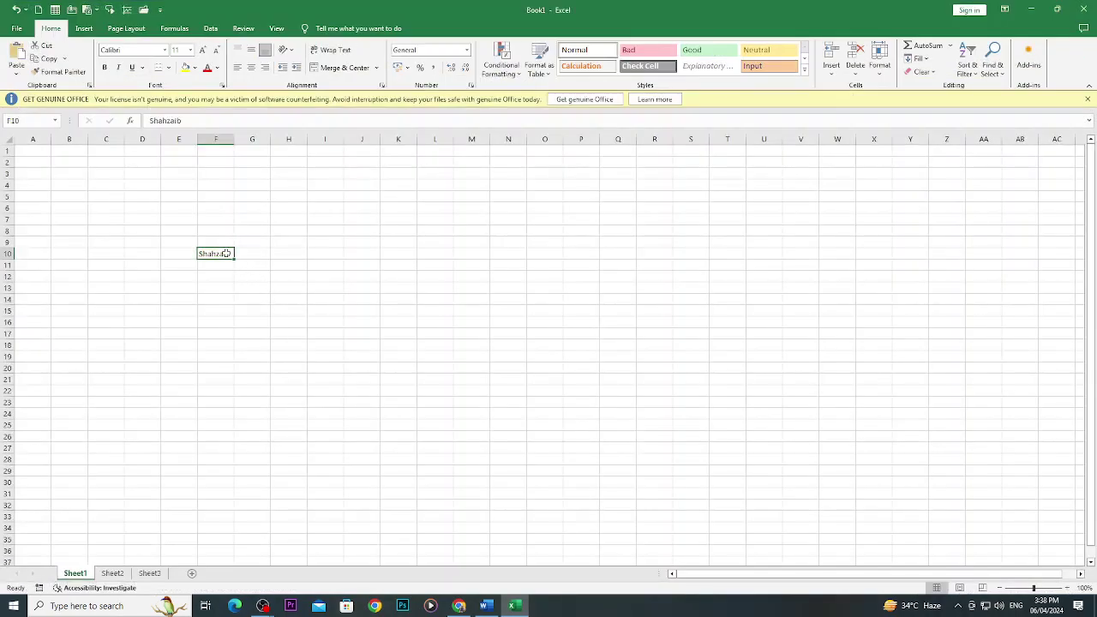
click(202, 50)
click(203, 50)
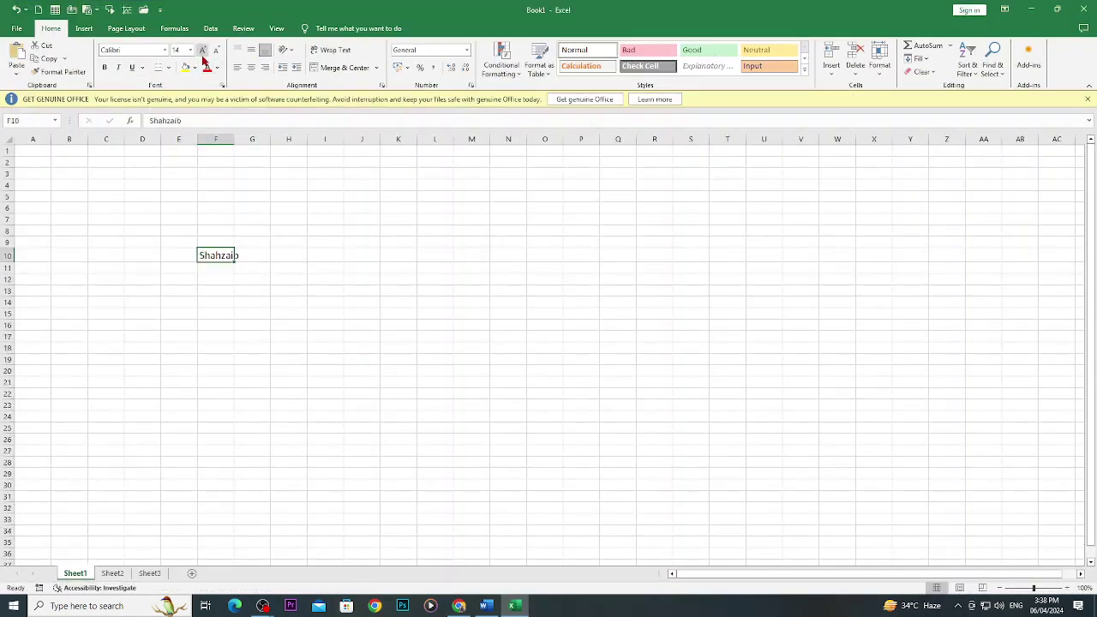
click(202, 50)
click(202, 50)
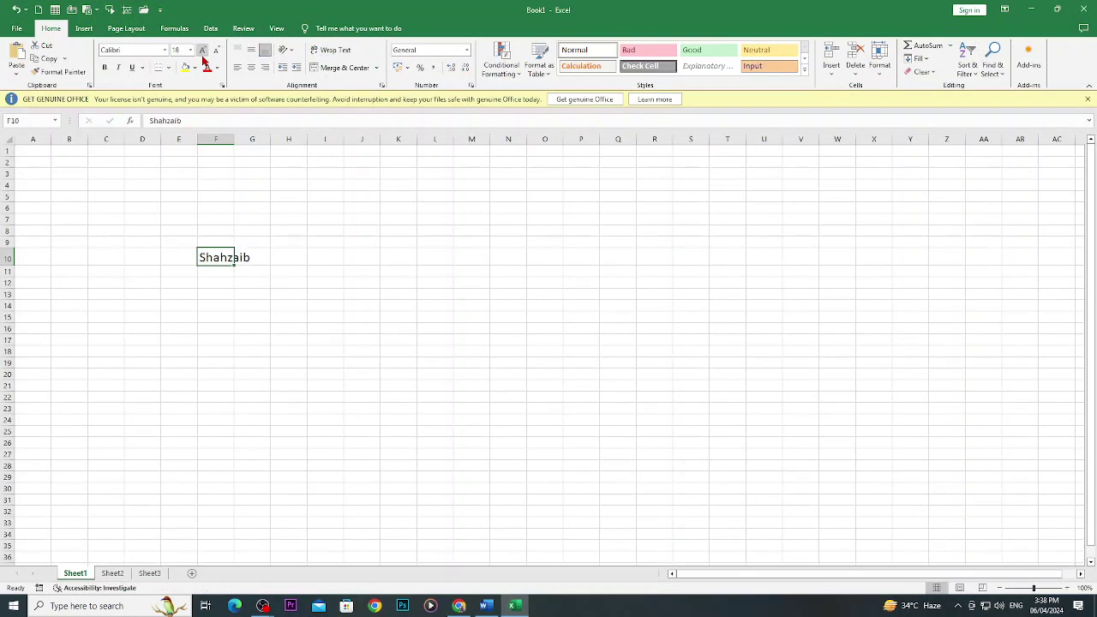
click(216, 68)
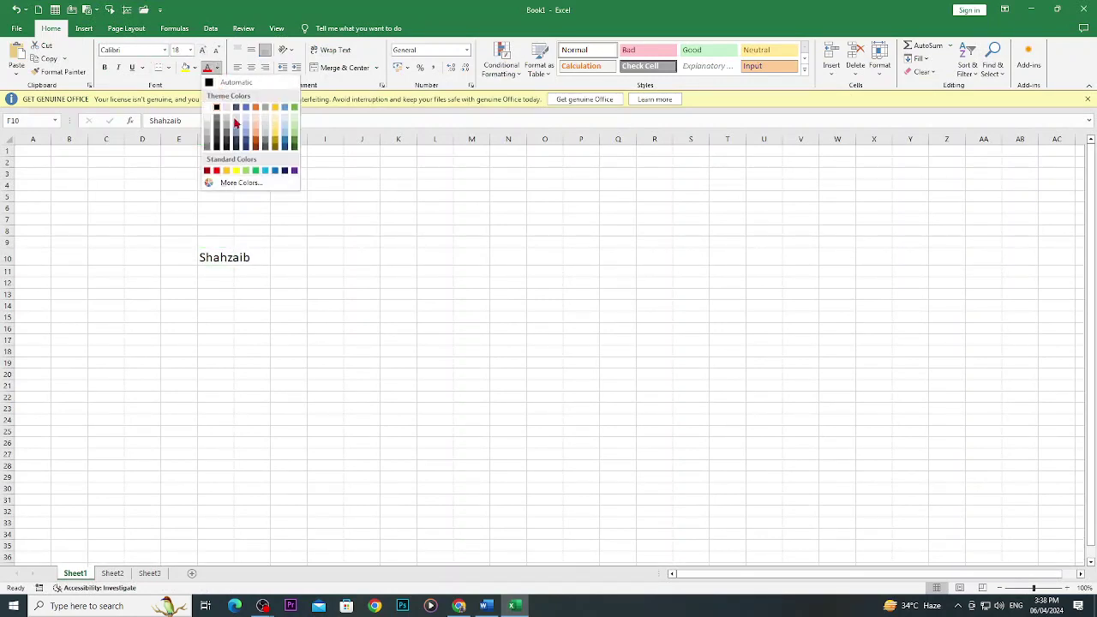
click(216, 170)
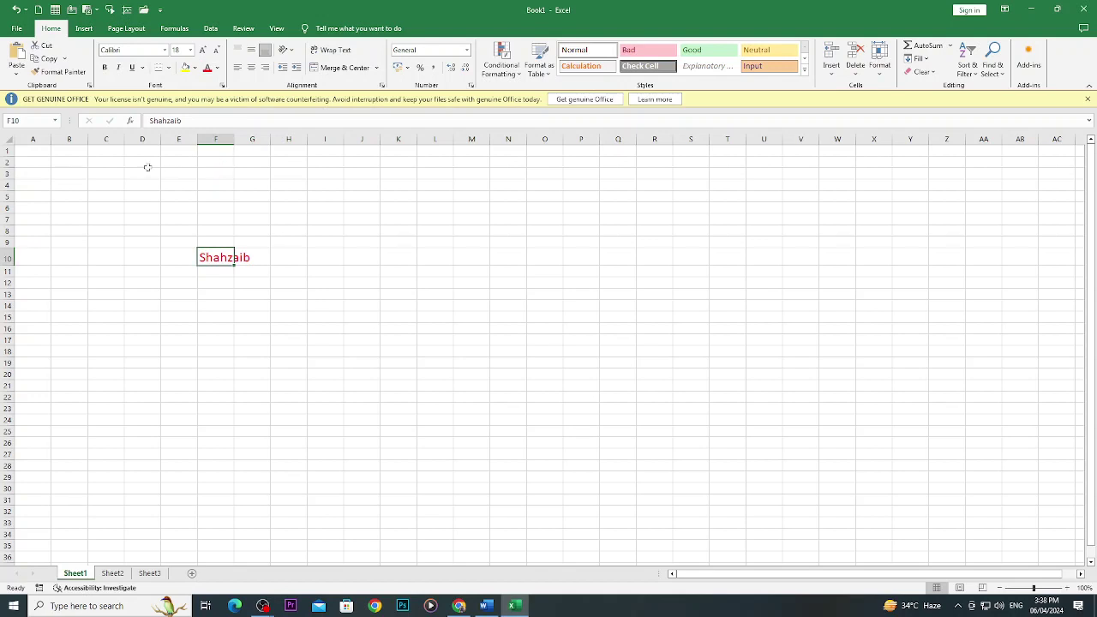
click(399, 254)
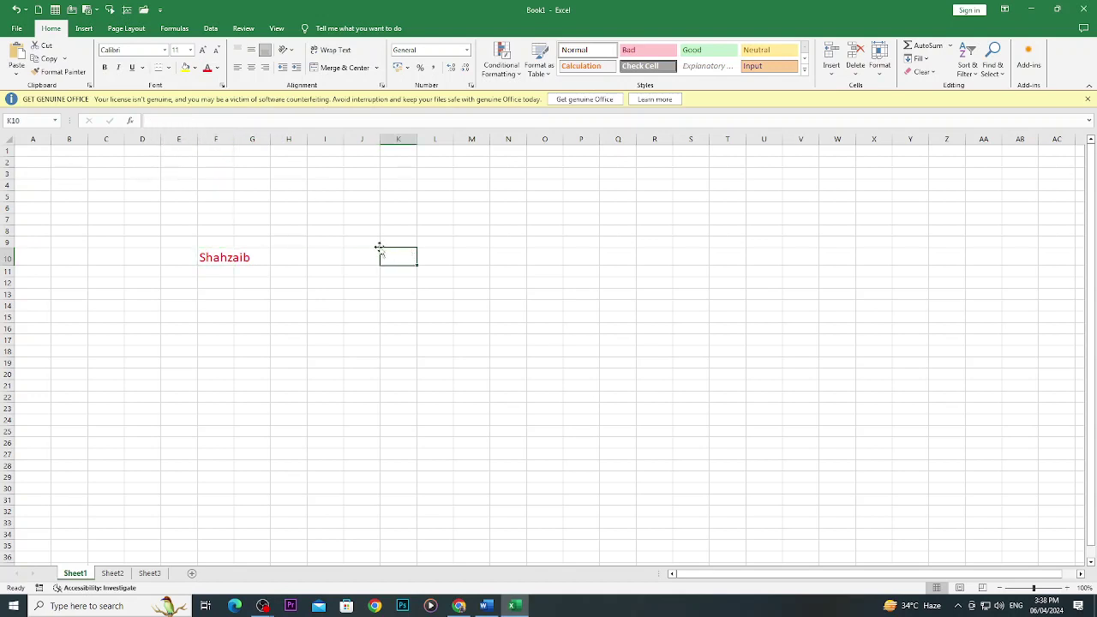
click(227, 257)
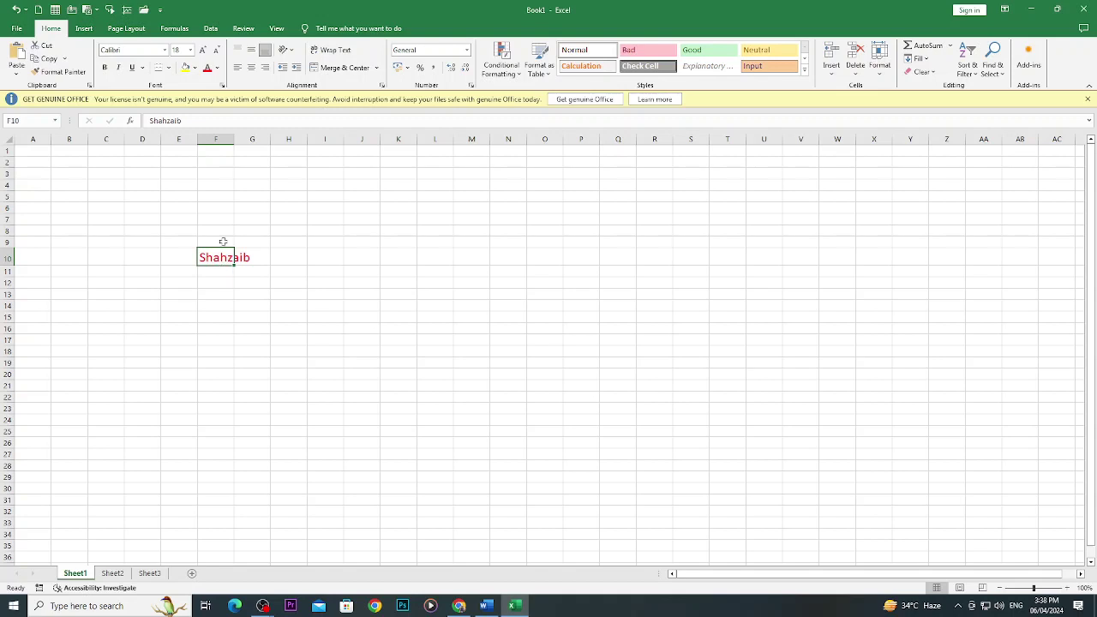
Give the letter z in the name a different font colour.
click(185, 120)
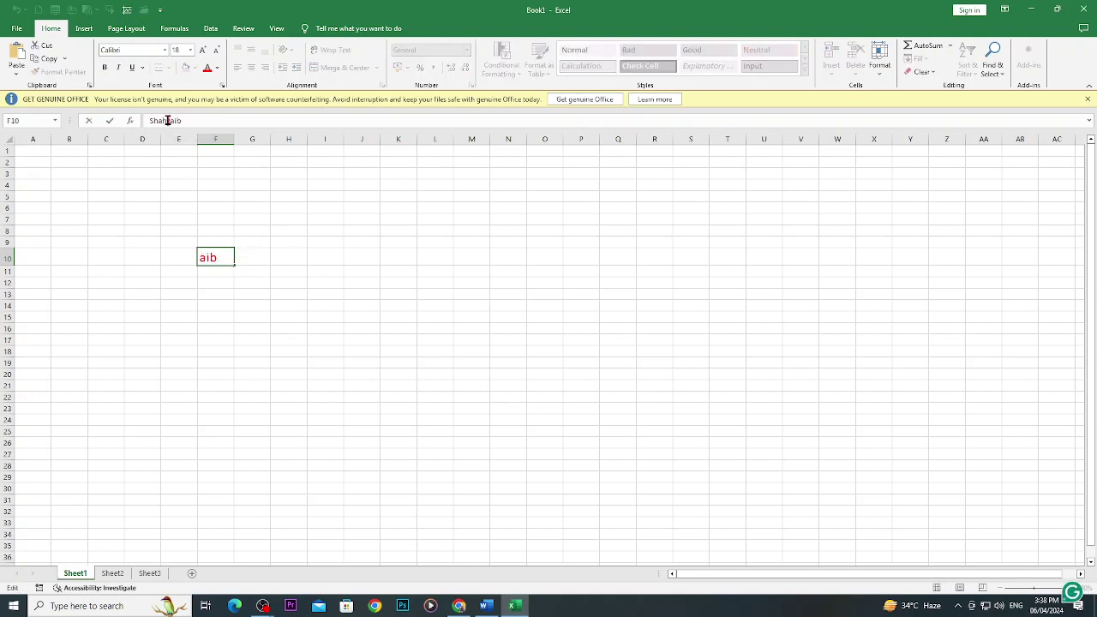
drag(167, 120, 171, 120)
click(217, 68)
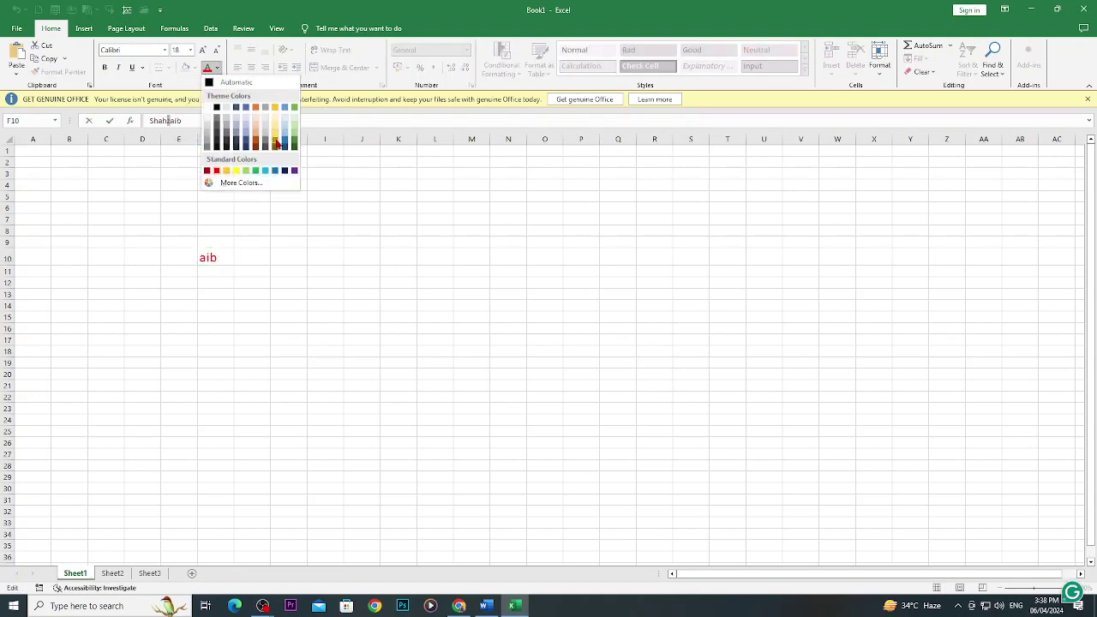
click(294, 150)
click(286, 255)
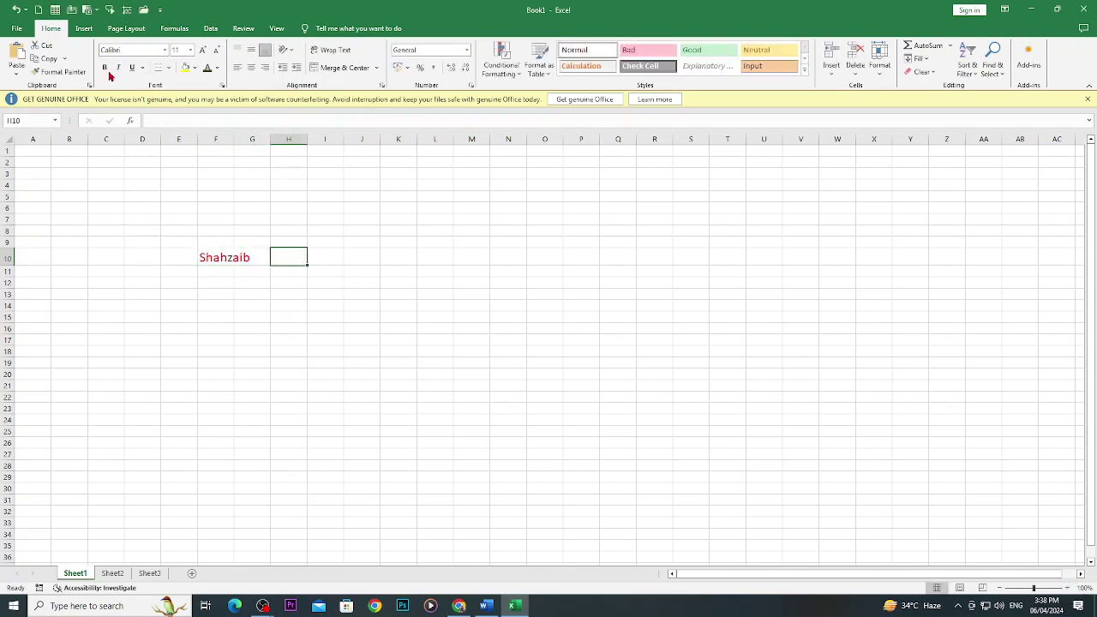
Make the name in F10 bold, italic, 24 pt Times New Roman.
click(214, 257)
click(104, 69)
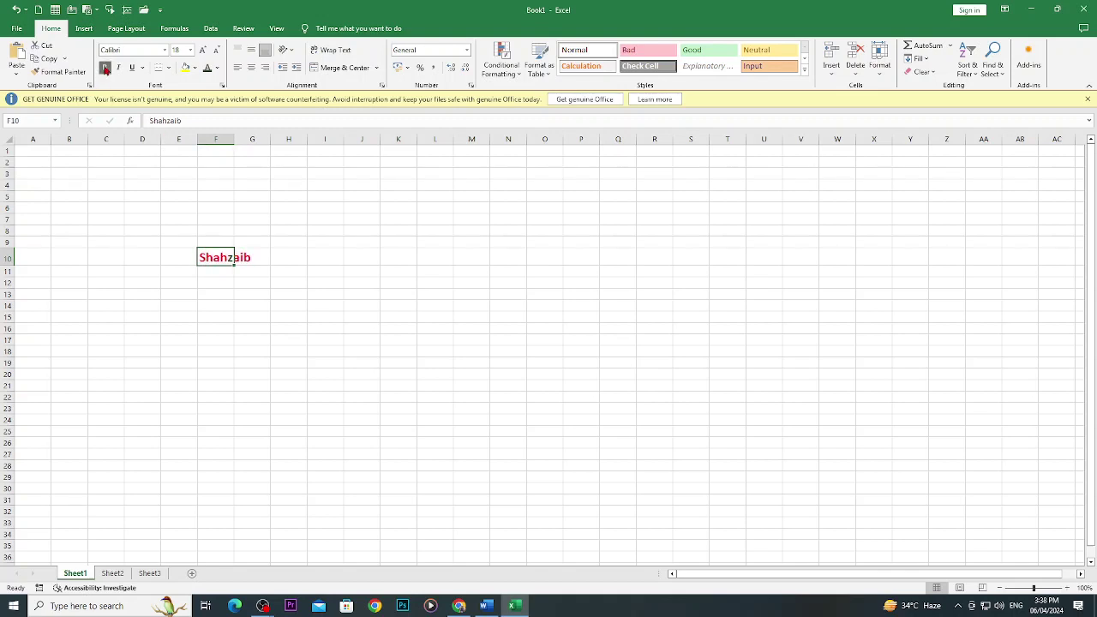
click(117, 69)
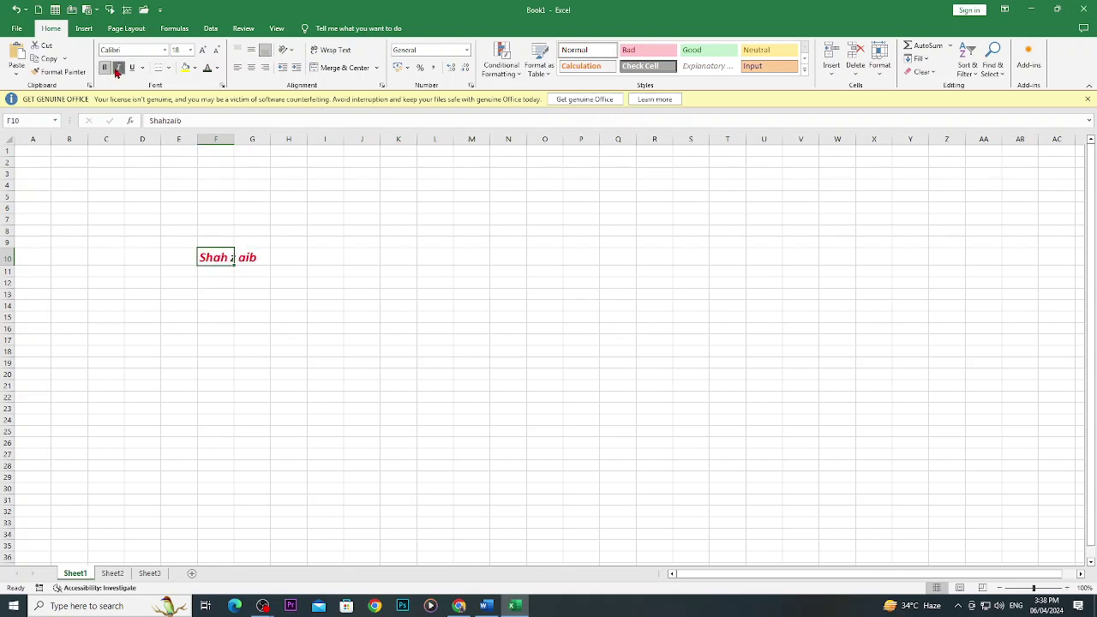
click(202, 49)
click(202, 50)
click(202, 50)
click(157, 51)
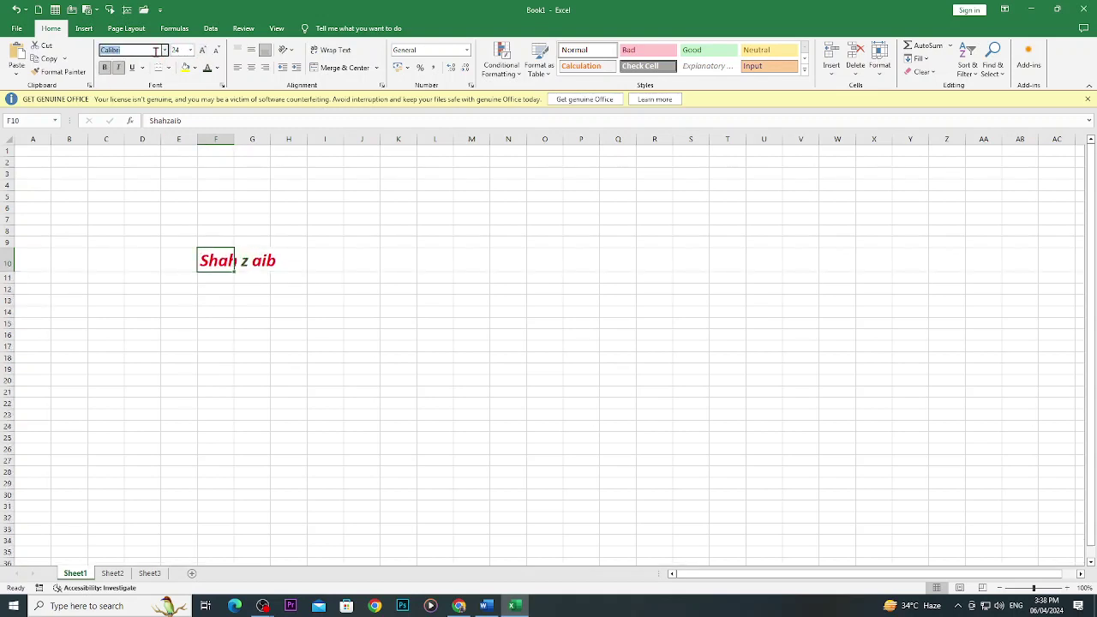
text(Times New Roman)
key(Return)
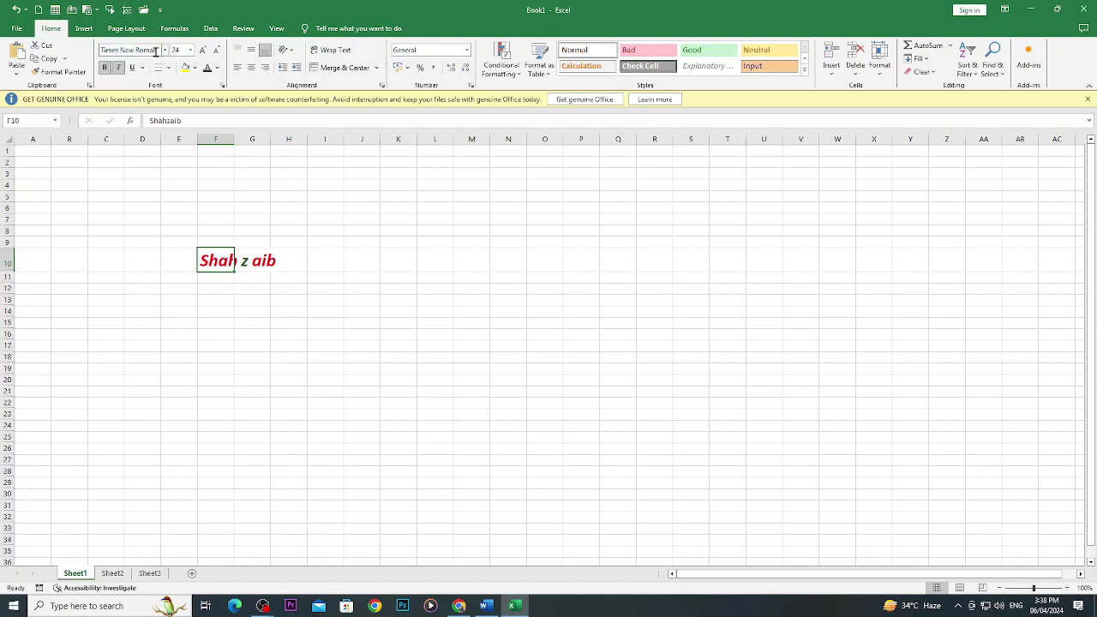
click(330, 206)
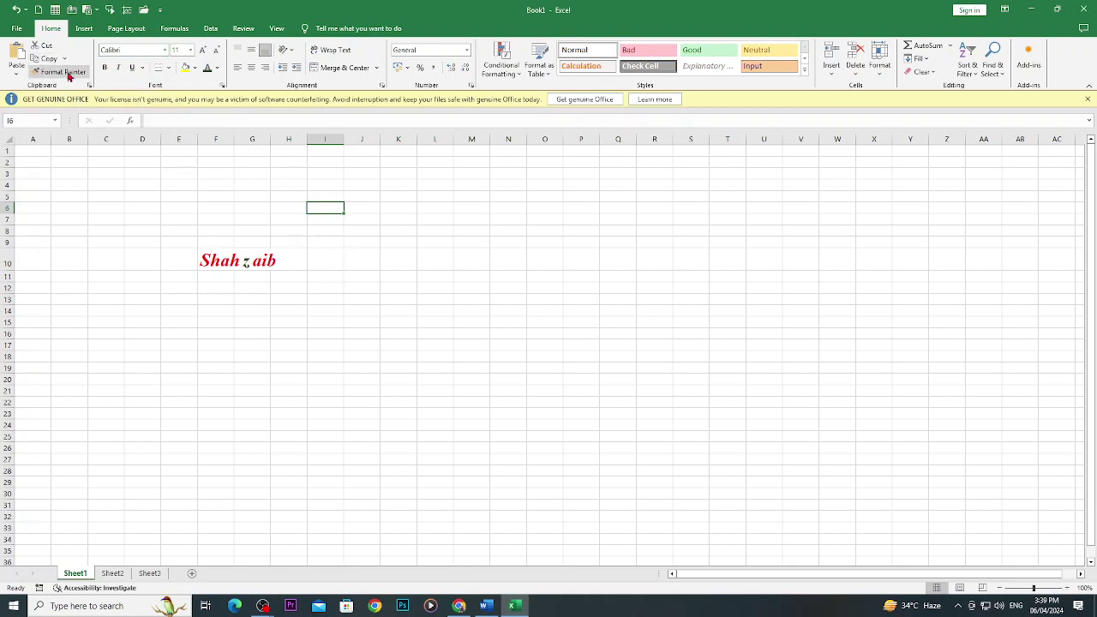
Enter the first name in lowercase in cell K12.
click(402, 292)
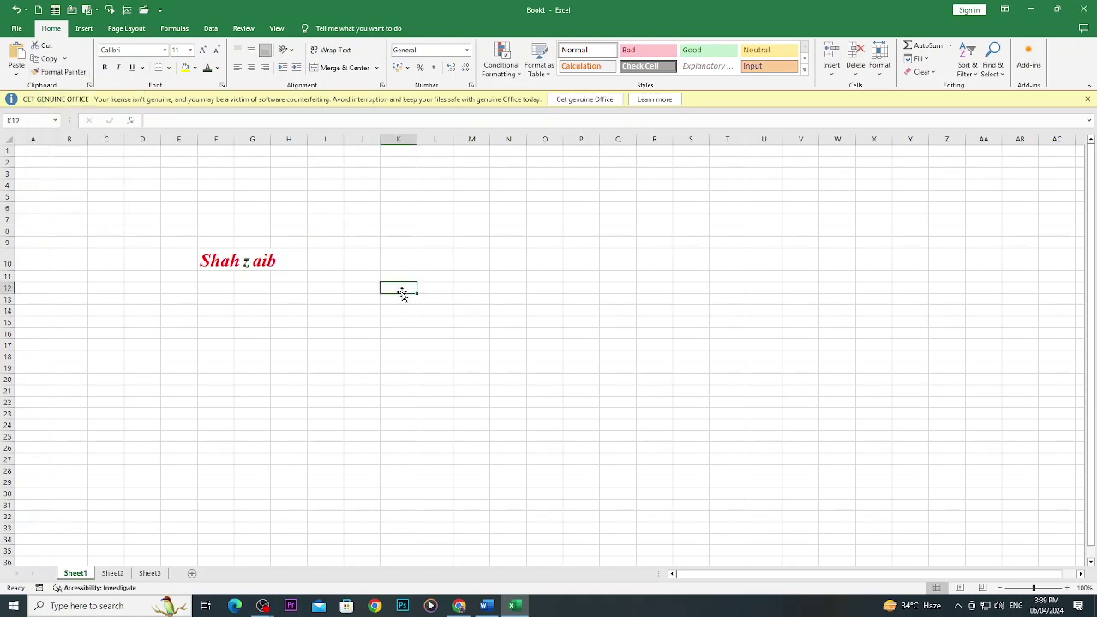
text(shahzaib)
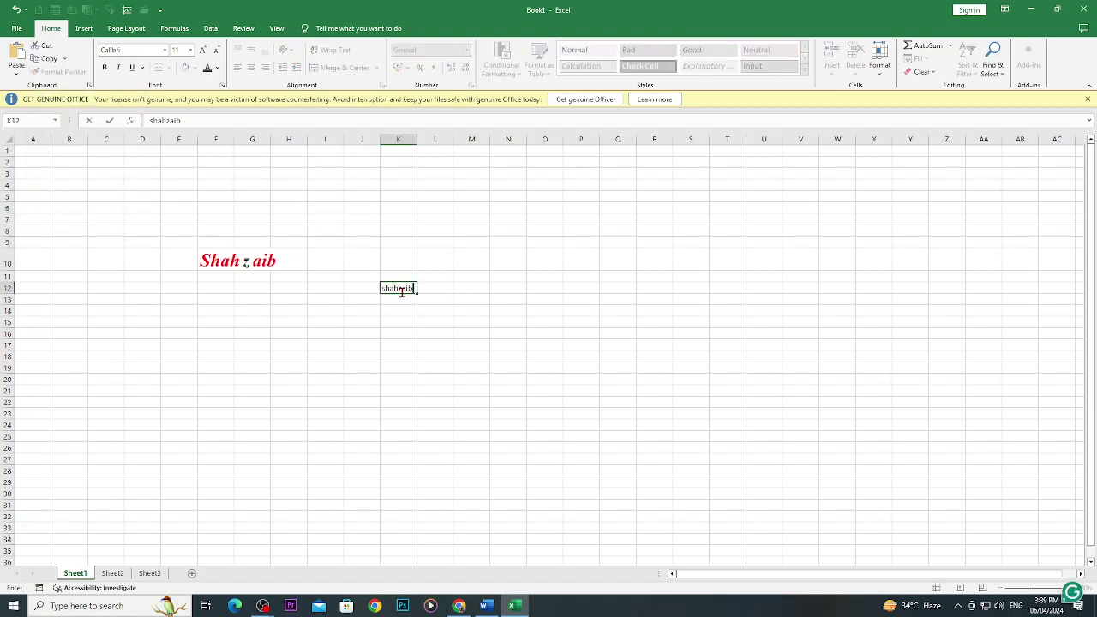
click(420, 346)
click(268, 266)
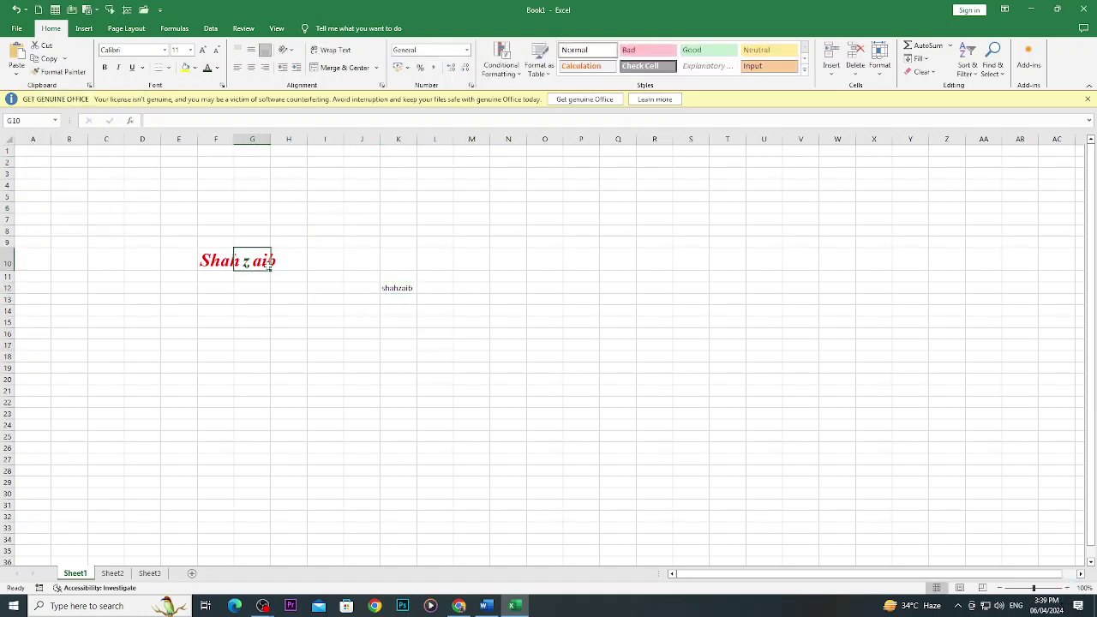
click(386, 288)
Copy F10's red bold italic 24-pt formatting onto K12 with Format Painter.
click(217, 264)
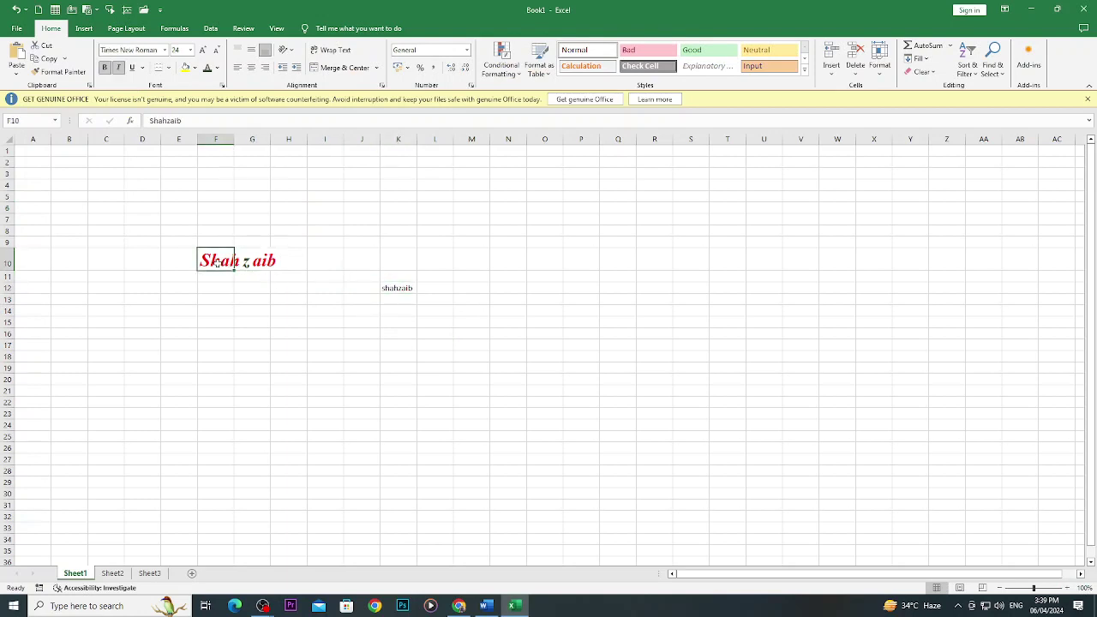
click(60, 72)
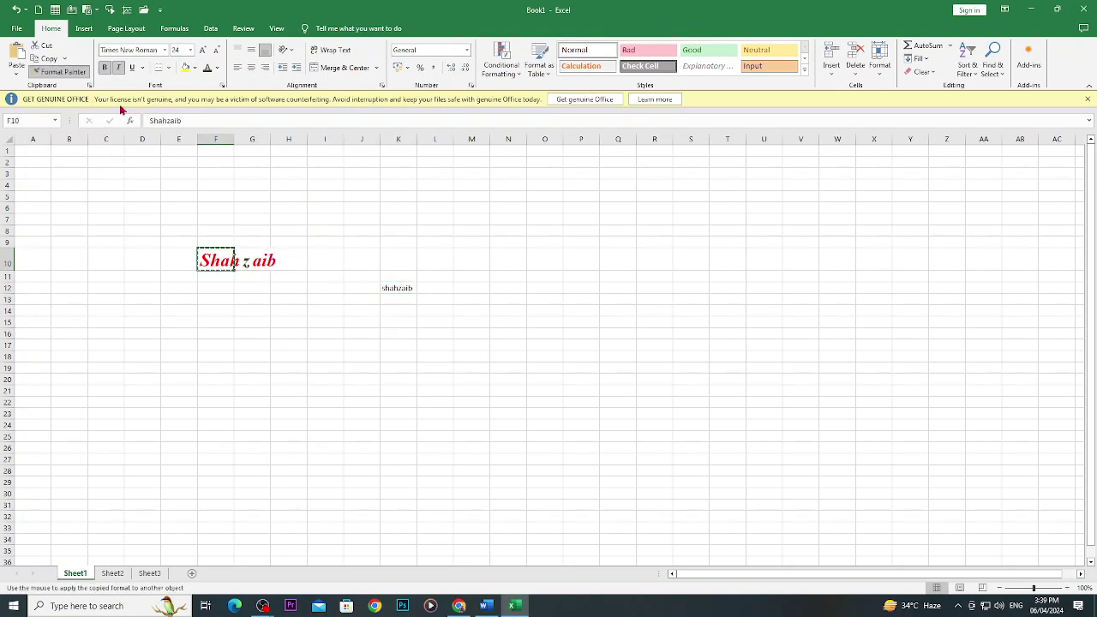
click(392, 287)
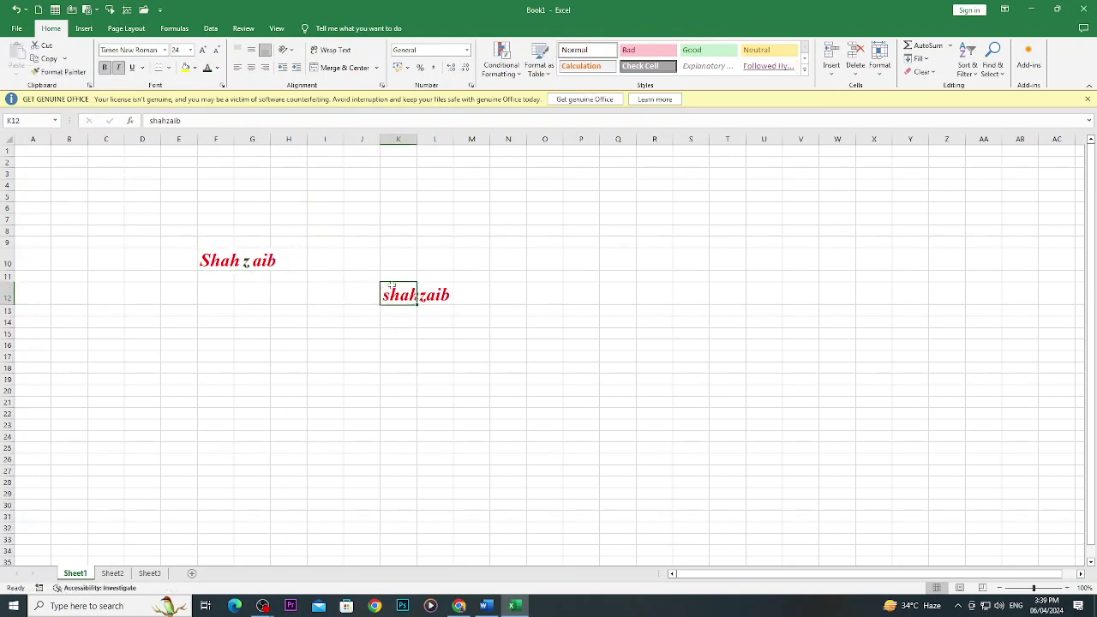
click(544, 426)
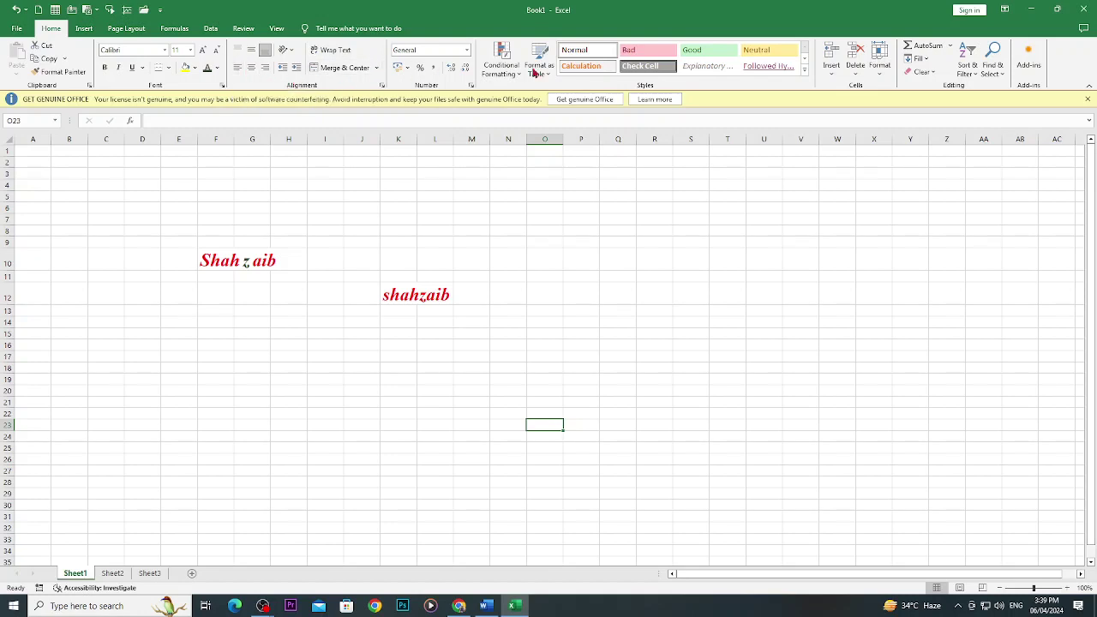
Insert the 1.JPG screenshot from this device and move it up beside the names.
click(83, 29)
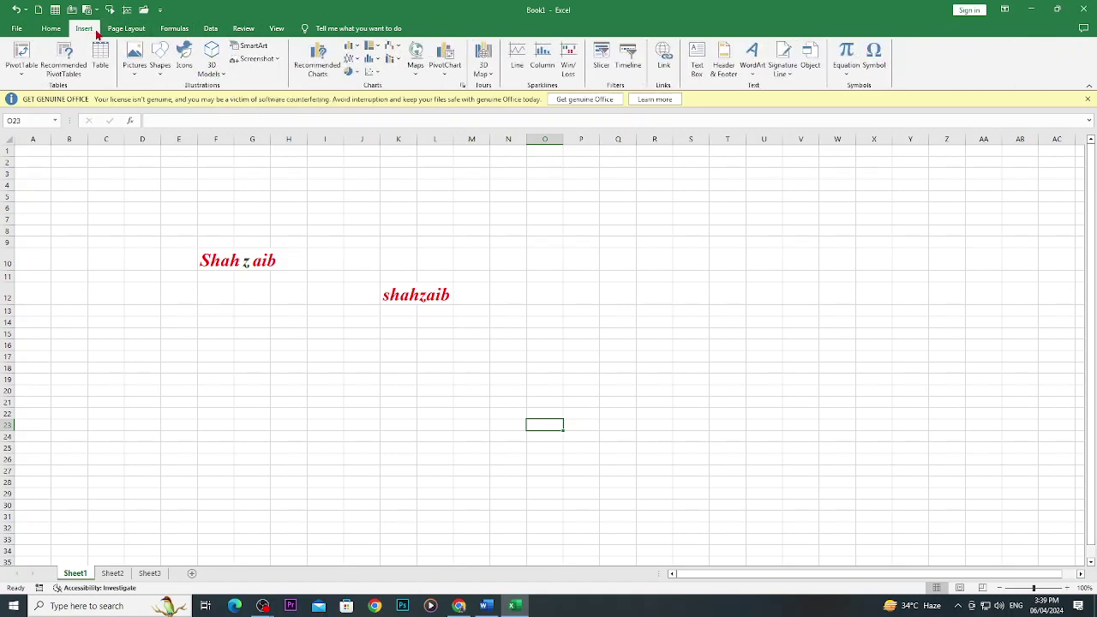
click(135, 67)
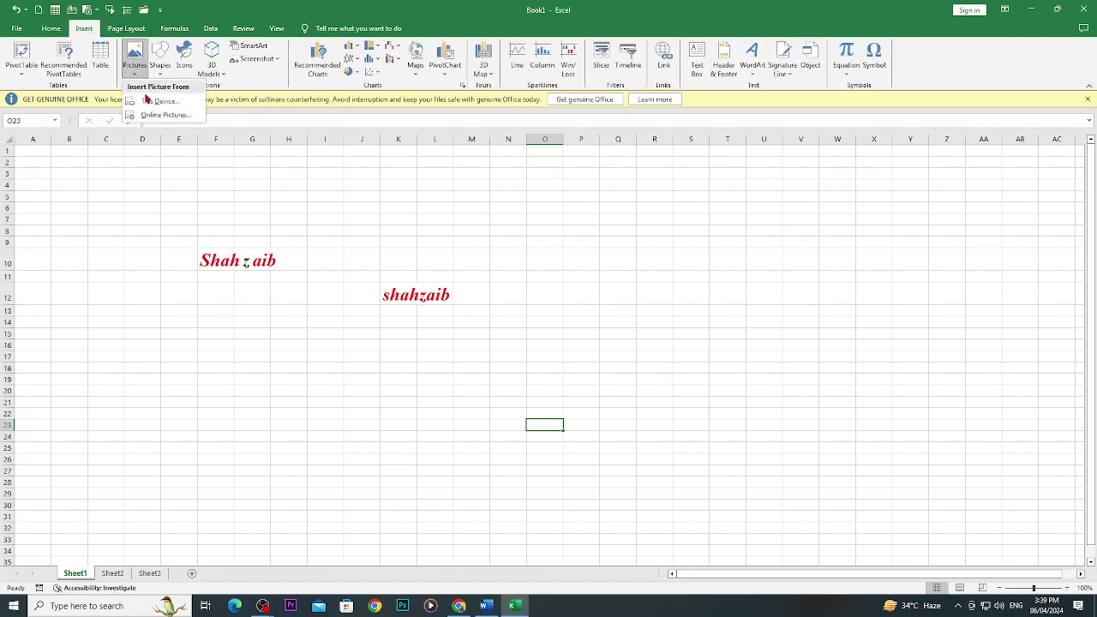
click(149, 102)
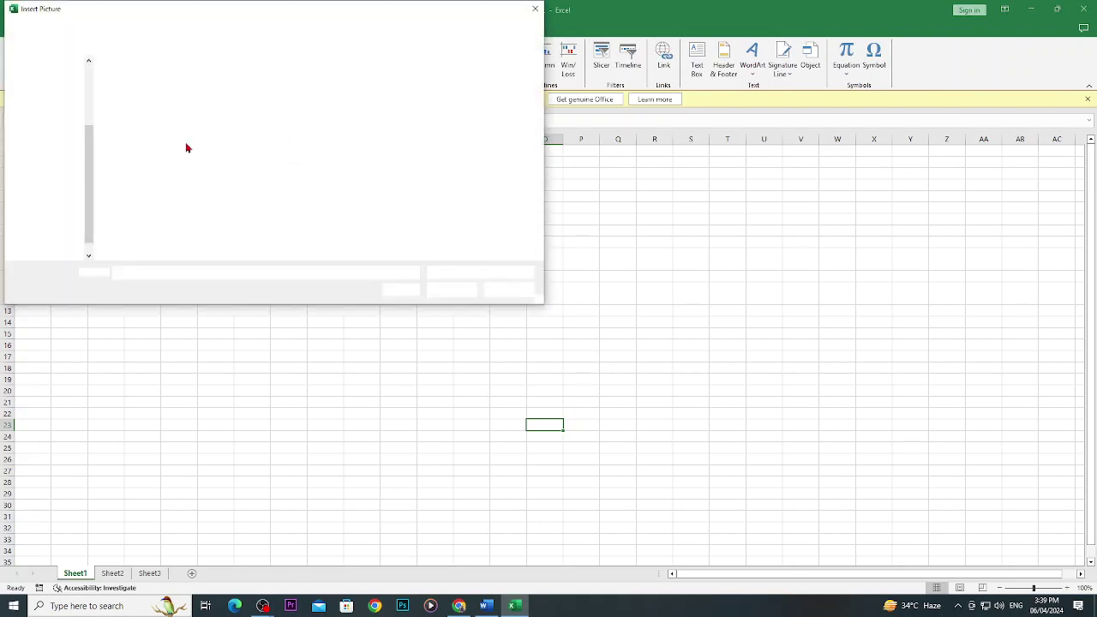
click(467, 118)
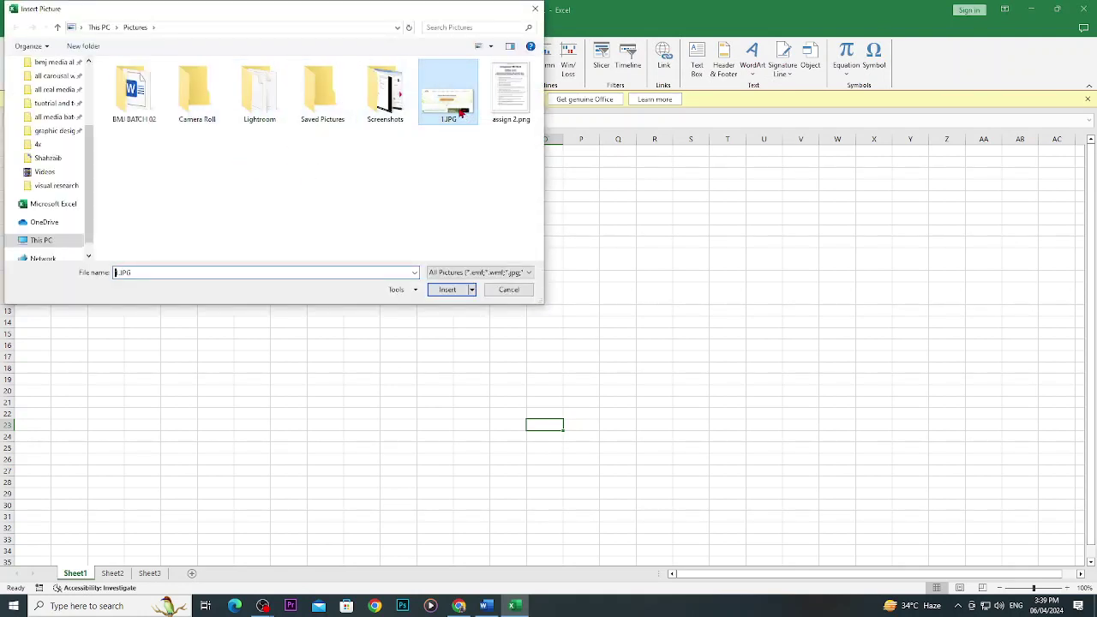
double_click(467, 118)
drag(766, 455, 747, 231)
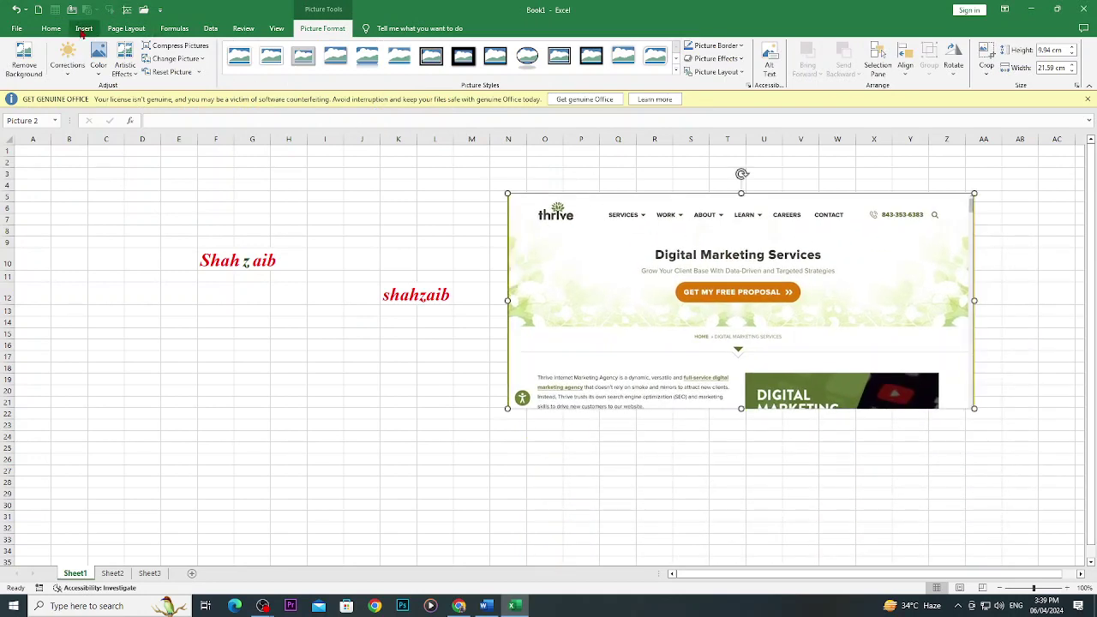
Draw a blue oval to the left of the red name, then go to the File page.
click(84, 28)
click(159, 67)
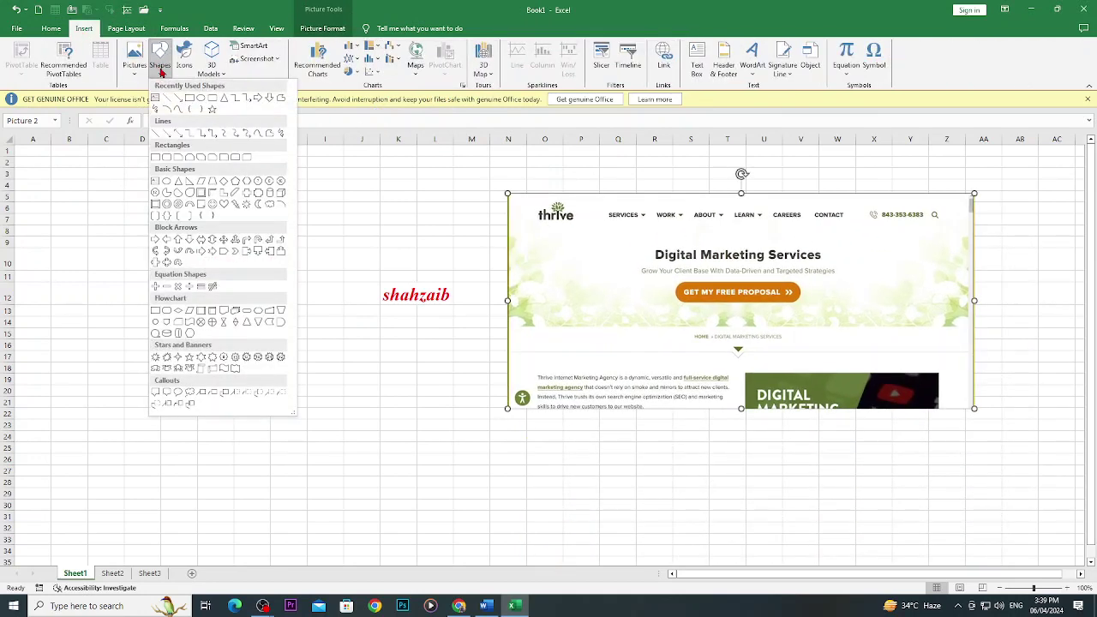
click(196, 101)
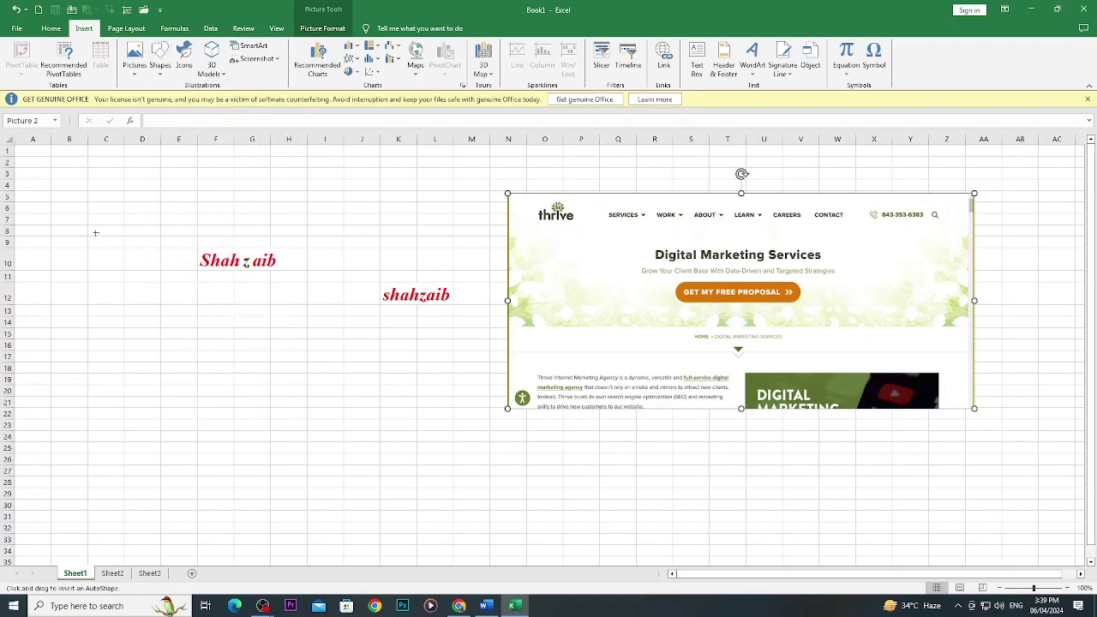
drag(80, 218, 203, 327)
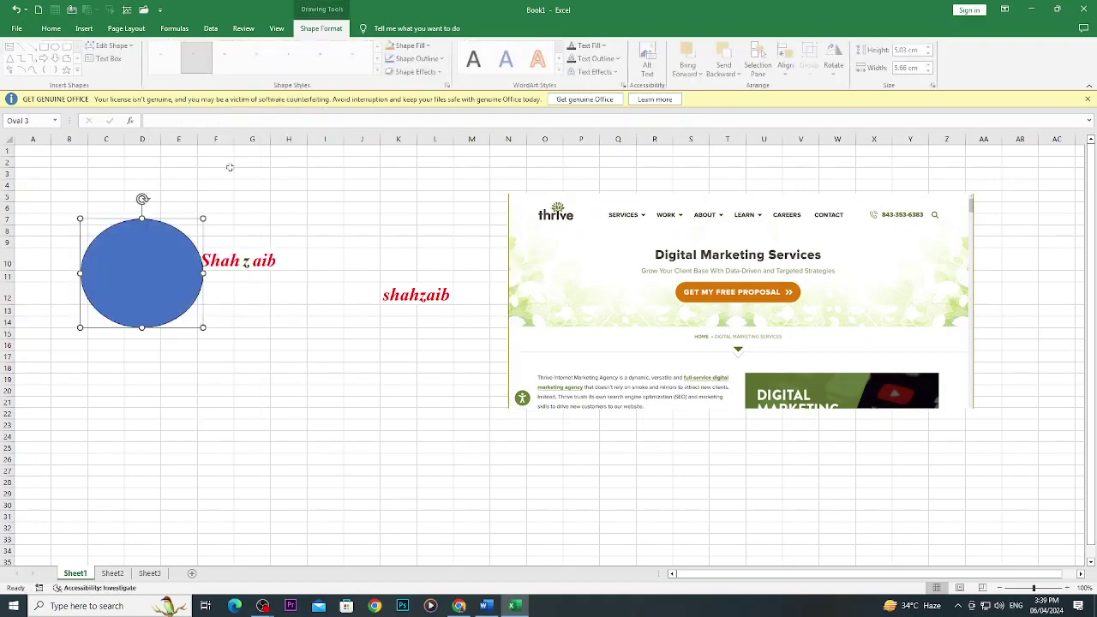
click(84, 28)
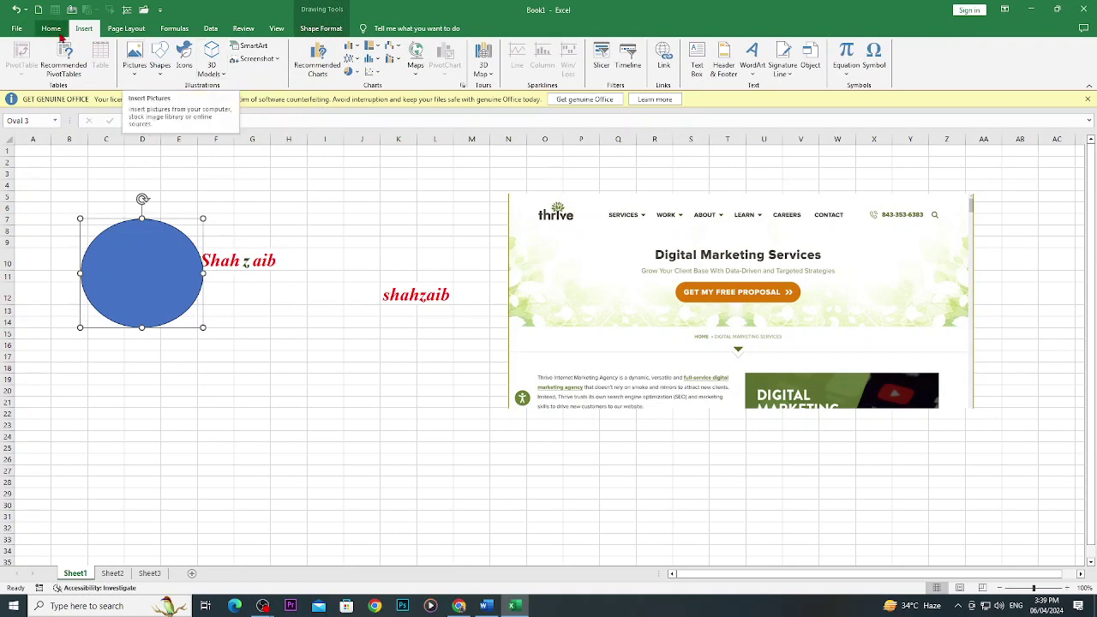
click(17, 29)
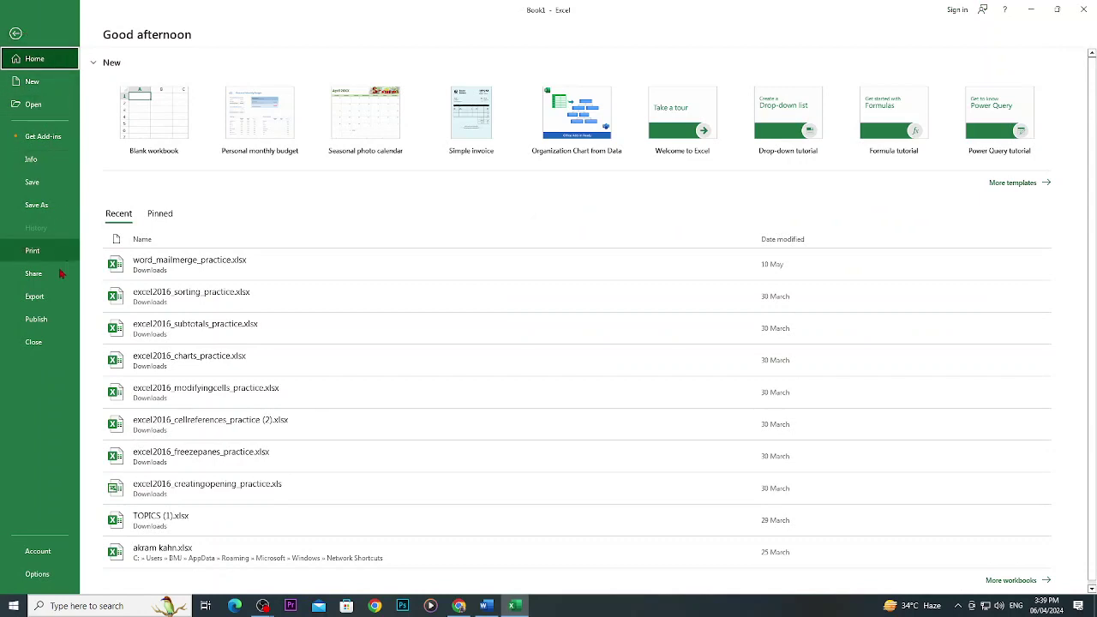
Check the Info page, preview the A4 portrait print of page 1 of 3, then return.
click(26, 159)
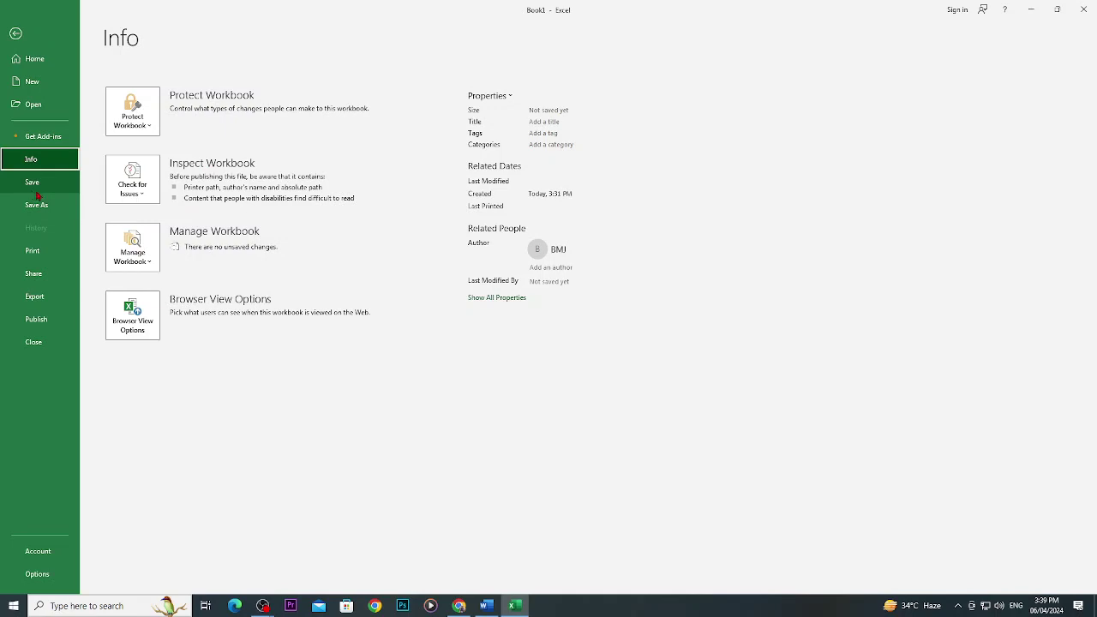
click(48, 253)
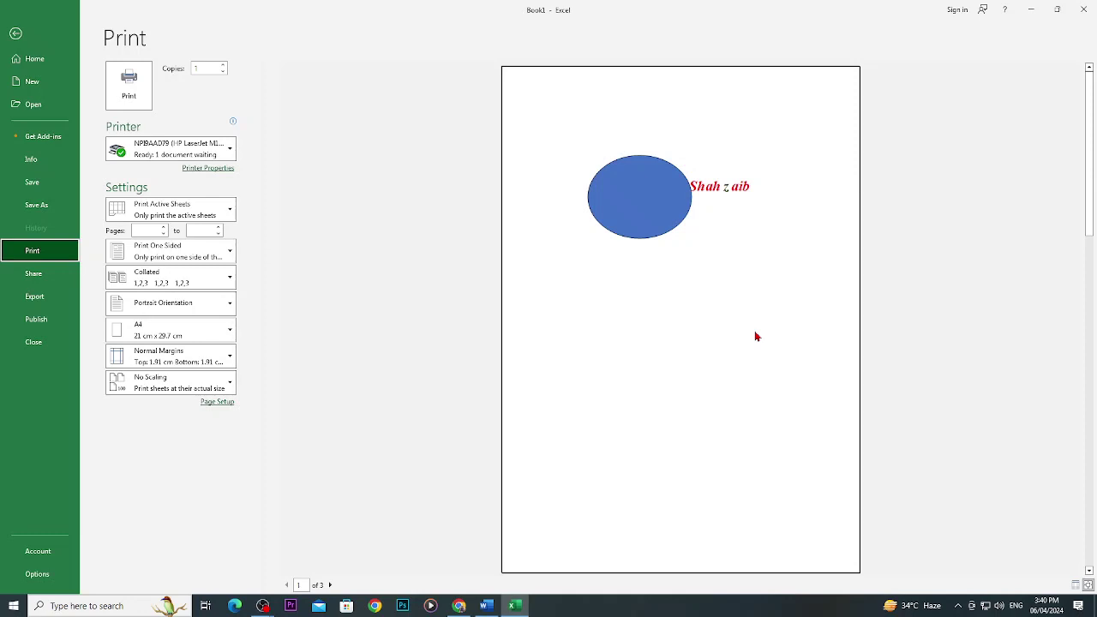
key(Escape)
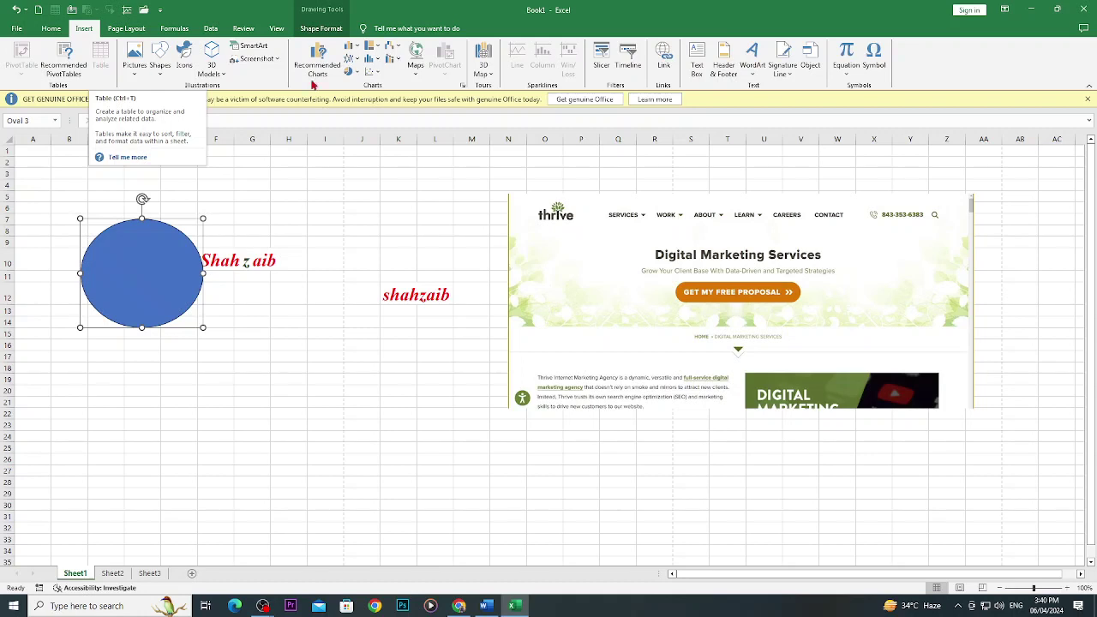
Convert B19:G27 into a table with Column1–Column6 headers and apply the black Light table style.
click(223, 457)
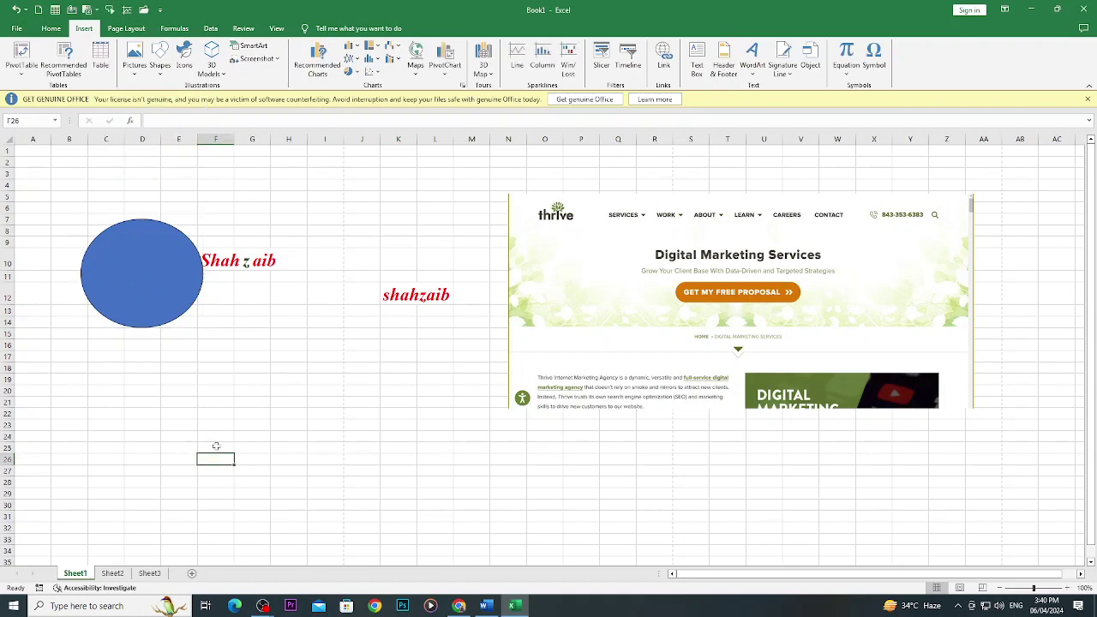
click(101, 60)
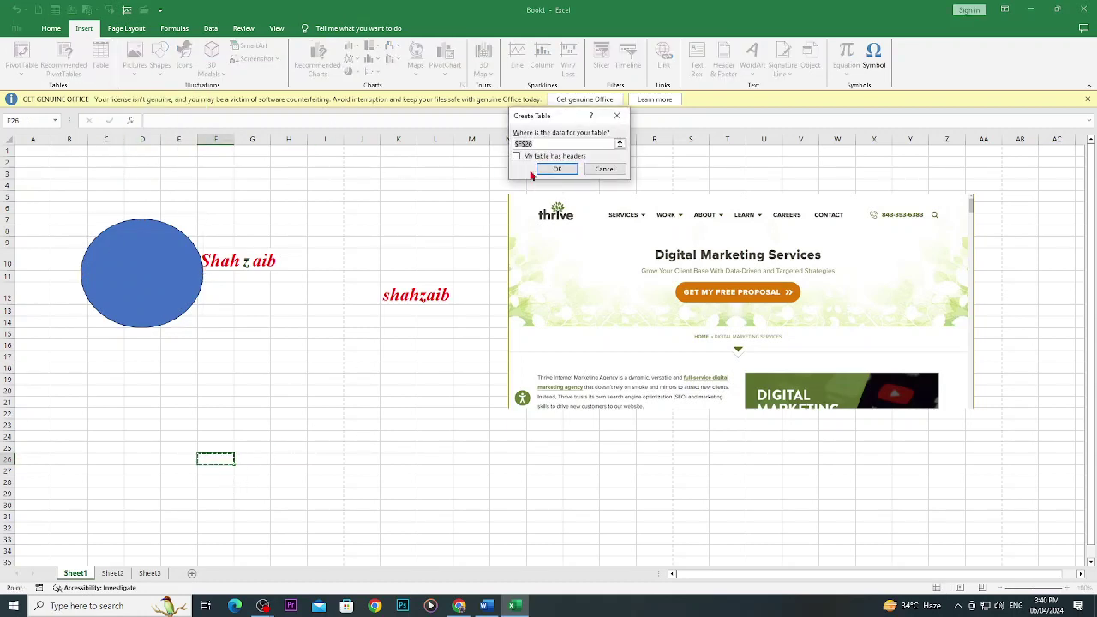
key(Escape)
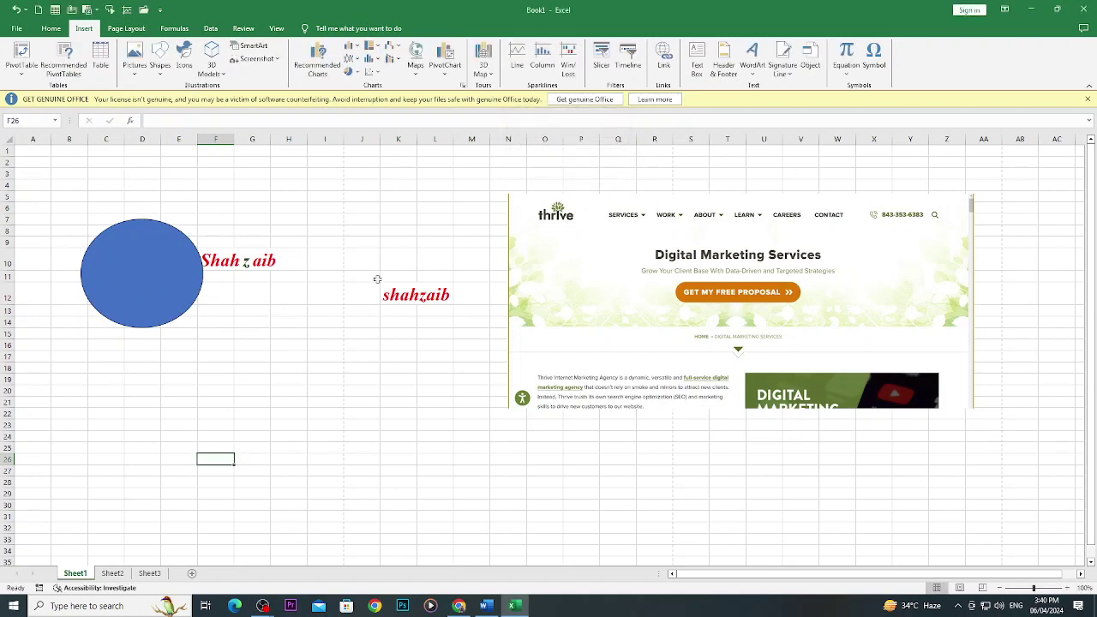
drag(76, 384, 270, 474)
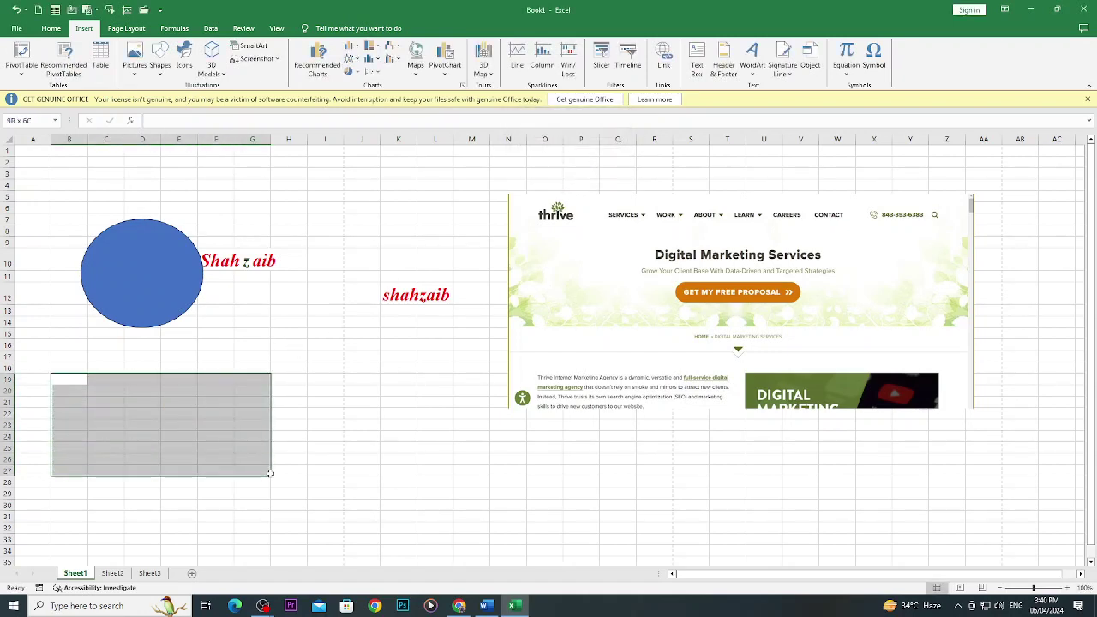
click(100, 61)
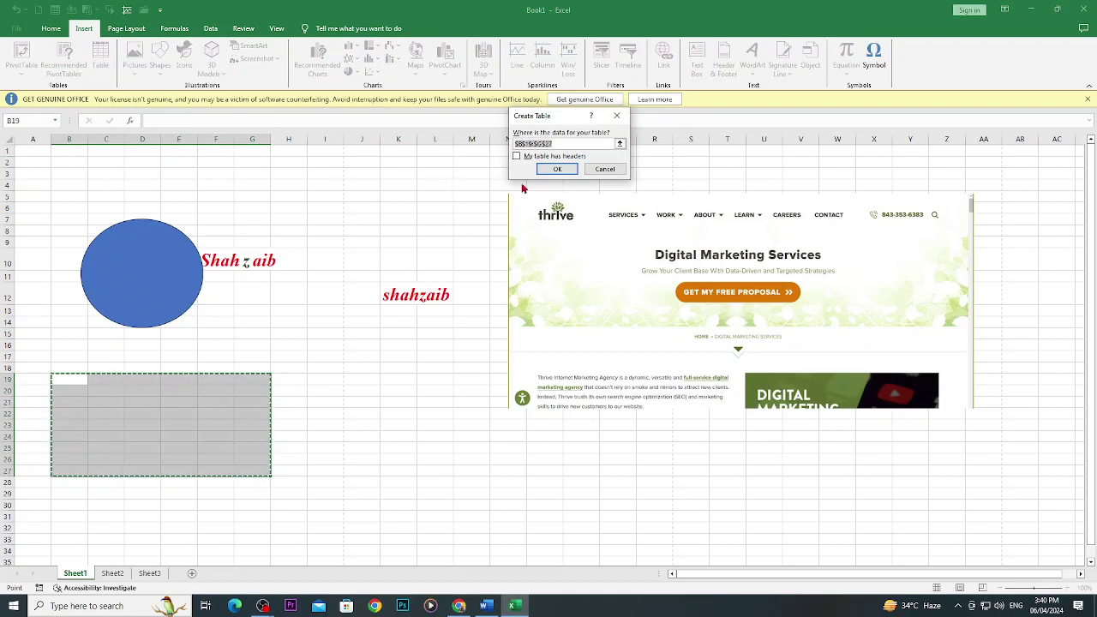
click(555, 169)
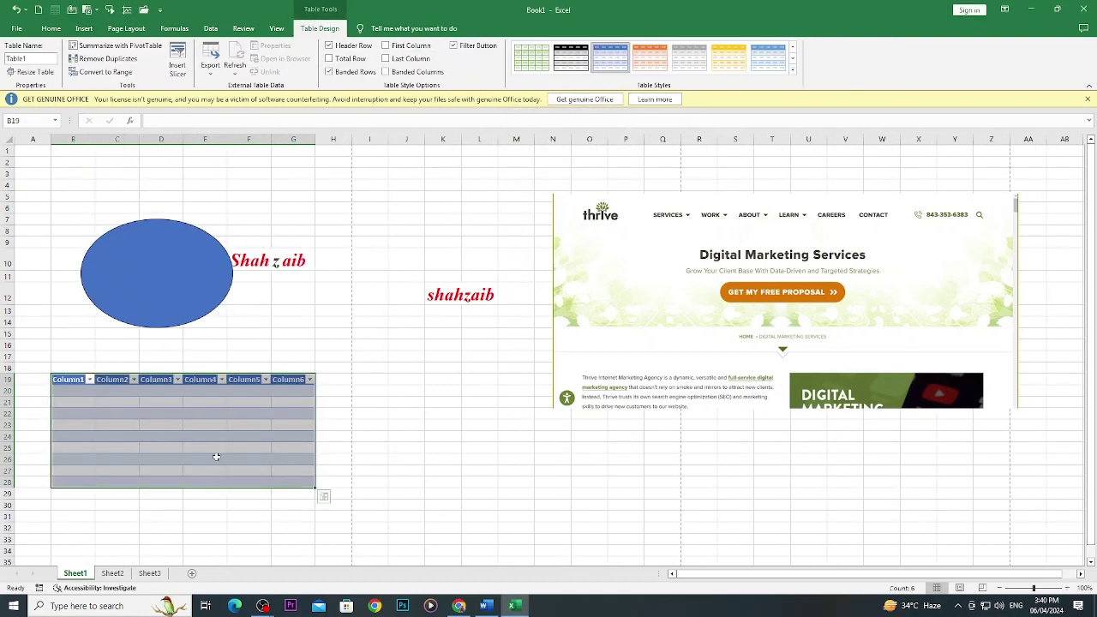
click(224, 445)
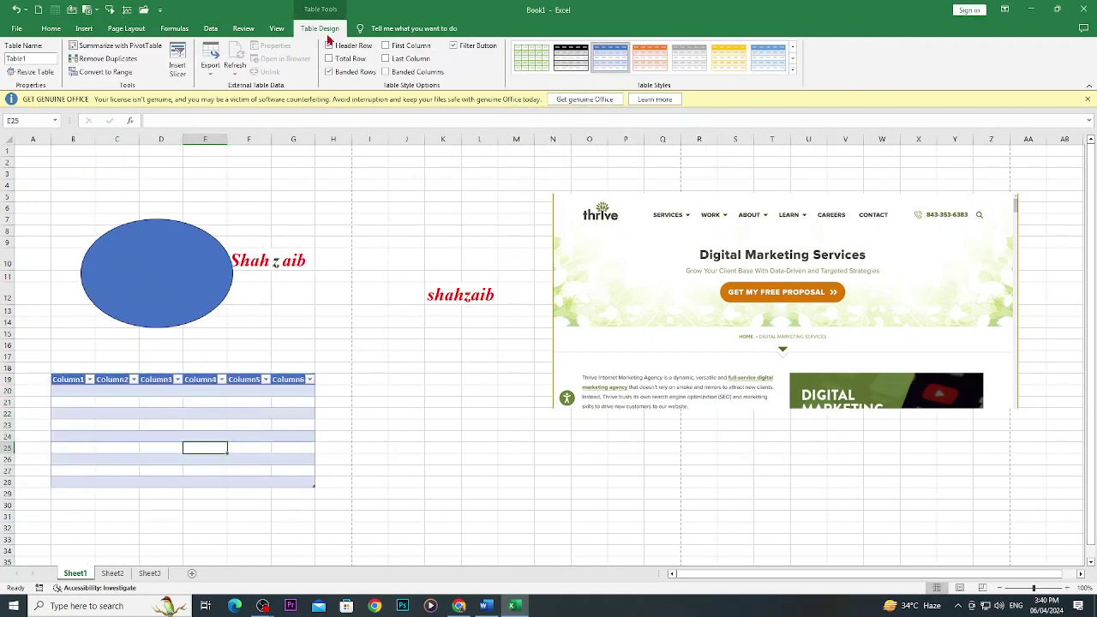
click(792, 70)
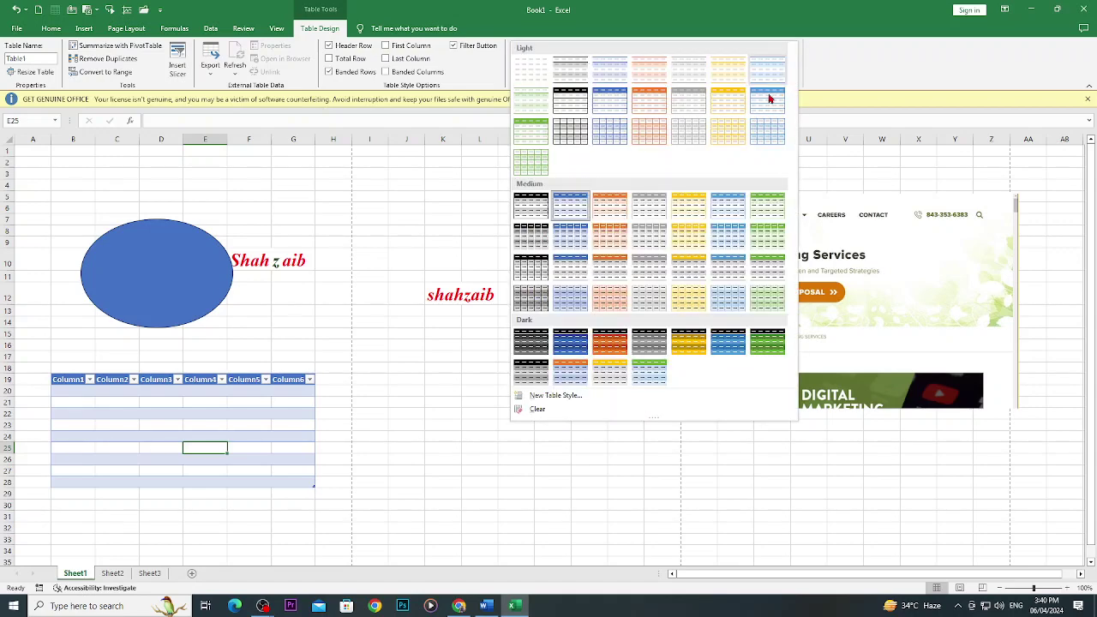
click(565, 103)
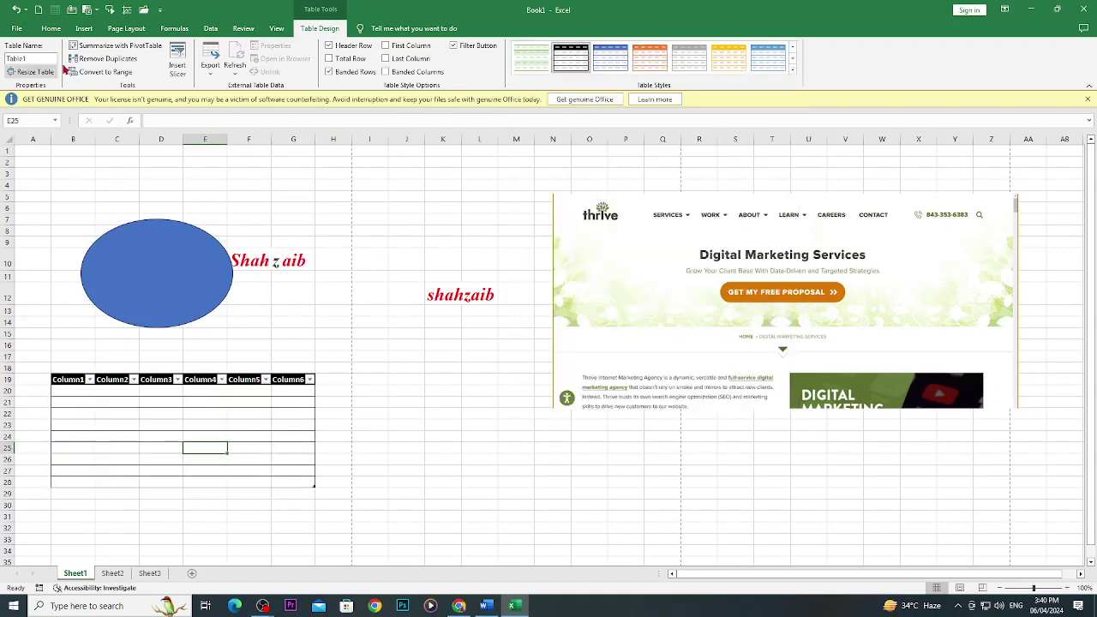
click(83, 28)
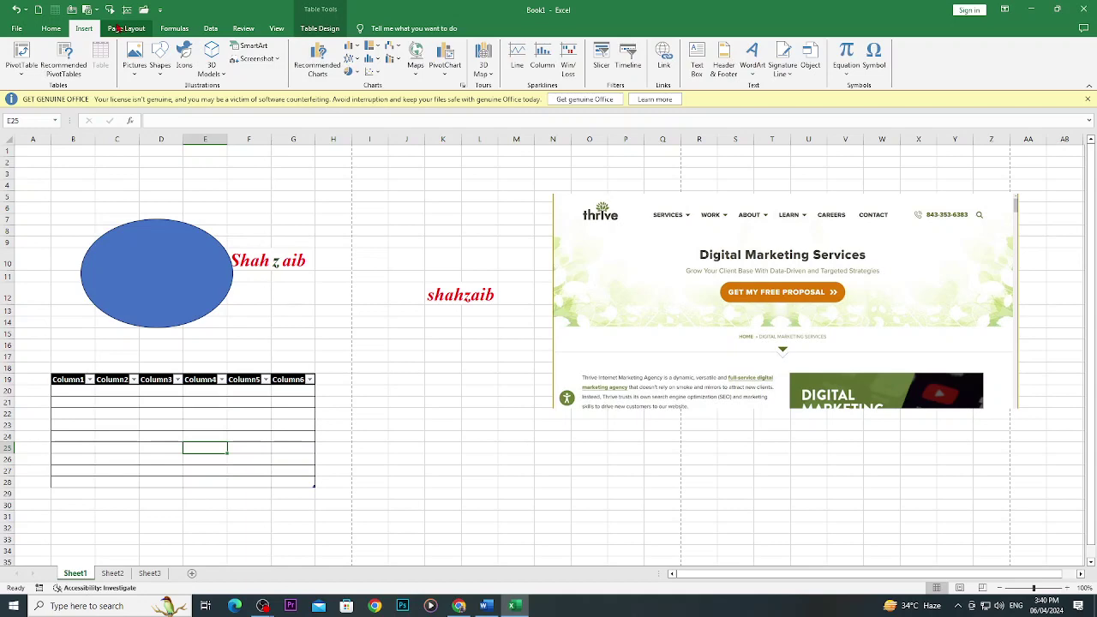
Look through the Formulas, Data, Review and View tabs, ending on Formulas.
click(174, 28)
click(214, 28)
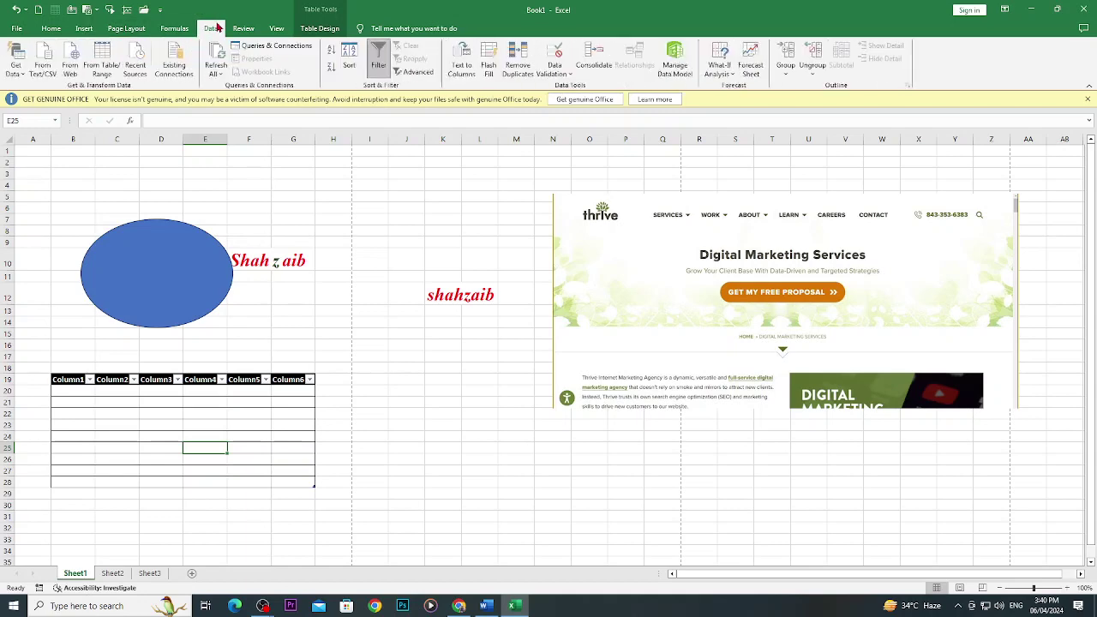
click(255, 29)
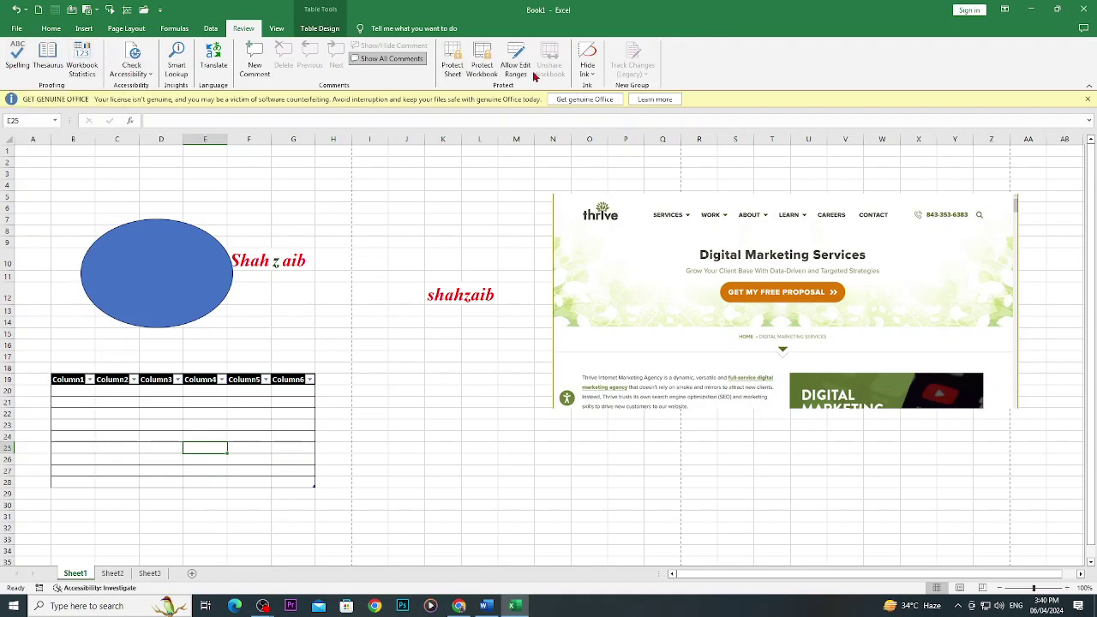
click(285, 36)
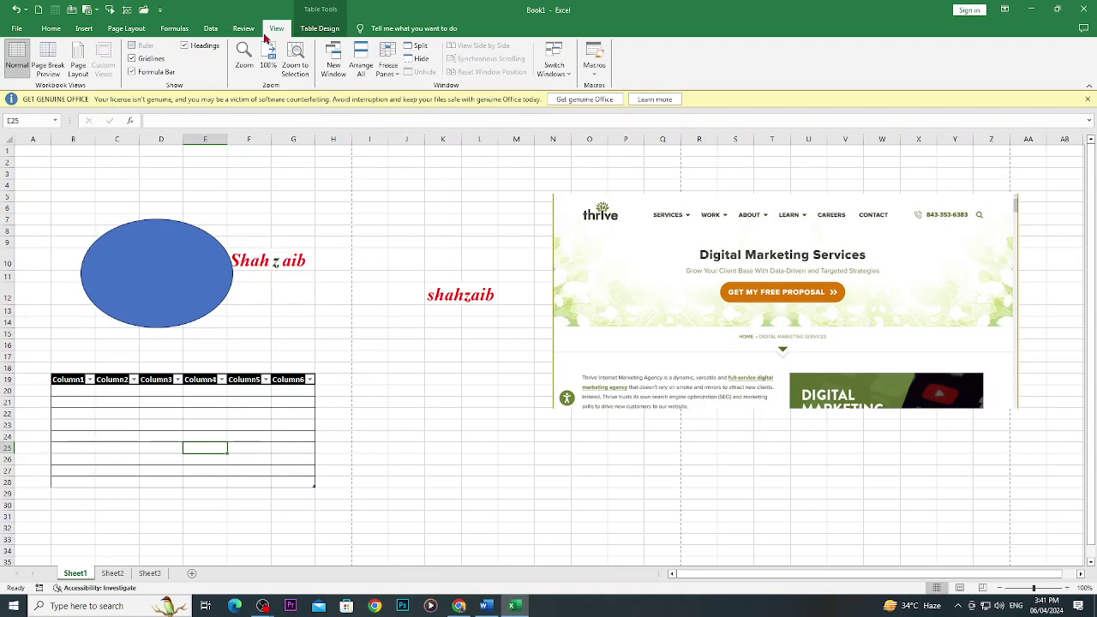
click(172, 30)
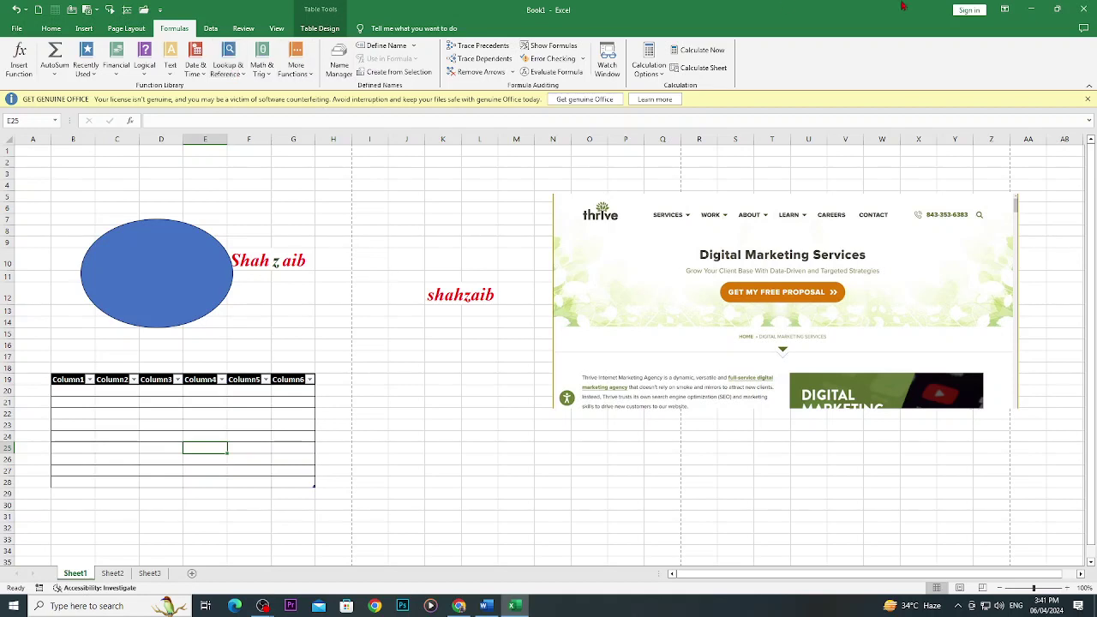
Close Book1 without saving and scroll through the Word notes.
click(1077, 10)
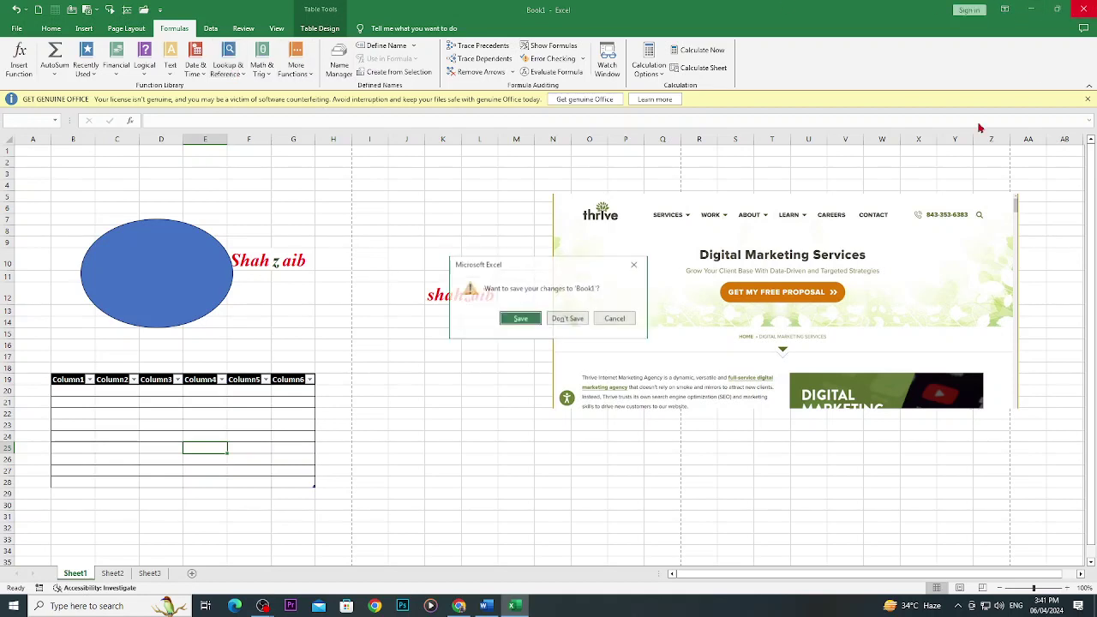
click(573, 323)
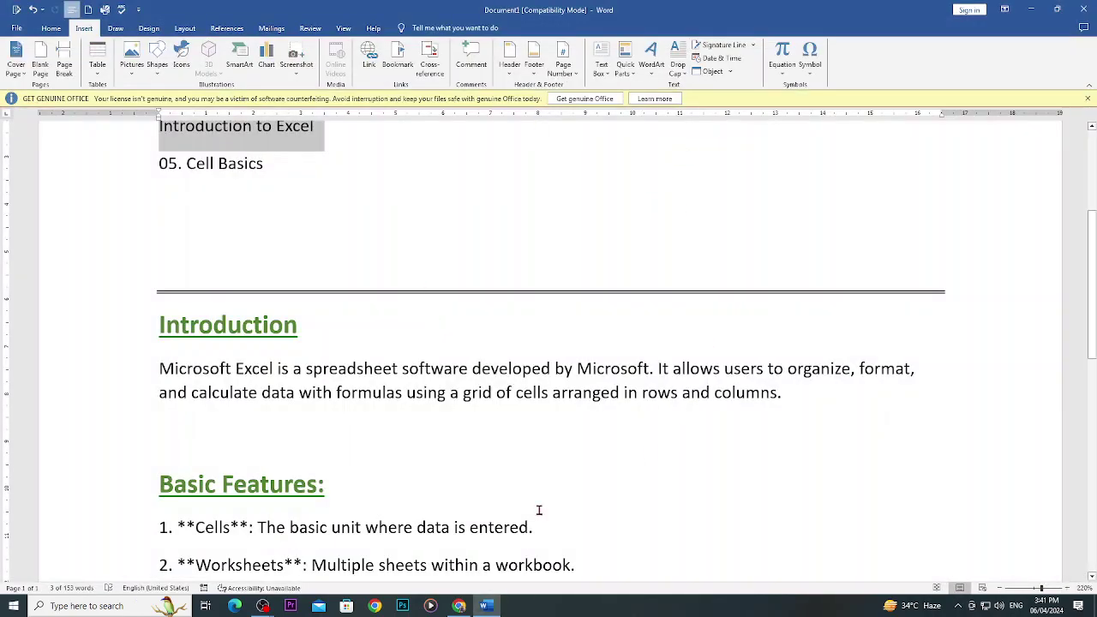
scroll(472, 522, down, 5)
scroll(471, 441, up, 8)
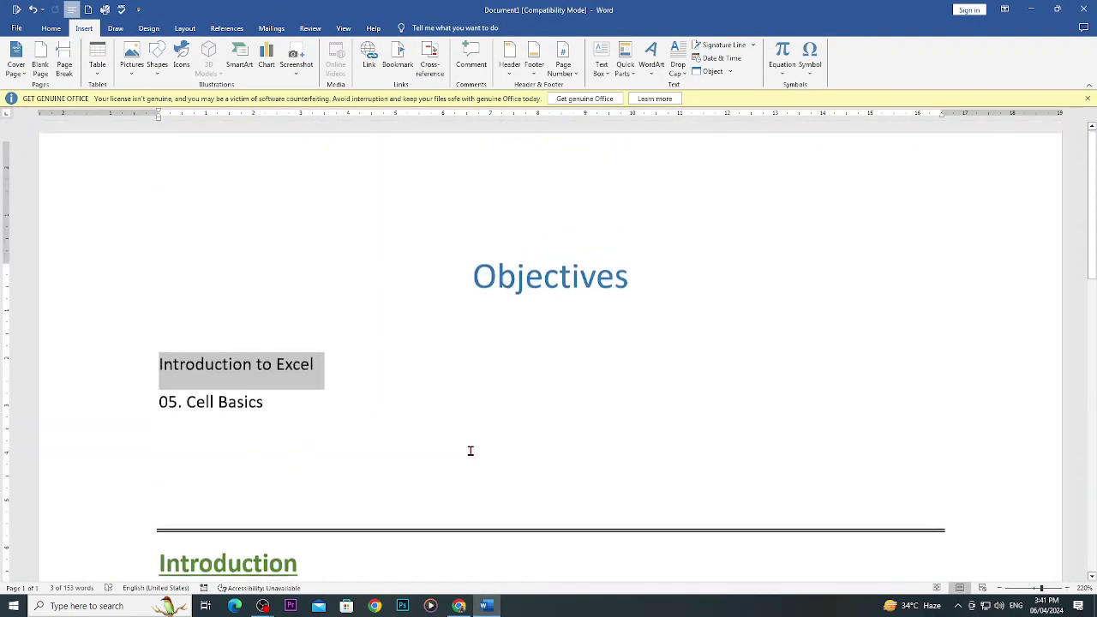
scroll(471, 451, down, 5)
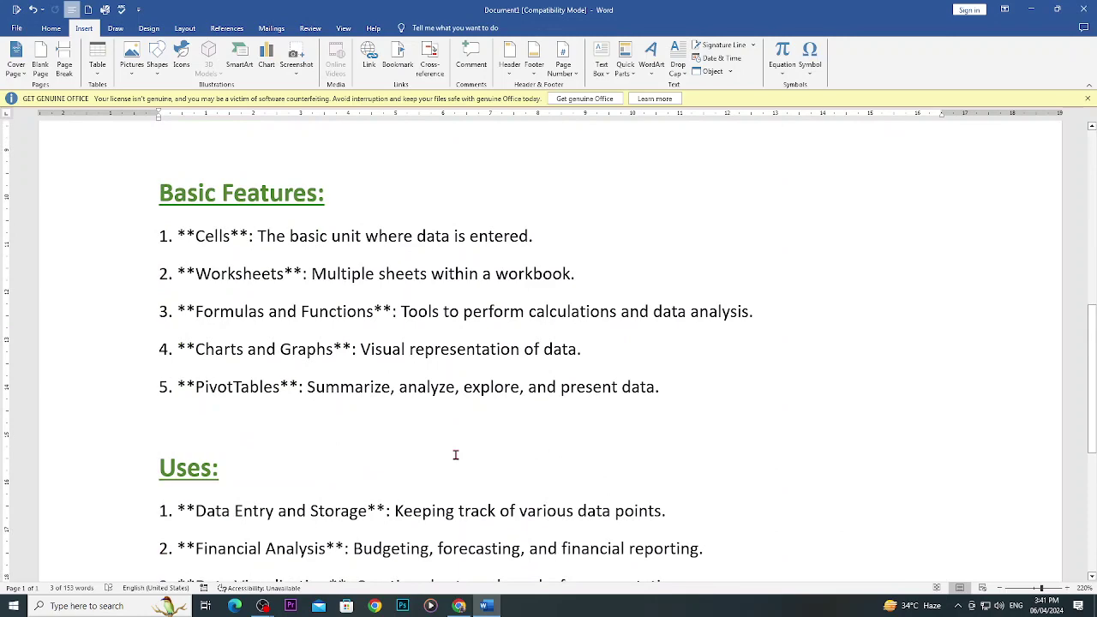
Select the '05. Cell Basics' heading in the notes and bring up the Run prompt.
scroll(421, 453, up, 5)
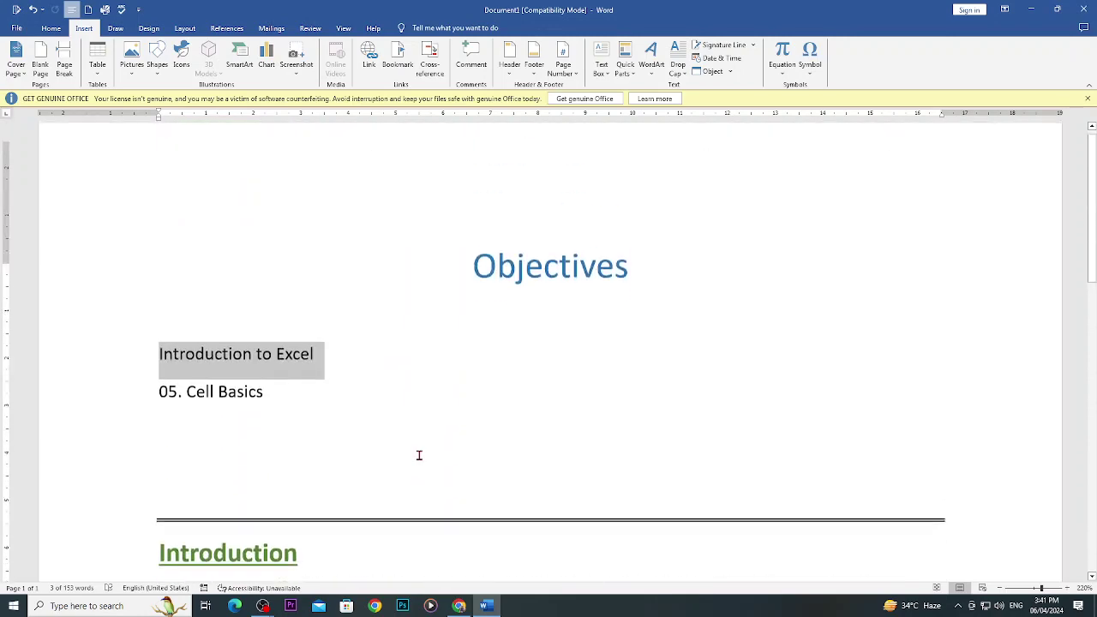
drag(301, 415, 159, 415)
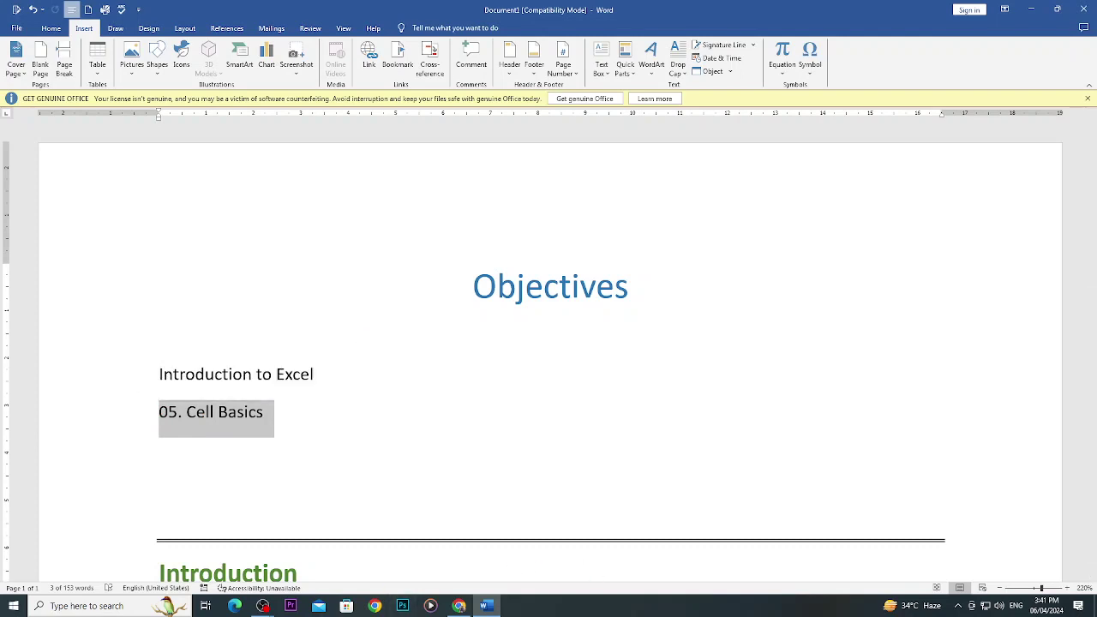
key(super+r)
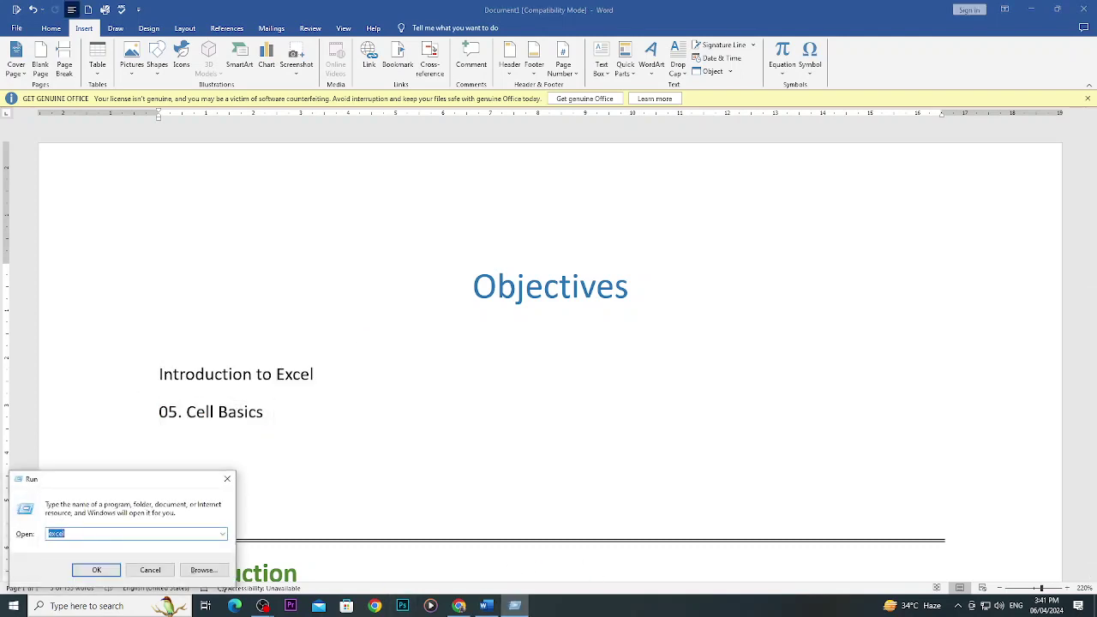
Launch Excel from Run and search more templates for 'marketinsales'.
key(Return)
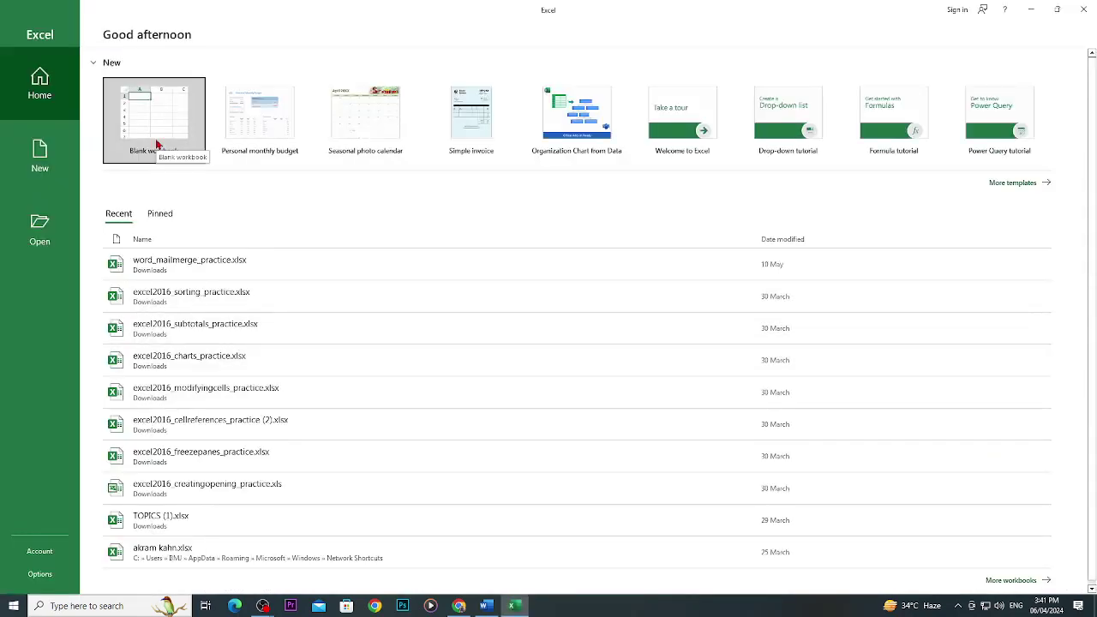
click(1018, 190)
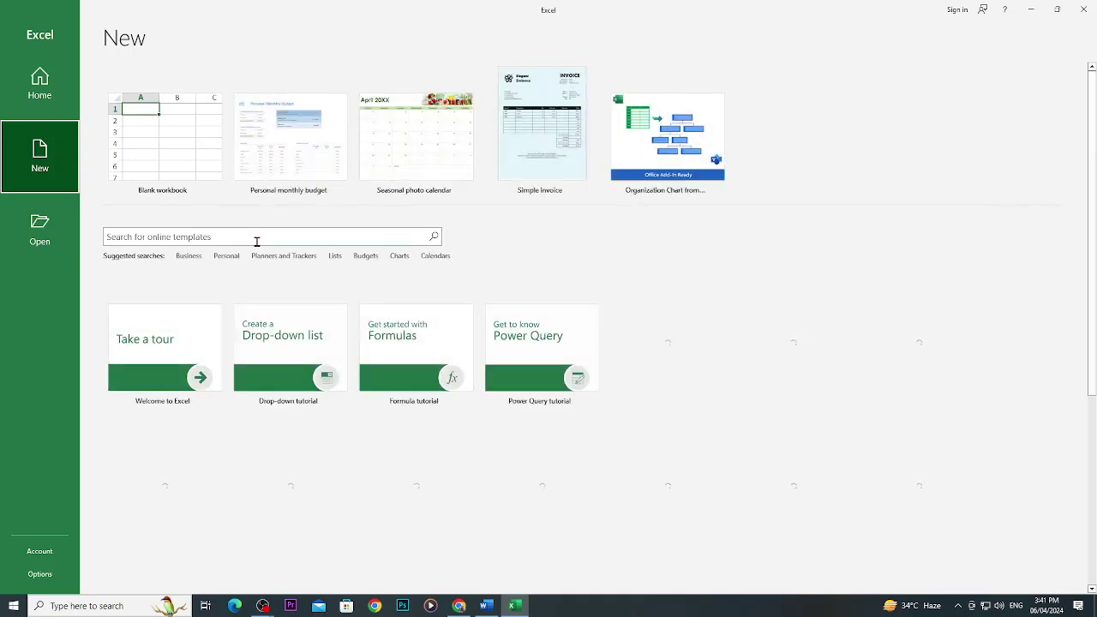
click(263, 237)
text(m)
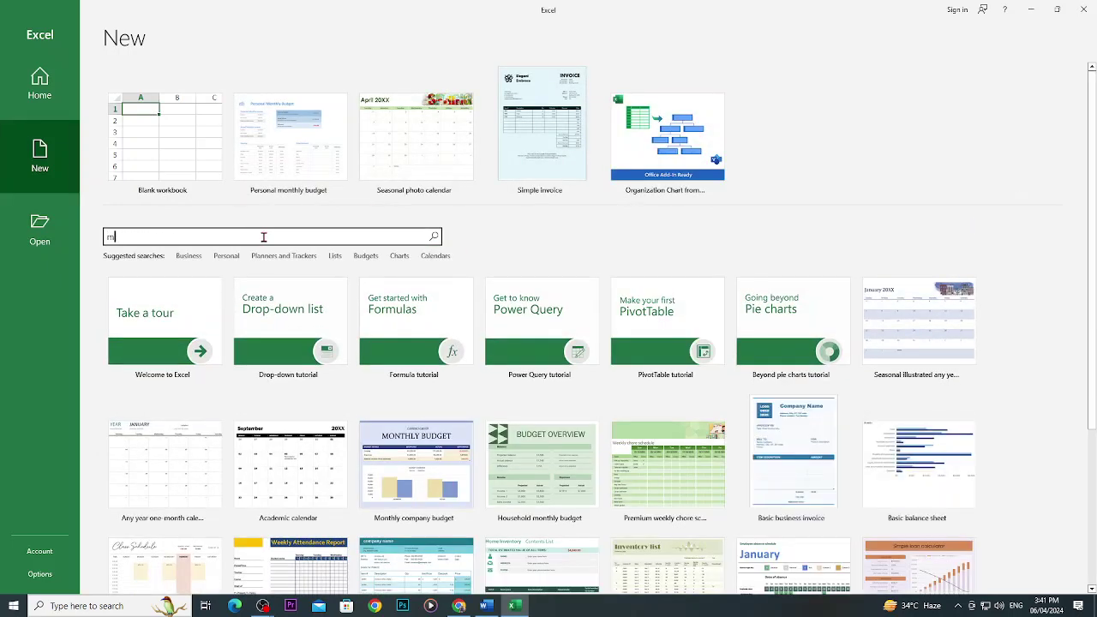
text(arketin)
text(sales)
key(Return)
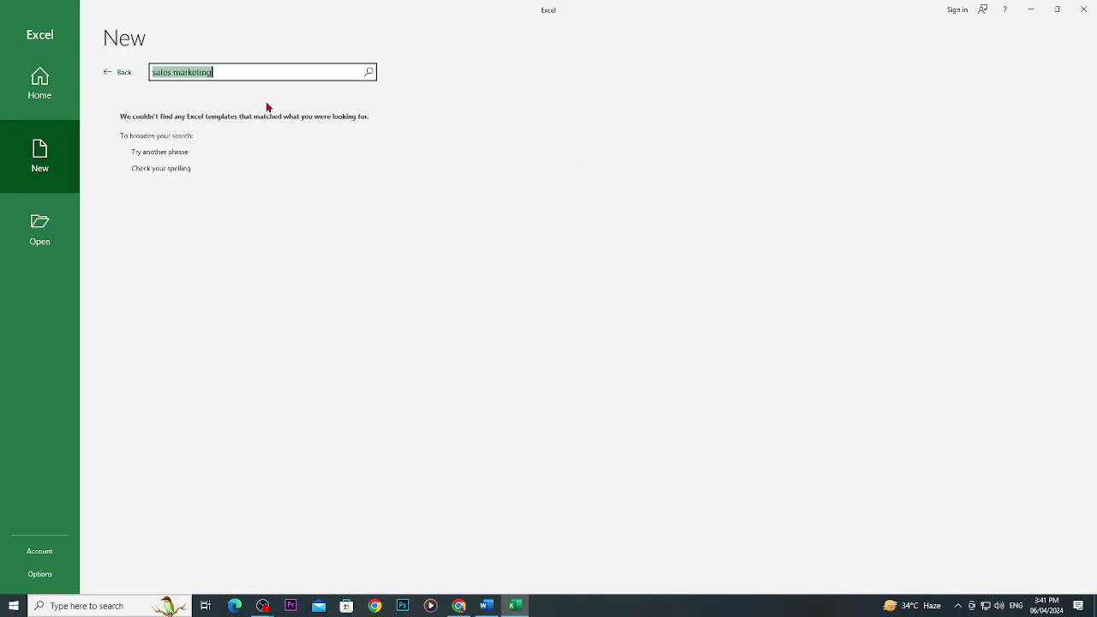
Correct the search to 'marketing' and create a workbook from the Marketing project plan template.
click(175, 73)
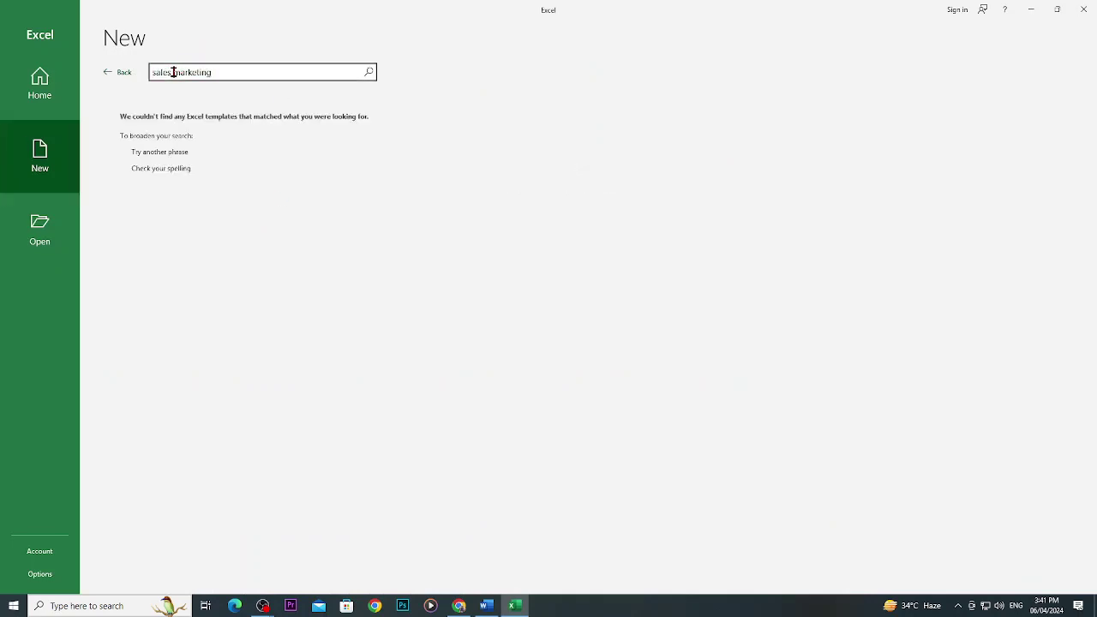
drag(173, 74, 150, 73)
key(BackSpace)
key(Return)
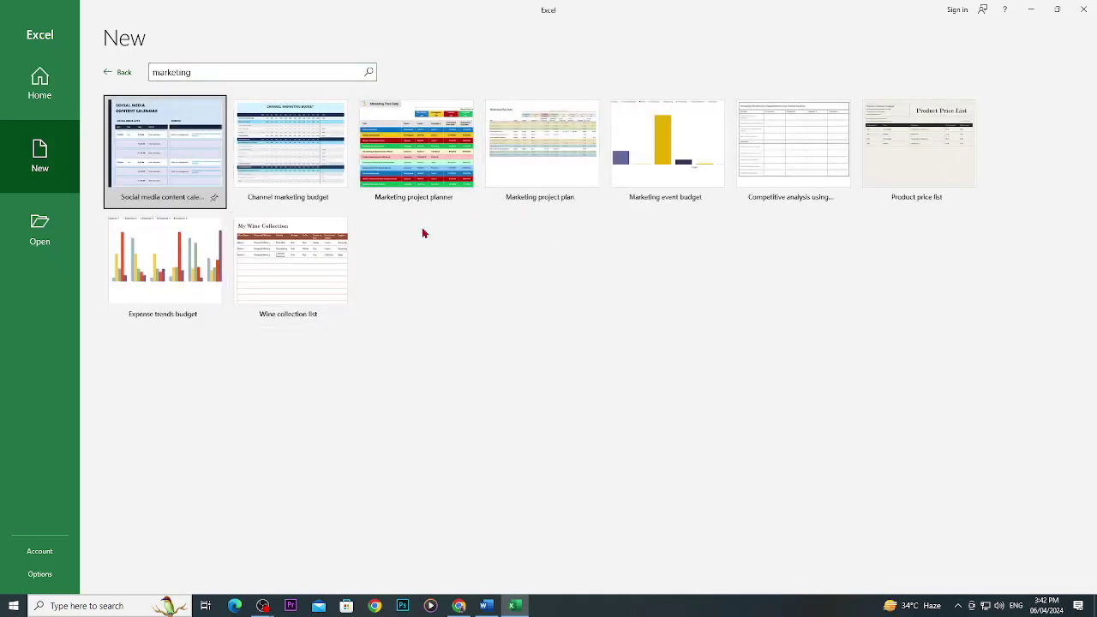
click(555, 134)
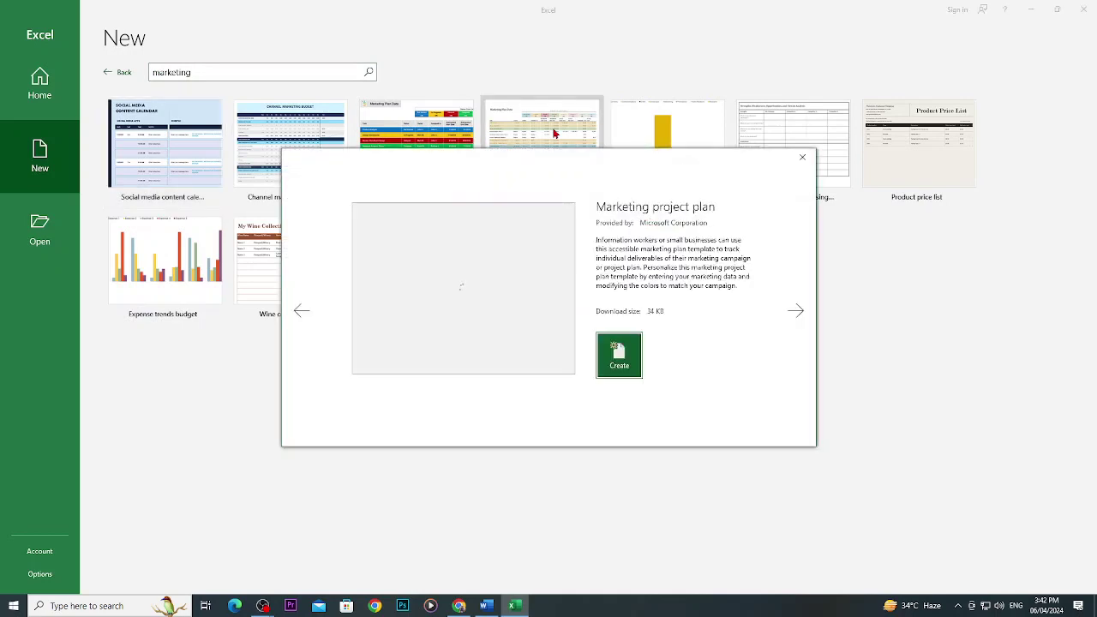
click(616, 361)
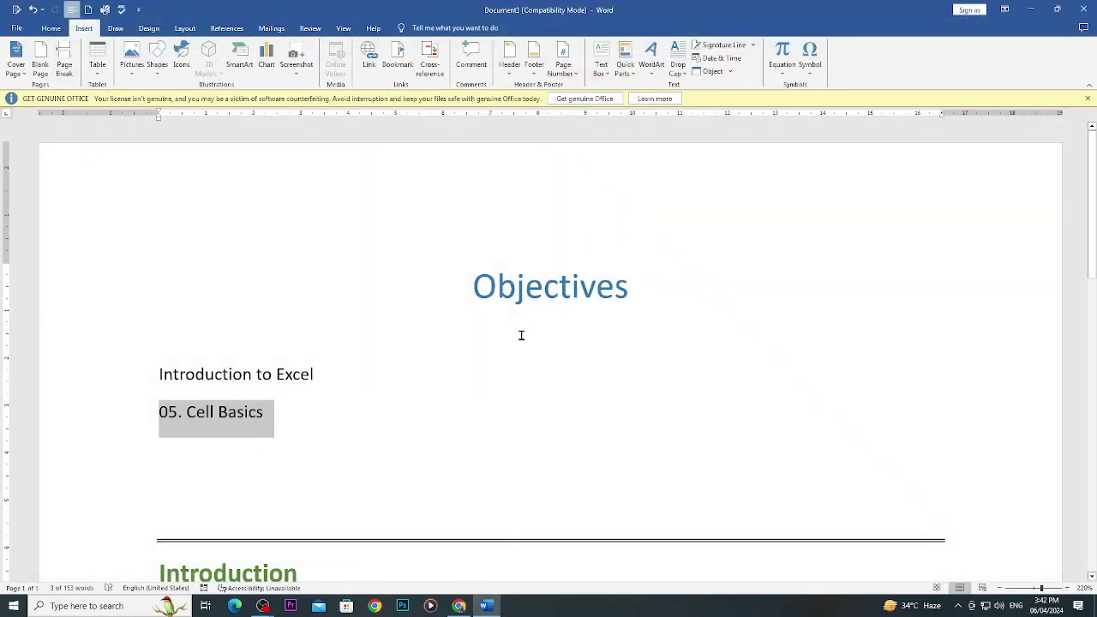
Launch Excel from Run, open a blank workbook and dismiss the Get Genuine Office notice.
key(super+r)
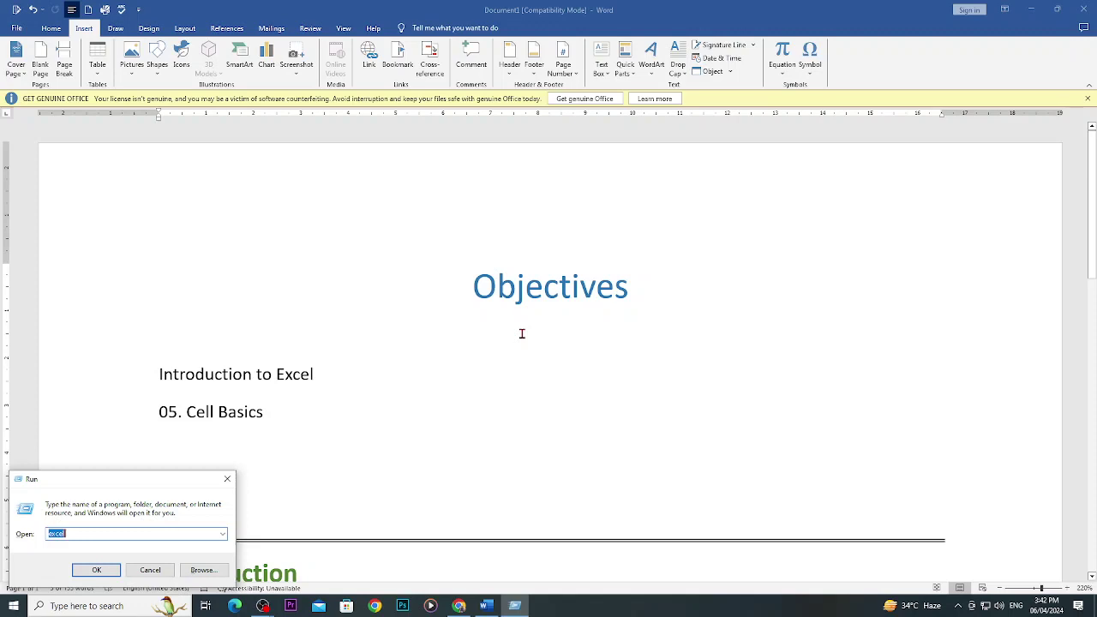
text(excel)
key(Return)
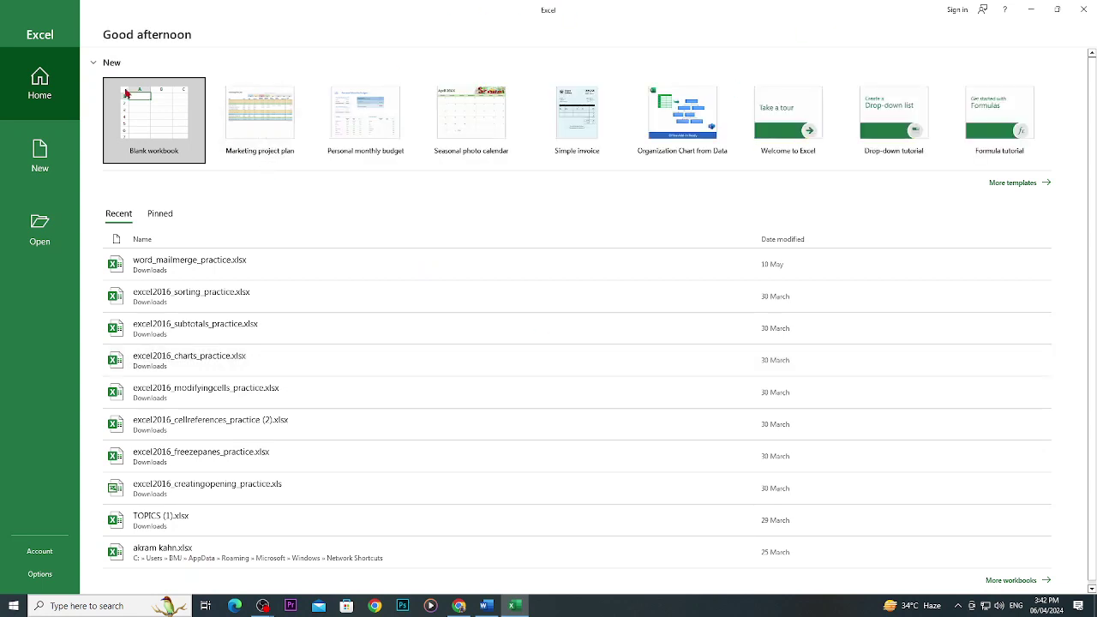
click(156, 114)
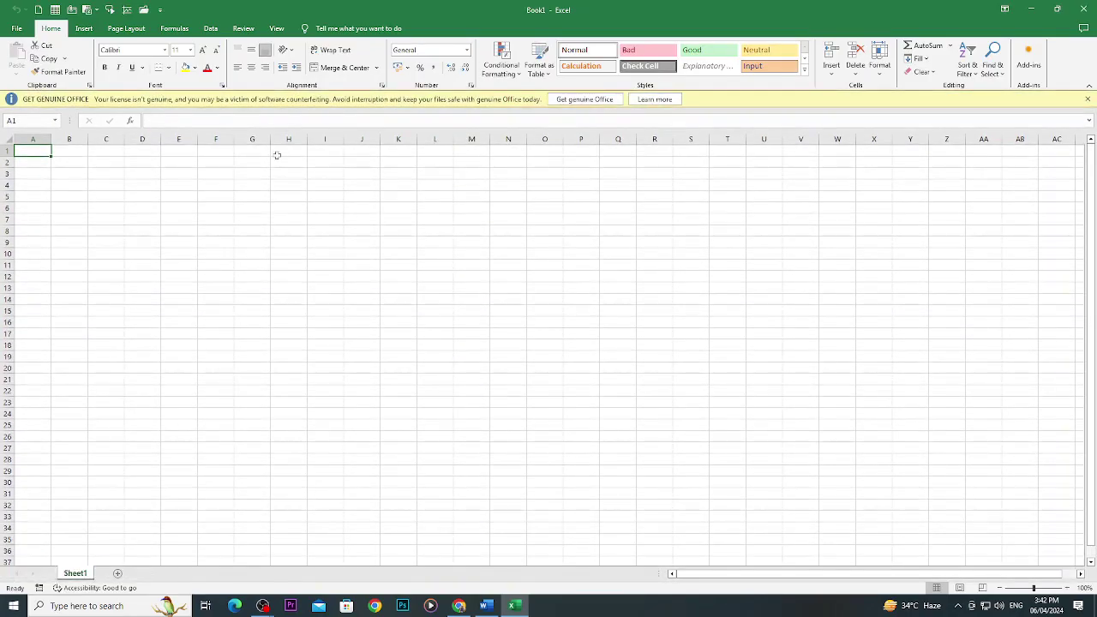
click(1089, 99)
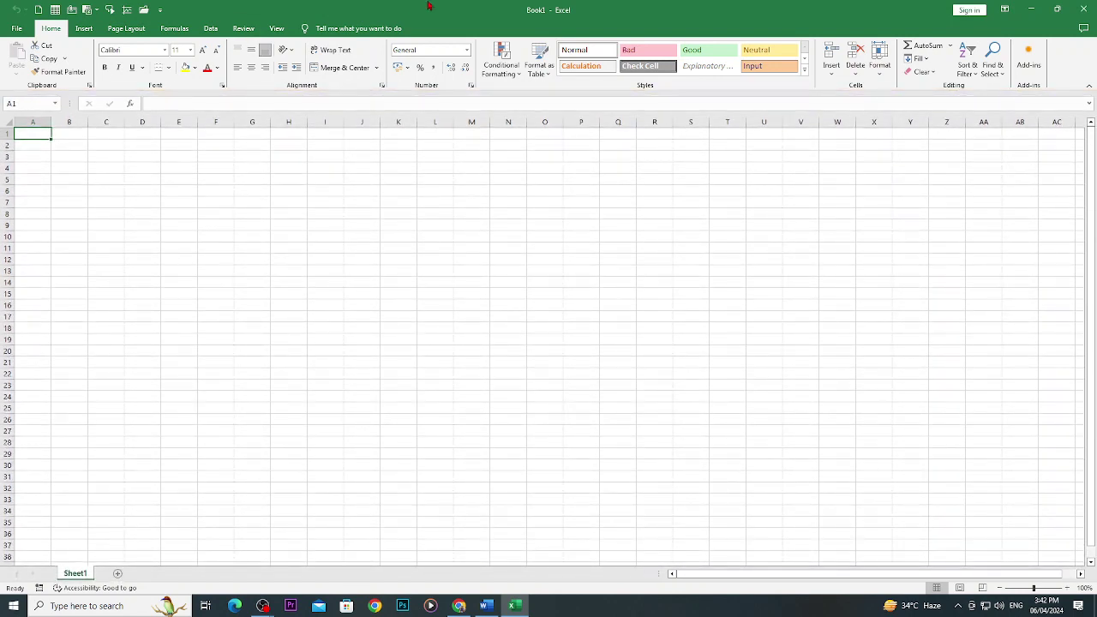
click(454, 606)
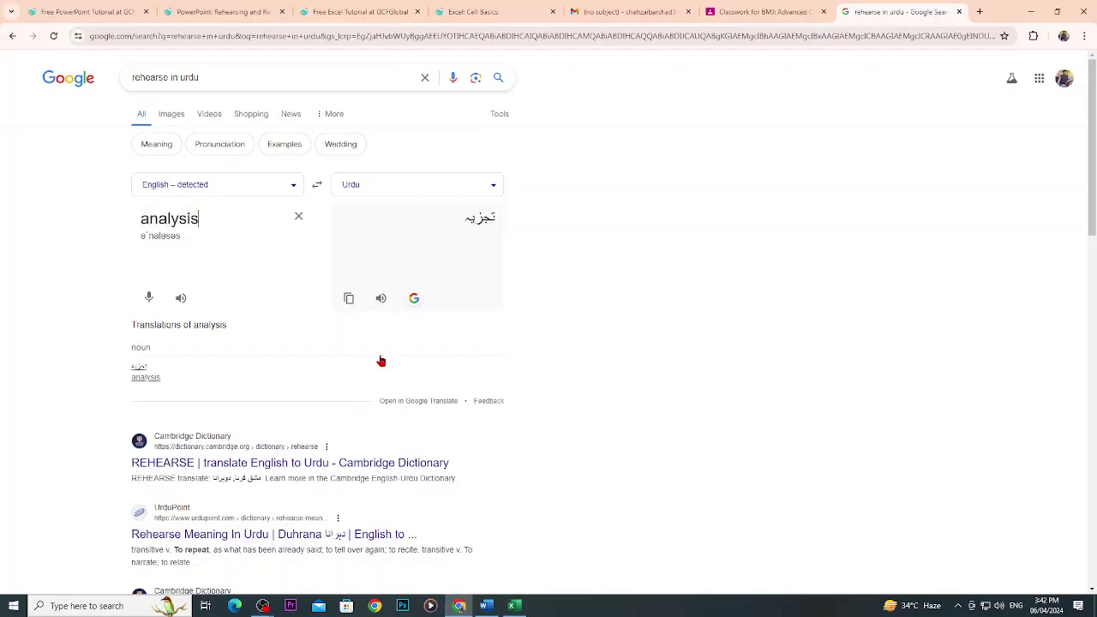
Close the PowerPoint rehearsing lesson tab and return to the PowerPoint tutorial tab.
click(216, 10)
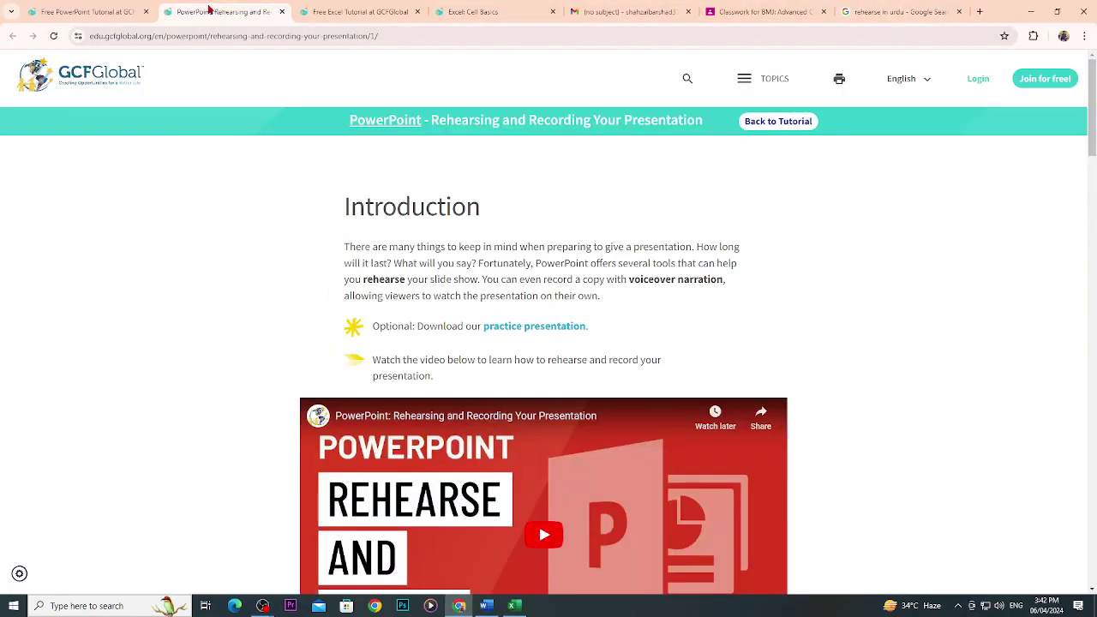
click(282, 11)
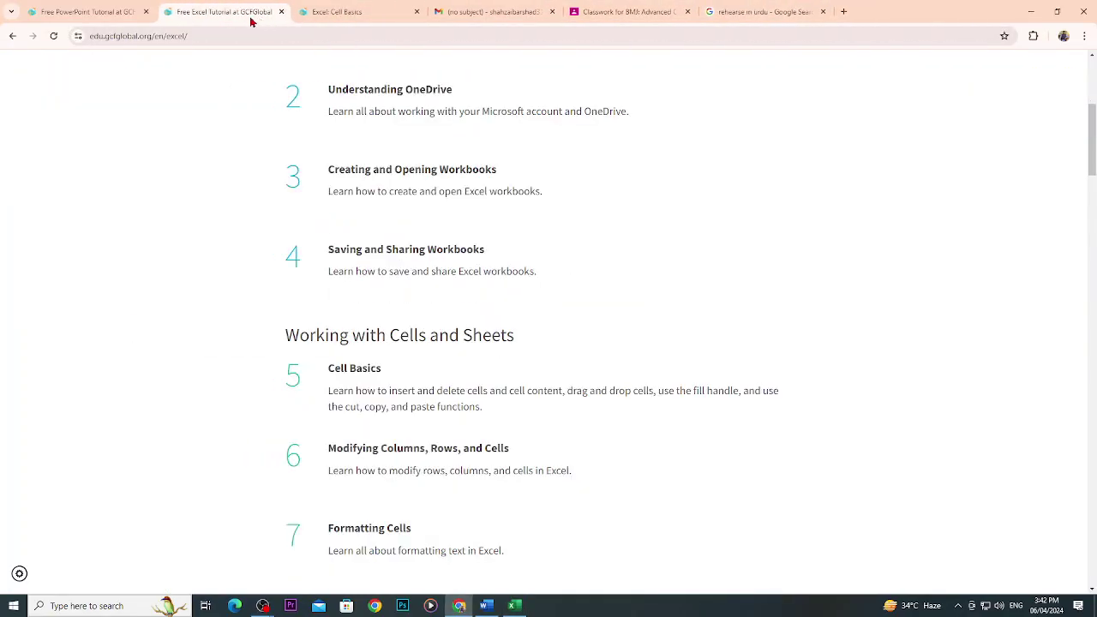
scroll(375, 184, up, 4)
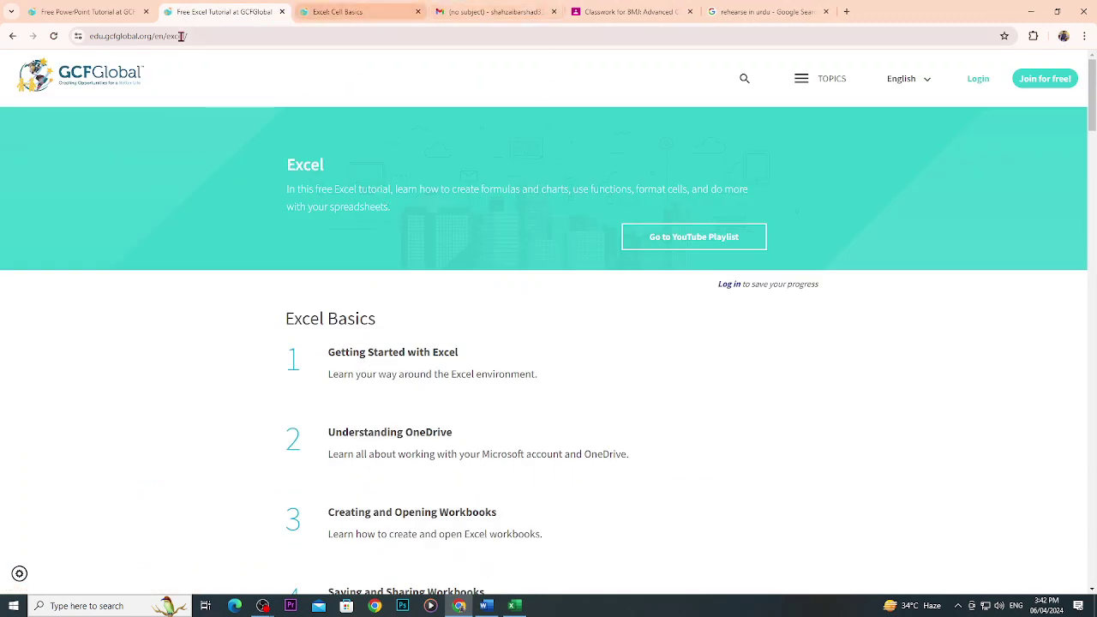
click(82, 12)
Search the web for 'gcf golobal excel' and open the GCF Global Excel tutorials result.
click(350, 36)
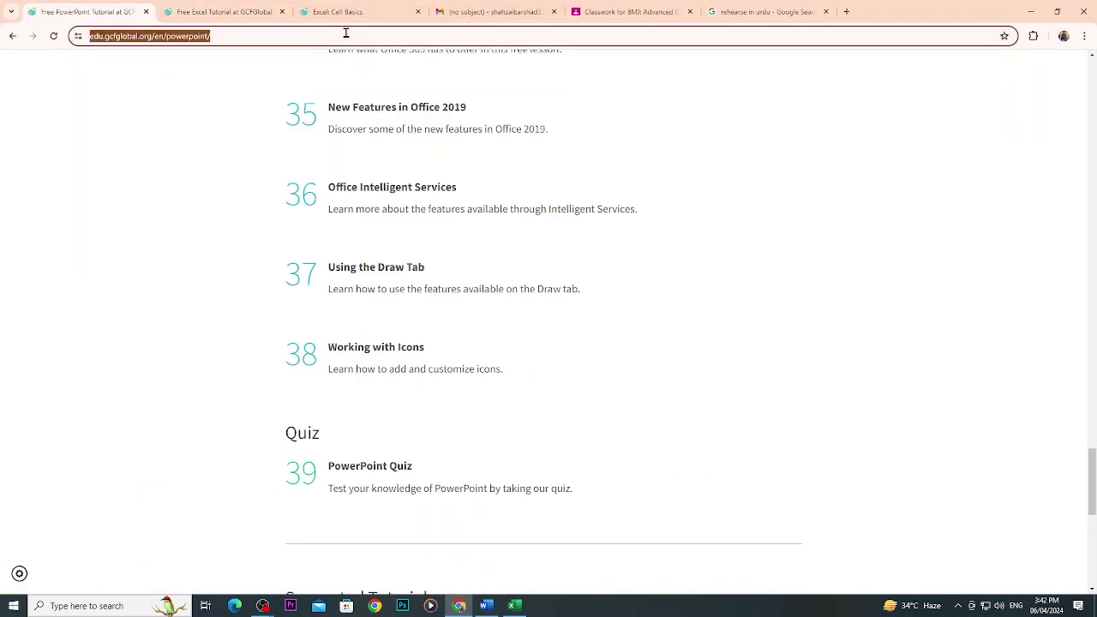
text(gcf )
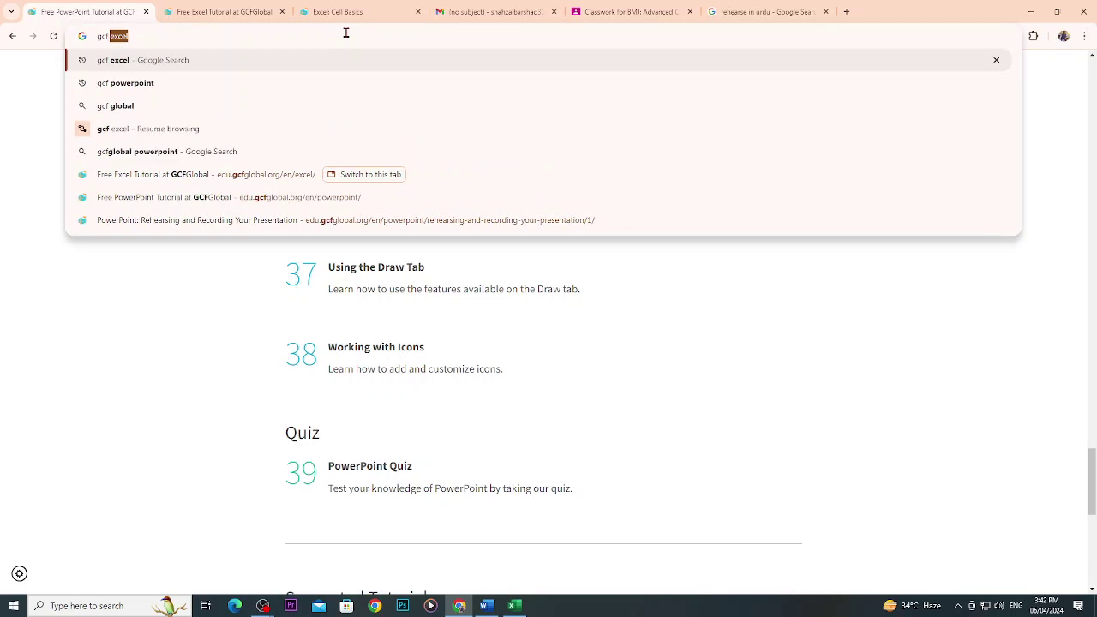
text(golobal )
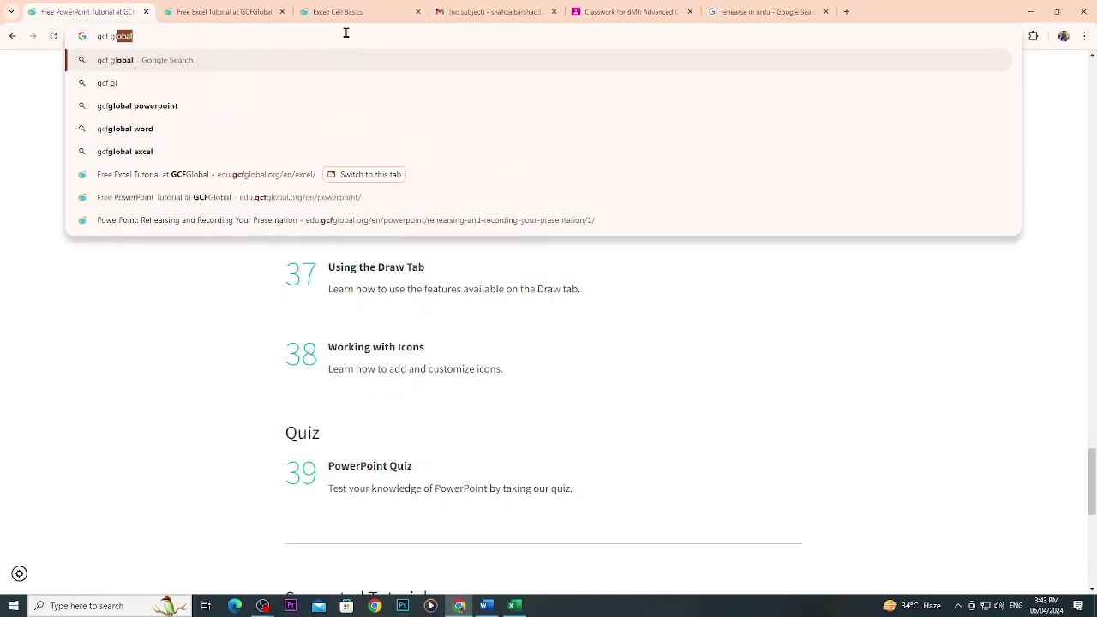
text(excel)
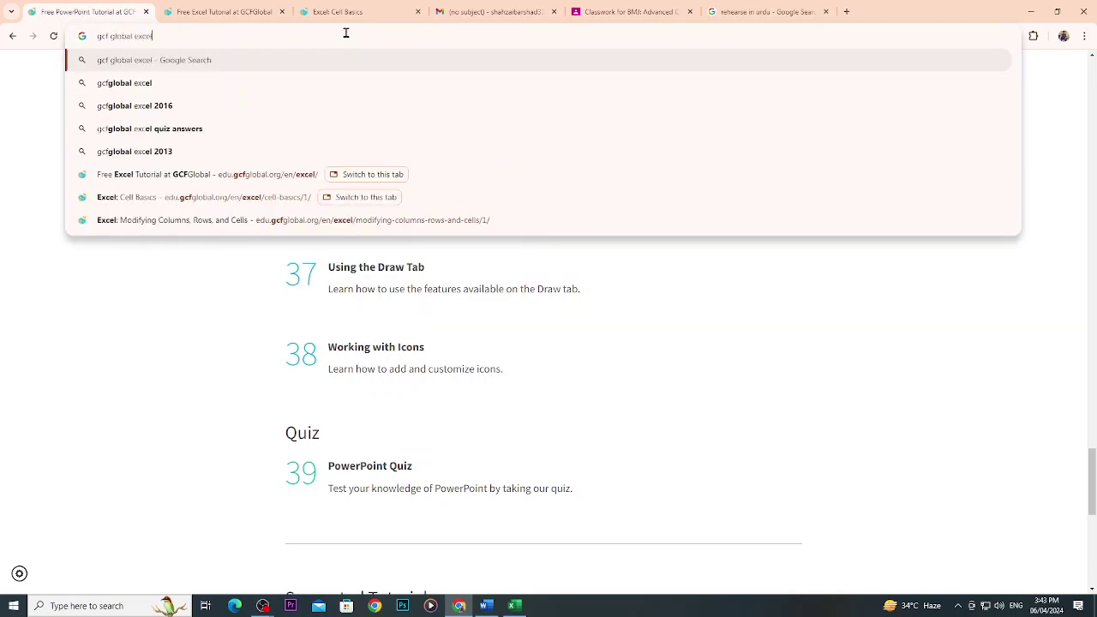
key(Return)
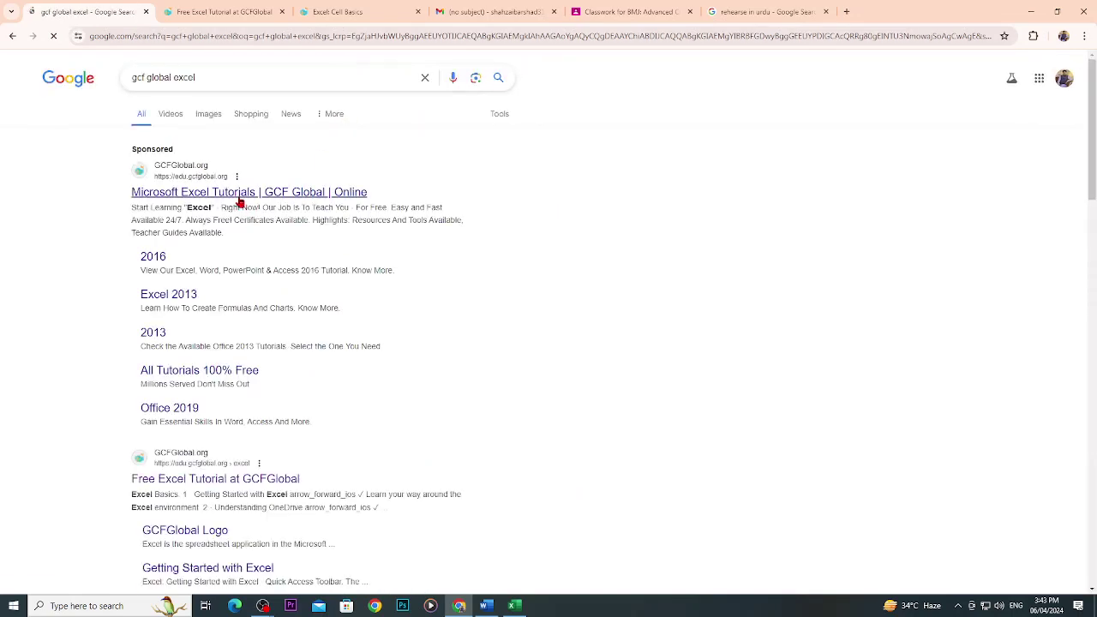
click(239, 199)
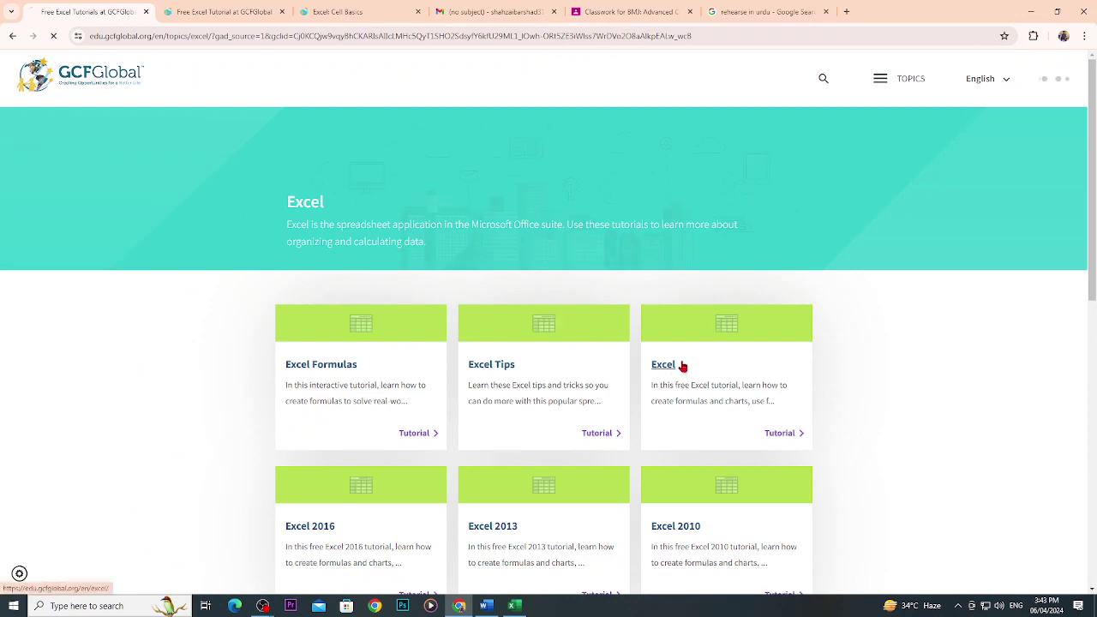
Open the main Excel tutorial and scroll down to the Cell Basics lesson link.
click(683, 366)
scroll(600, 379, down, 2)
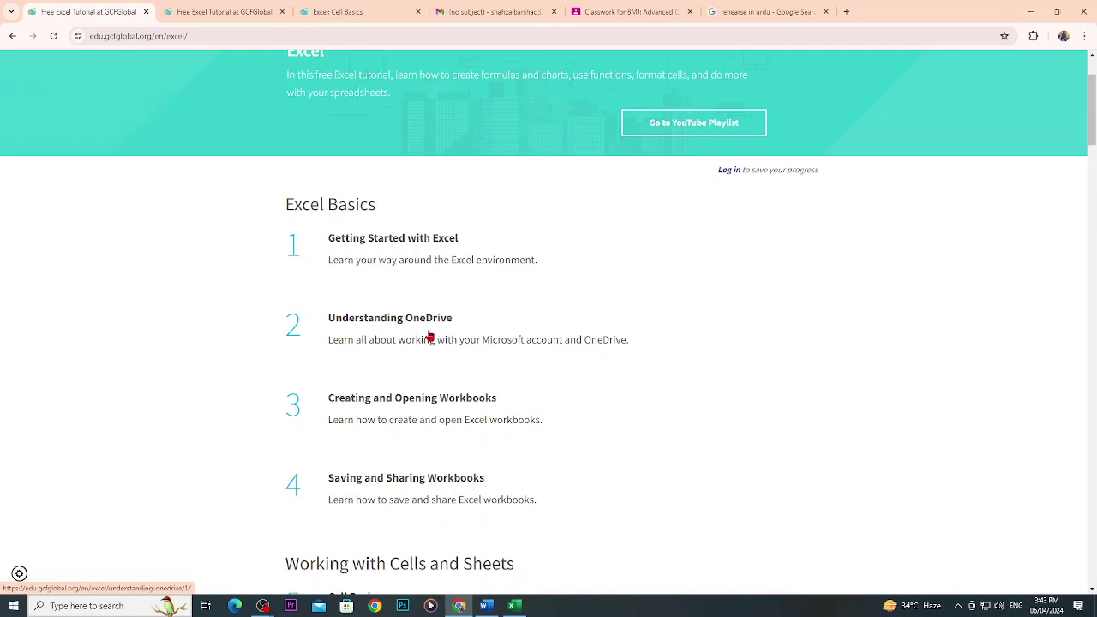
scroll(433, 339, down, 1)
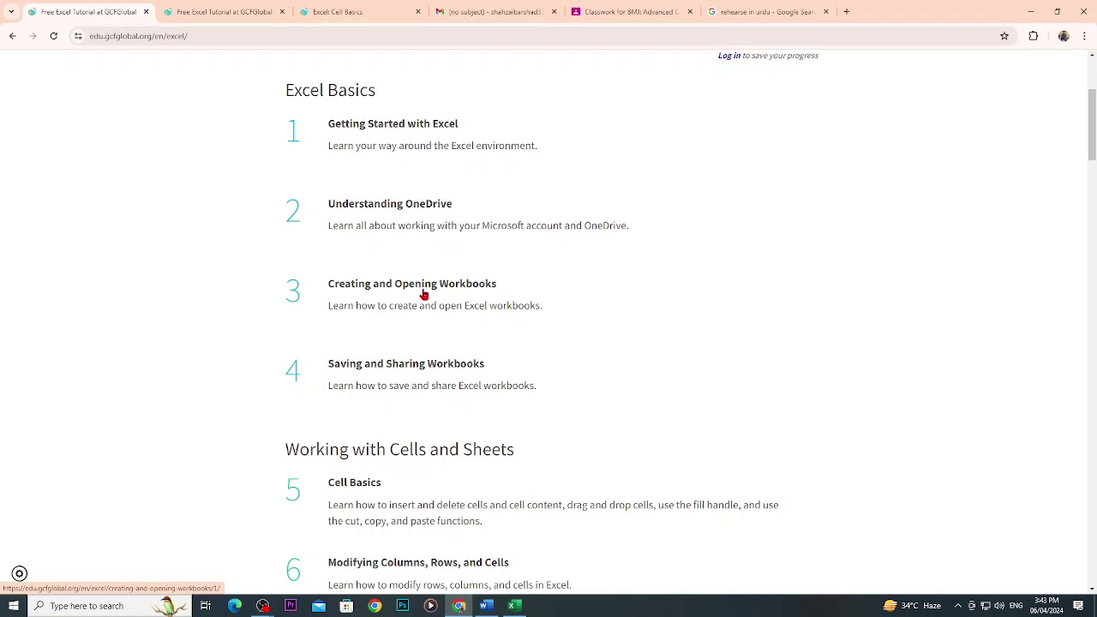
scroll(423, 294, down, 2)
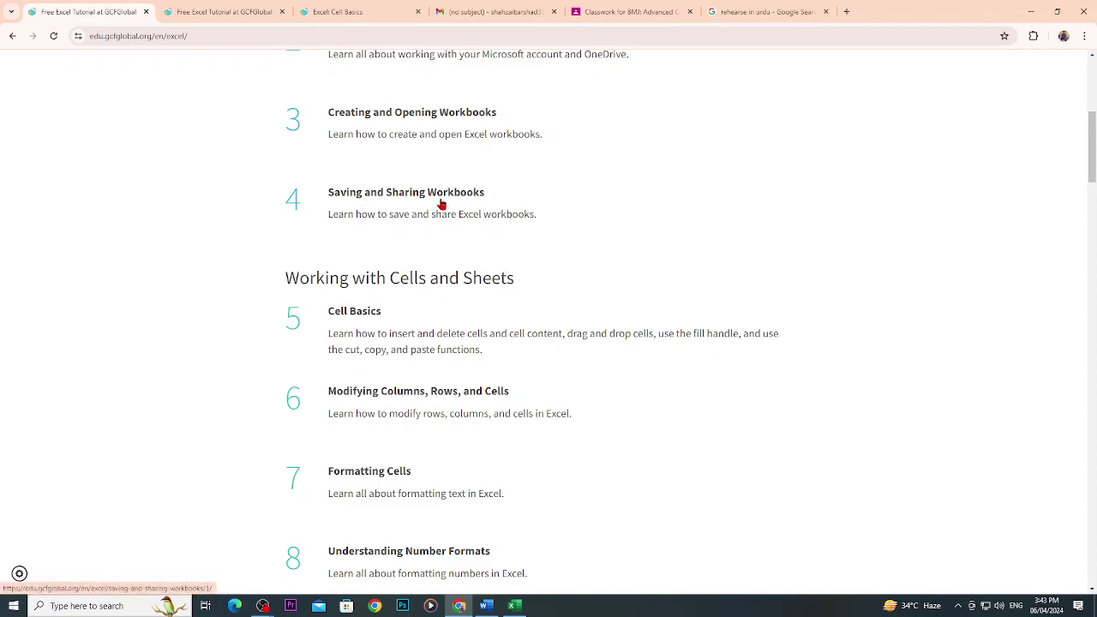
scroll(442, 204, down, 1)
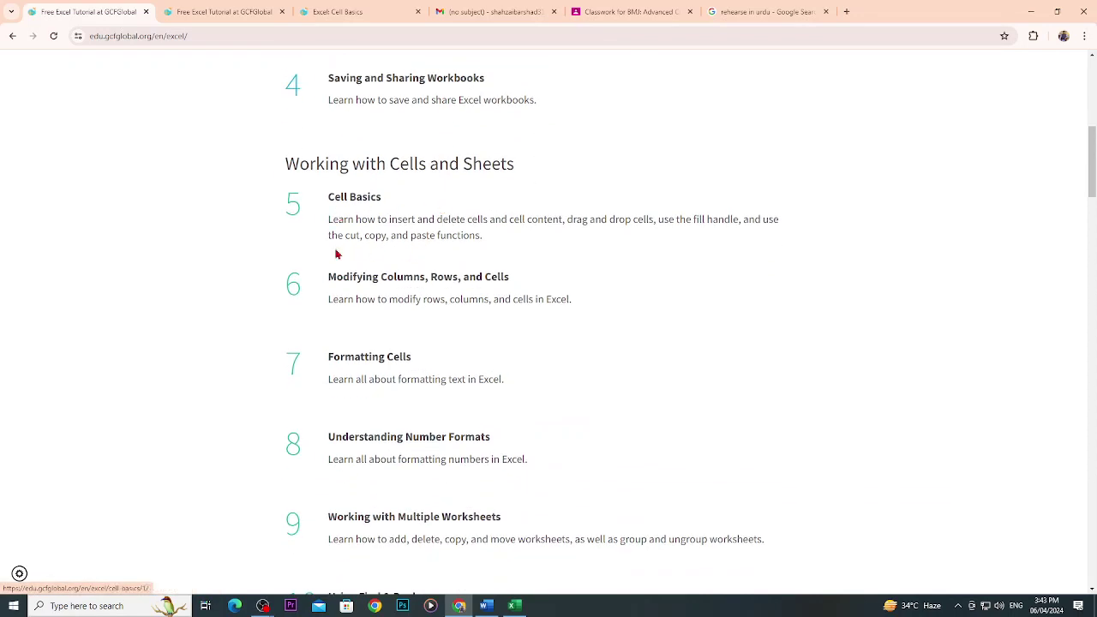
click(349, 200)
Switch to the Cell Basics lesson tab and scroll through its page.
click(361, 15)
scroll(570, 340, up, 7)
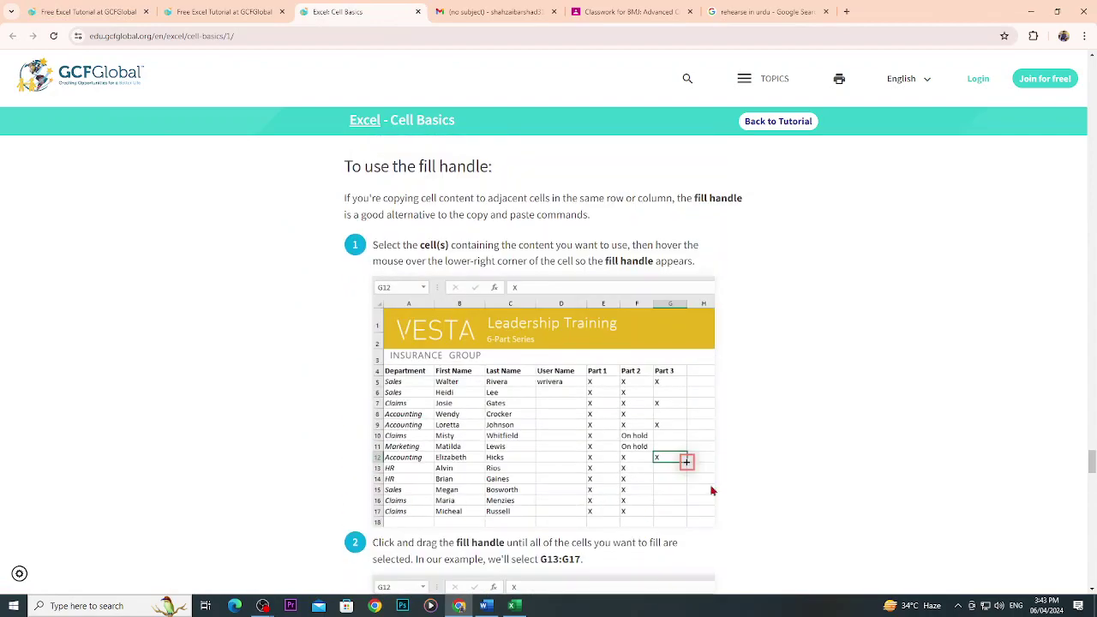
drag(1092, 466, 1093, 94)
scroll(796, 435, down, 5)
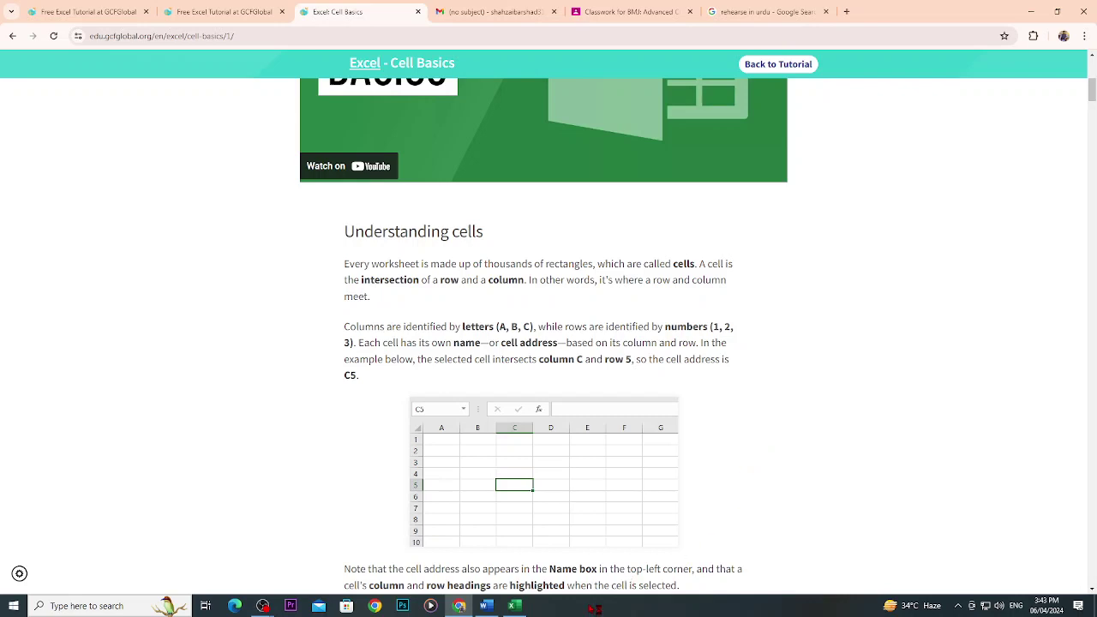
Close the blank Excel workbook and download excel_cellbasics_practice.xlsx from the Introduction.
click(517, 606)
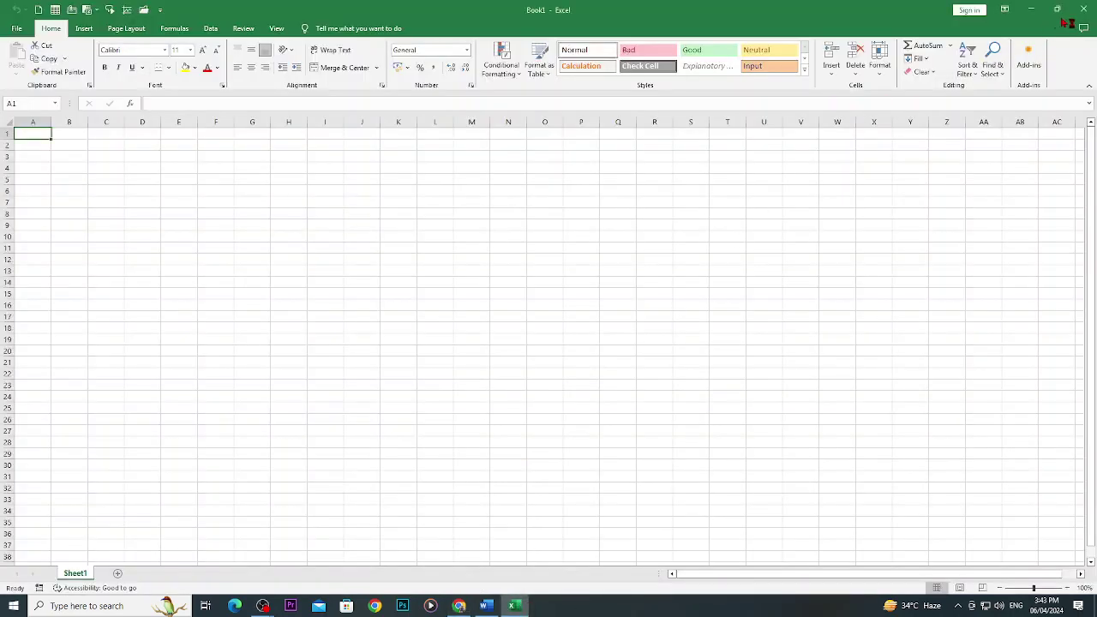
click(1082, 9)
scroll(656, 410, up, 6)
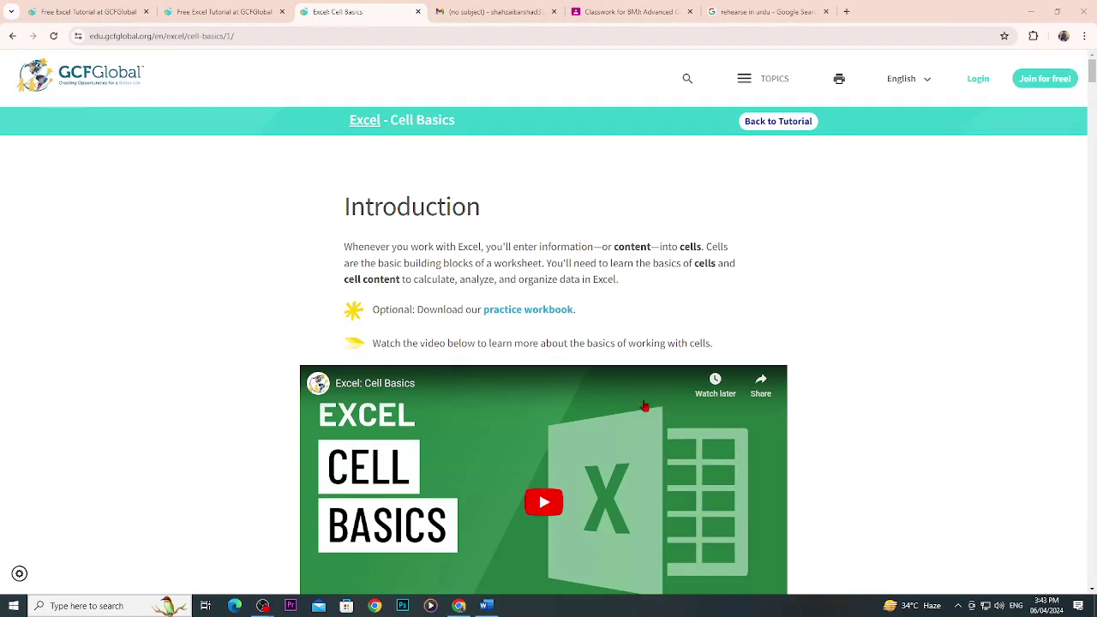
click(555, 312)
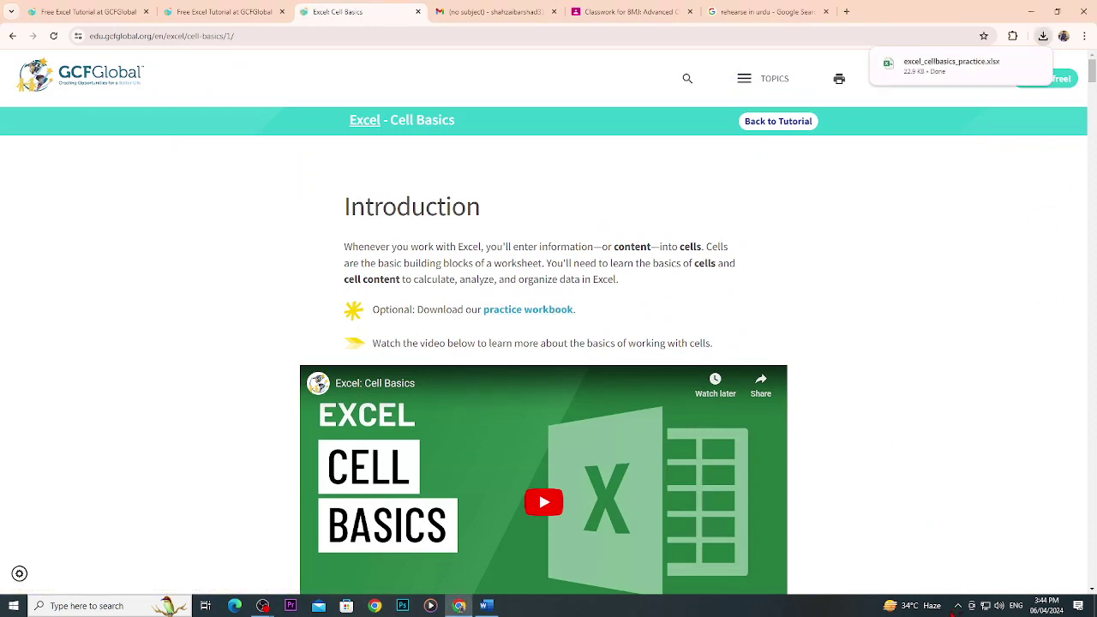
Open the downloaded workbook in Excel with editing enabled, then return to the Word objectives document.
click(951, 64)
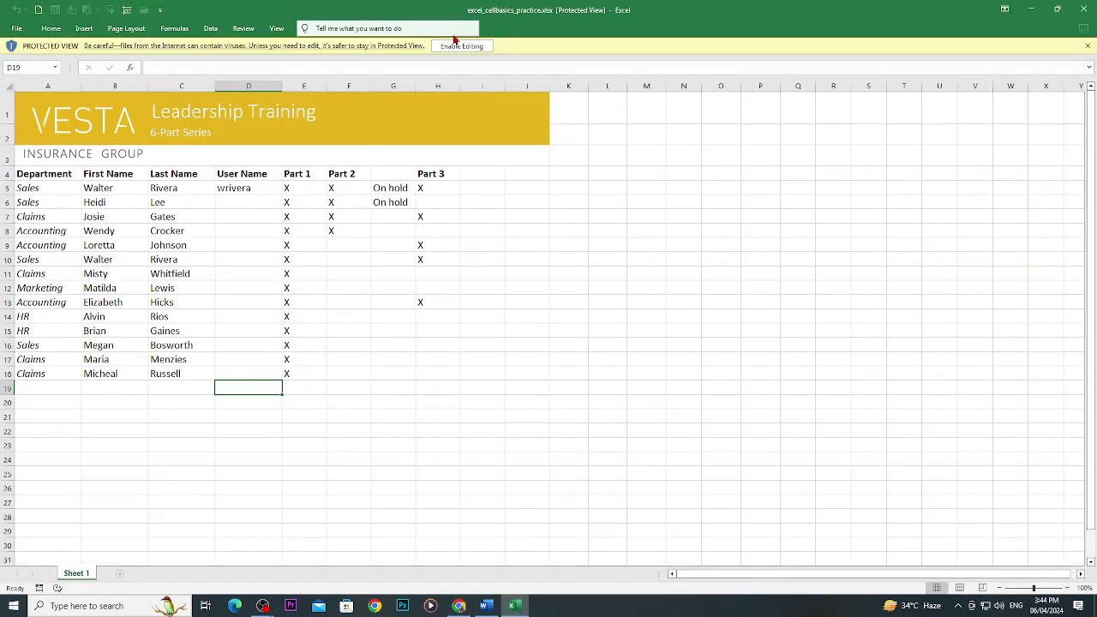
click(454, 45)
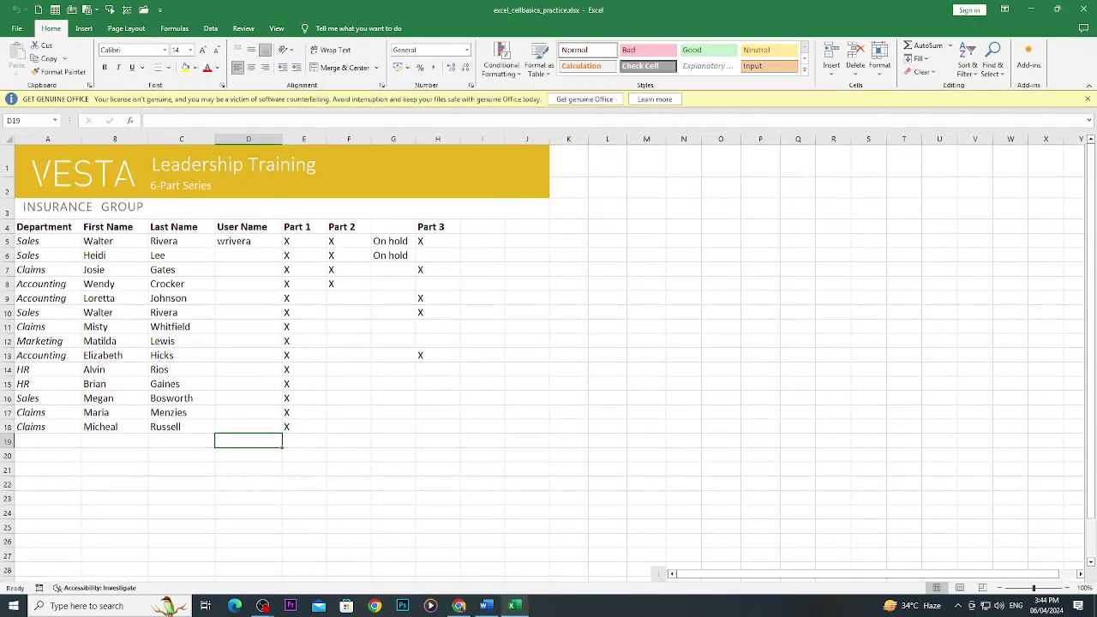
click(486, 606)
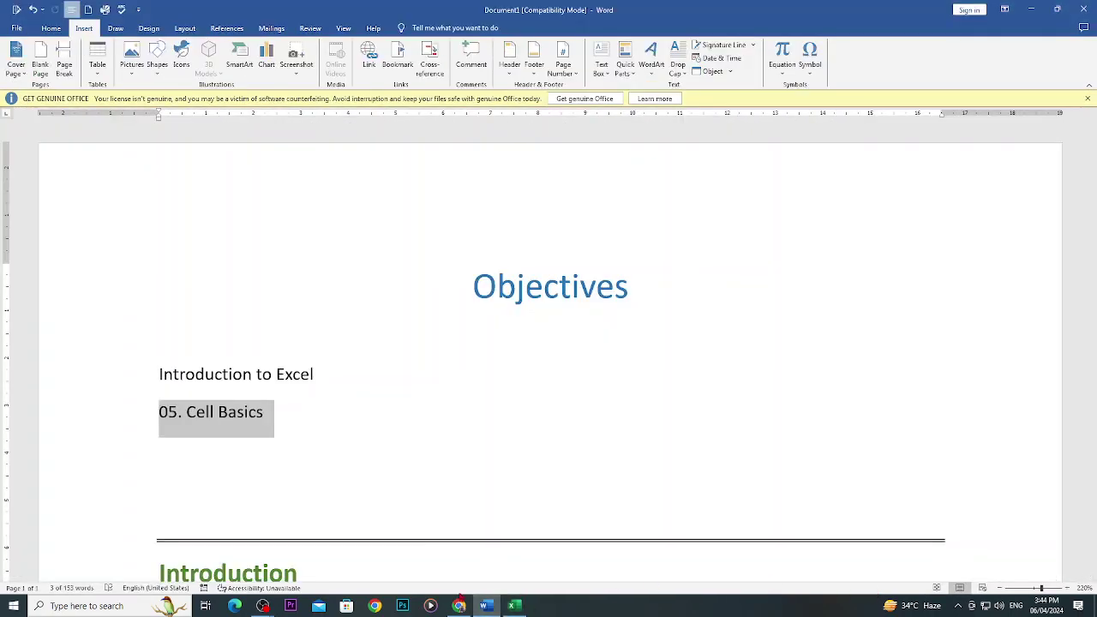
mouse_move(264, 606)
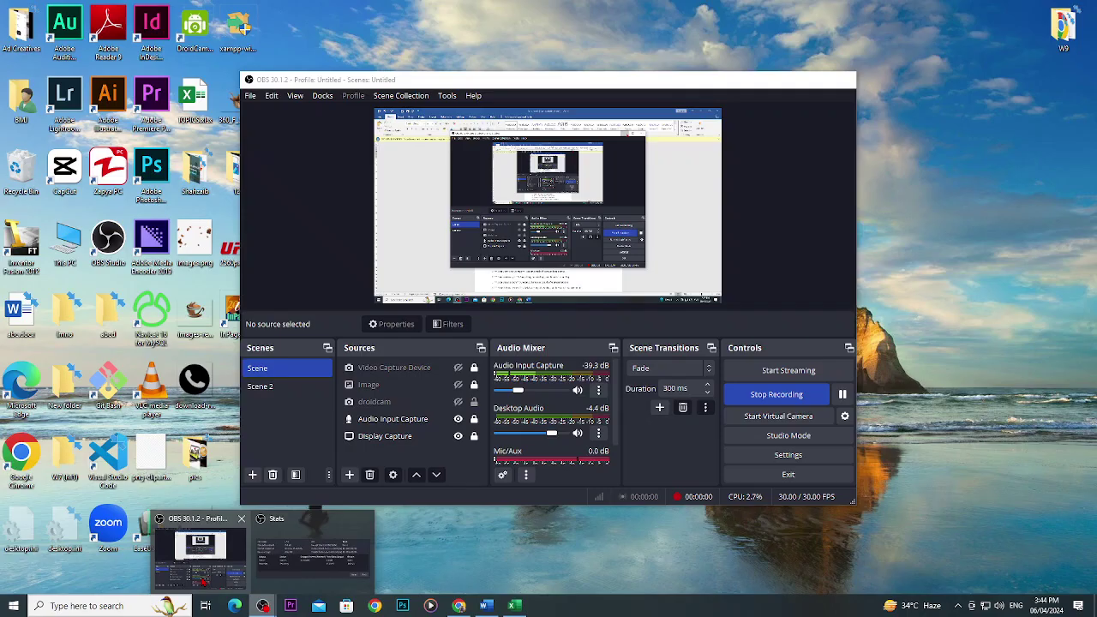
click(200, 553)
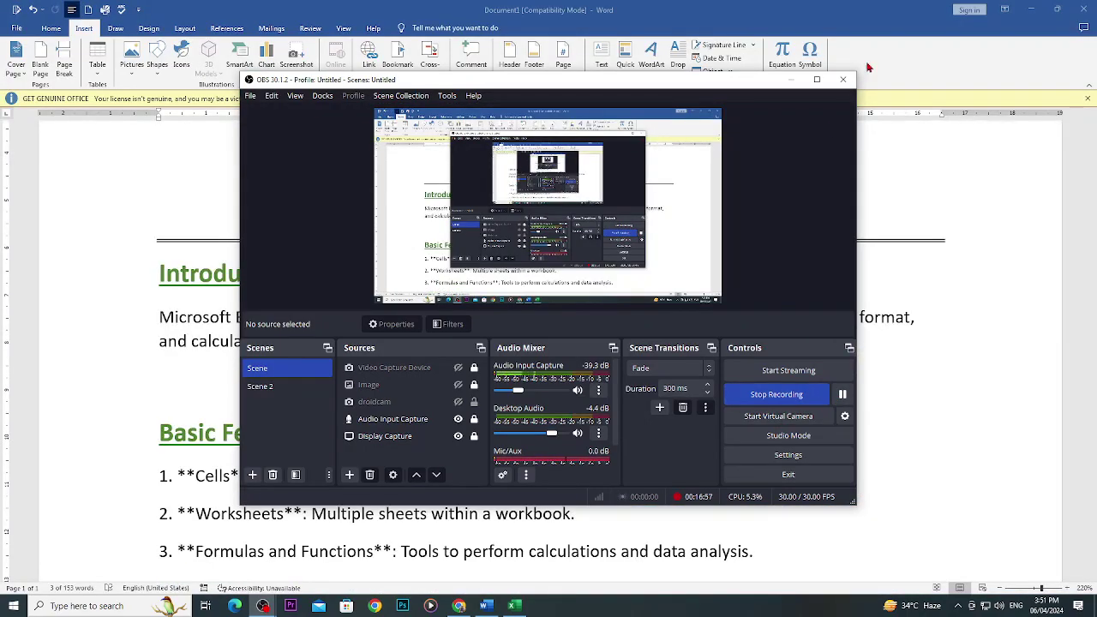
click(792, 78)
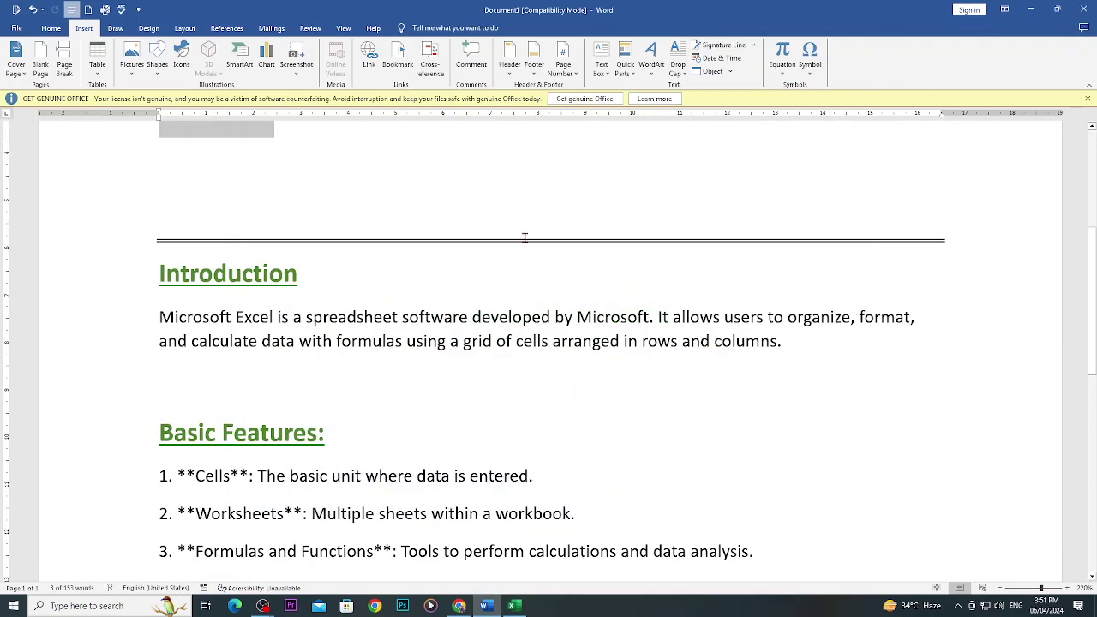
scroll(553, 257, up, 4)
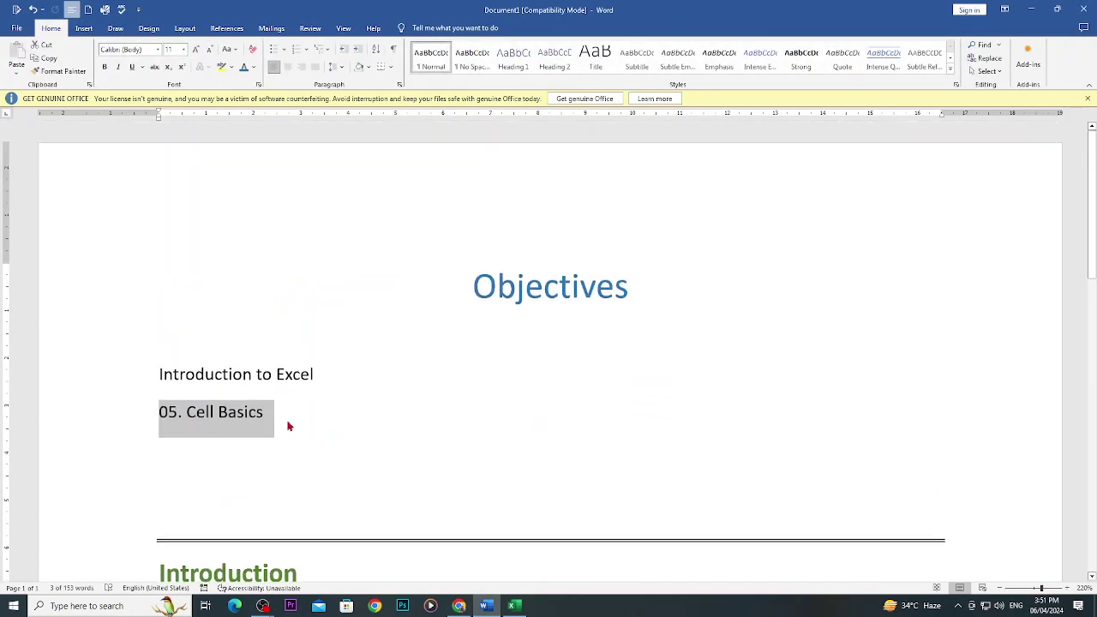
Bring the Cell Basics lesson back in Chrome and scroll past Understanding cells to the A1:A8 range example.
click(513, 606)
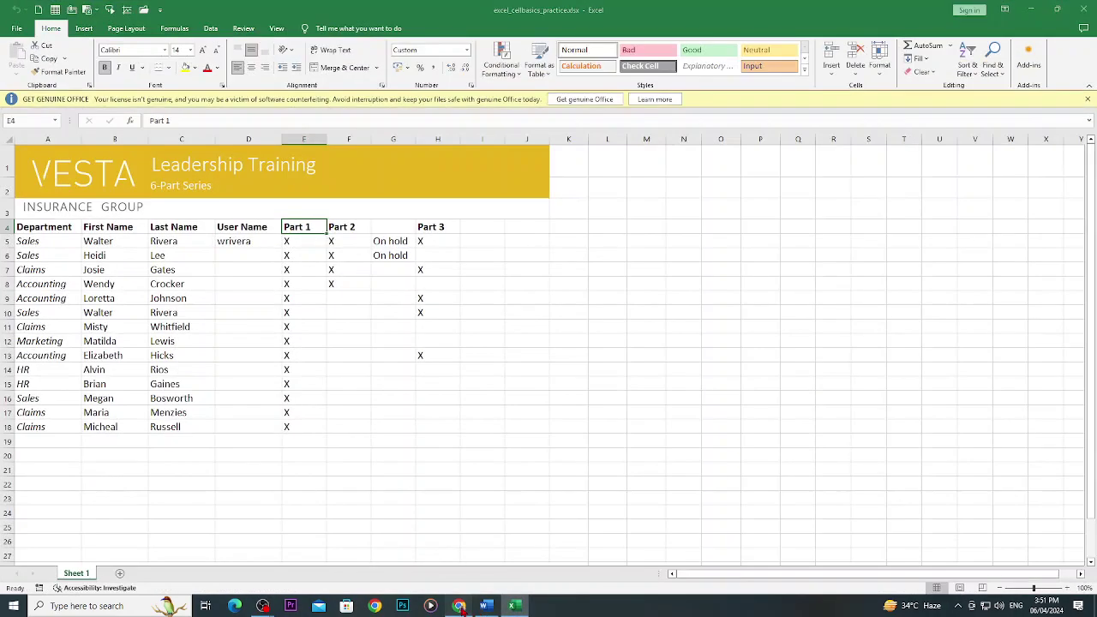
click(459, 606)
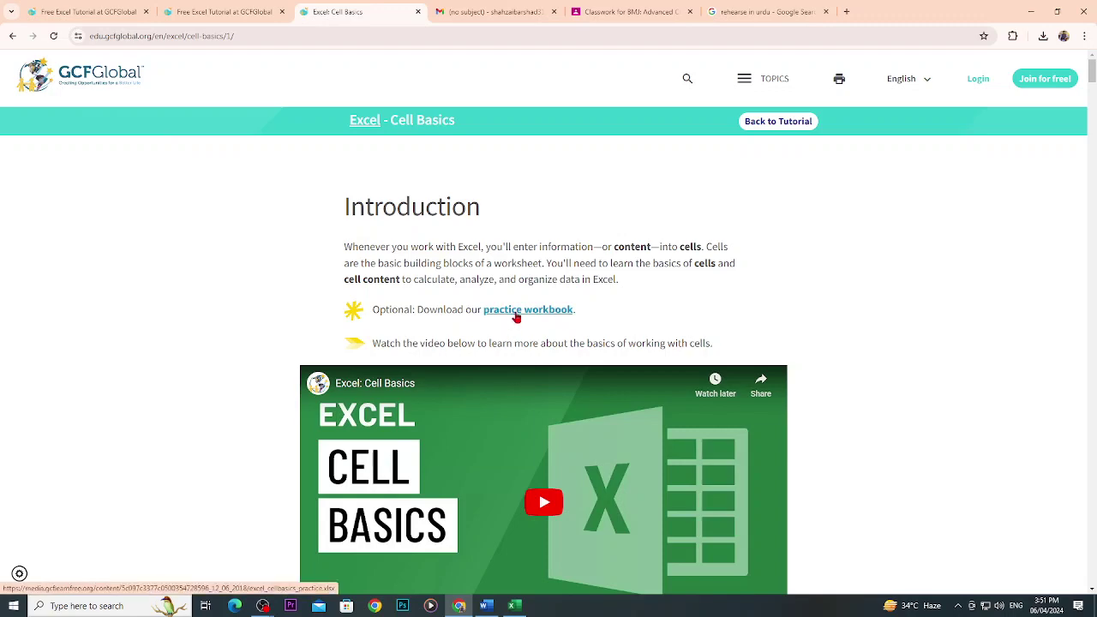
scroll(517, 318, down, 7)
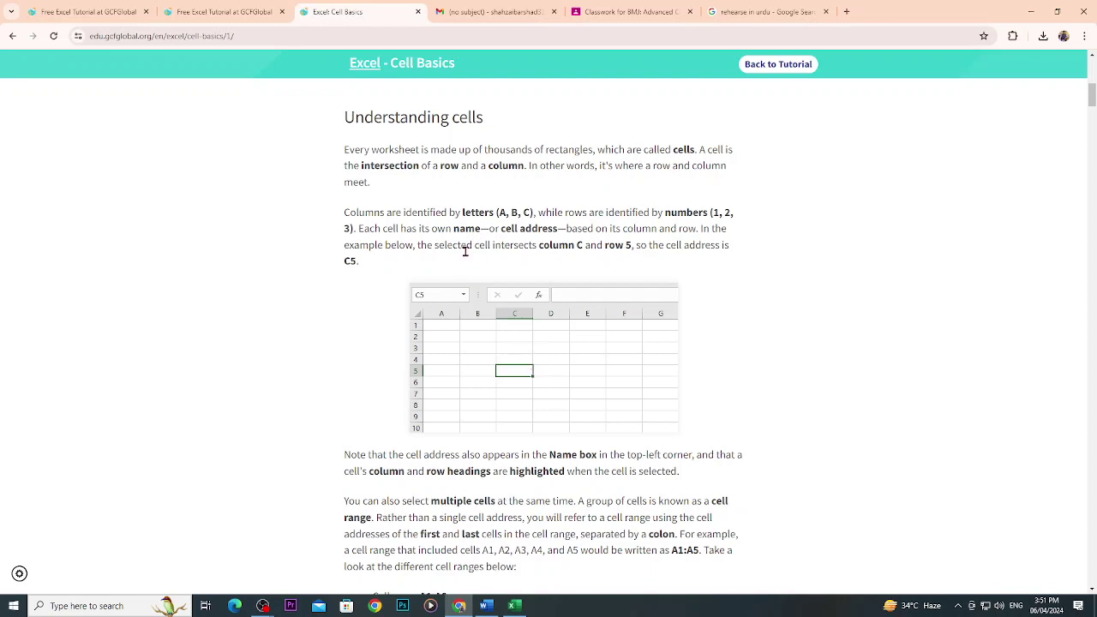
scroll(517, 382, down, 3)
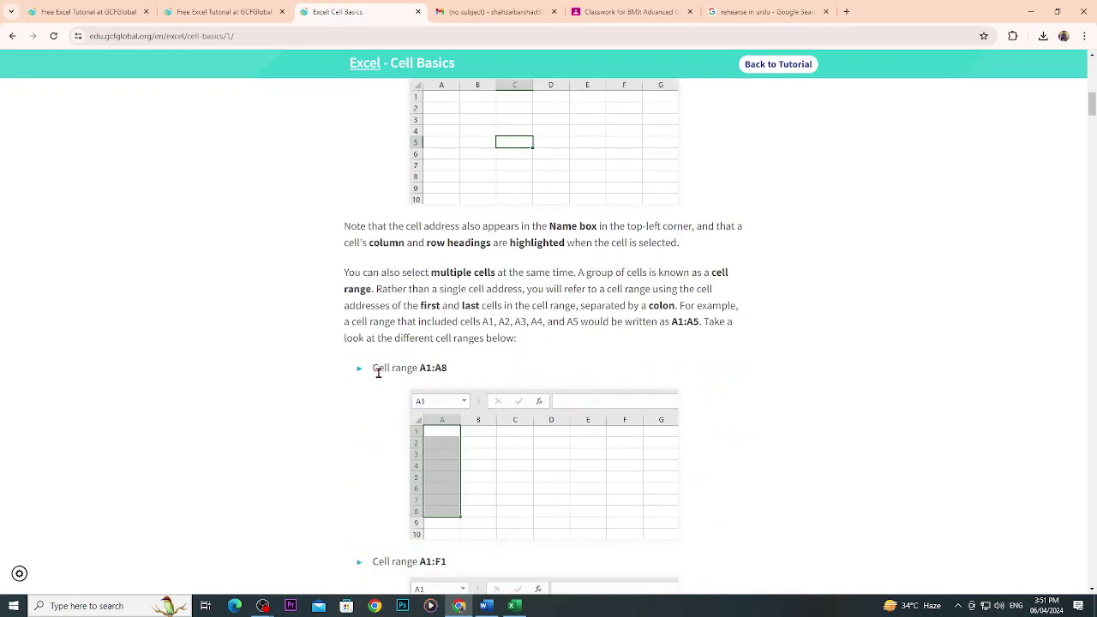
scroll(442, 423, down, 1)
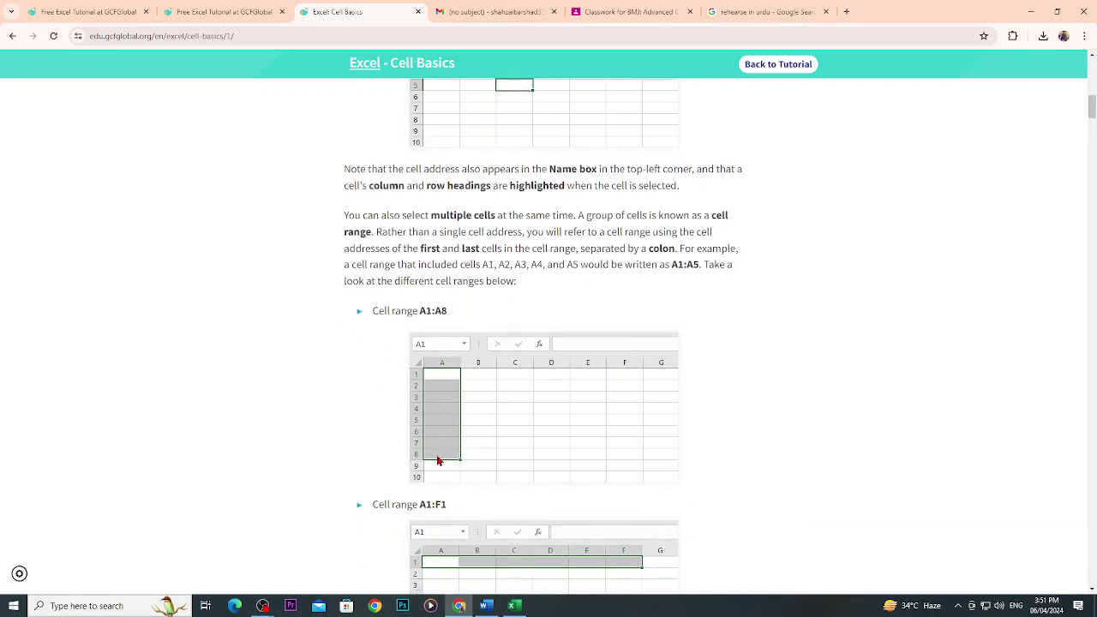
ctrl+scroll(437, 462, up, 3)
scroll(437, 461, down, 3)
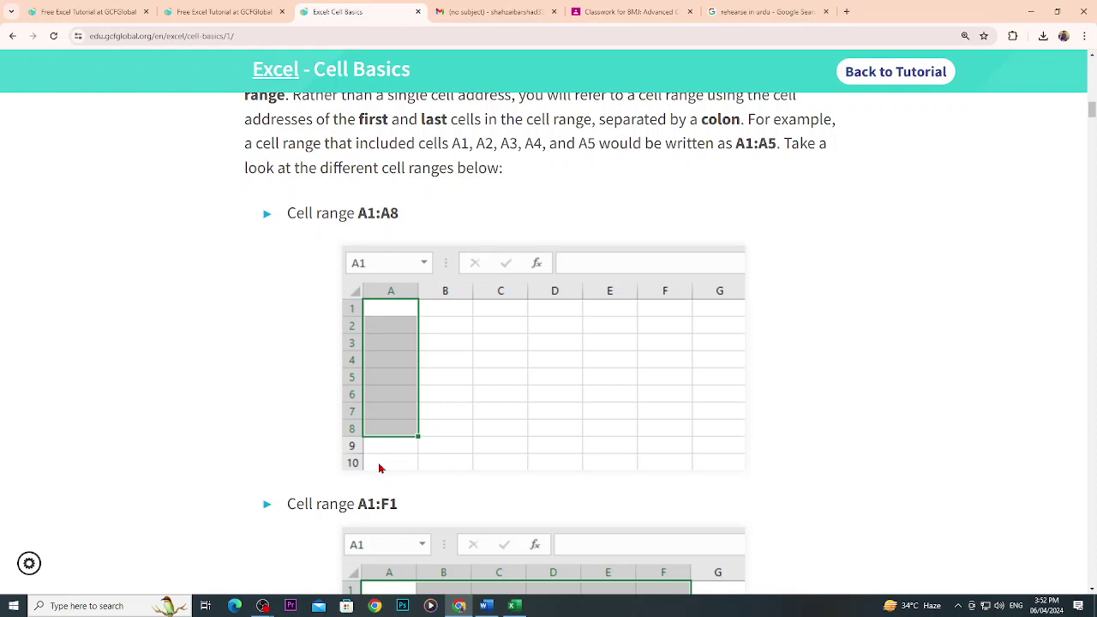
Highlight A1:A8 in the Cell range heading, then scroll on to the A1:F8 example.
triple_click(297, 214)
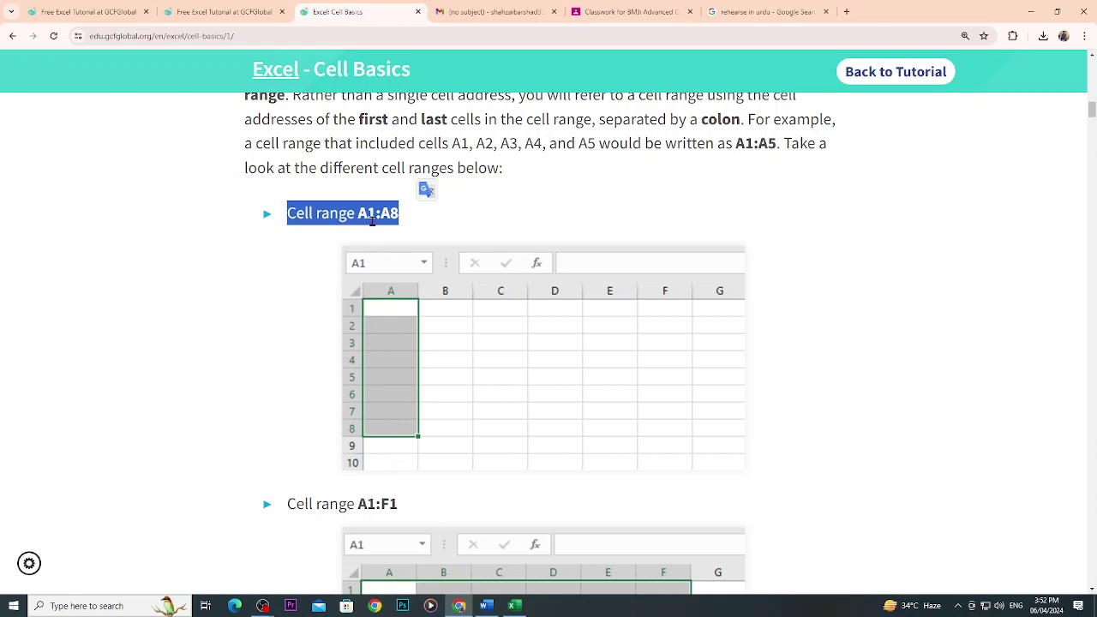
click(382, 219)
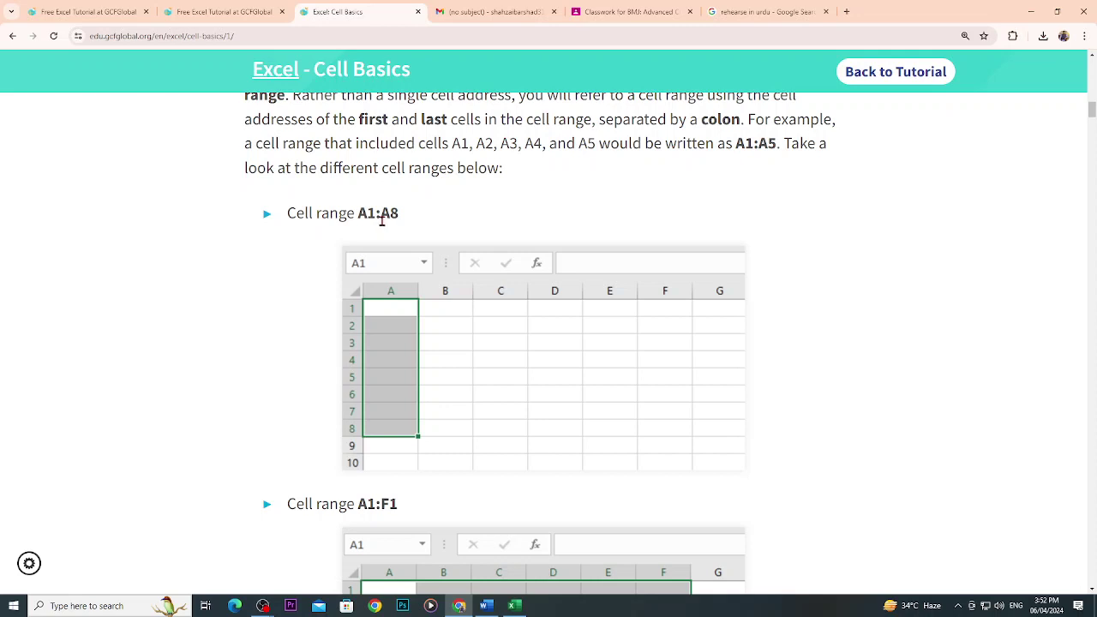
drag(354, 214, 401, 220)
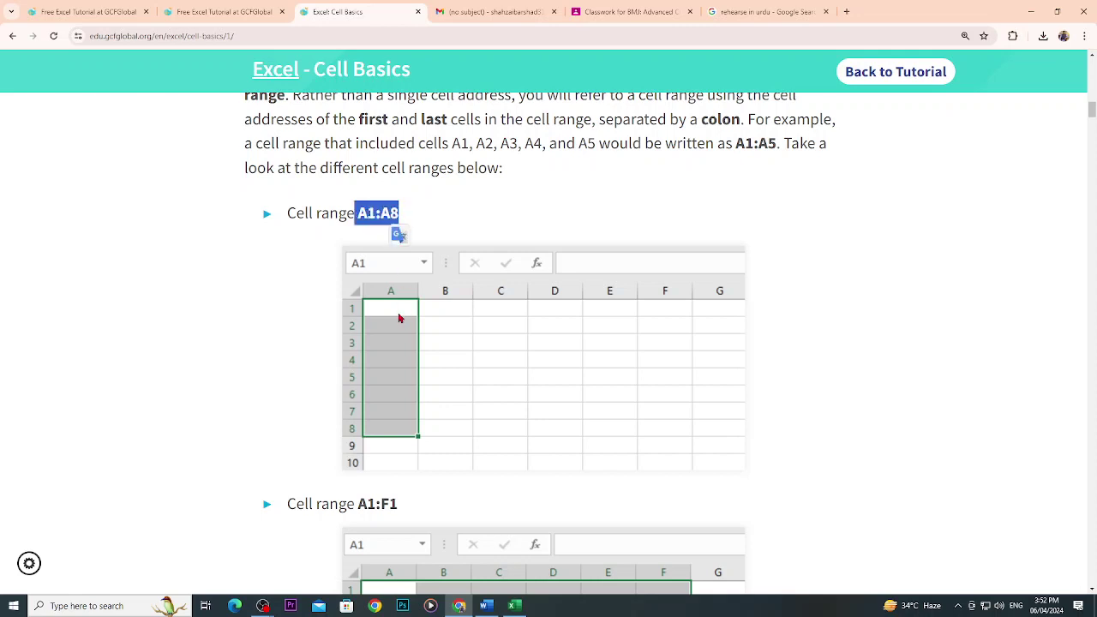
scroll(382, 403, down, 2)
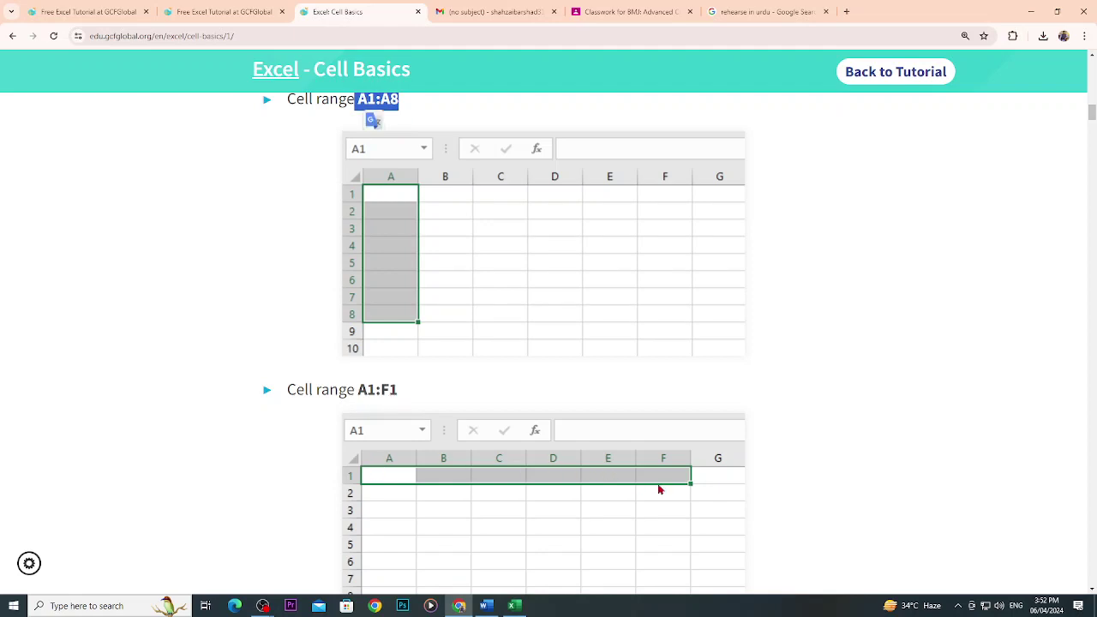
scroll(659, 490, down, 4)
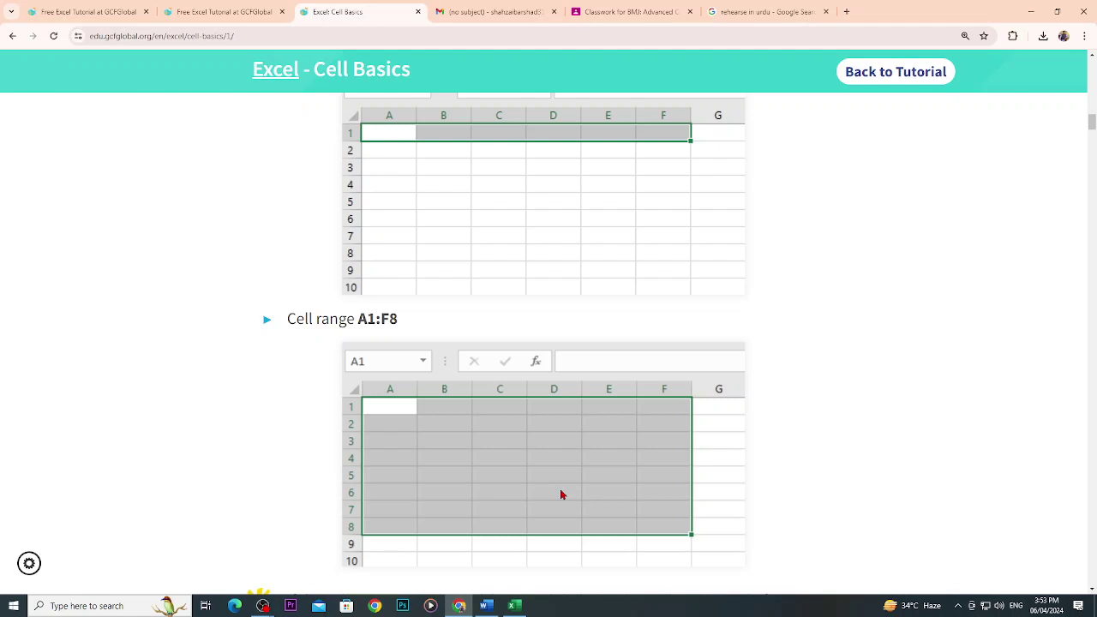
Scroll to 'To select a cell' and briefly highlight 'Click a cell' in step 1.
scroll(570, 490, down, 4)
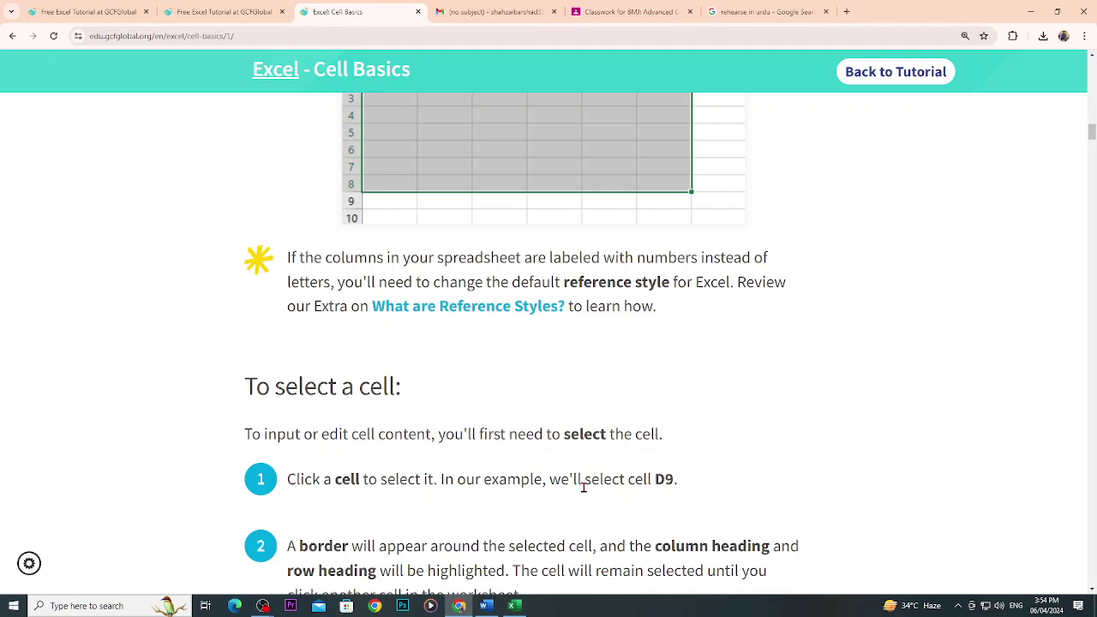
scroll(529, 497, down, 1)
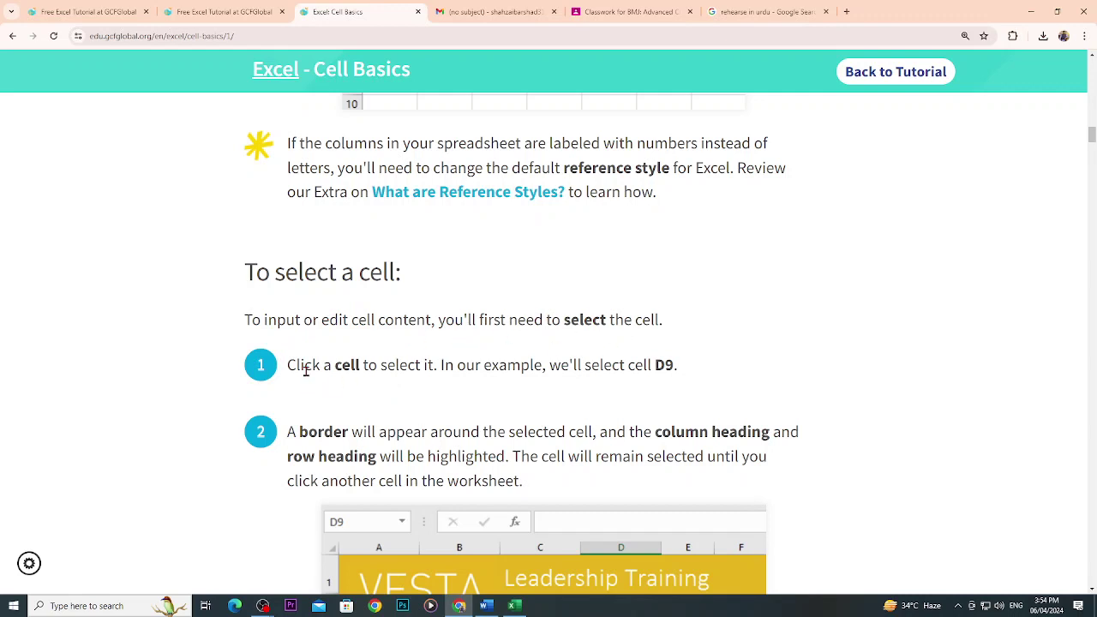
drag(286, 372, 360, 372)
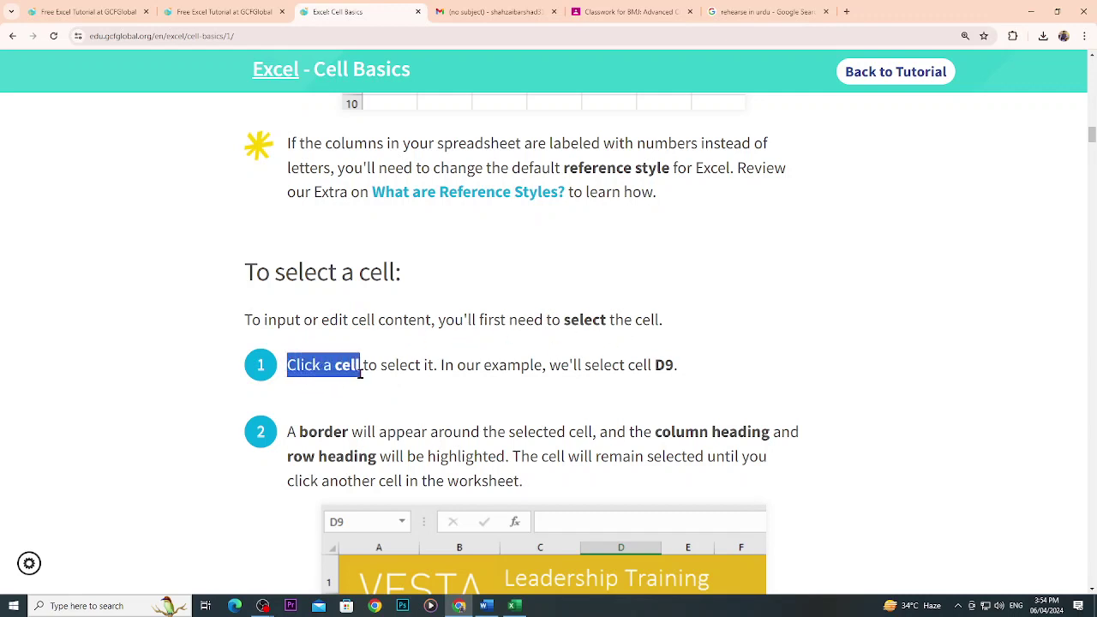
click(410, 372)
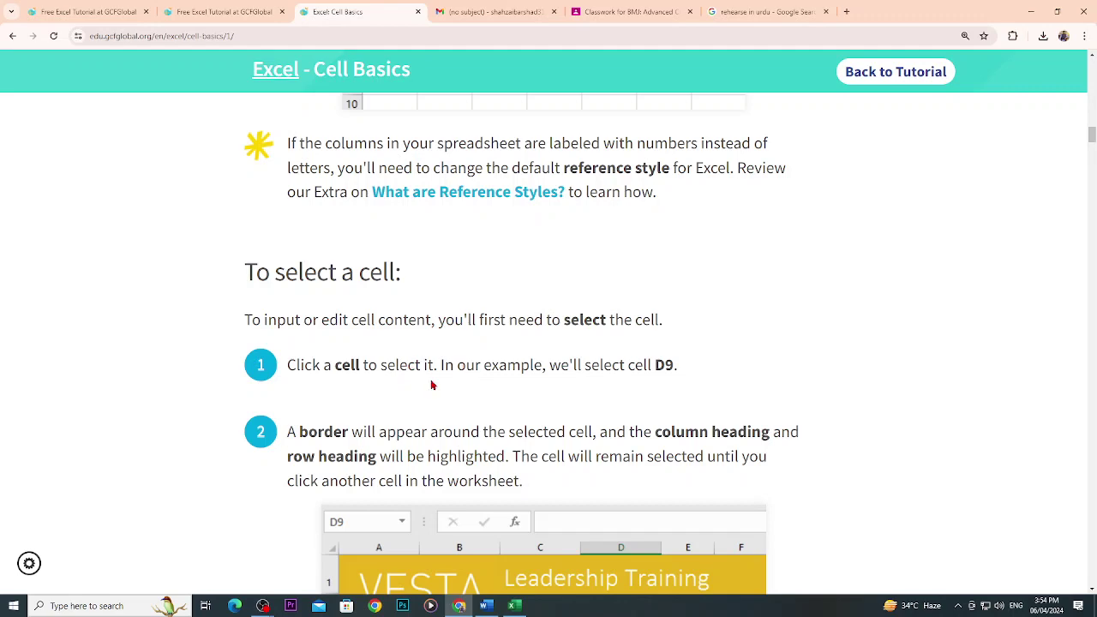
Scroll on to the 'To select a cell range' section and its B5:C18 example image.
scroll(666, 377, down, 2)
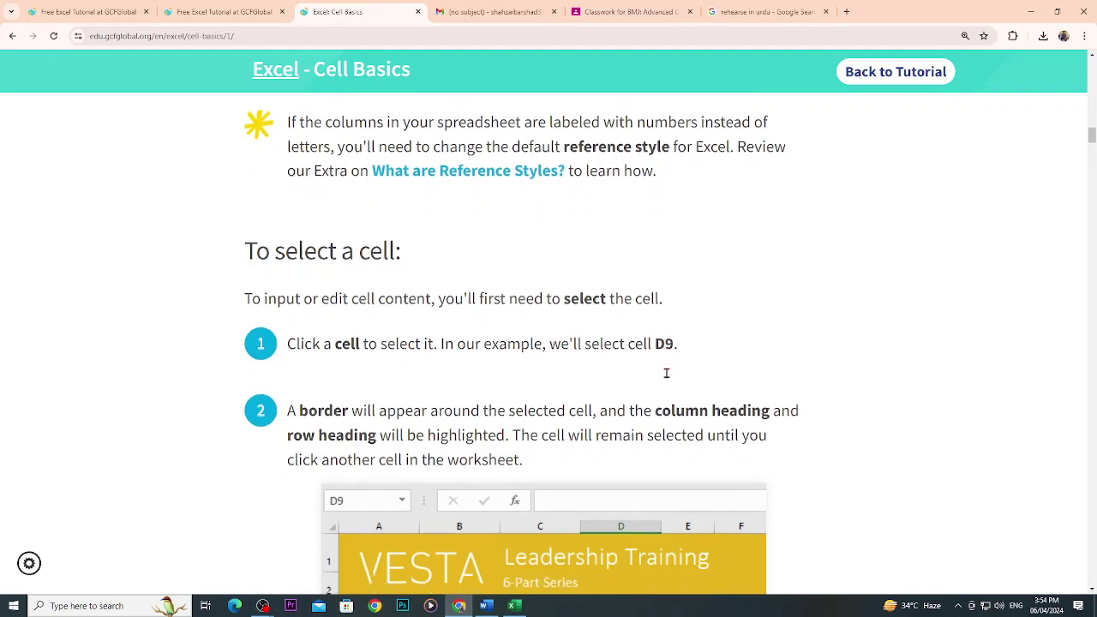
scroll(665, 384, down, 1)
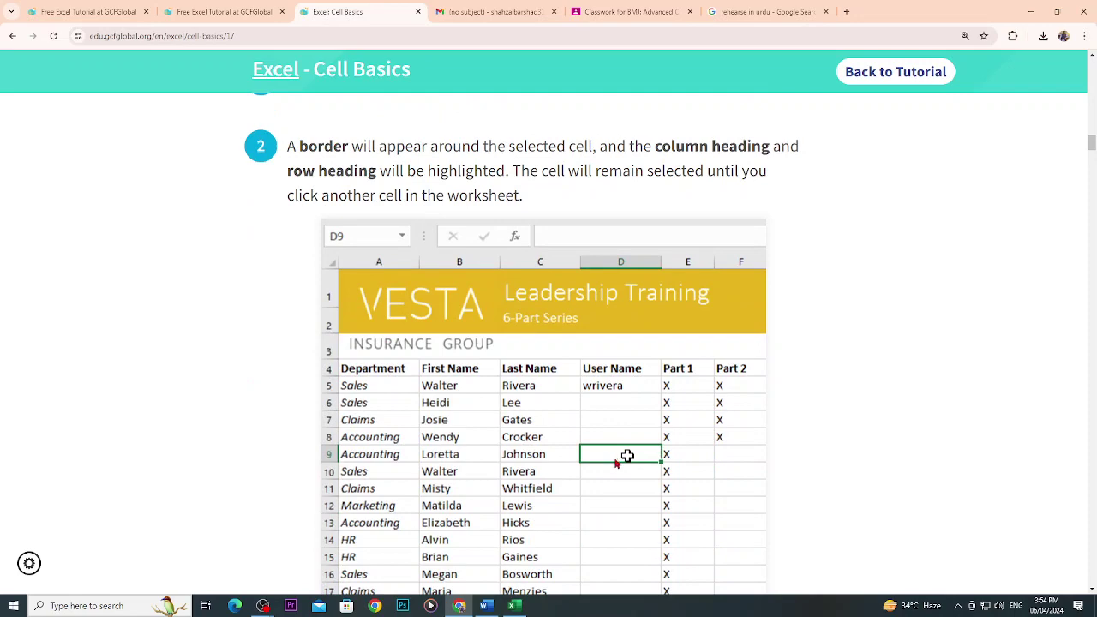
scroll(455, 405, up, 2)
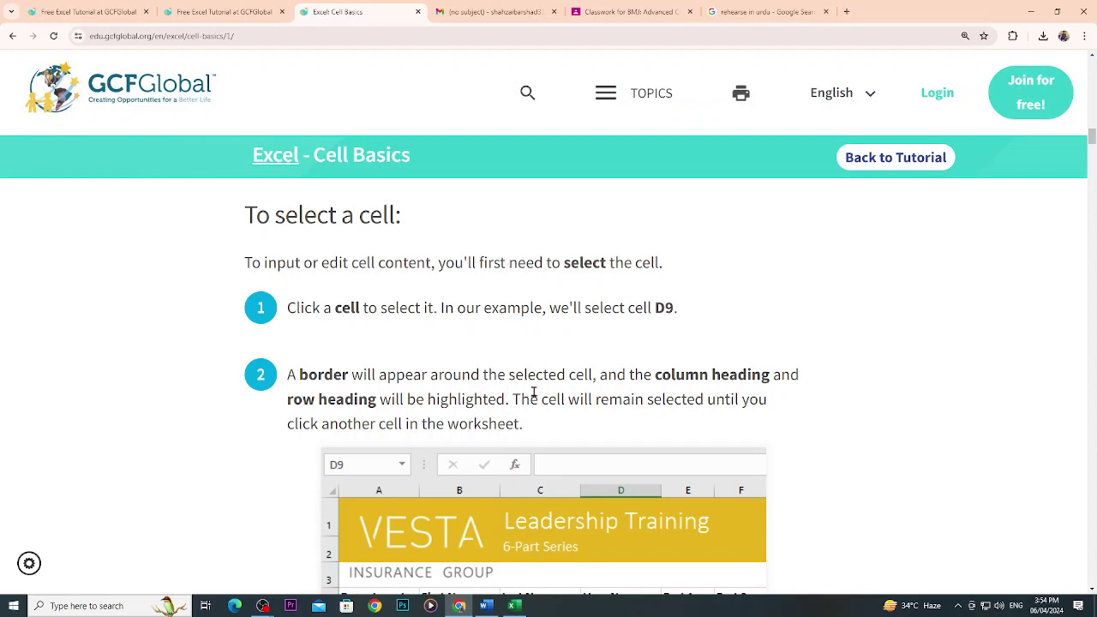
scroll(583, 387, down, 3)
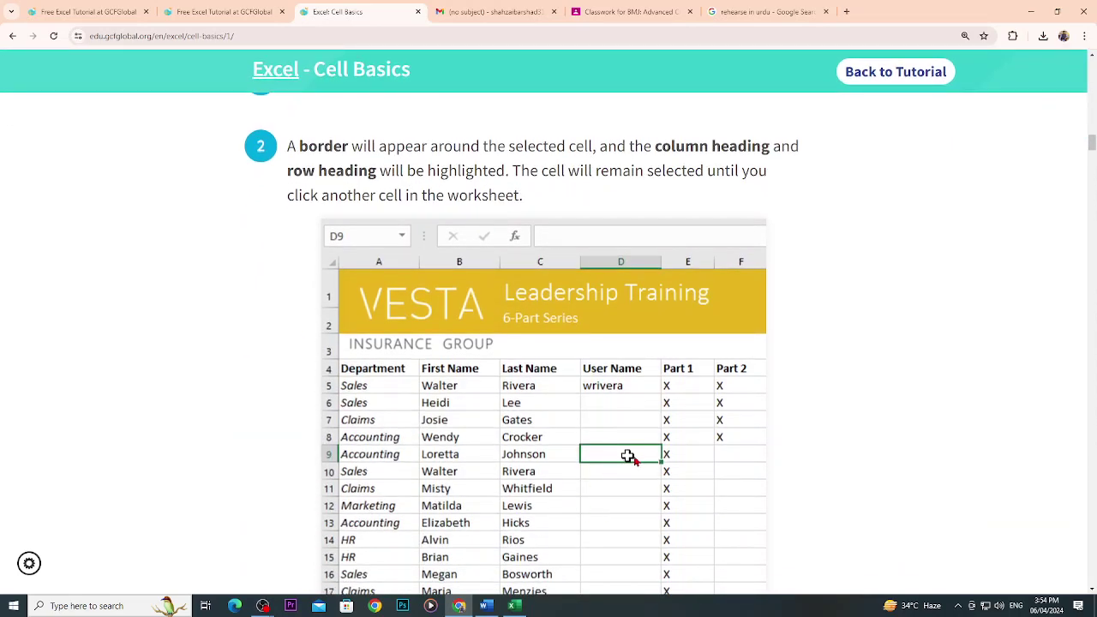
scroll(628, 456, up, 3)
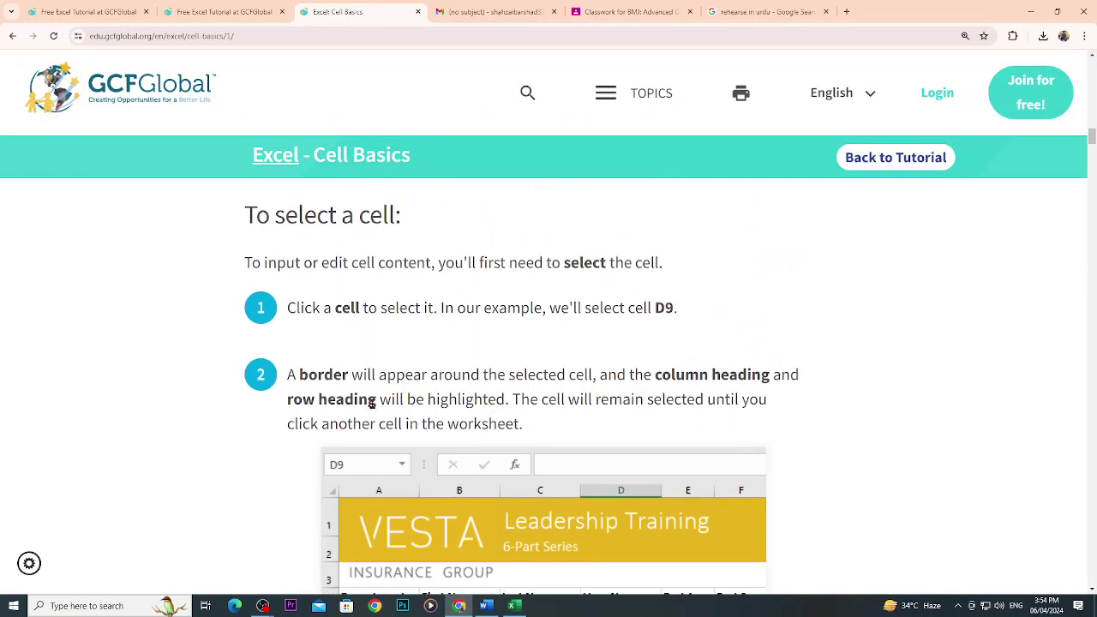
scroll(534, 506, down, 2)
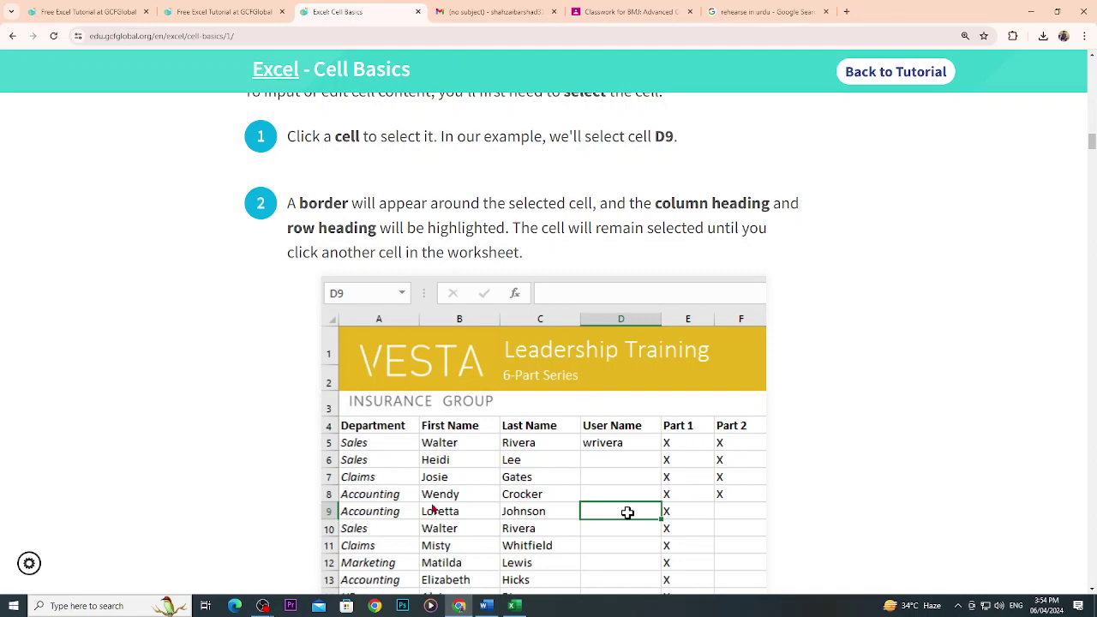
scroll(423, 381, down, 5)
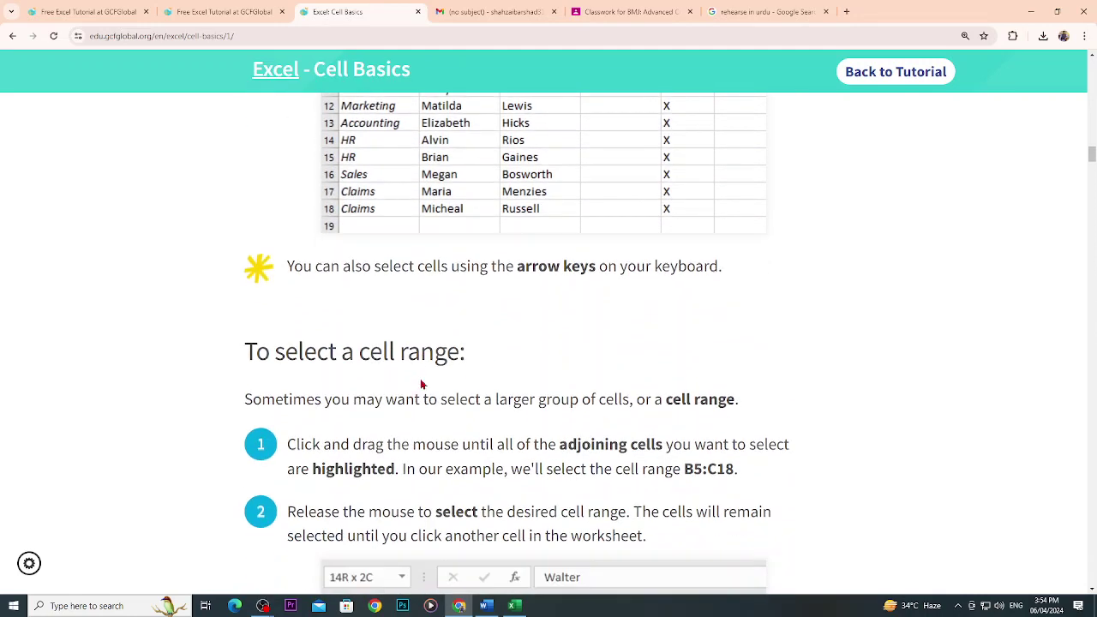
scroll(422, 384, up, 5)
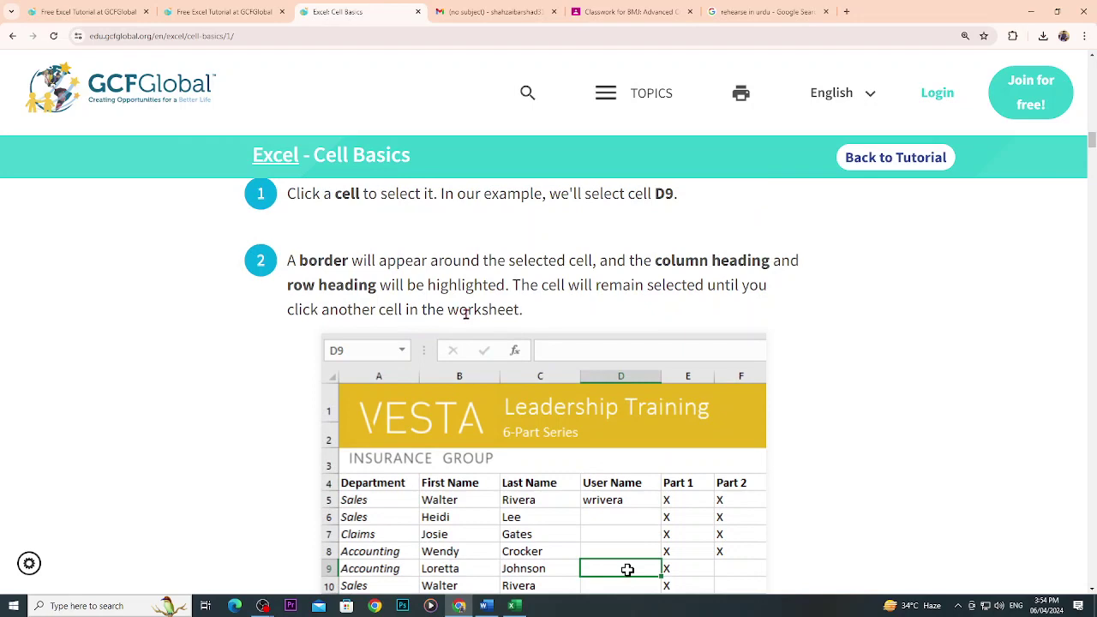
scroll(455, 334, down, 5)
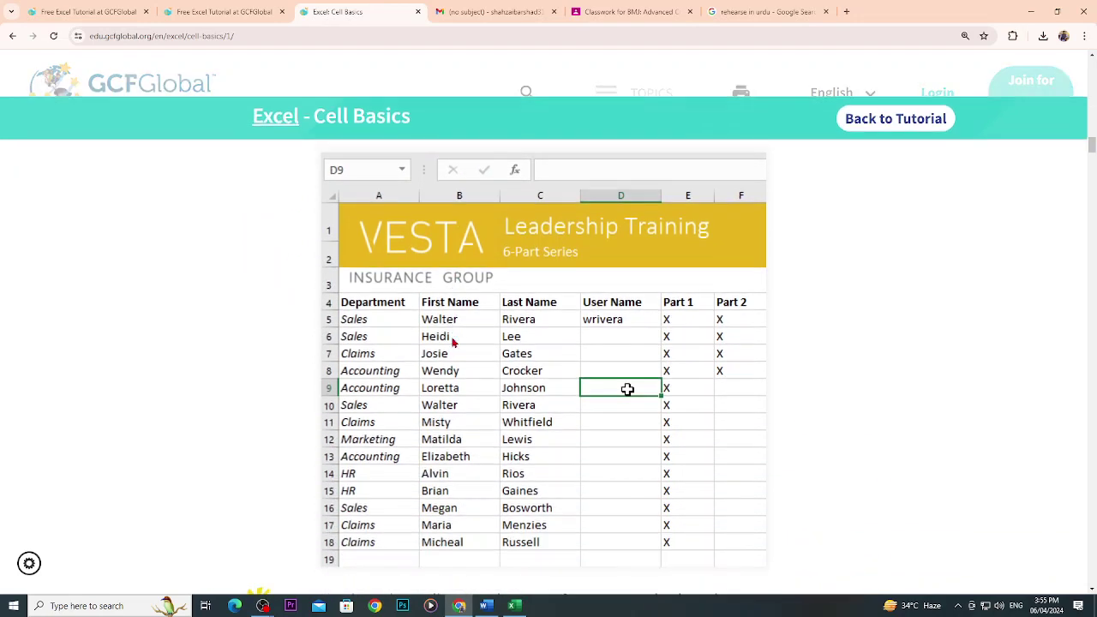
scroll(355, 429, down, 2)
scroll(373, 426, down, 2)
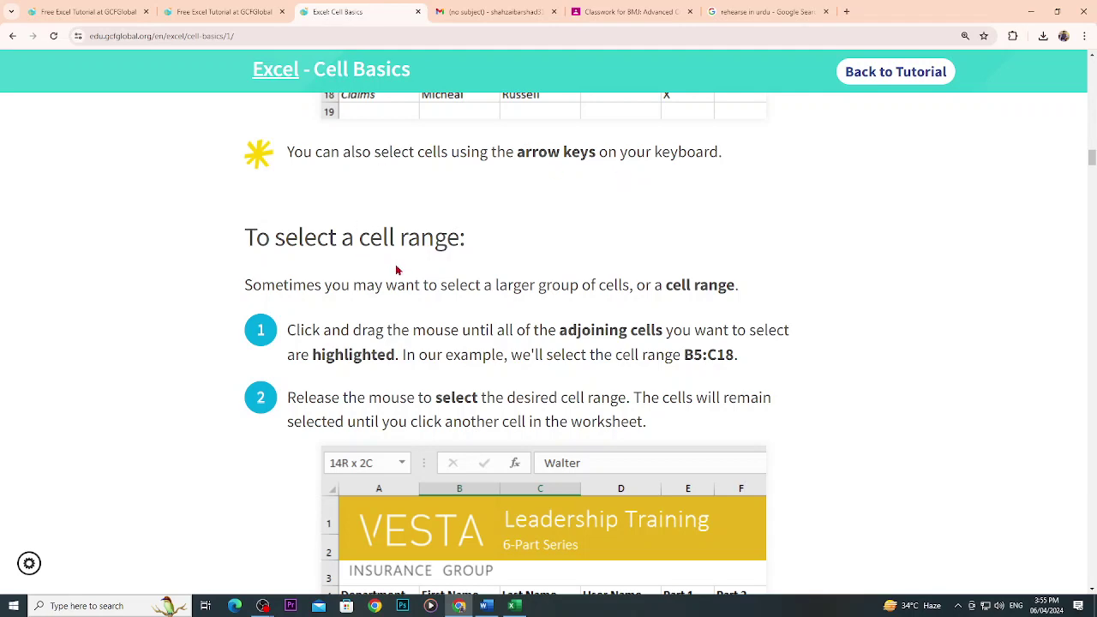
scroll(407, 292, down, 3)
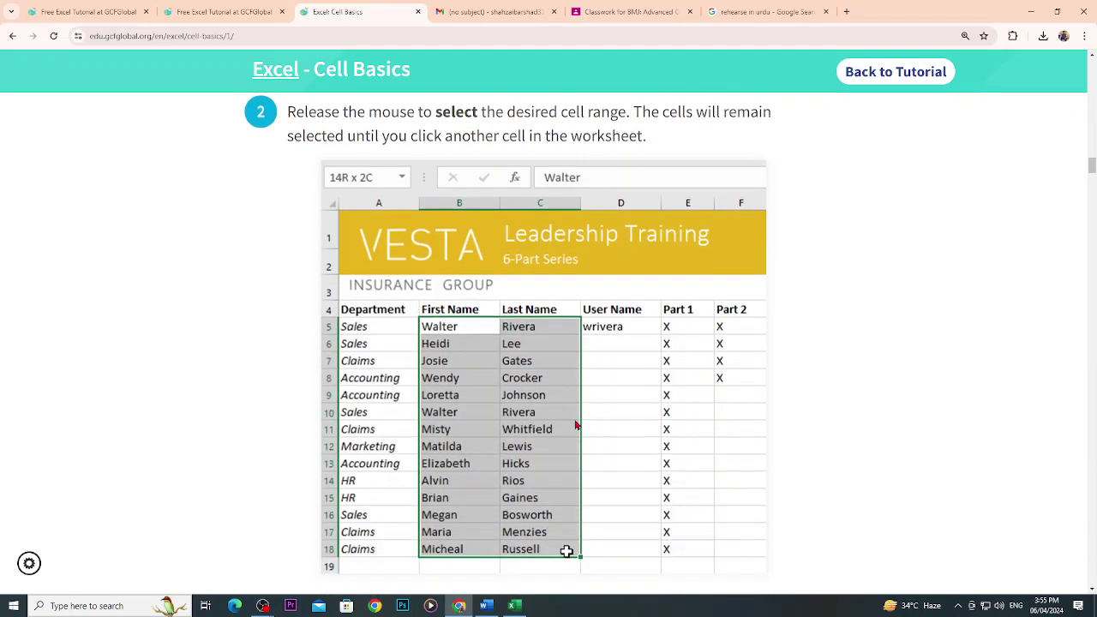
In the practice workbook, select ranges C4:E18 and A4:C17, then return to the tutorial.
click(519, 602)
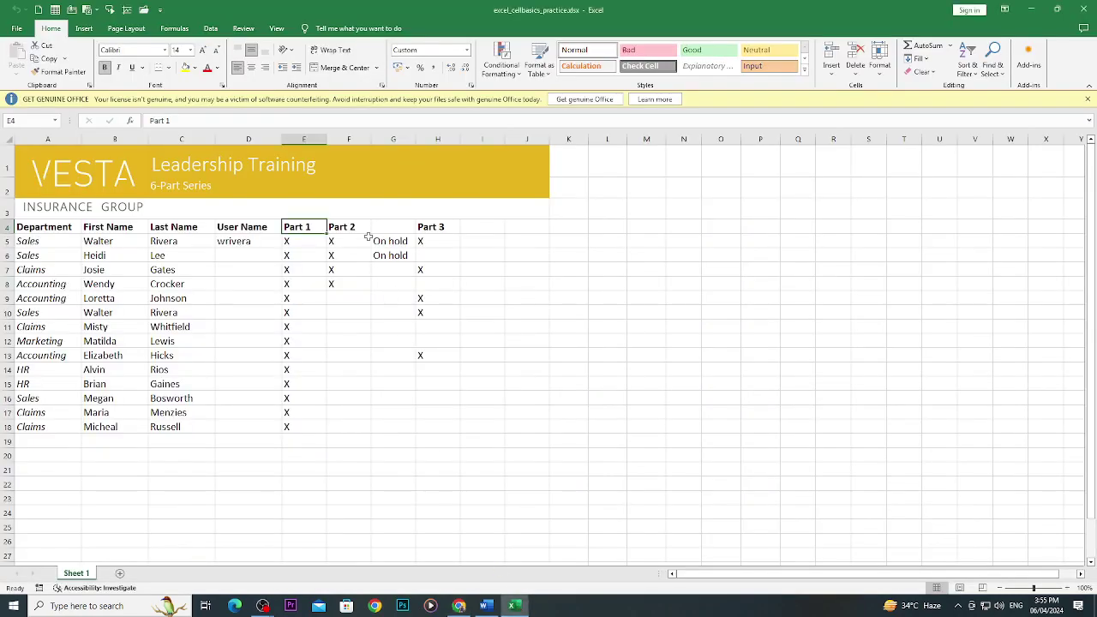
click(161, 227)
drag(161, 227, 298, 426)
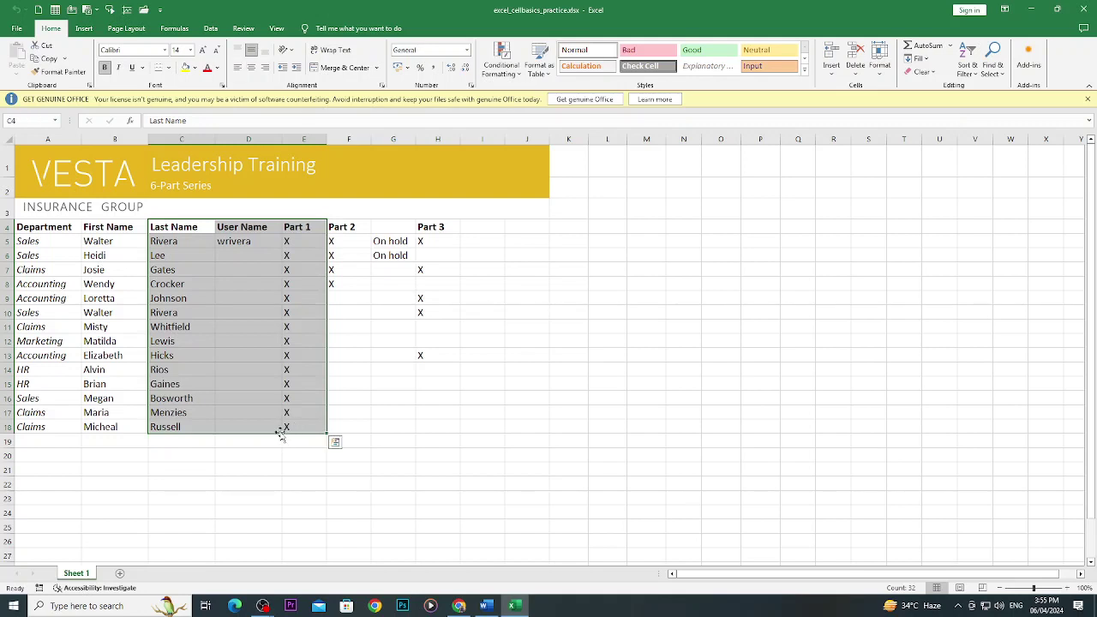
click(36, 120)
click(433, 284)
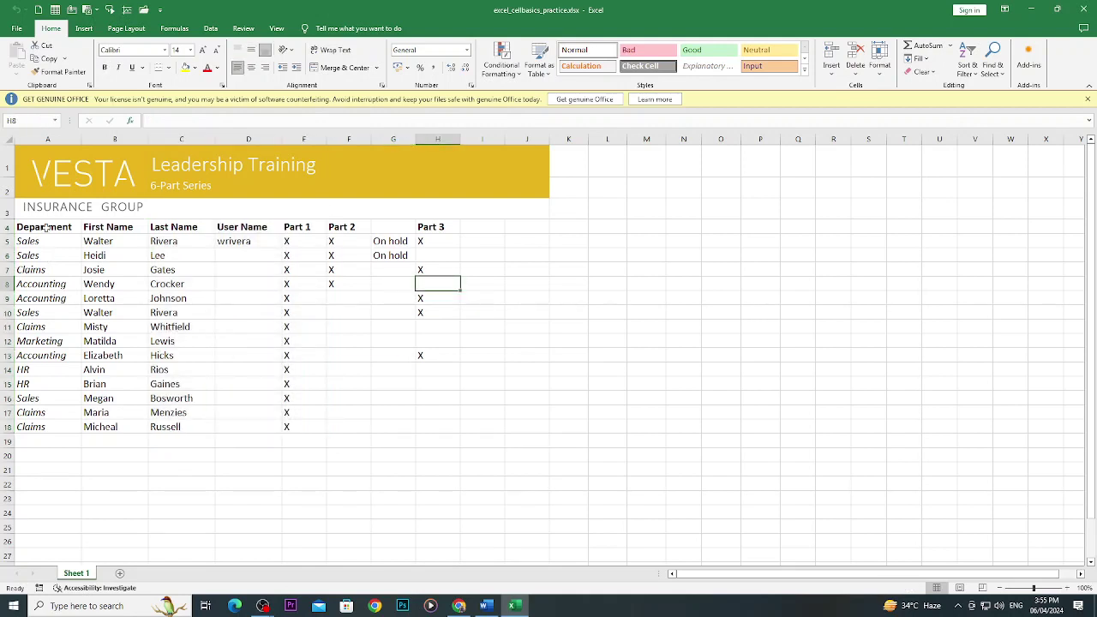
drag(47, 227, 209, 418)
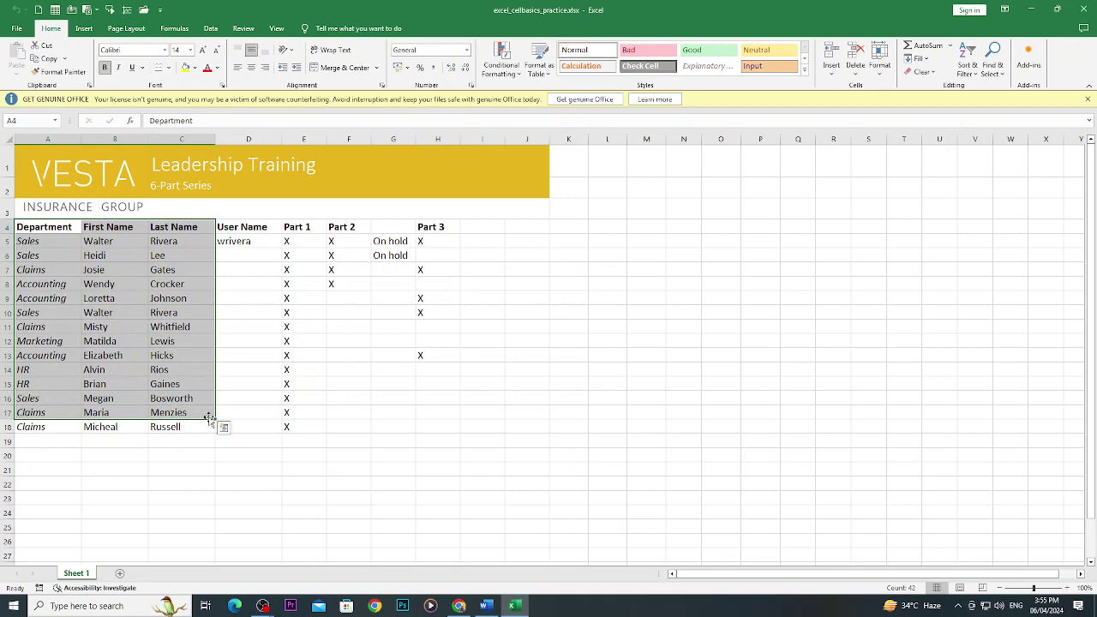
click(460, 606)
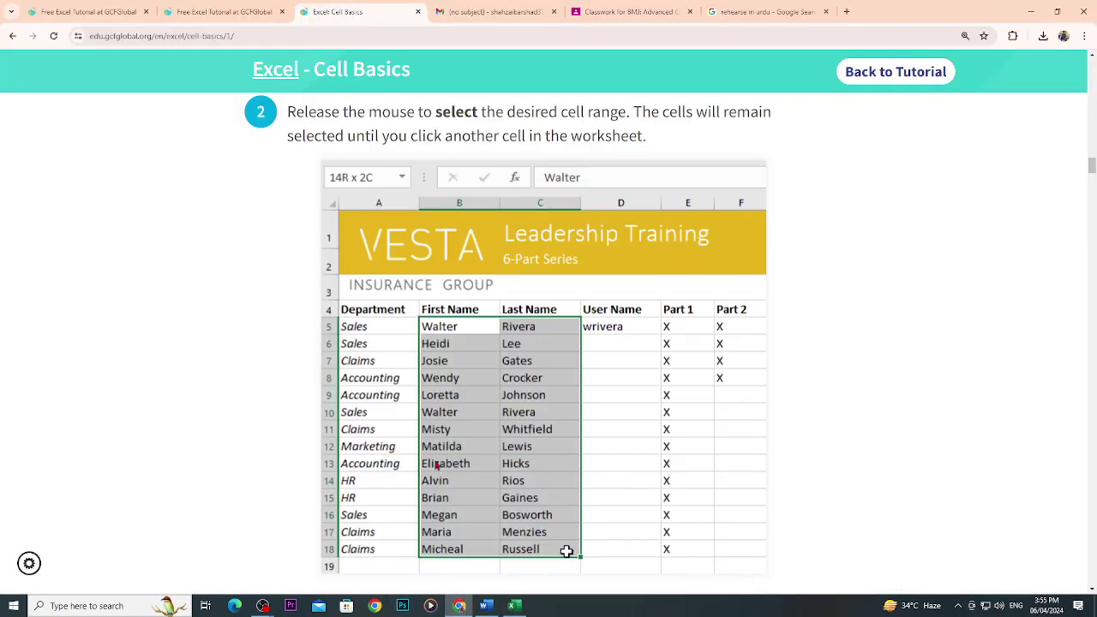
Scroll the tutorial back and forth to recheck the B5:C18 range example.
scroll(478, 517, up, 3)
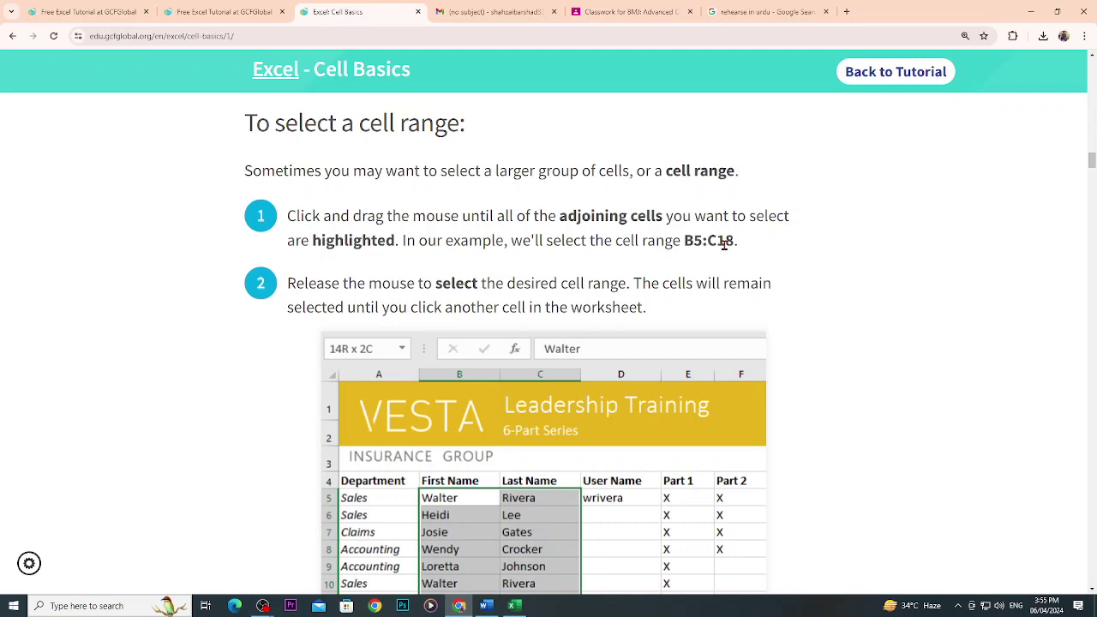
scroll(725, 291, down, 1)
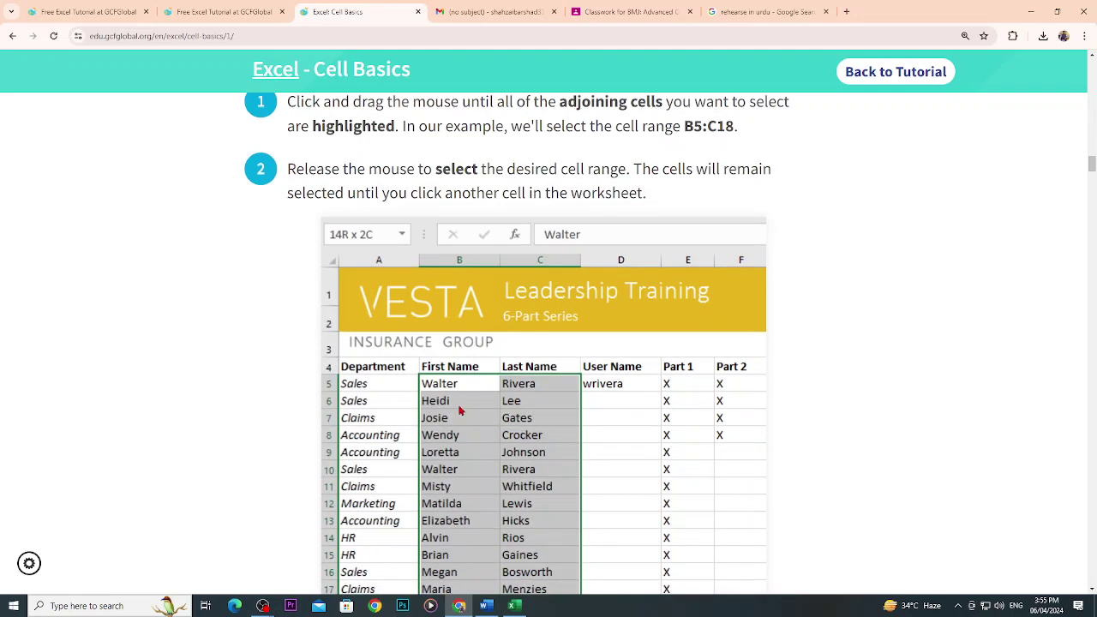
scroll(568, 541, down, 2)
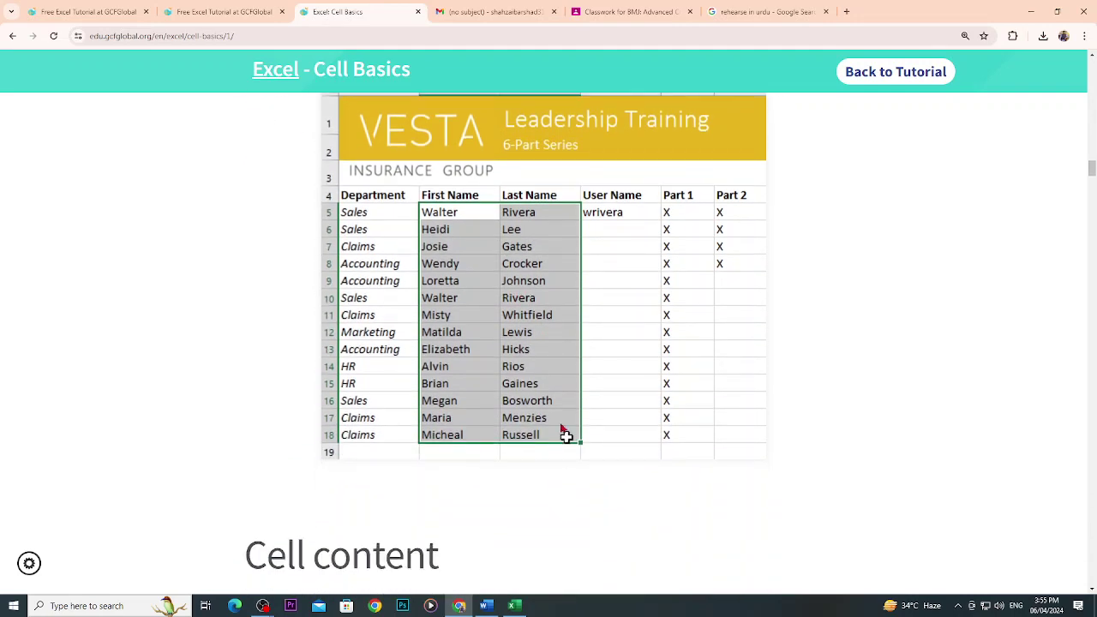
scroll(557, 429, up, 3)
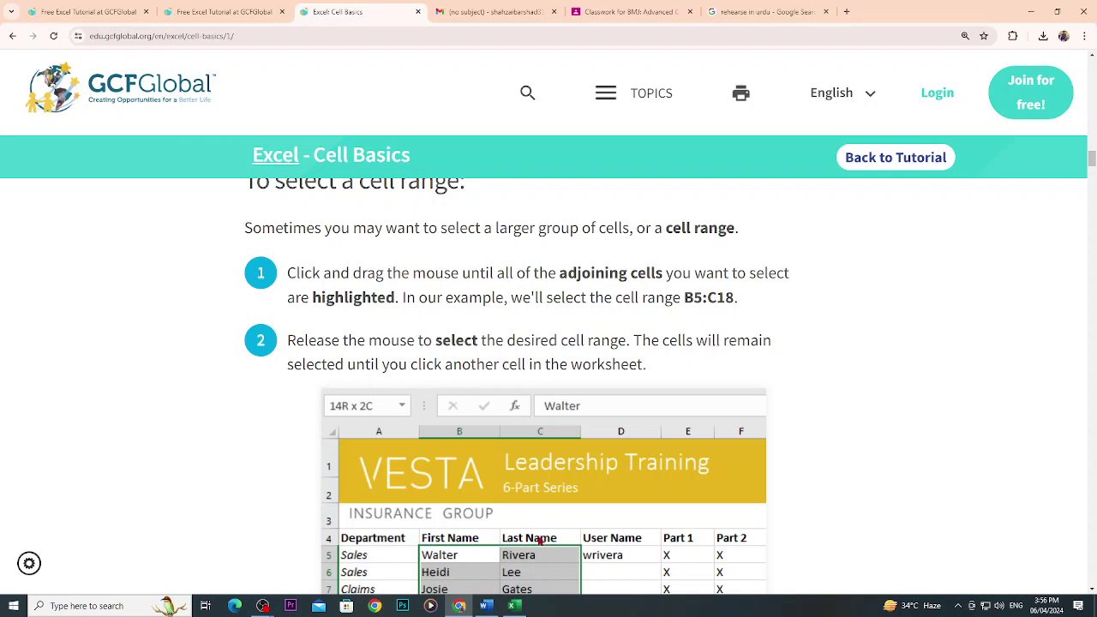
Select cell F8 in the practice workbook, then scroll the tutorial down to Cell content.
click(514, 606)
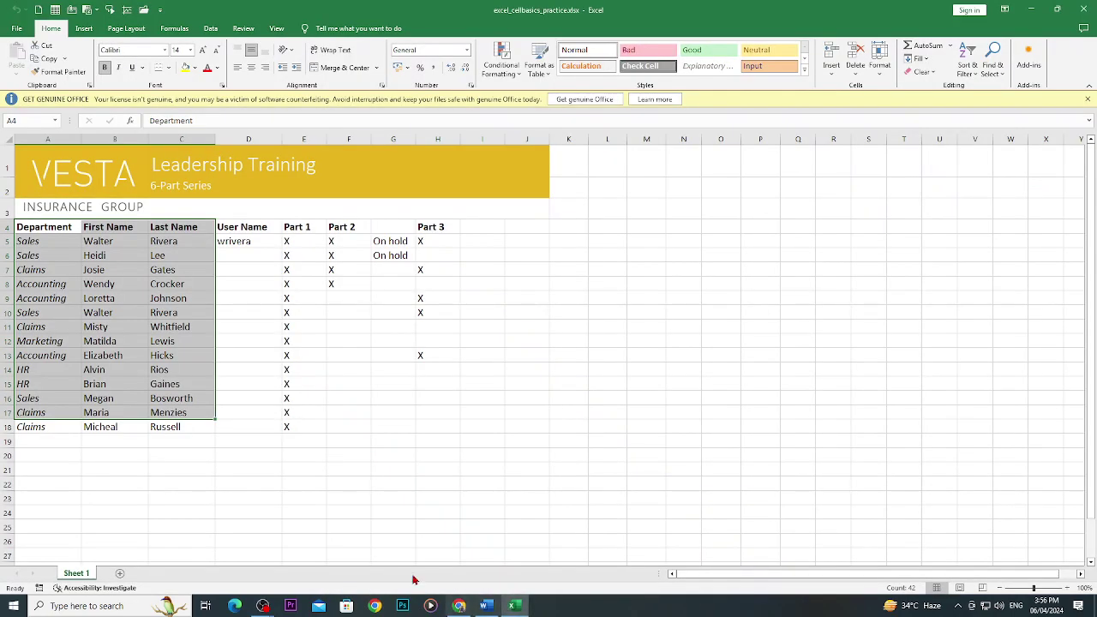
click(332, 285)
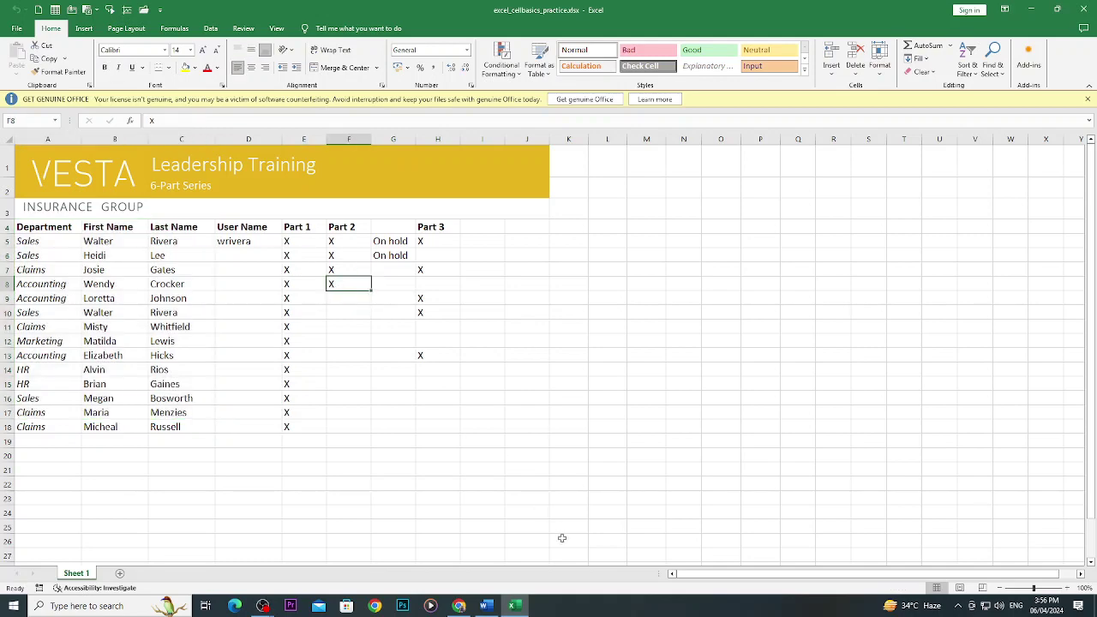
click(515, 606)
scroll(542, 474, down, 2)
scroll(540, 474, down, 5)
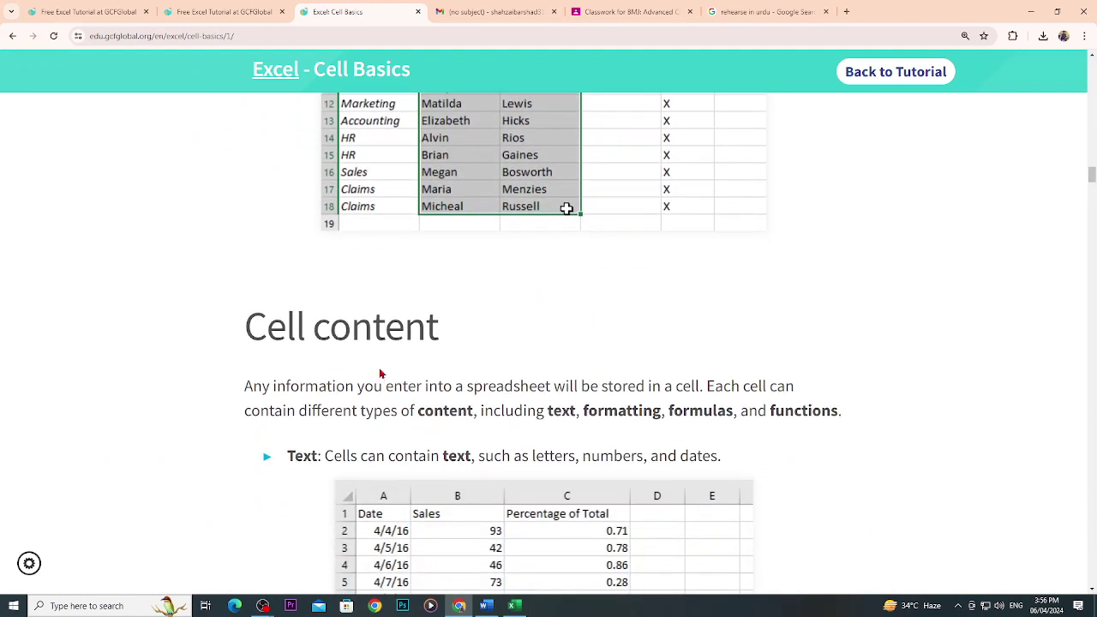
Scroll to Formatting attributes, highlighting its heading and the percentages example while reading.
scroll(380, 374, down, 1)
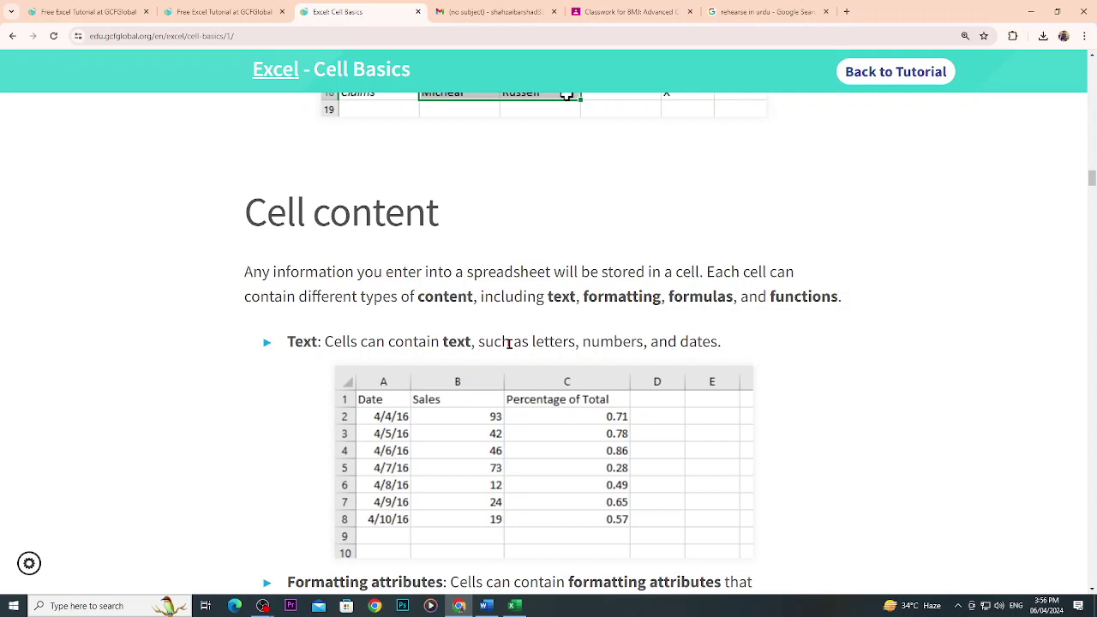
scroll(515, 357, down, 1)
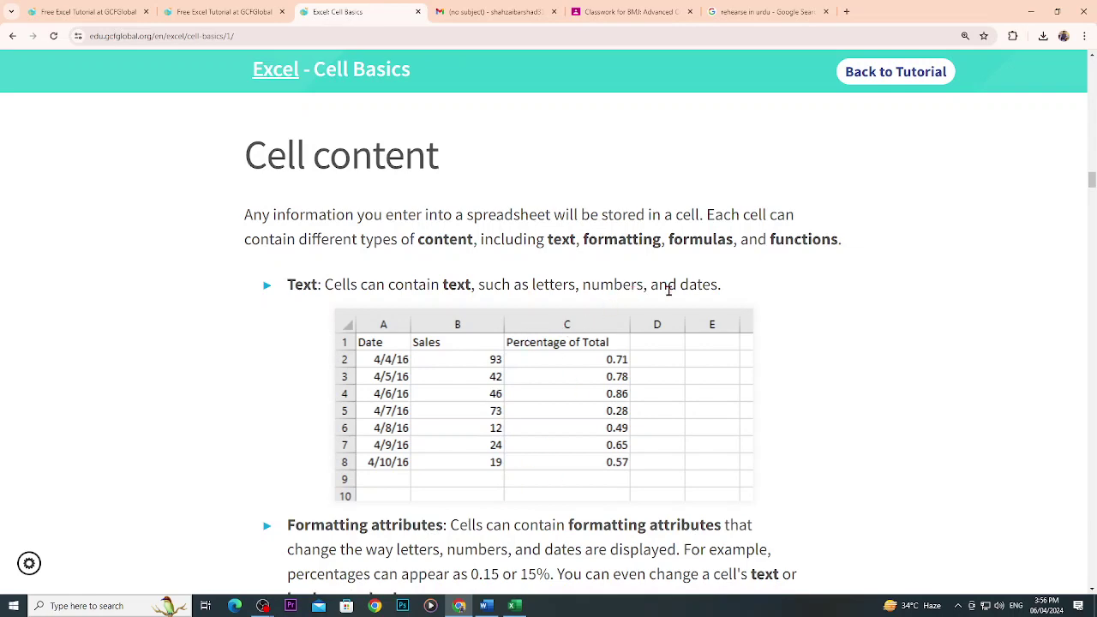
scroll(673, 290, down, 3)
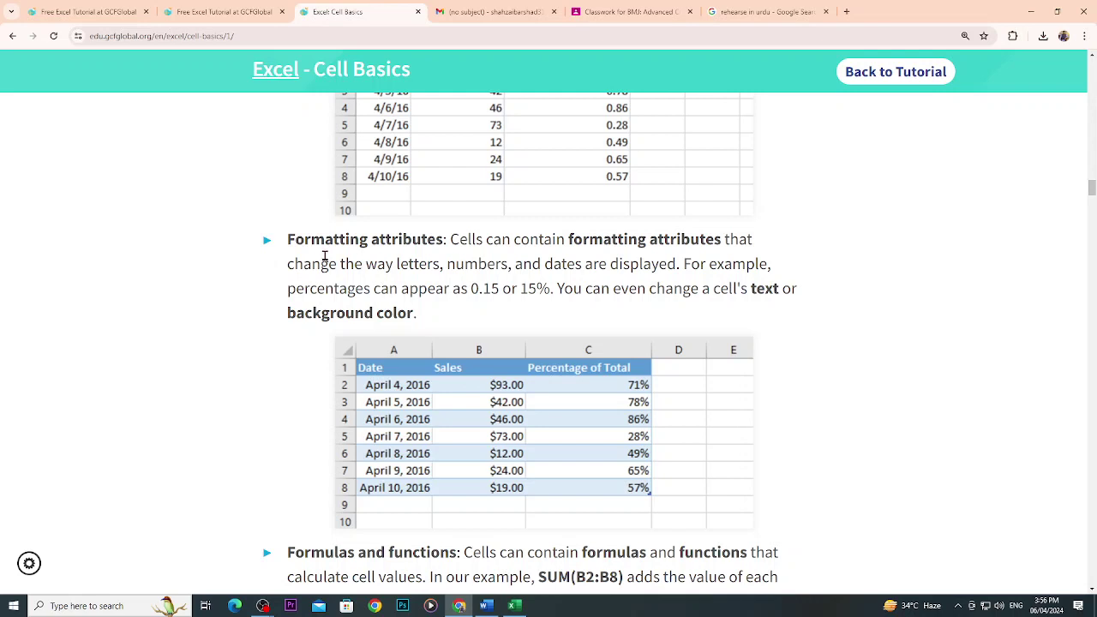
drag(288, 239, 441, 246)
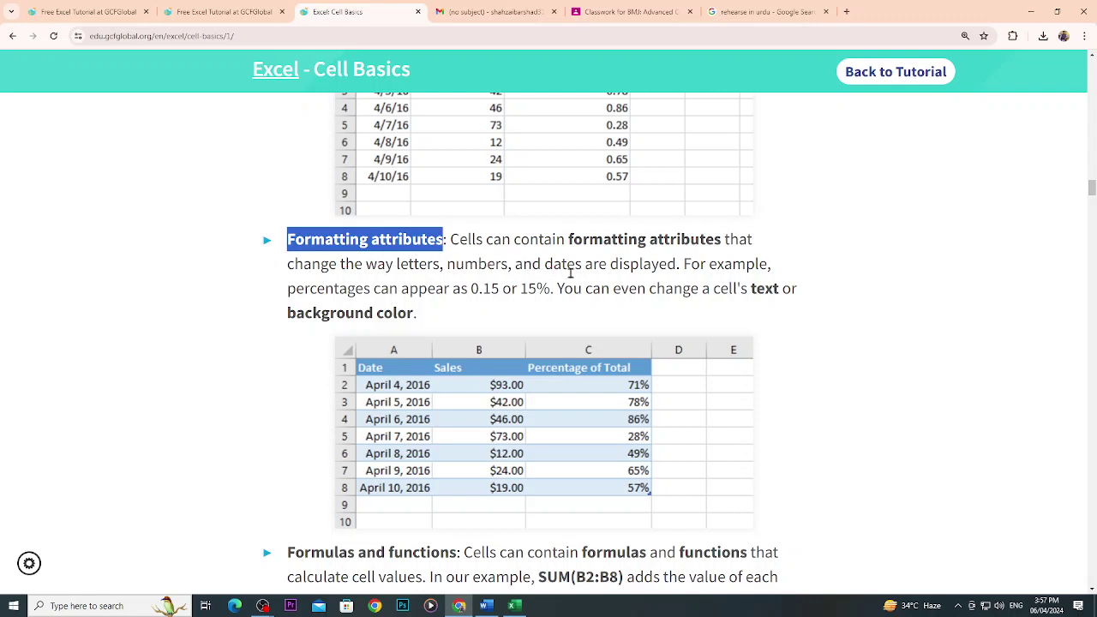
drag(339, 288, 480, 290)
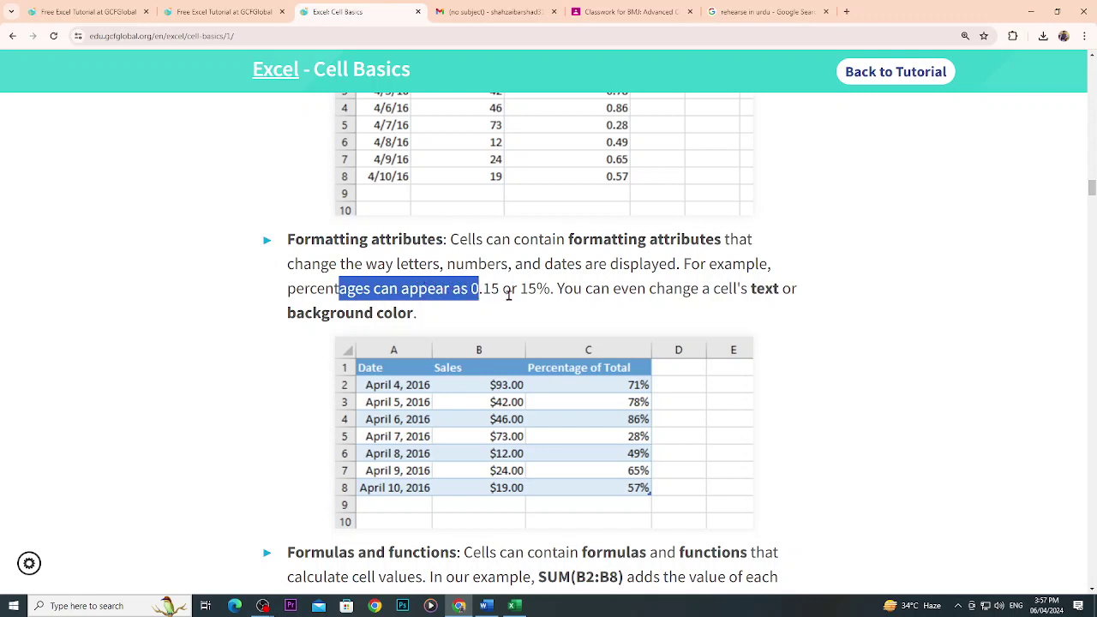
click(531, 292)
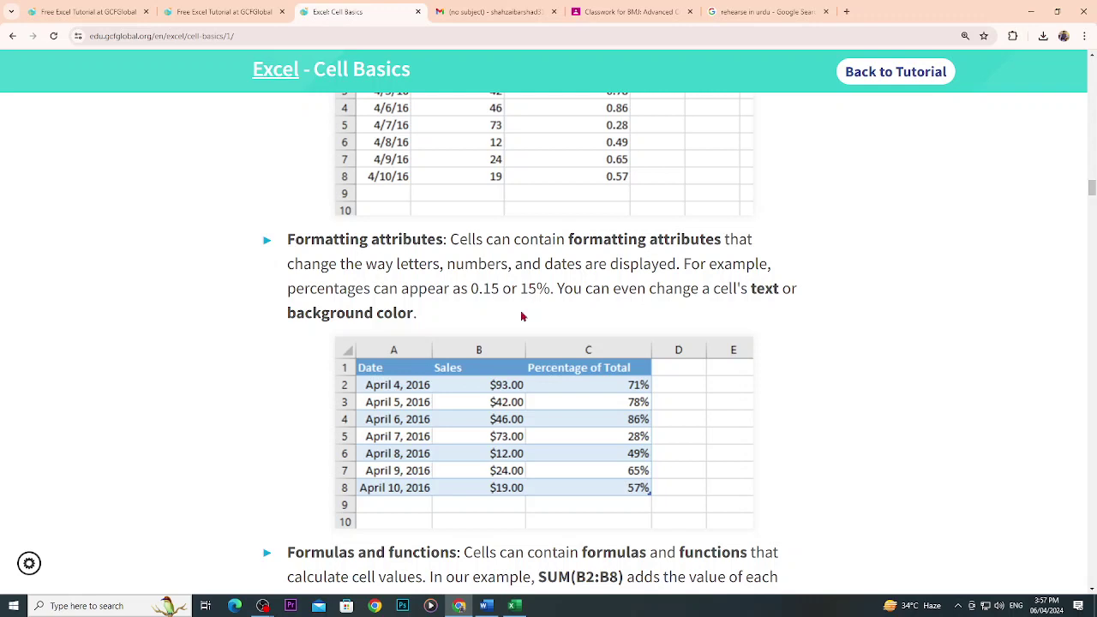
Scroll the tutorial down to the 'To insert content' steps, then return to the Excel workbook.
scroll(531, 420, down, 3)
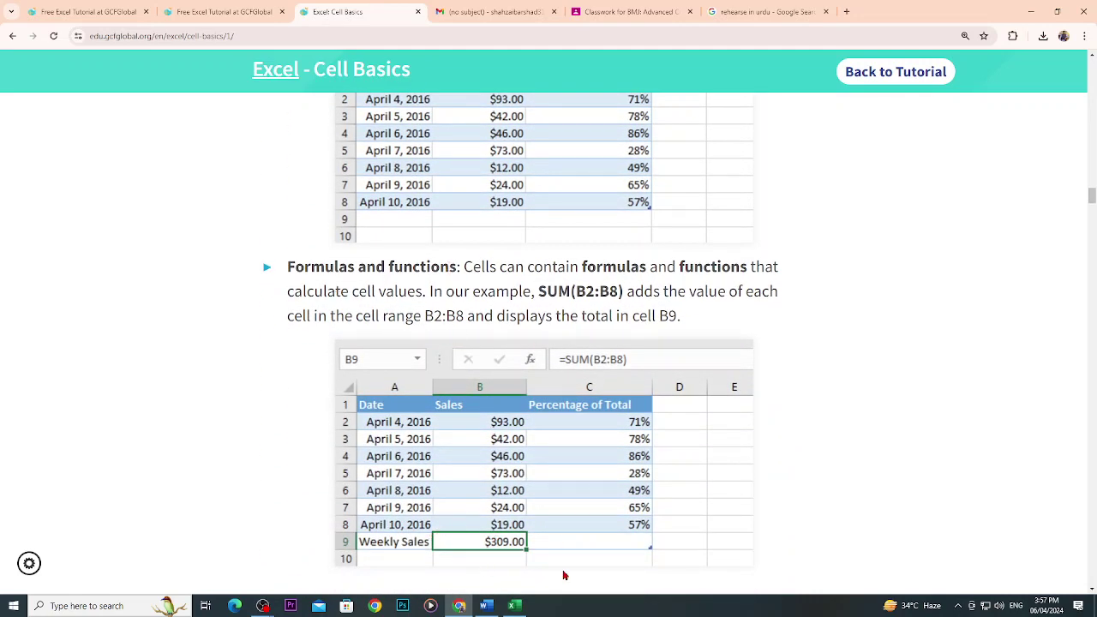
scroll(443, 504, down, 1)
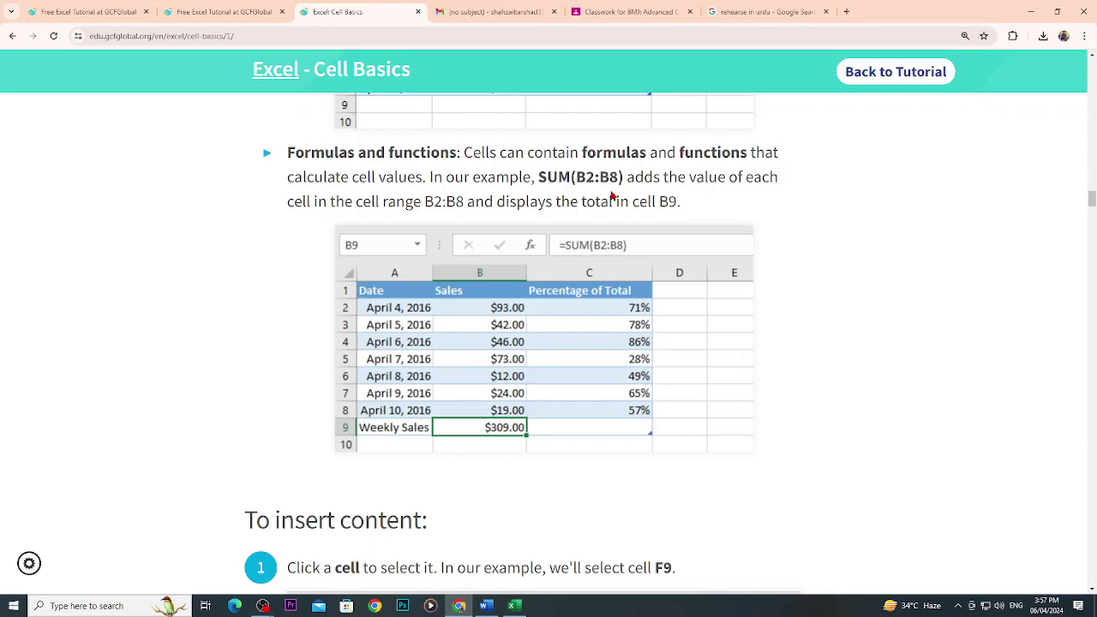
scroll(429, 291, down, 2)
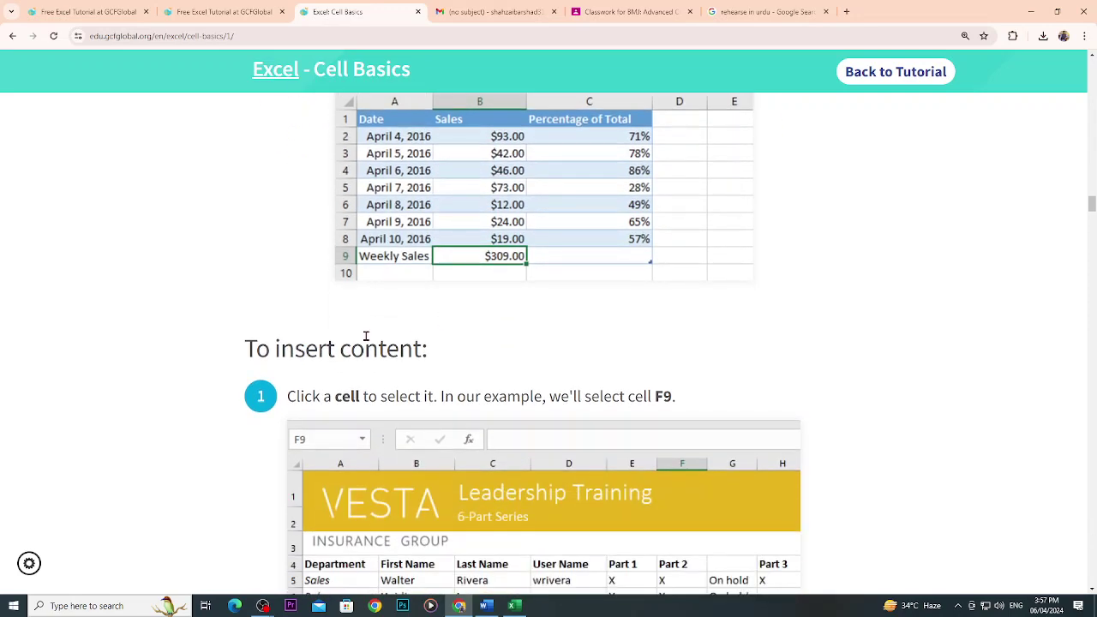
scroll(397, 354, down, 2)
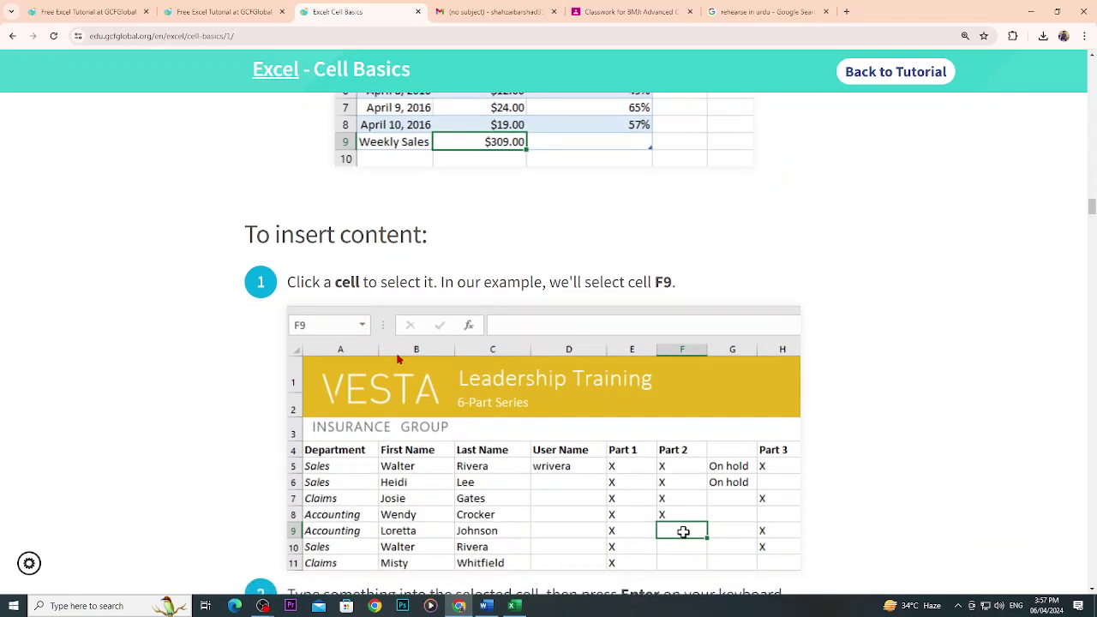
scroll(398, 359, down, 3)
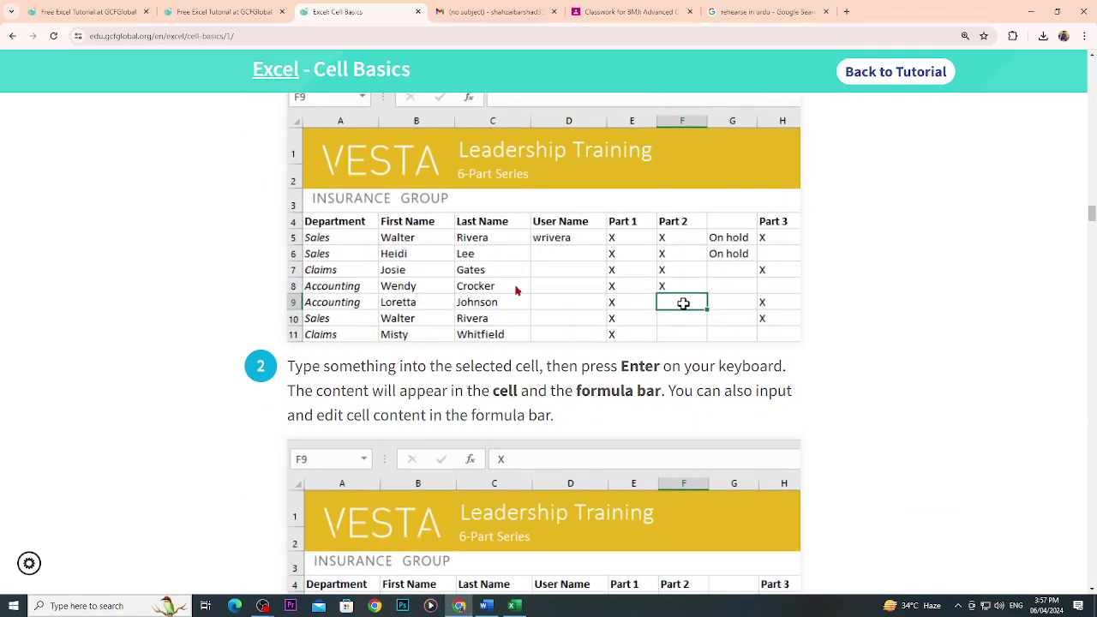
scroll(519, 291, down, 1)
scroll(457, 324, down, 1)
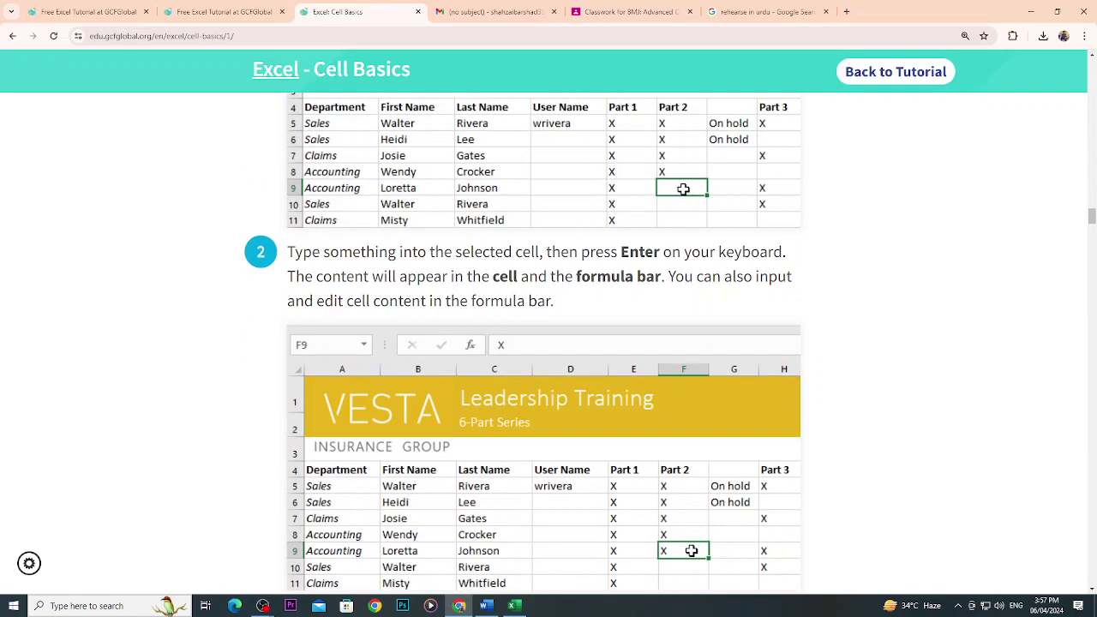
click(514, 606)
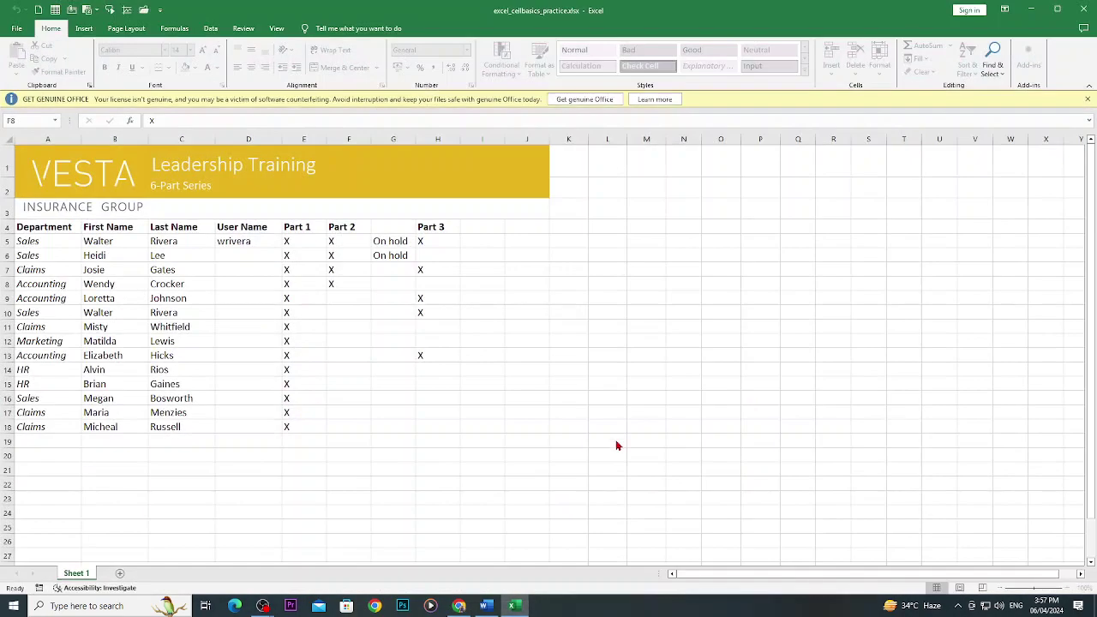
Enter y in F11 and z in F13 under Part 2, checking the tutorial between entries.
click(343, 327)
text(y)
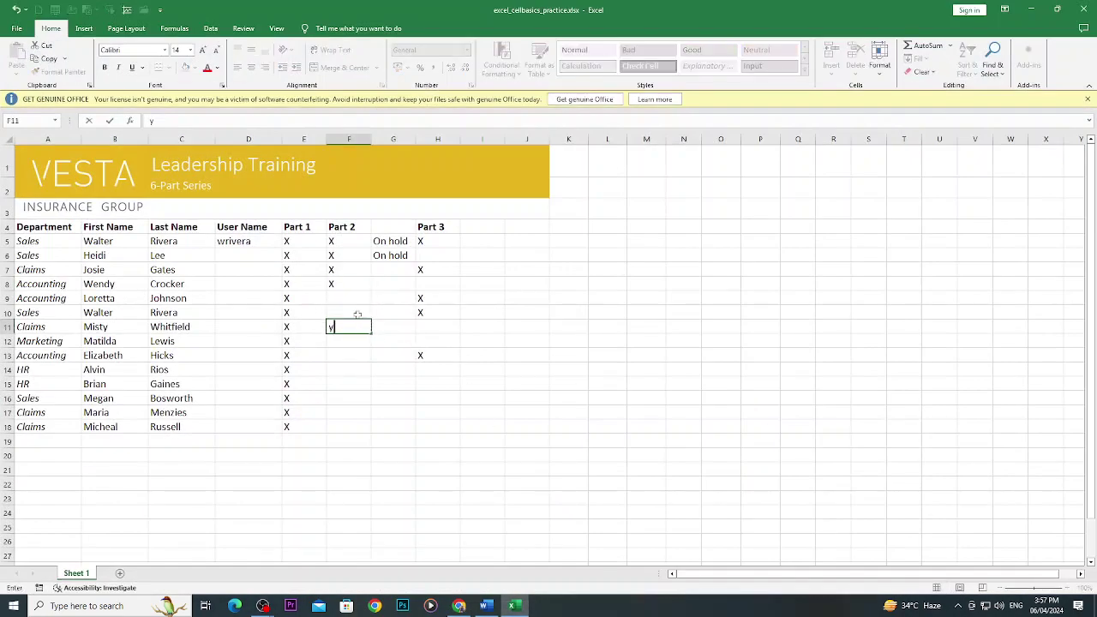
key(Return)
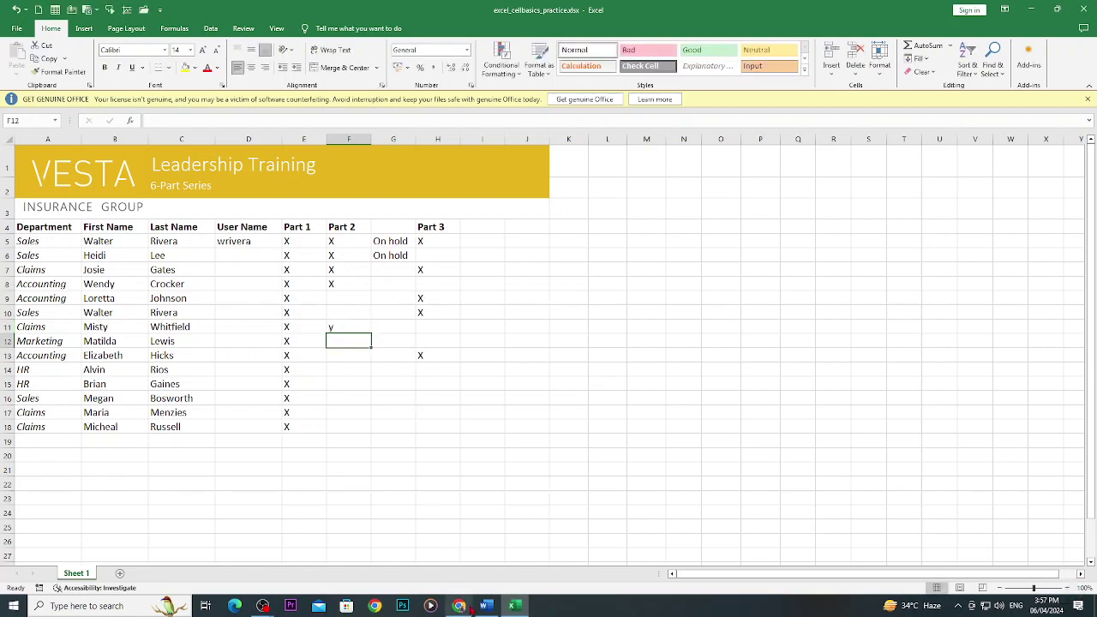
click(459, 607)
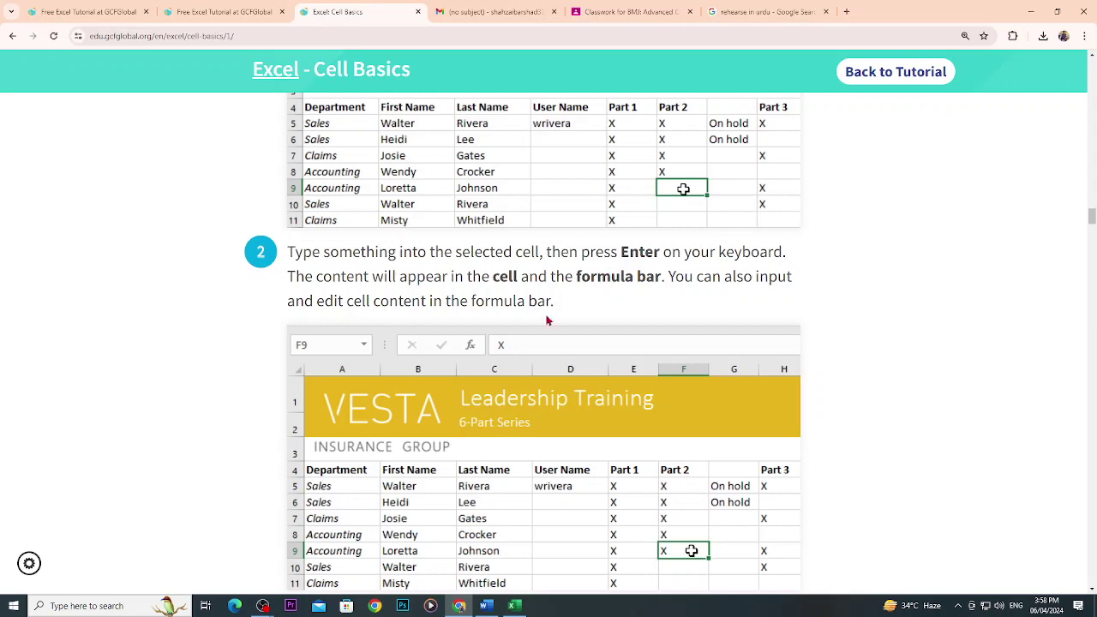
click(514, 607)
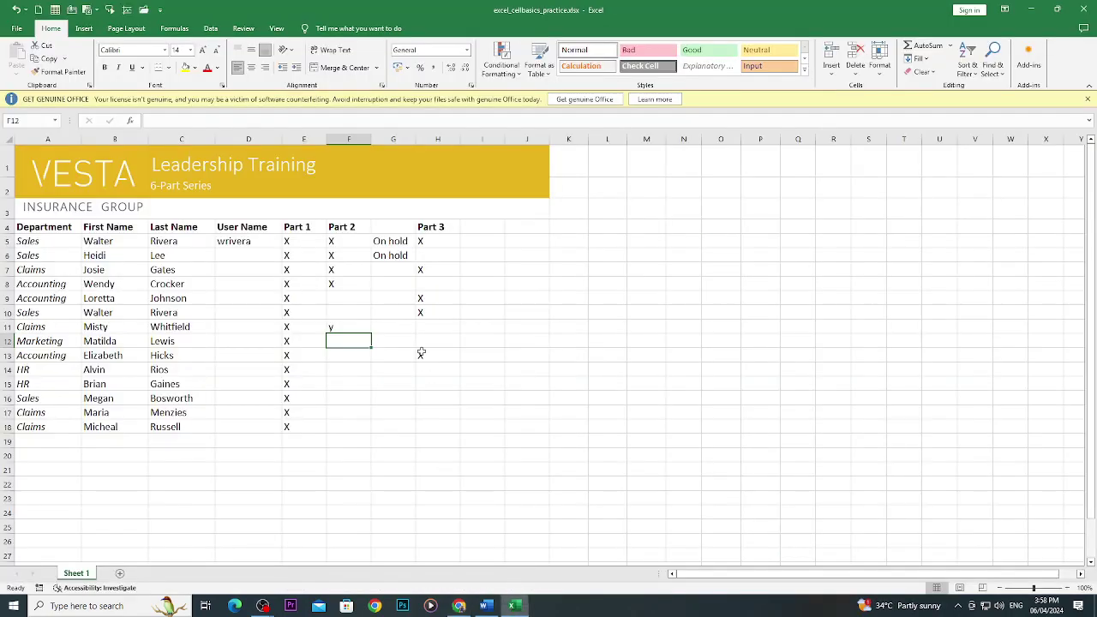
click(346, 358)
text(z)
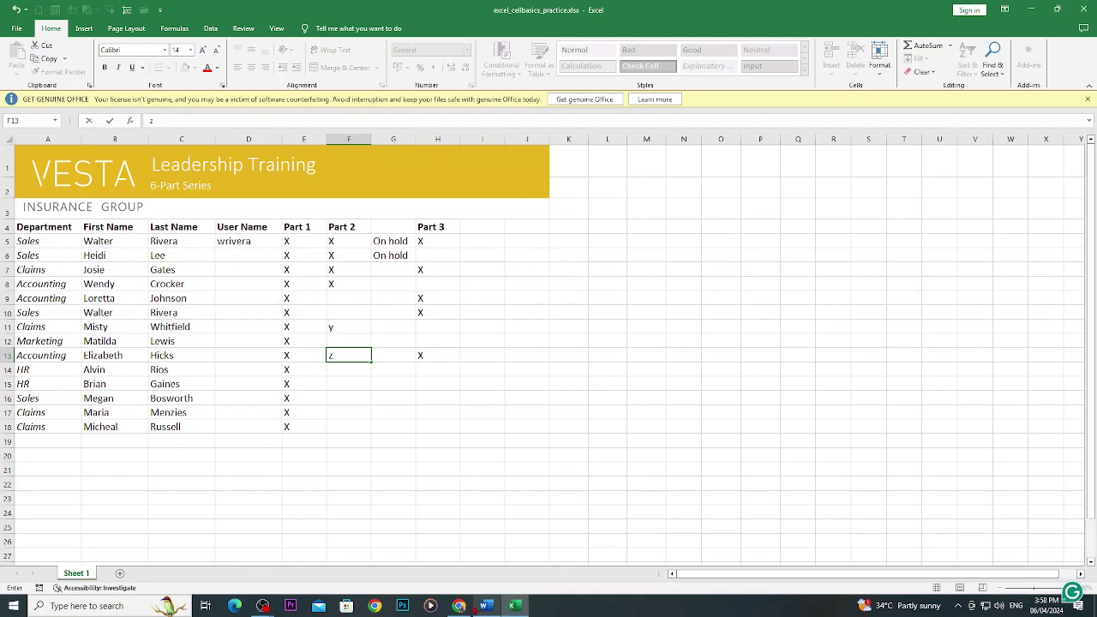
click(463, 606)
Scroll through the 'To delete (or clear) cell content' steps, then switch back to Excel.
scroll(336, 335, down, 5)
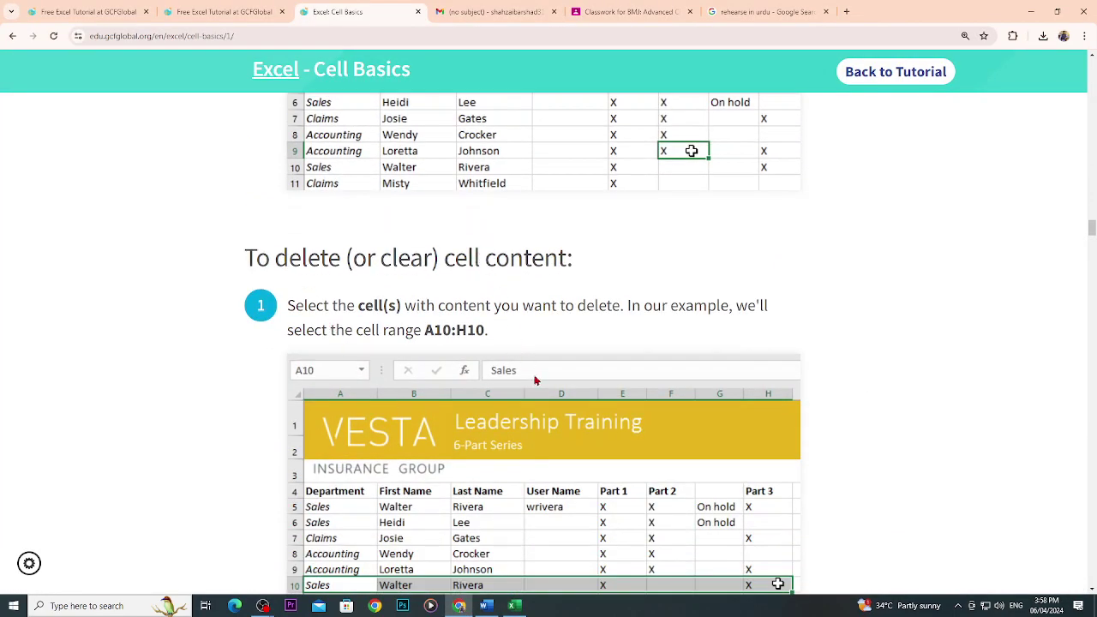
scroll(542, 395, down, 3)
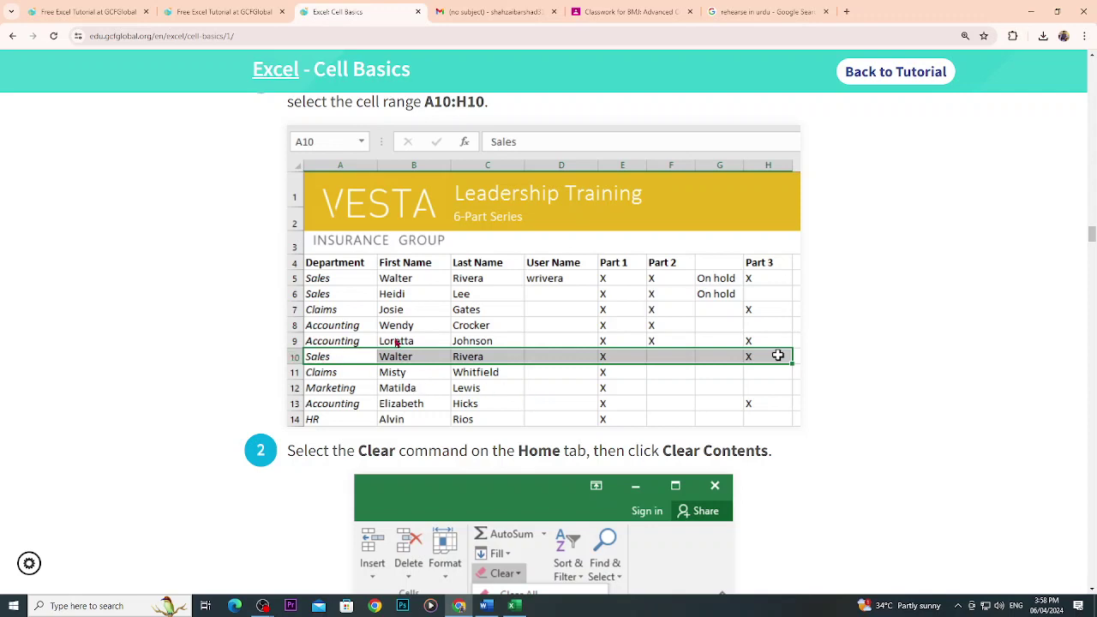
scroll(545, 441, down, 2)
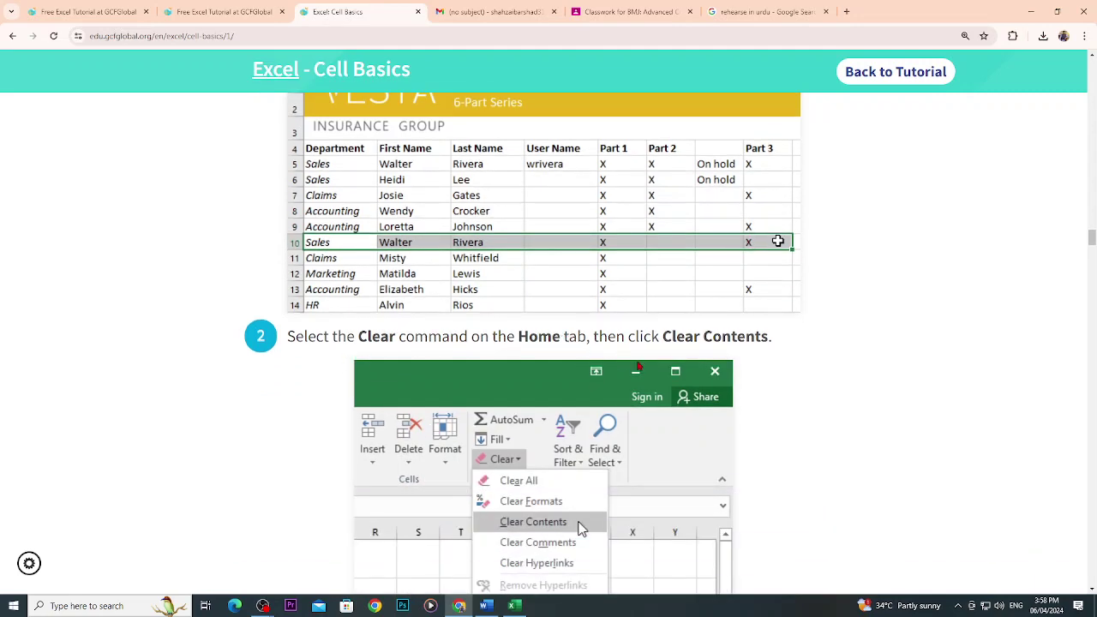
scroll(700, 359, down, 1)
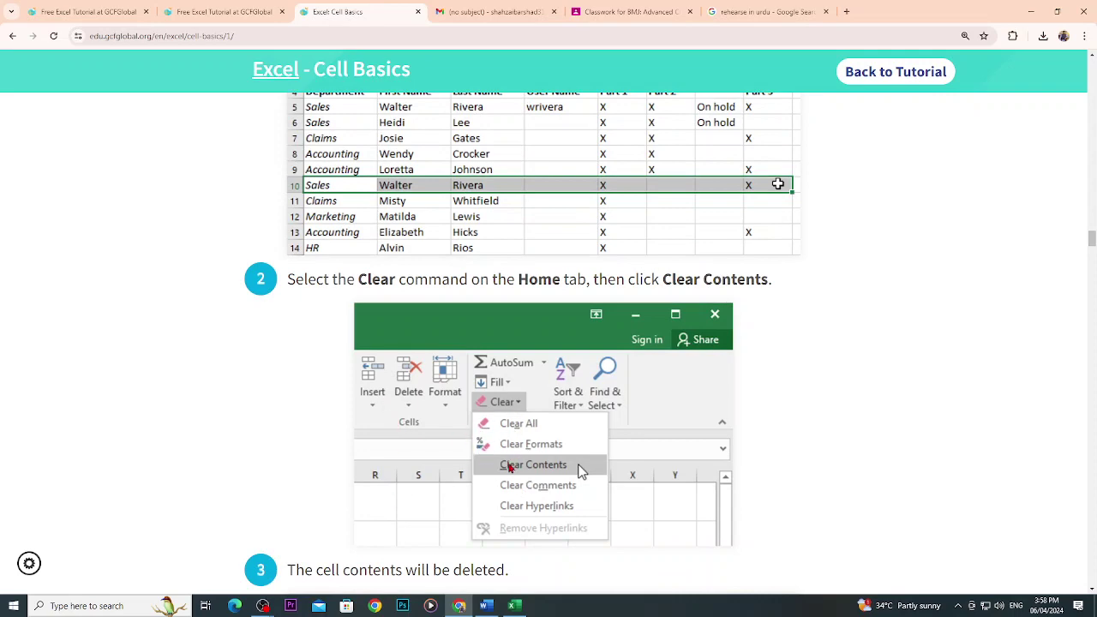
scroll(582, 471, down, 5)
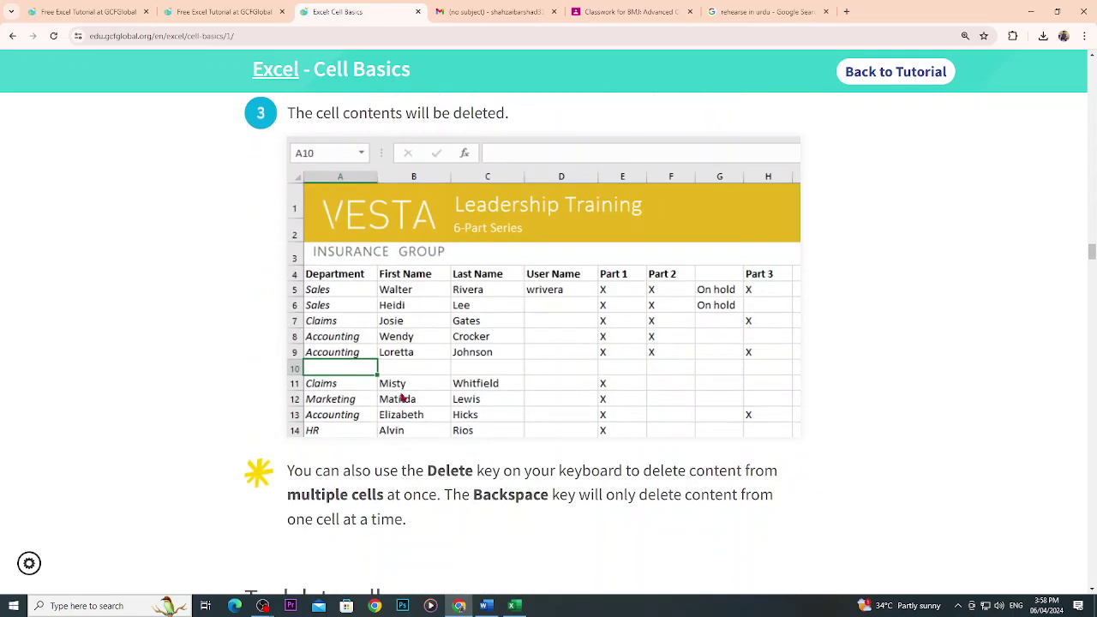
click(513, 606)
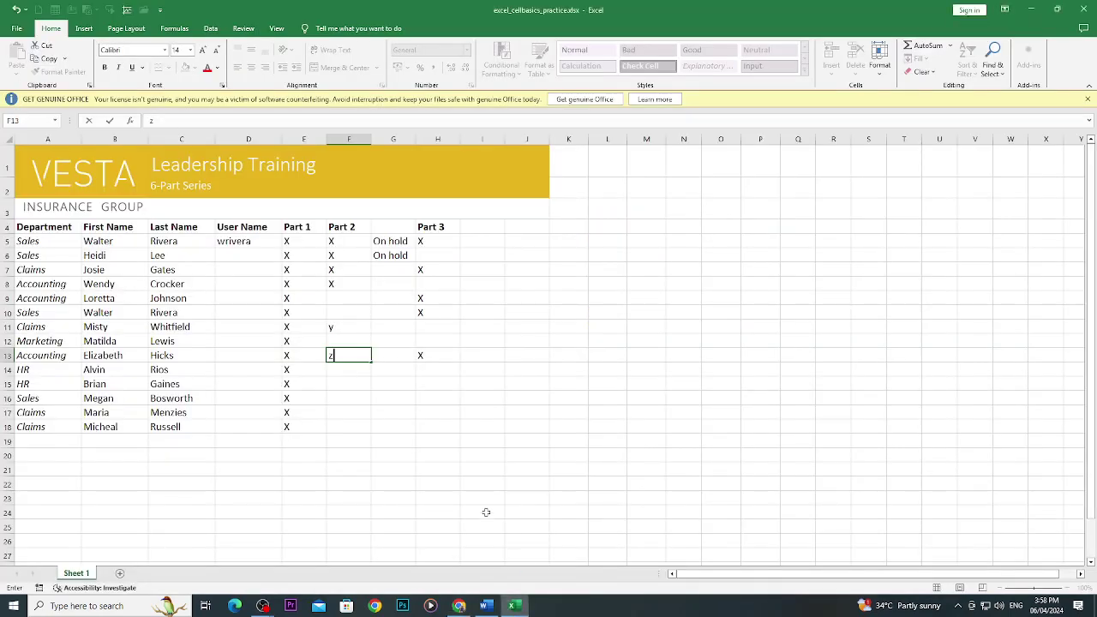
Select A10:H10 and use Clear Contents to leave row 10 empty.
drag(27, 312, 439, 313)
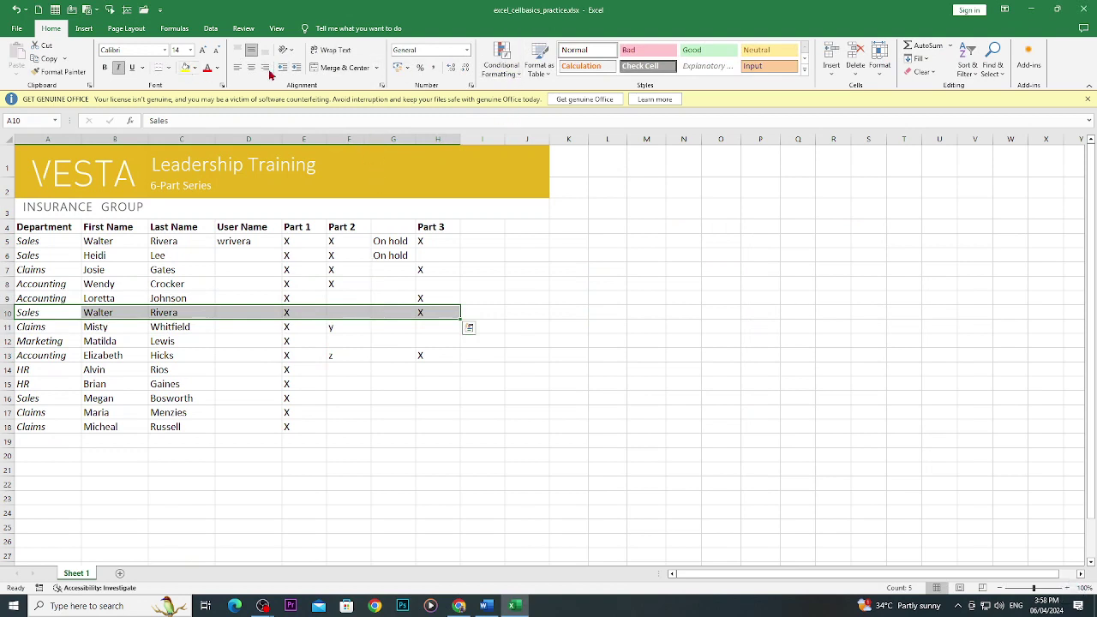
click(932, 79)
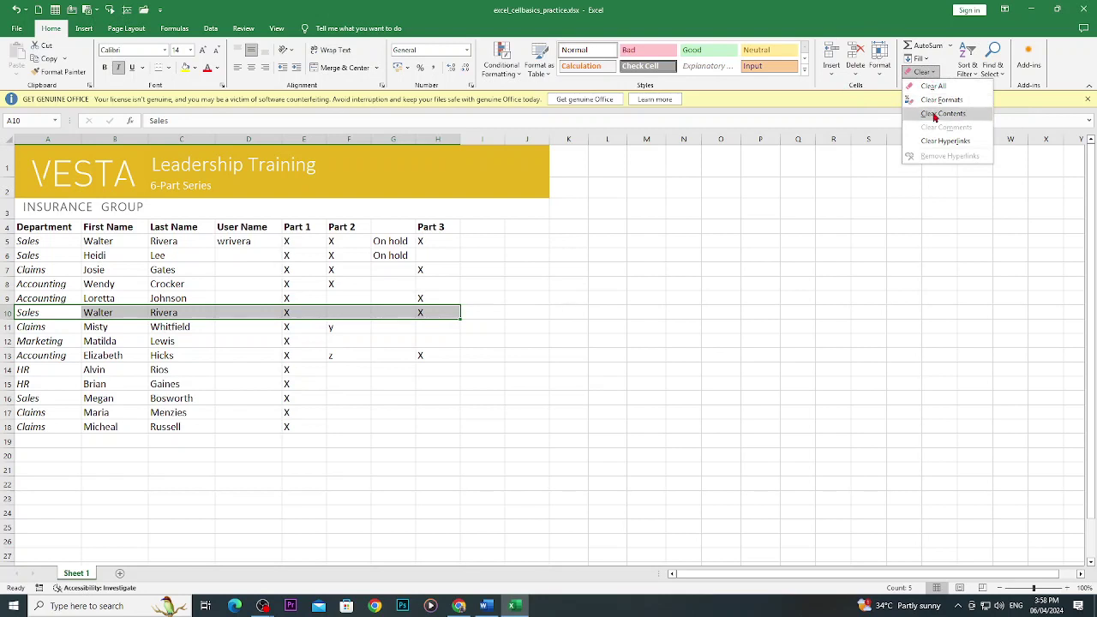
click(936, 115)
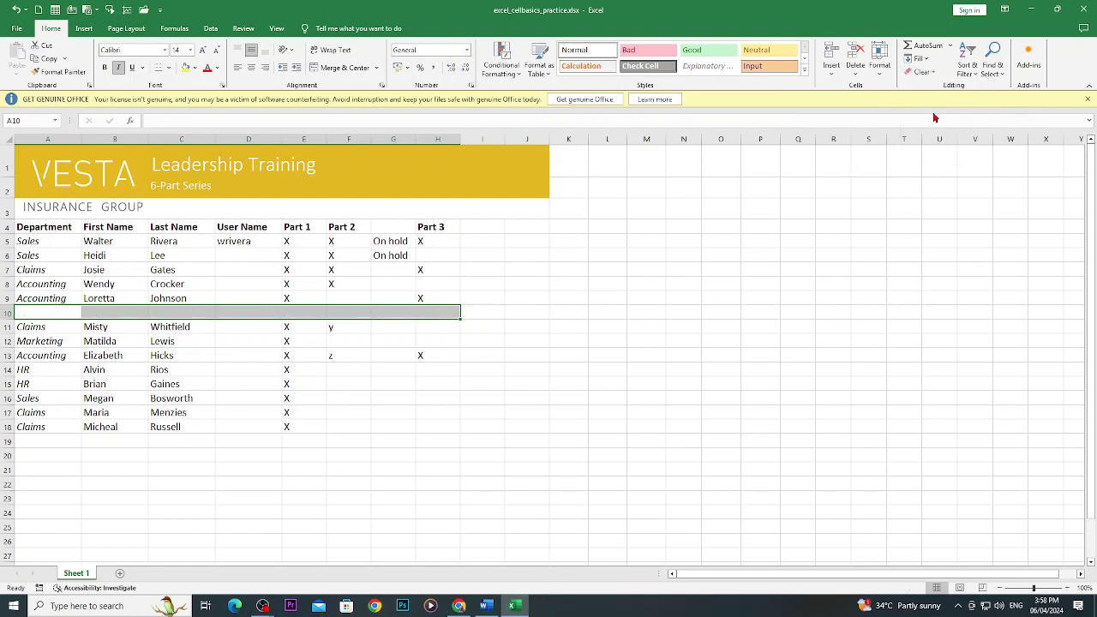
click(103, 341)
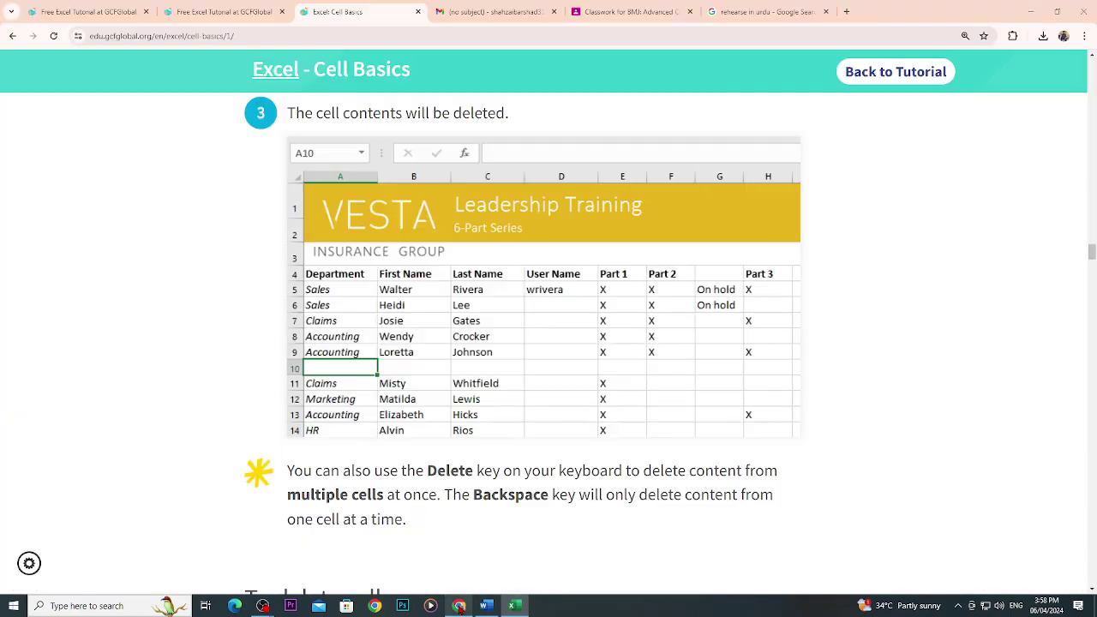
Read the tutorial's 'To delete cells' steps, then return to Excel and select A10:H10.
click(459, 606)
scroll(400, 484, down, 3)
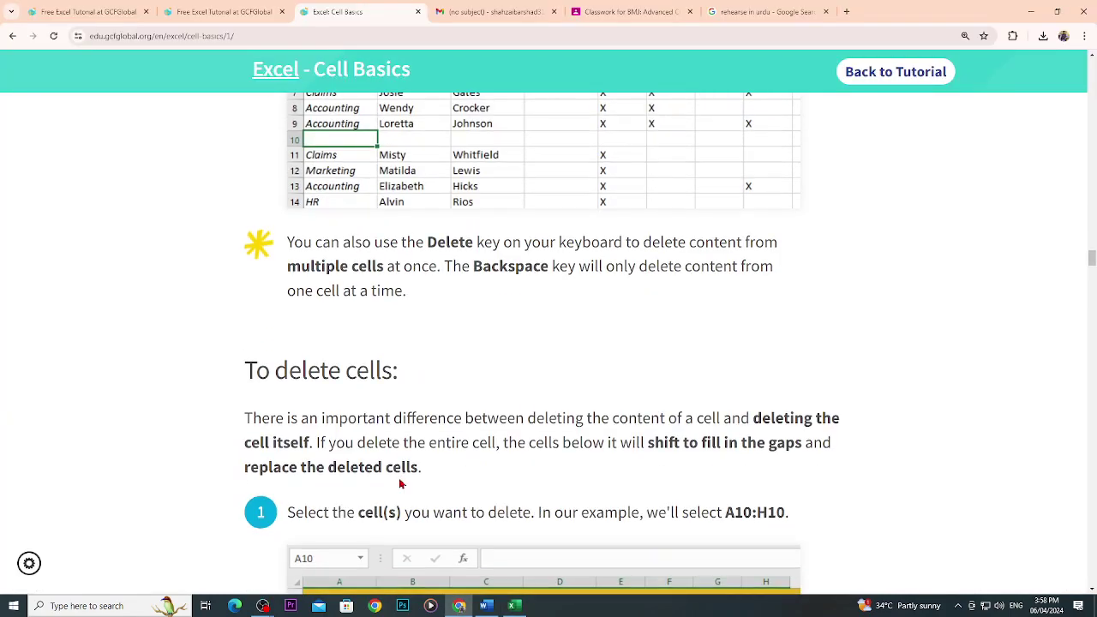
scroll(367, 348, down, 3)
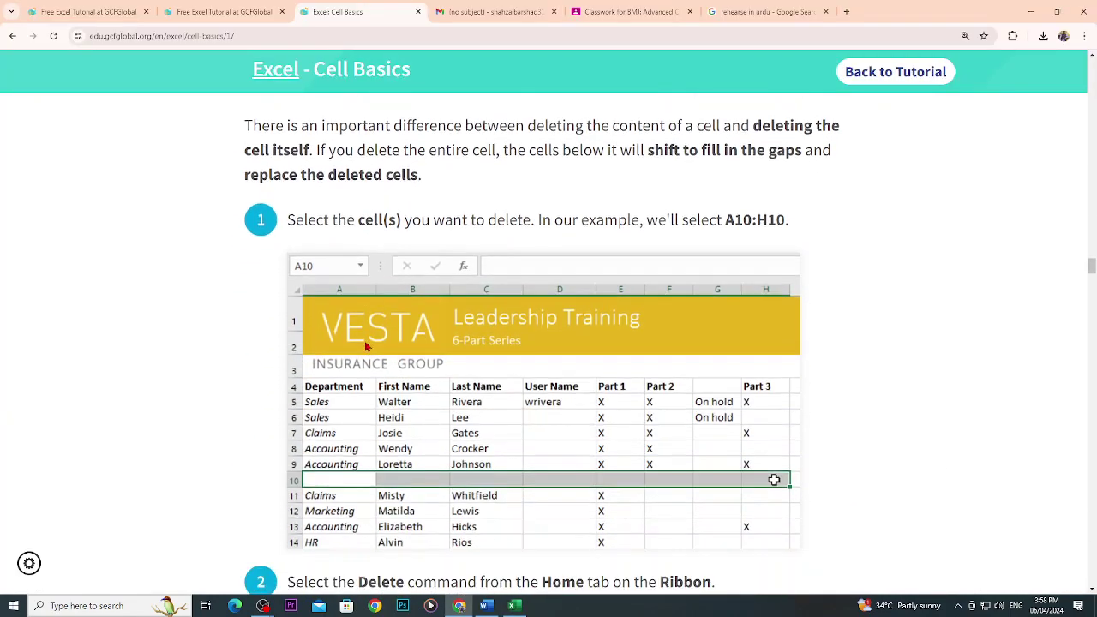
scroll(366, 346, down, 1)
scroll(366, 346, down, 3)
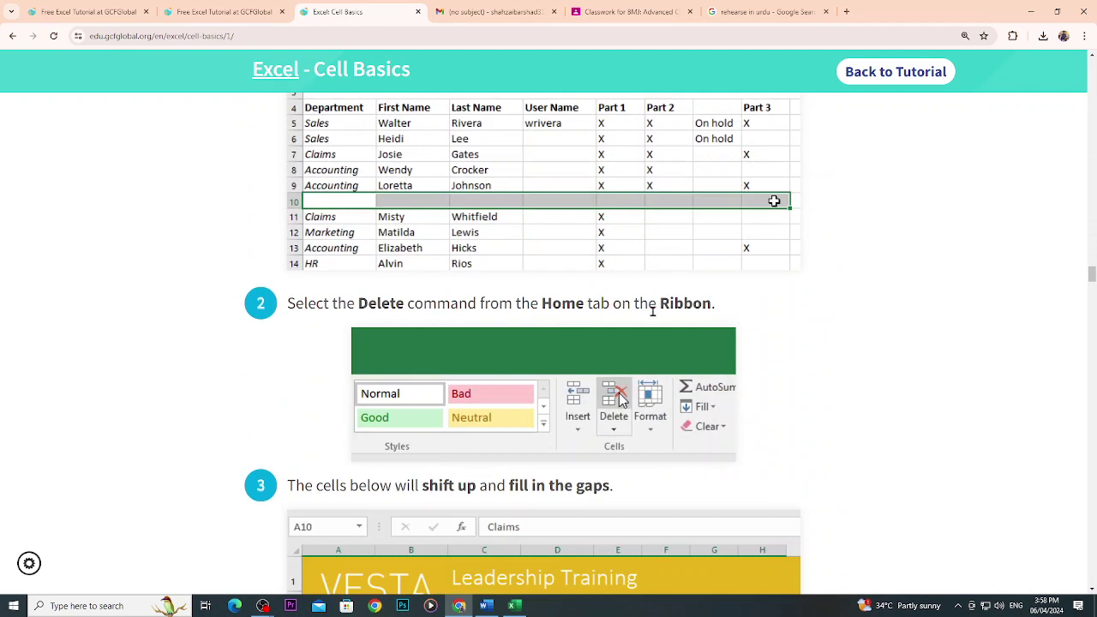
scroll(676, 312, down, 3)
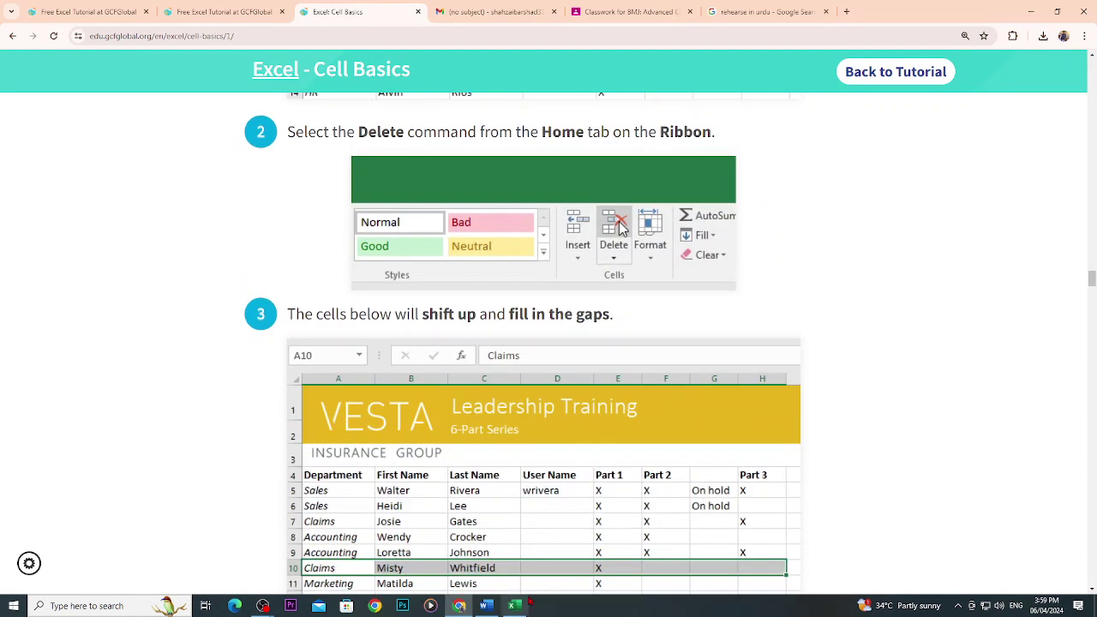
click(513, 606)
drag(38, 313, 440, 311)
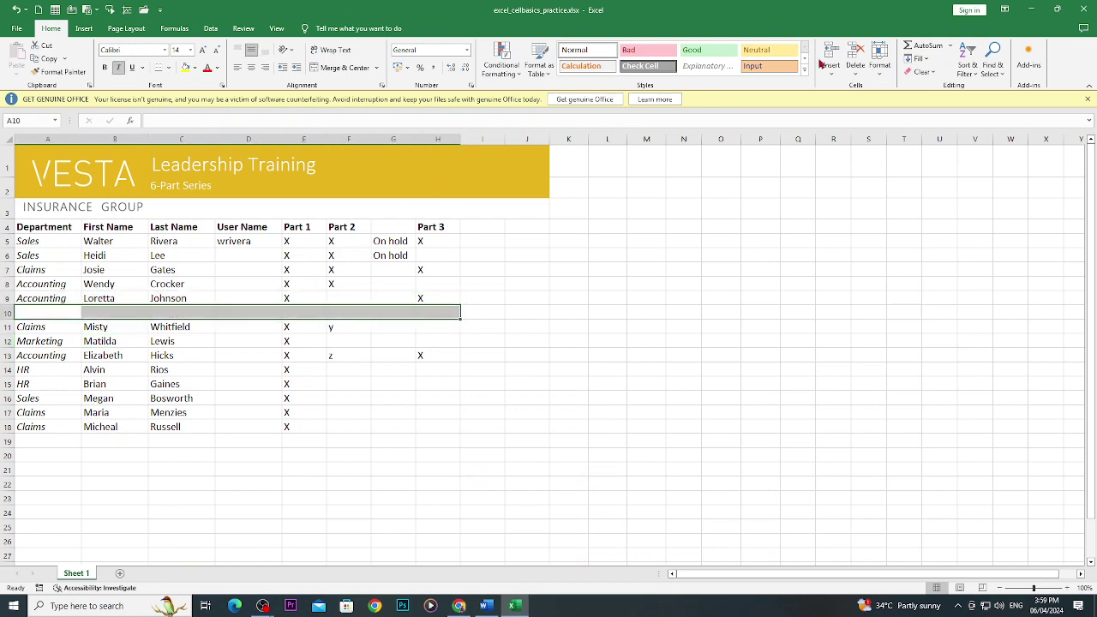
Delete the empty row-10 cells so rows shift up, and delete the Part 3 column.
click(856, 75)
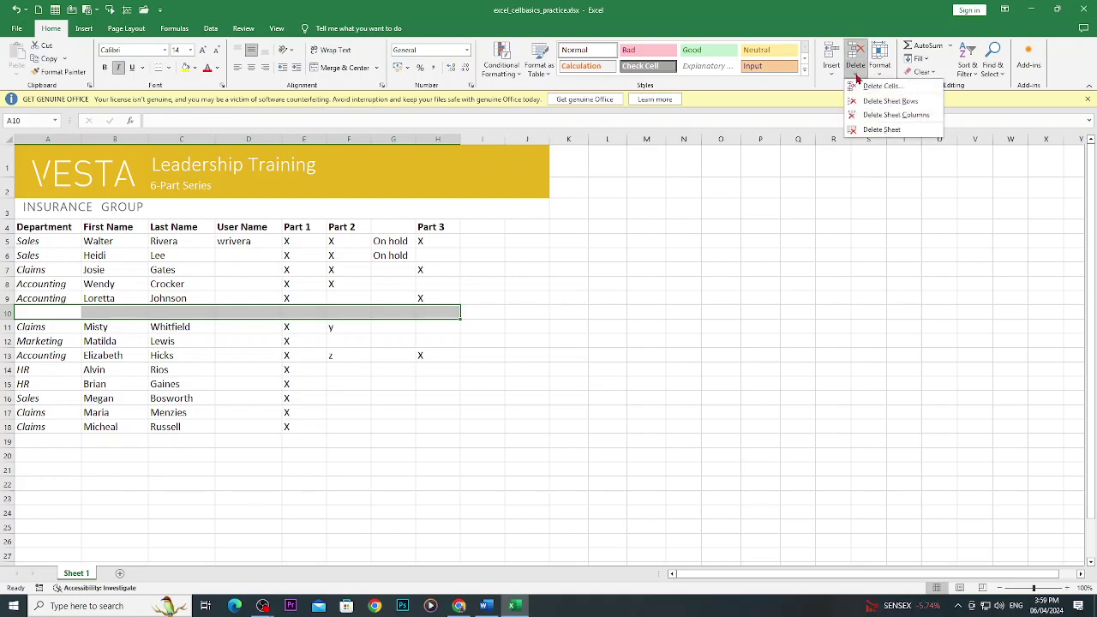
click(851, 56)
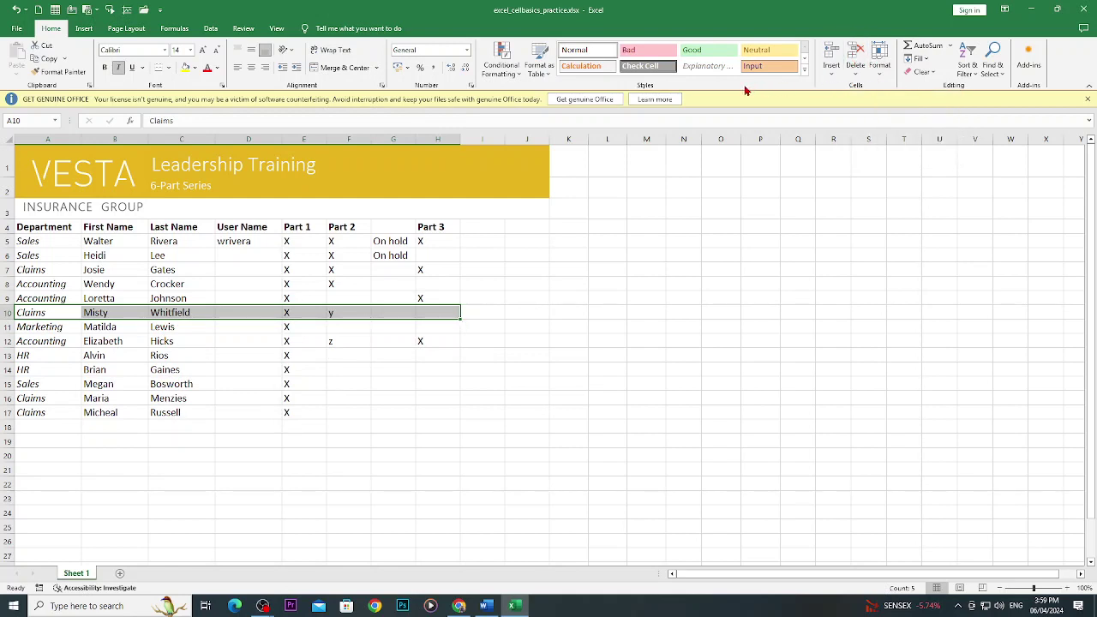
drag(434, 230, 441, 418)
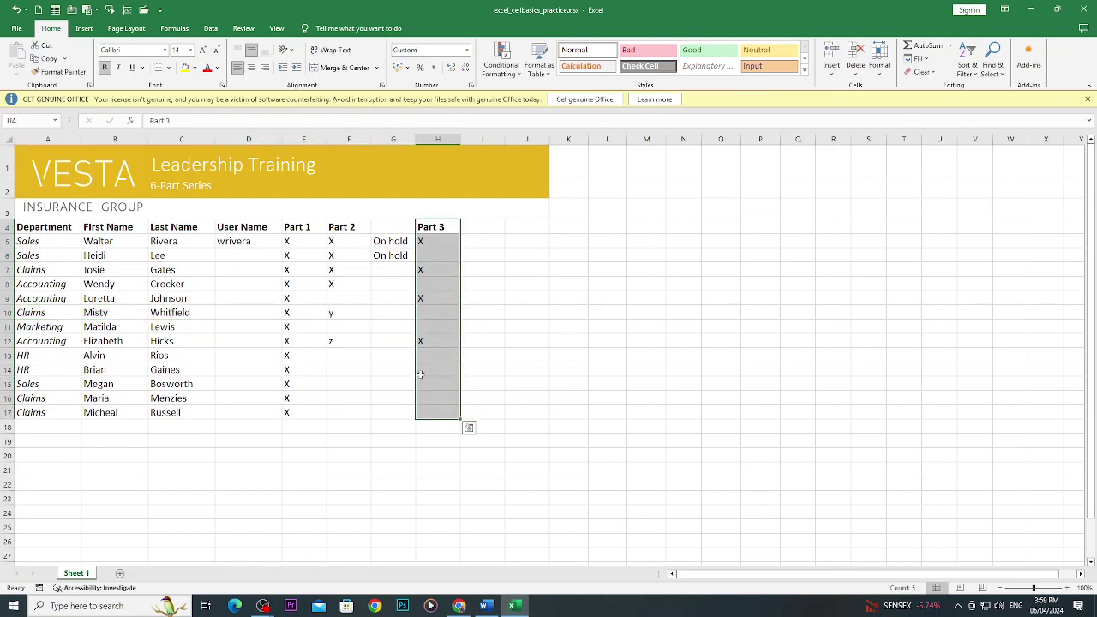
click(855, 73)
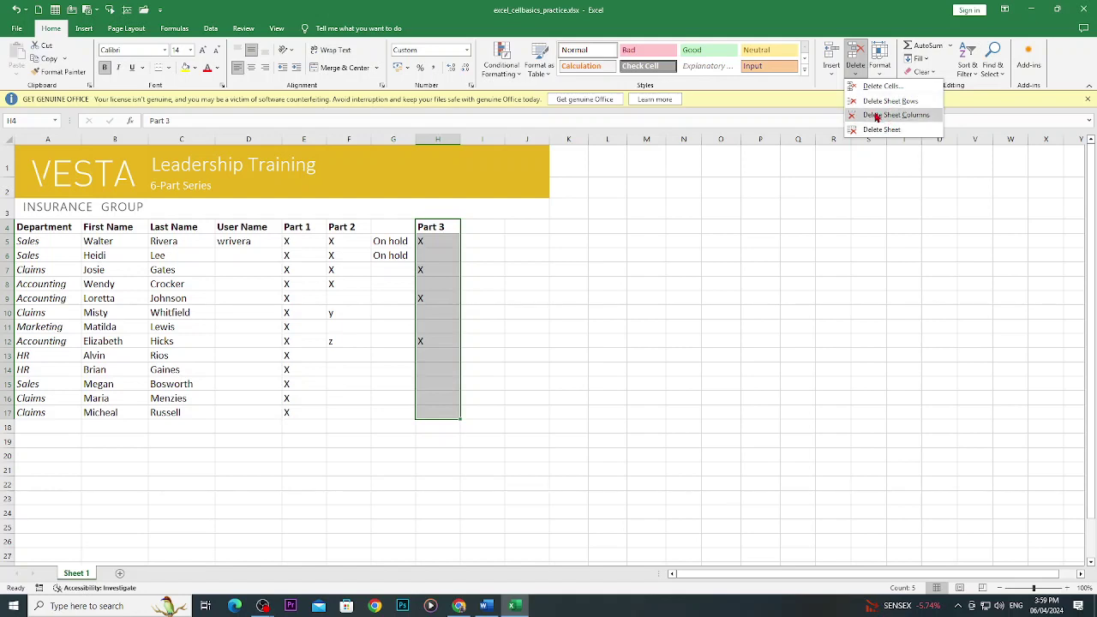
click(894, 117)
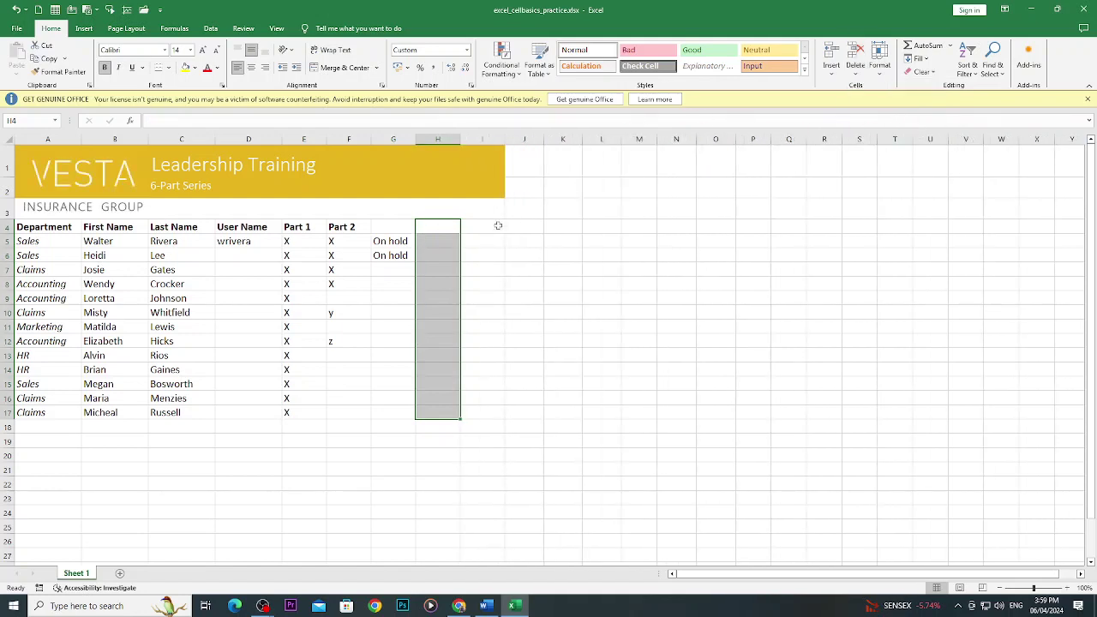
Clear the On hold entries from G4:G17.
click(403, 228)
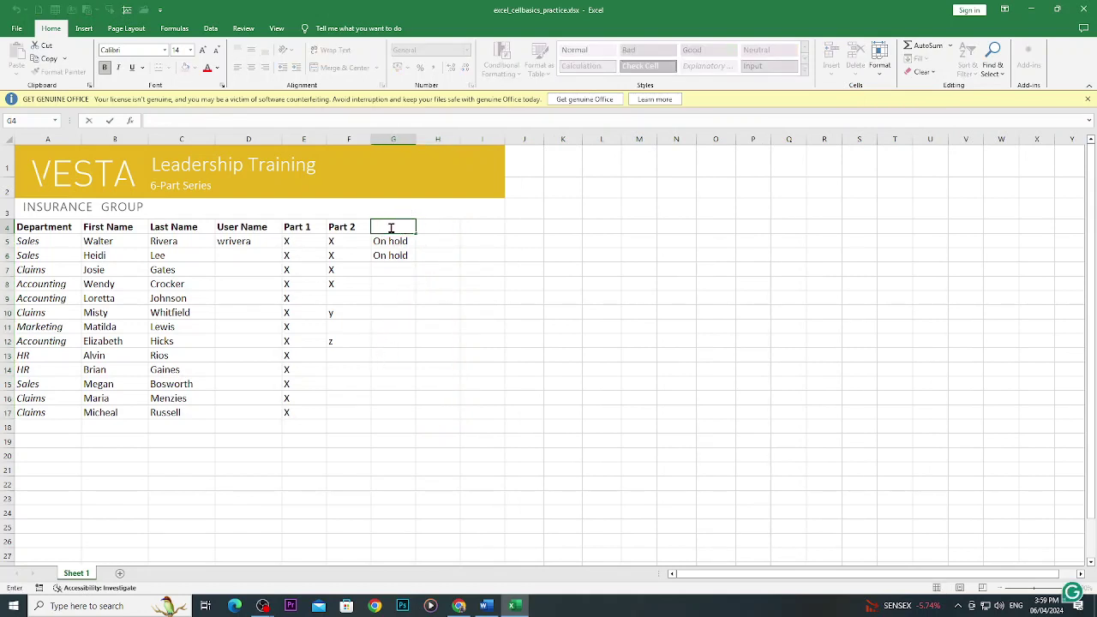
click(470, 327)
drag(392, 226, 411, 417)
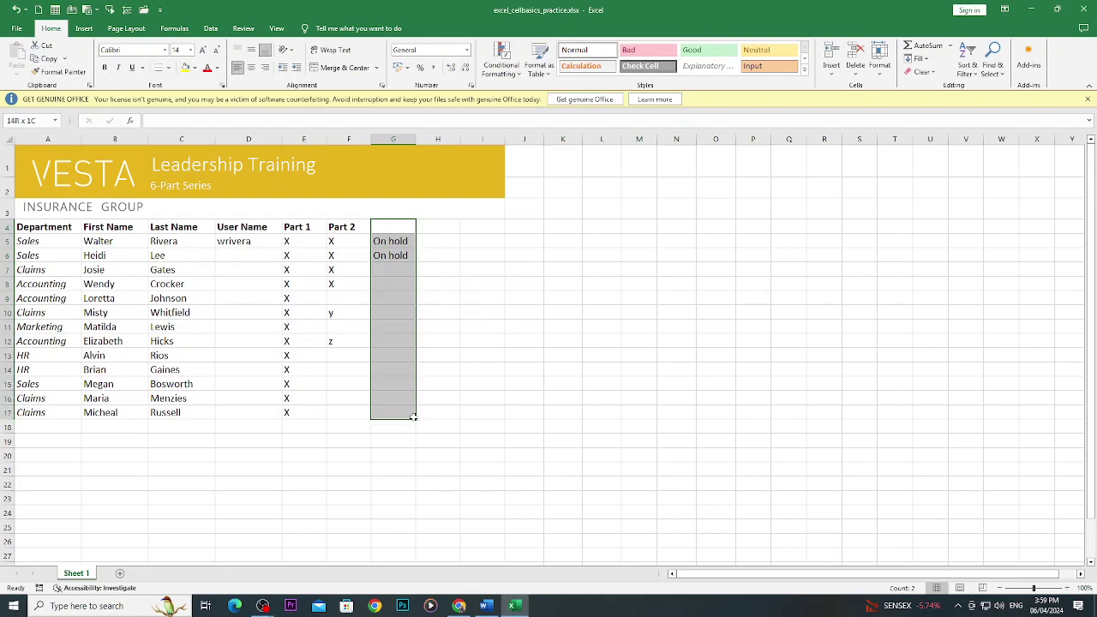
click(859, 53)
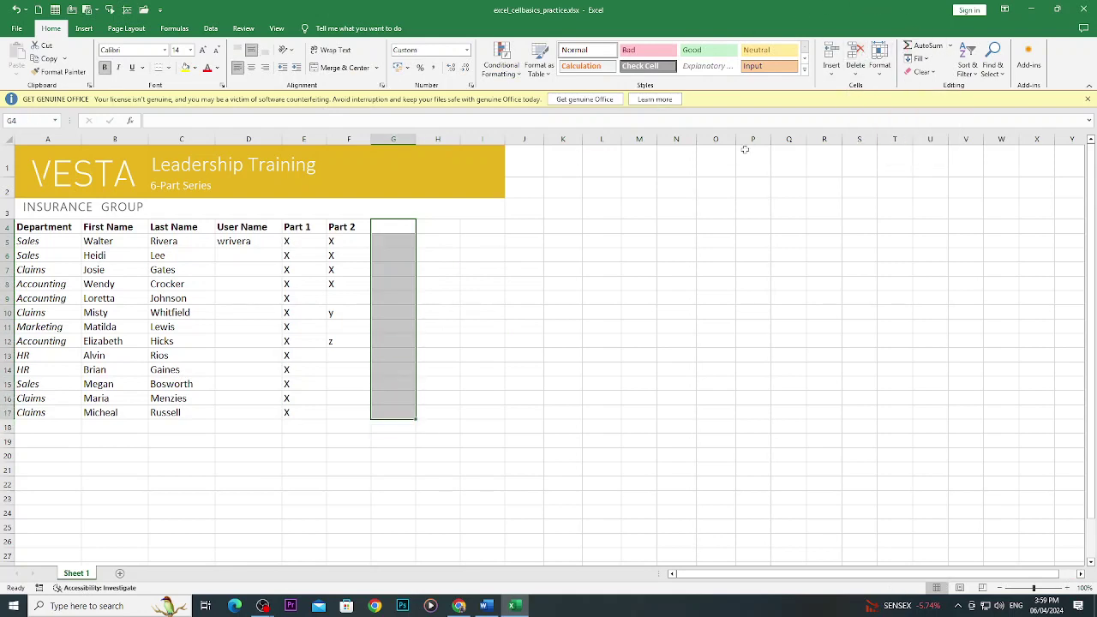
click(684, 212)
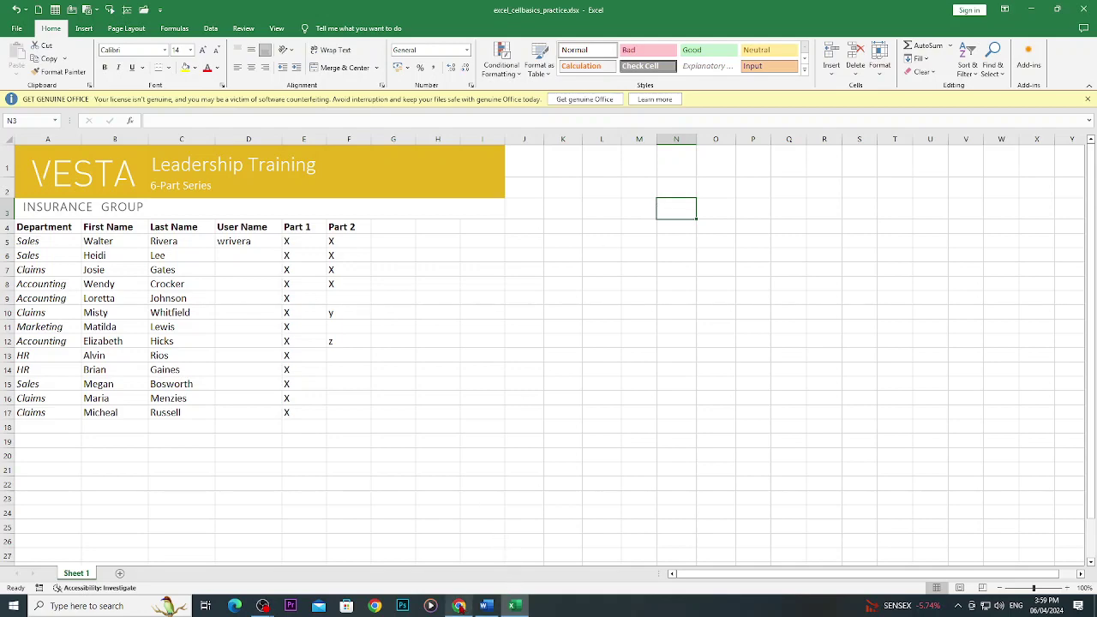
Scroll the tutorial to step 2 of 'To copy and paste cell content', then return to Excel.
click(459, 606)
scroll(403, 411, down, 5)
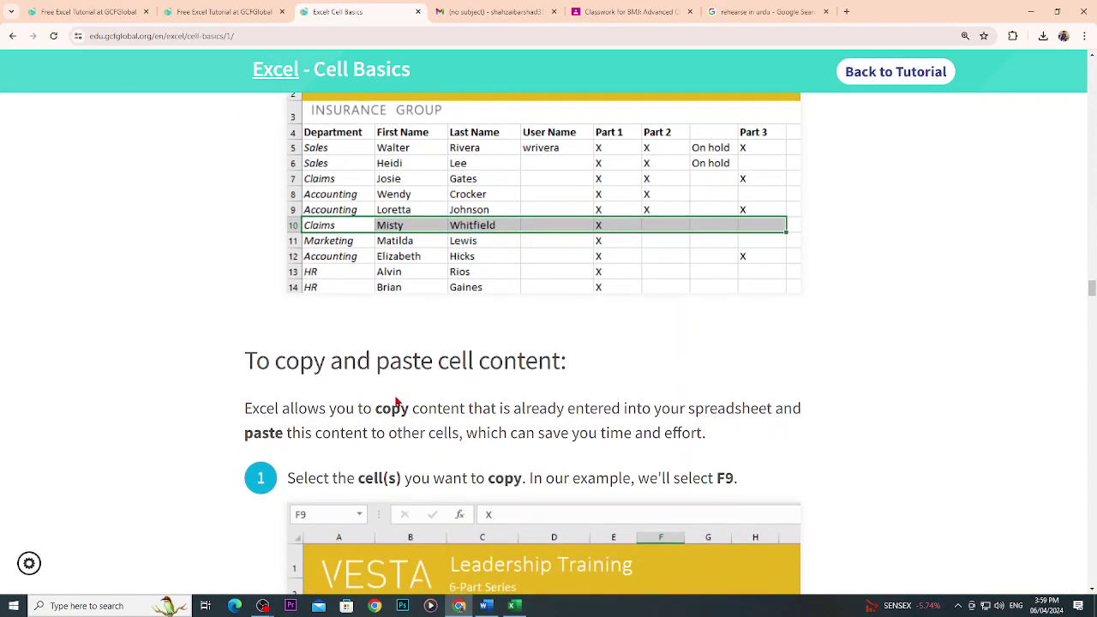
scroll(397, 401, down, 2)
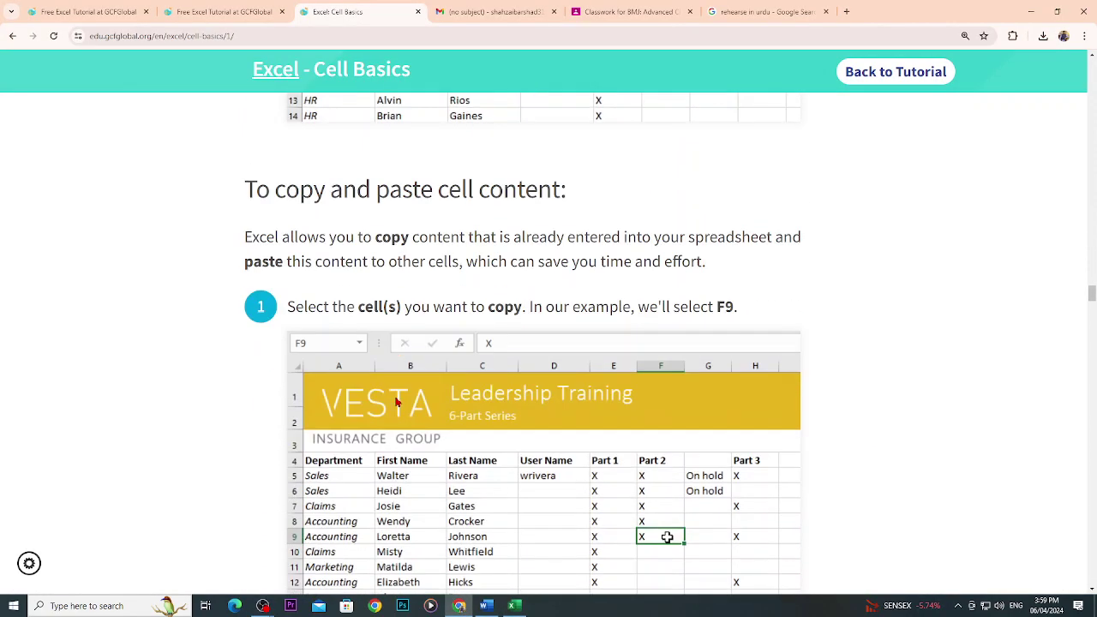
scroll(397, 401, down, 3)
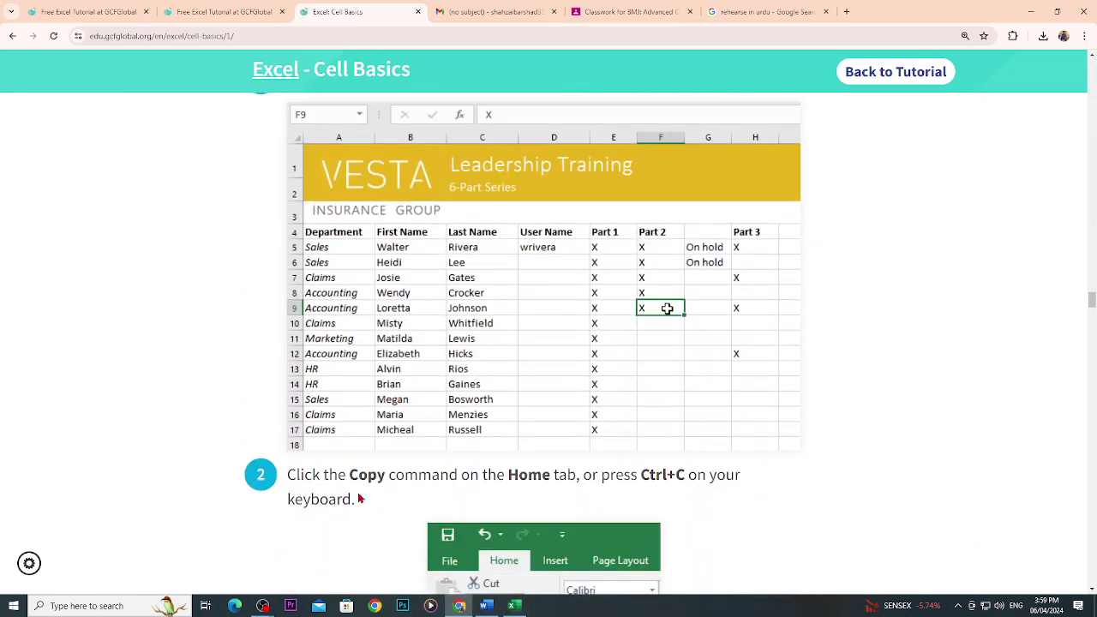
scroll(421, 512, down, 2)
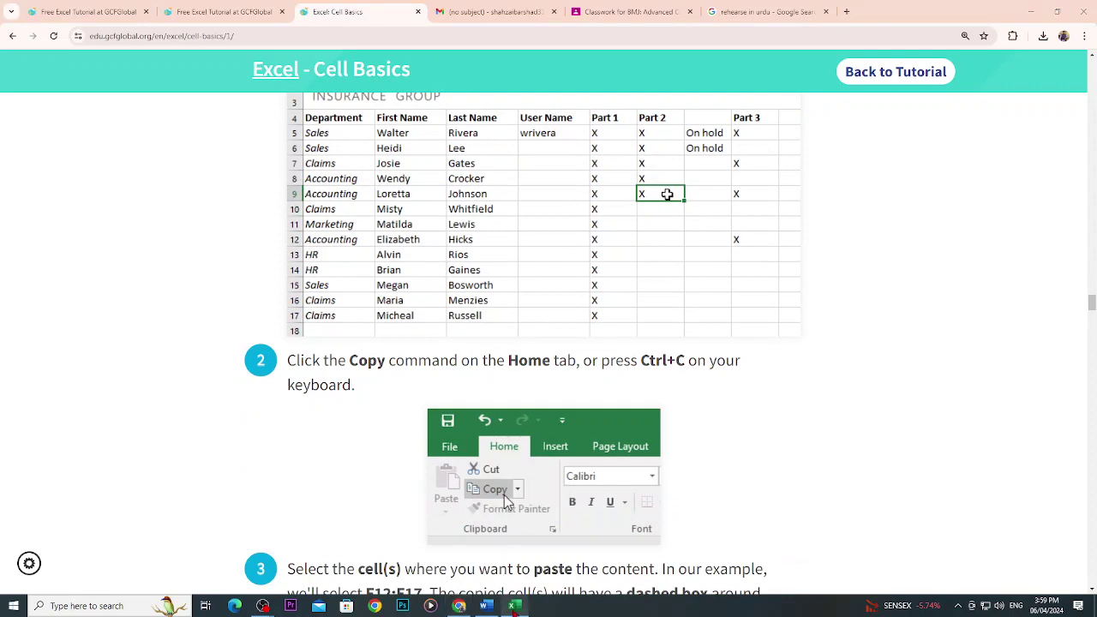
key(alt+Tab)
Copy Heidi from B6 into G11, then undo the paste.
click(103, 256)
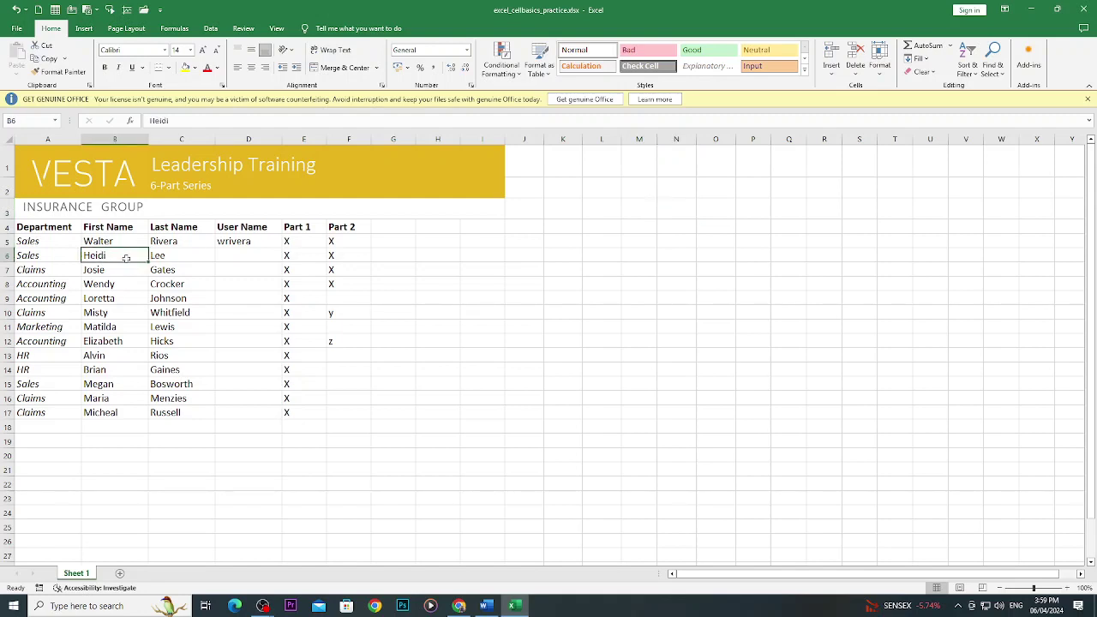
click(42, 58)
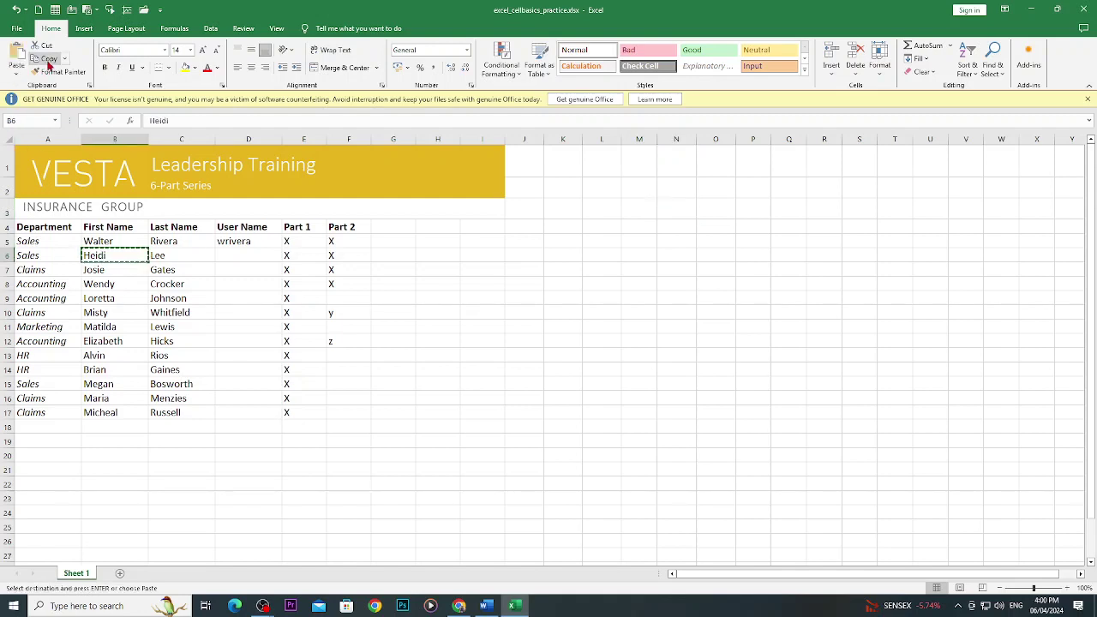
click(400, 324)
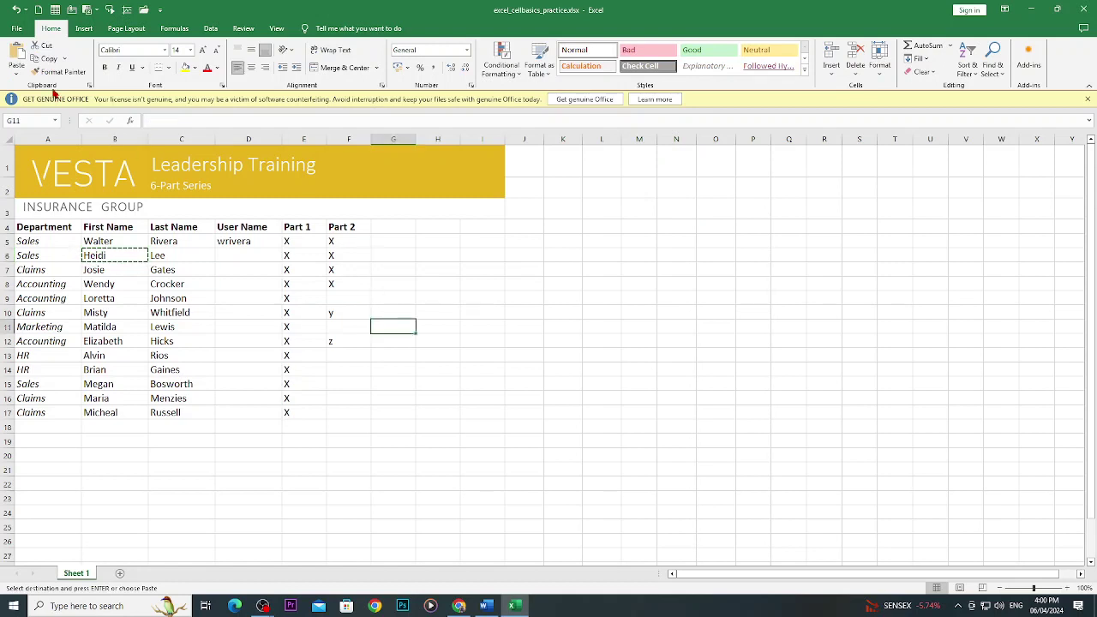
click(17, 59)
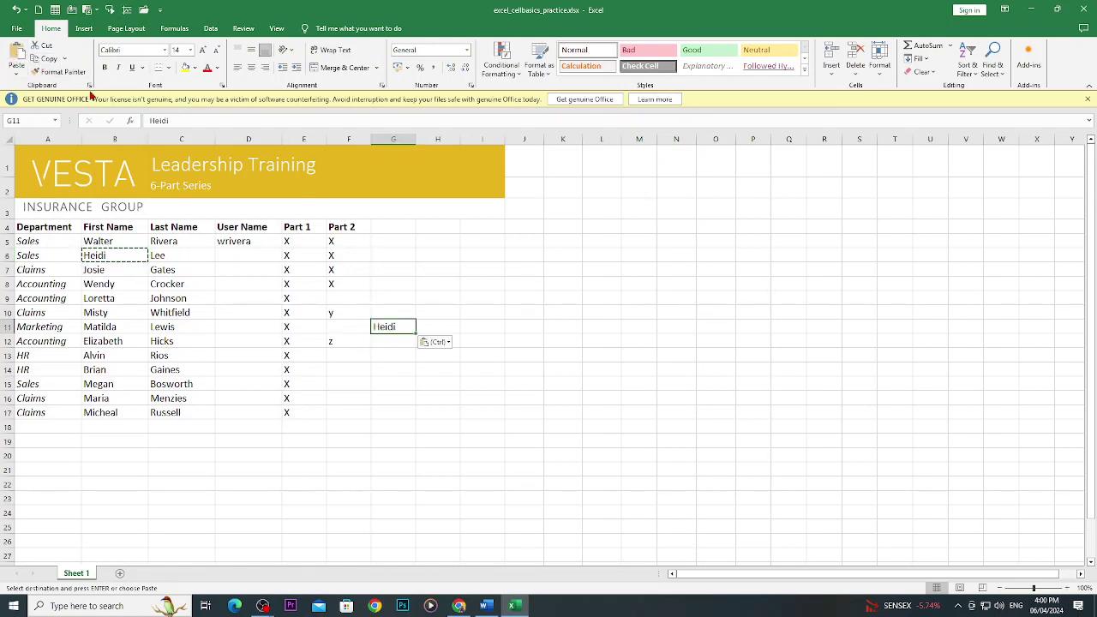
key(ctrl+z)
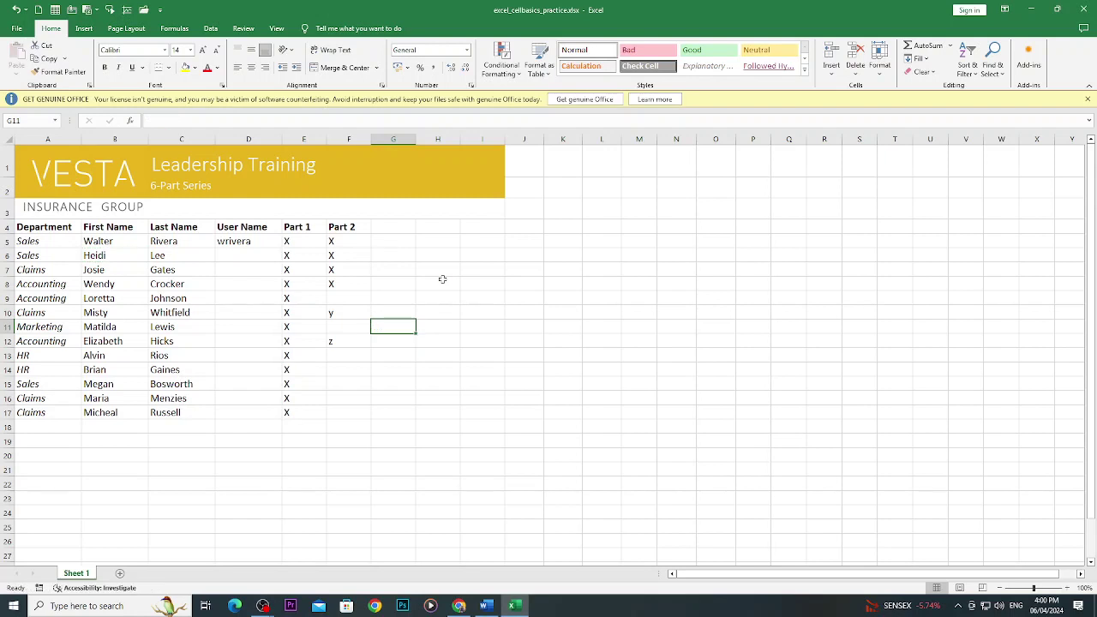
Copy Wendy from B8 and paste it into F13.
click(110, 279)
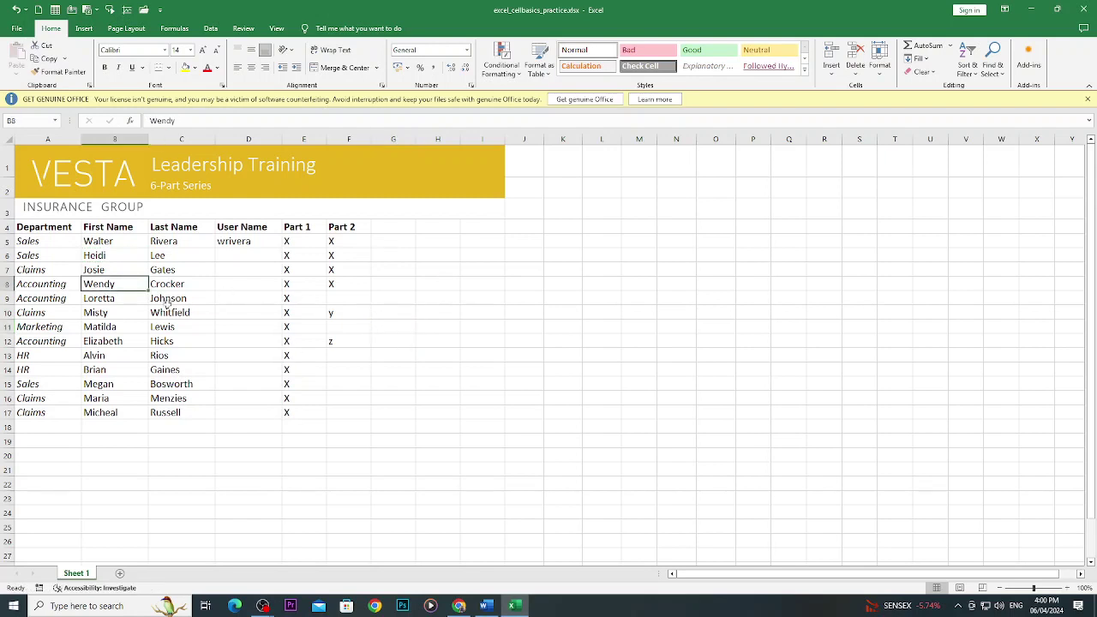
key(ctrl+c)
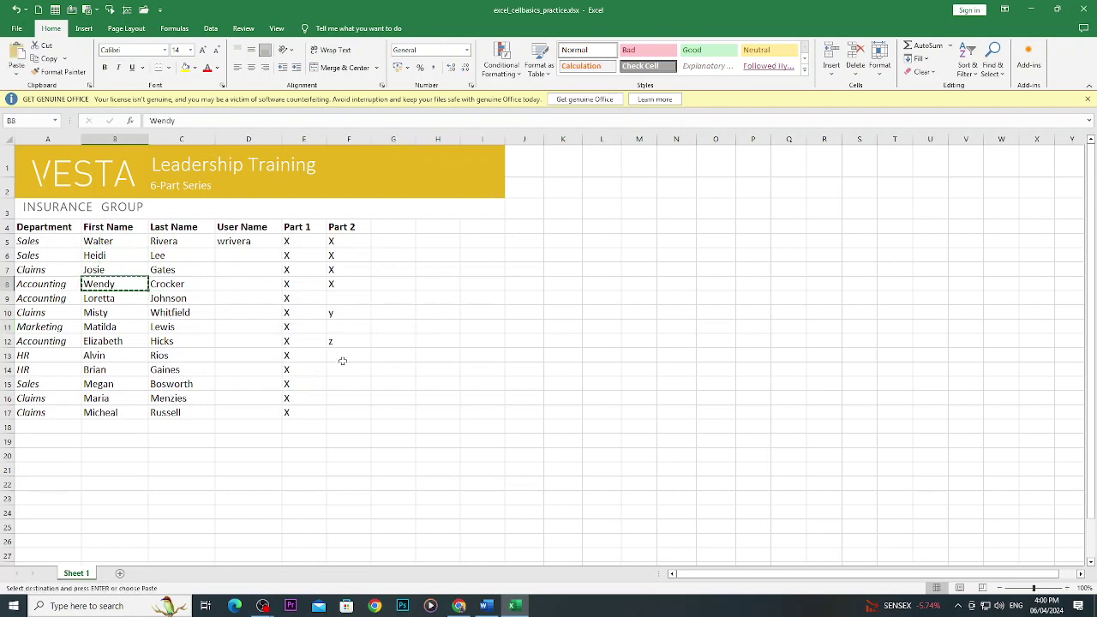
click(346, 357)
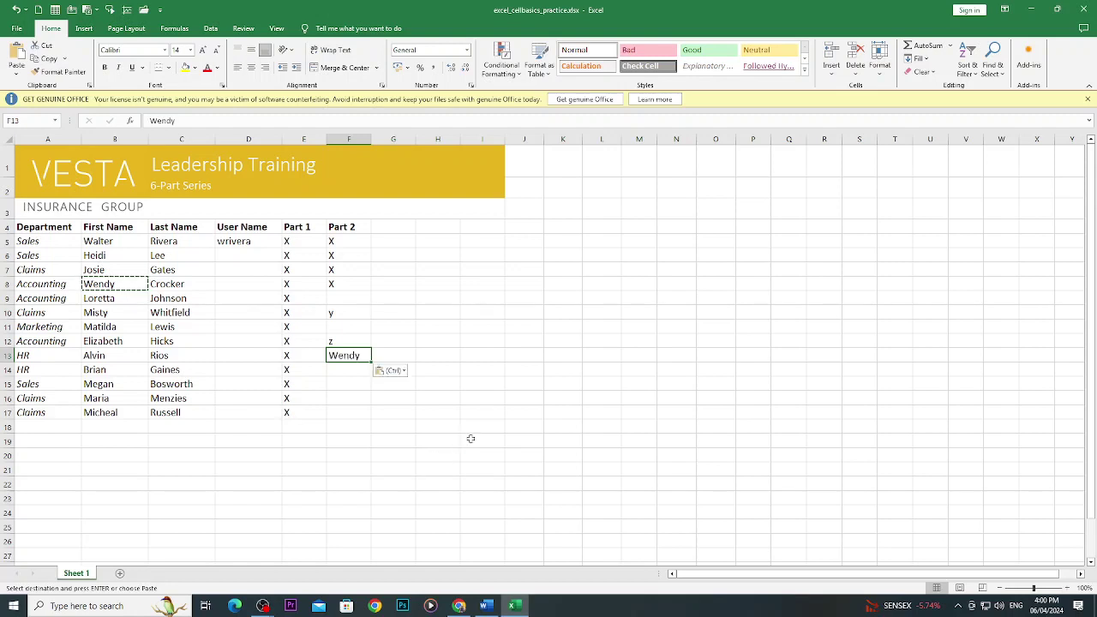
key(ctrl+v)
key(Escape)
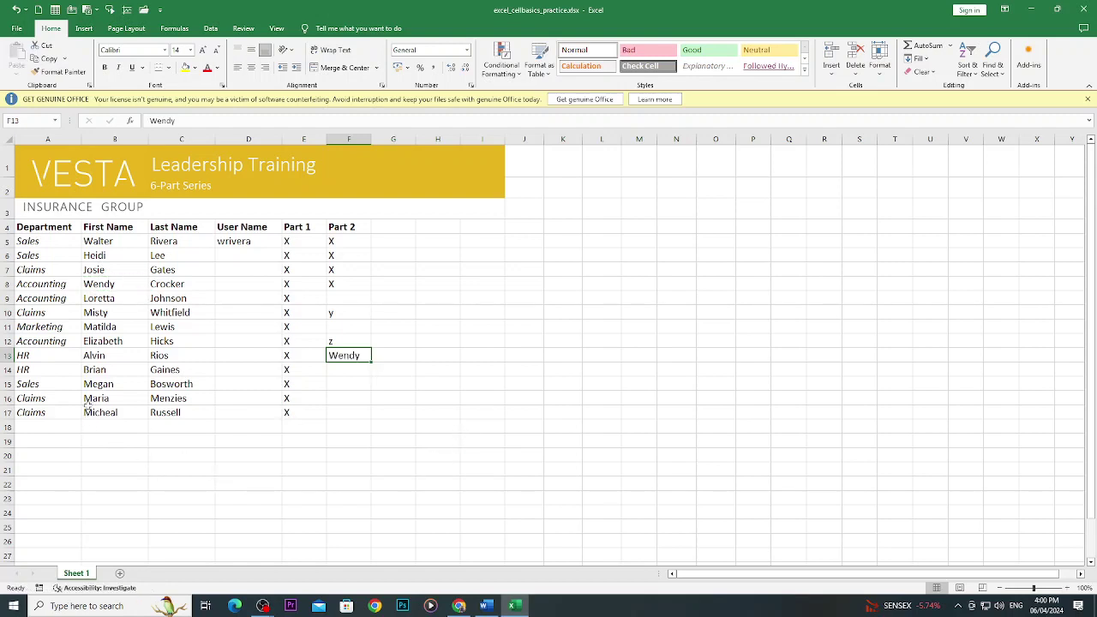
Move HR from A14 into F11, then undo the move and cancel the pending cut.
click(38, 370)
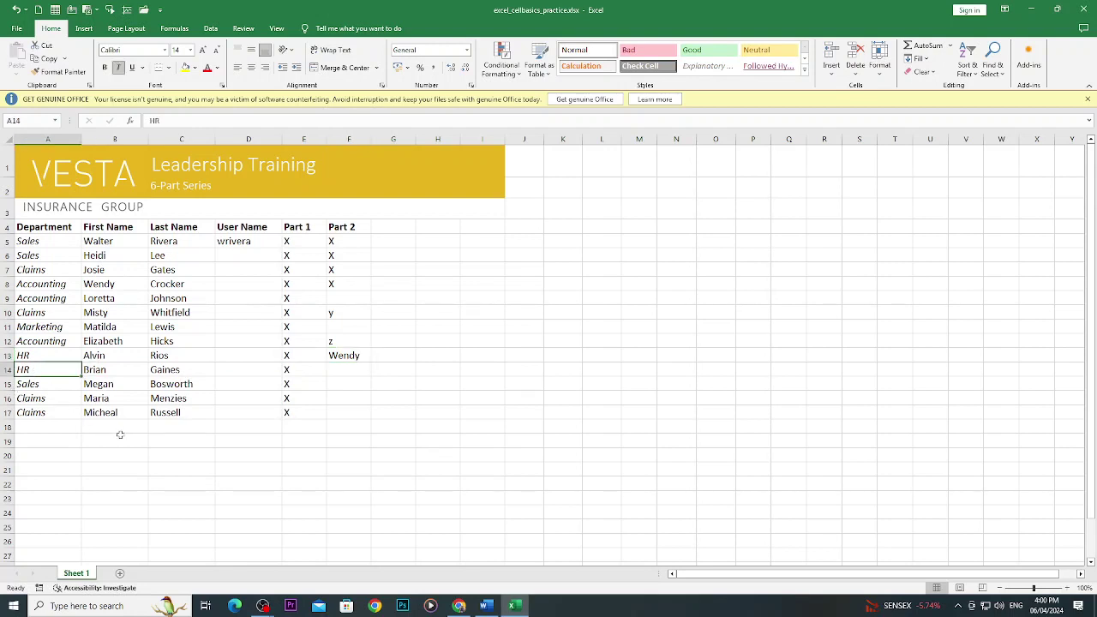
key(ctrl+c)
click(338, 329)
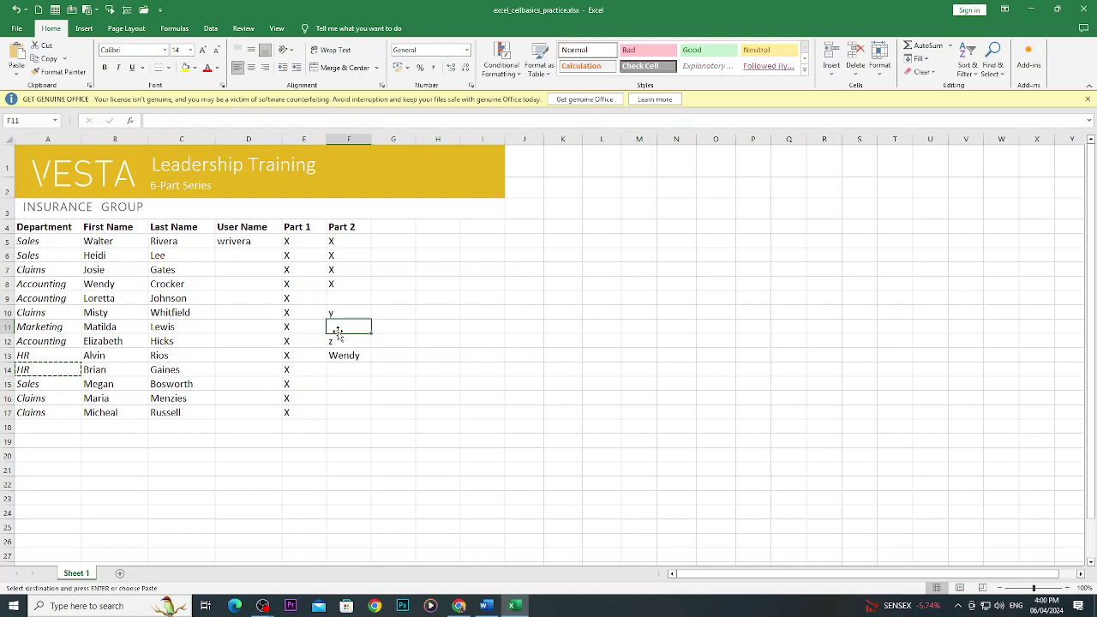
key(ctrl+v)
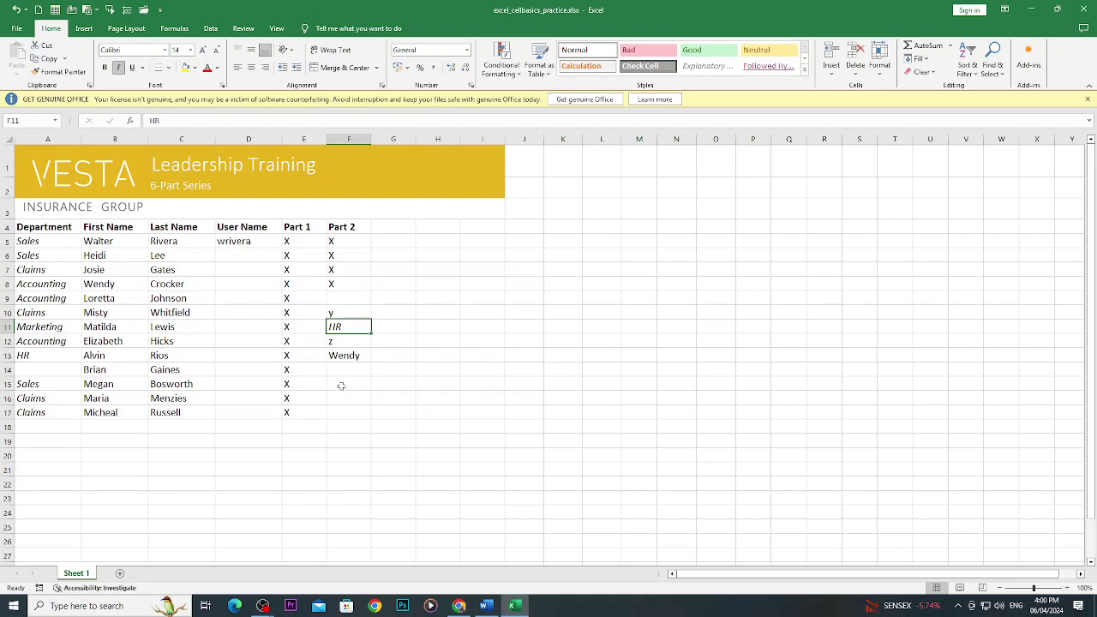
key(ctrl+z)
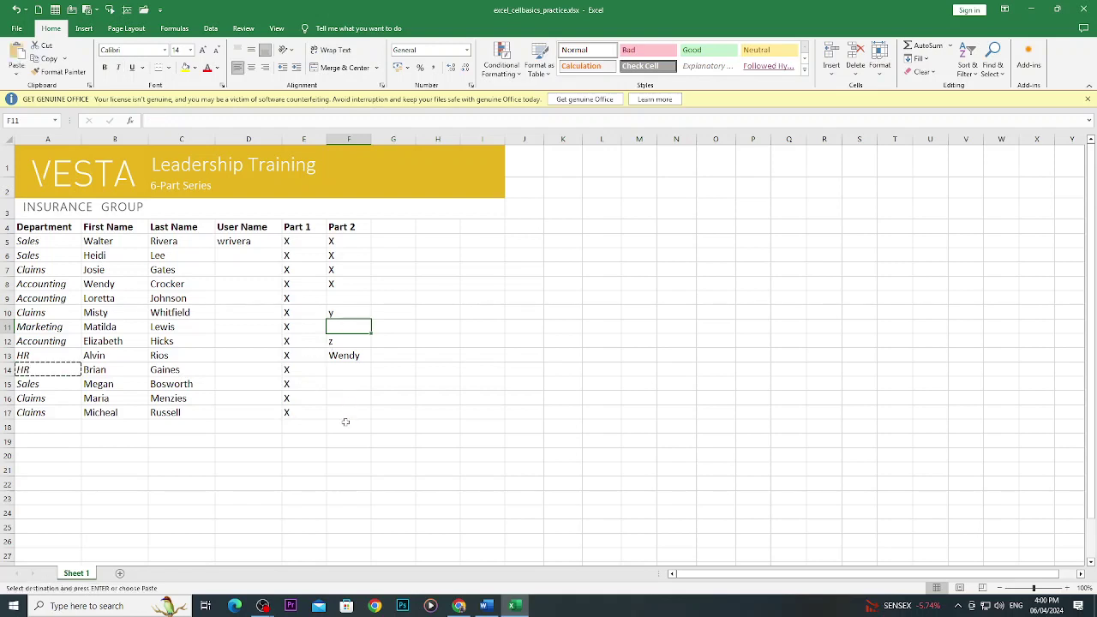
key(Escape)
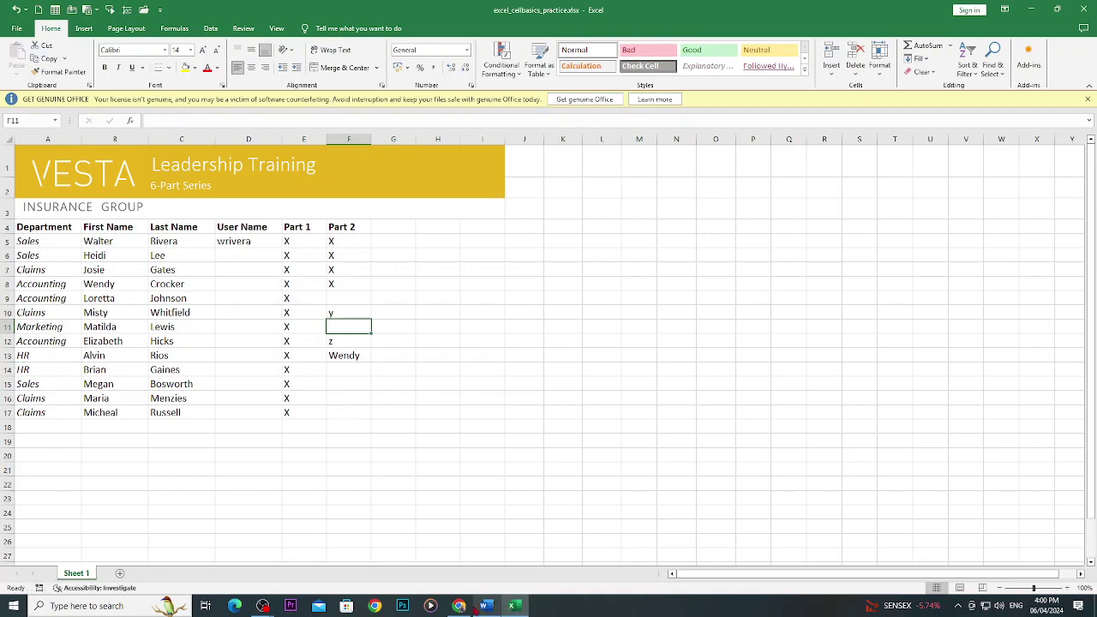
mouse_move(458, 606)
click(458, 541)
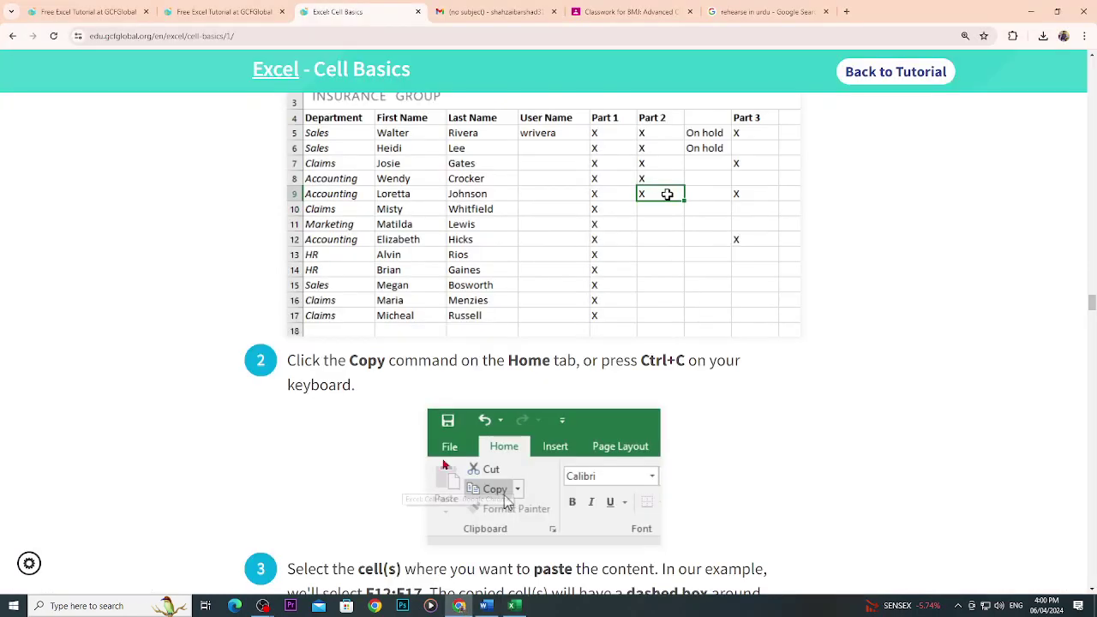
scroll(444, 453, down, 2)
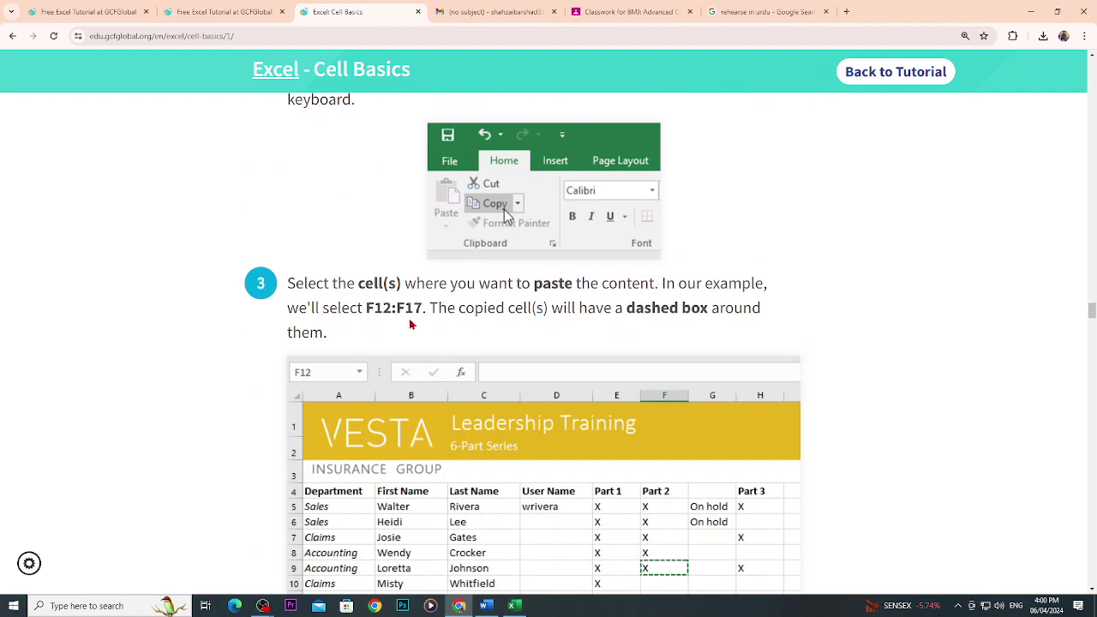
scroll(415, 322, down, 2)
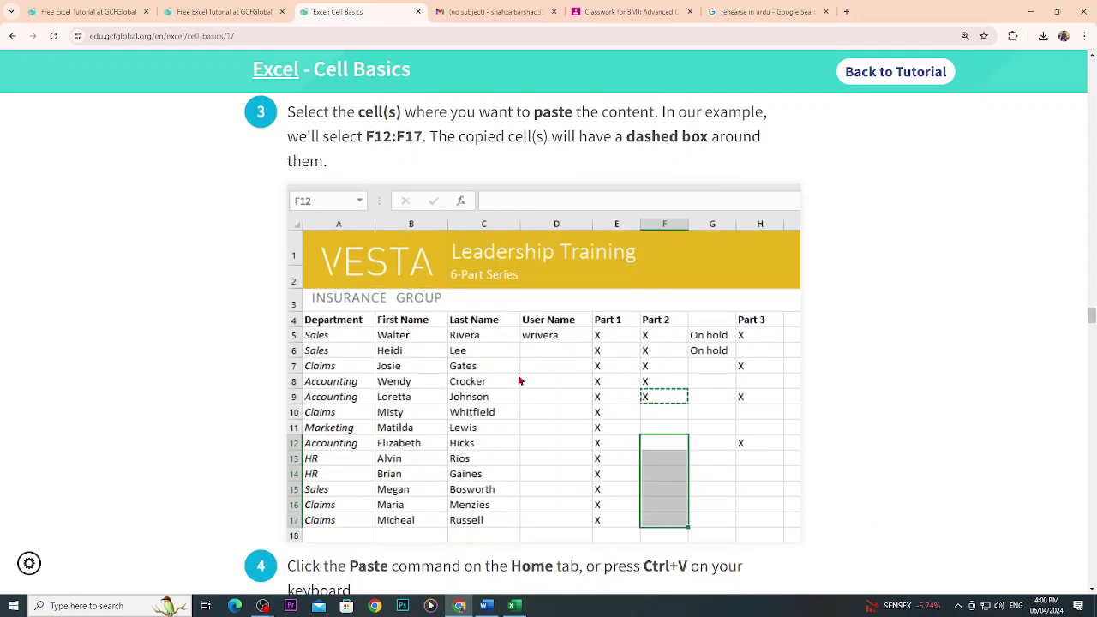
scroll(573, 446, down, 1)
scroll(654, 423, down, 2)
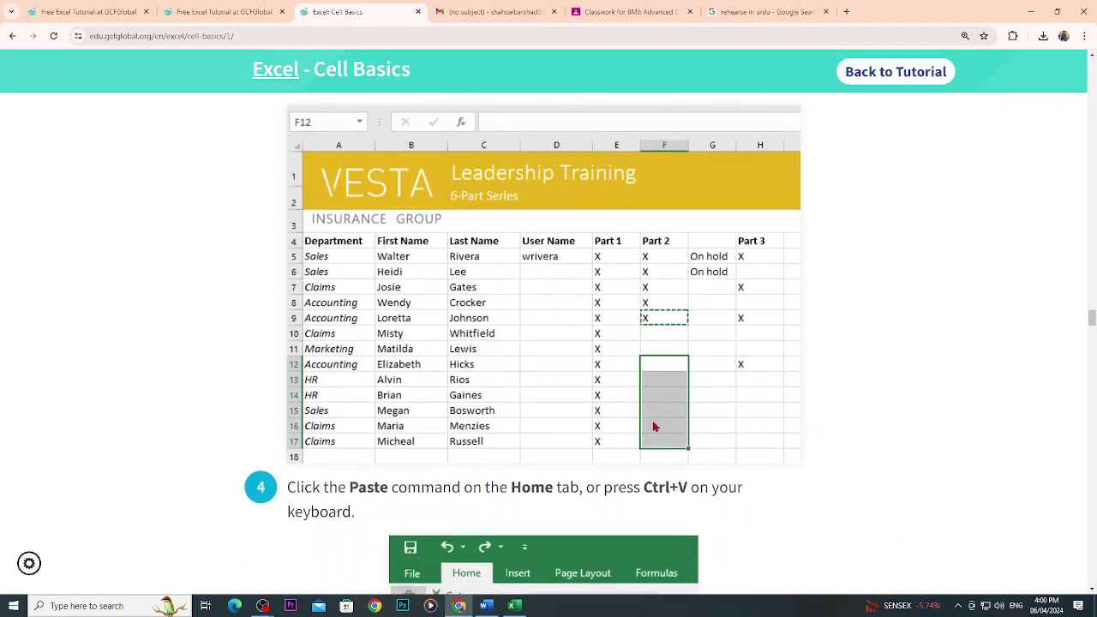
click(514, 606)
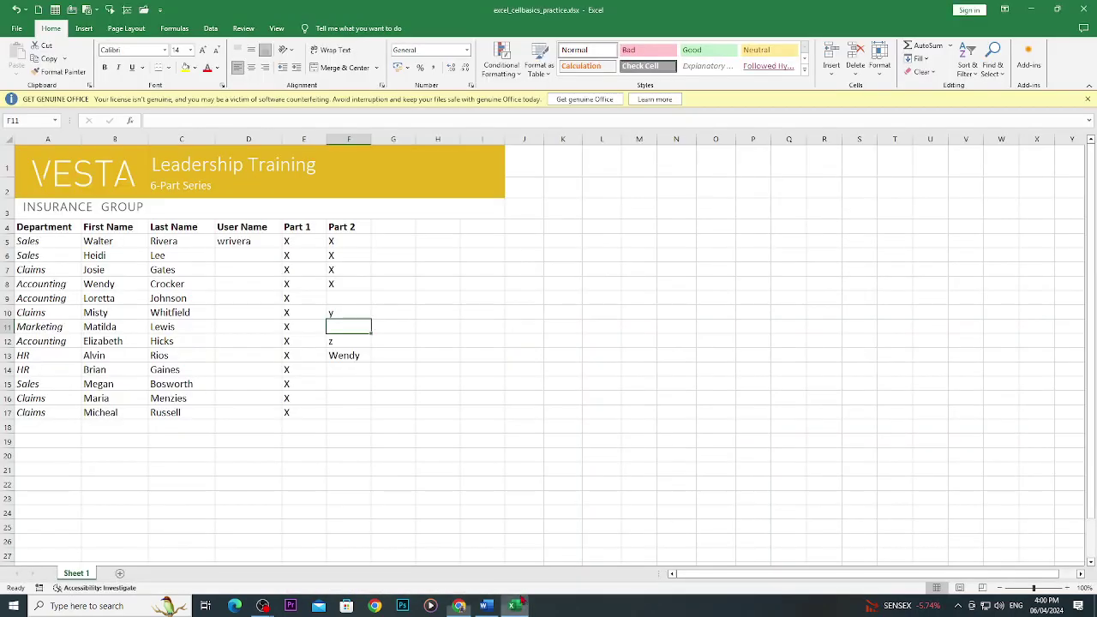
Paste Johnson from C9 into every cell of G5:G17, then return to the tutorial.
click(187, 299)
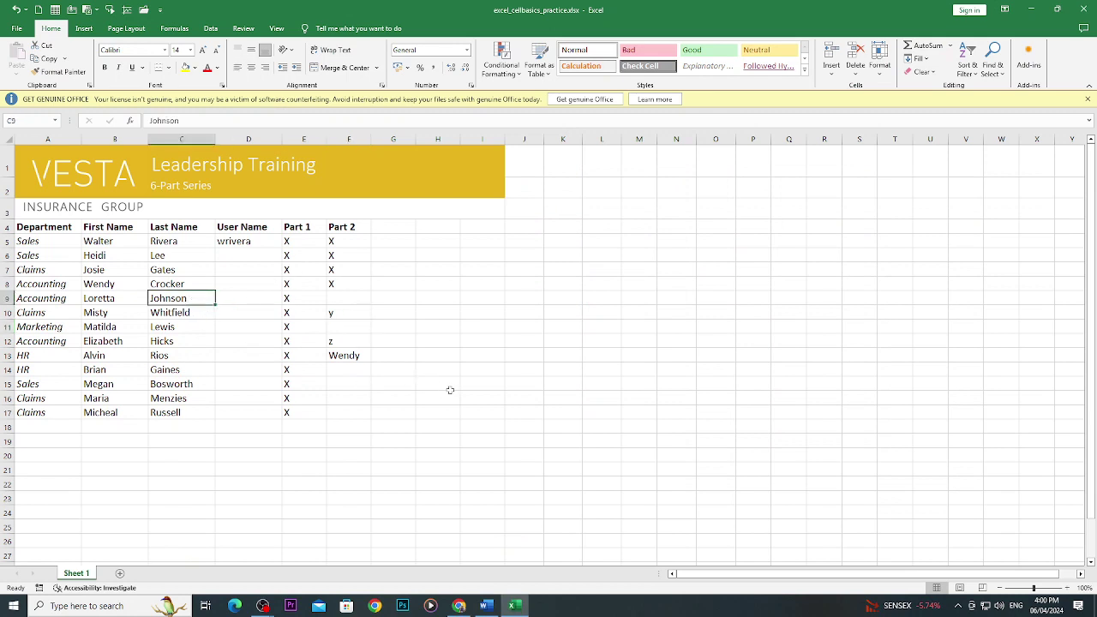
key(ctrl+c)
drag(394, 240, 397, 412)
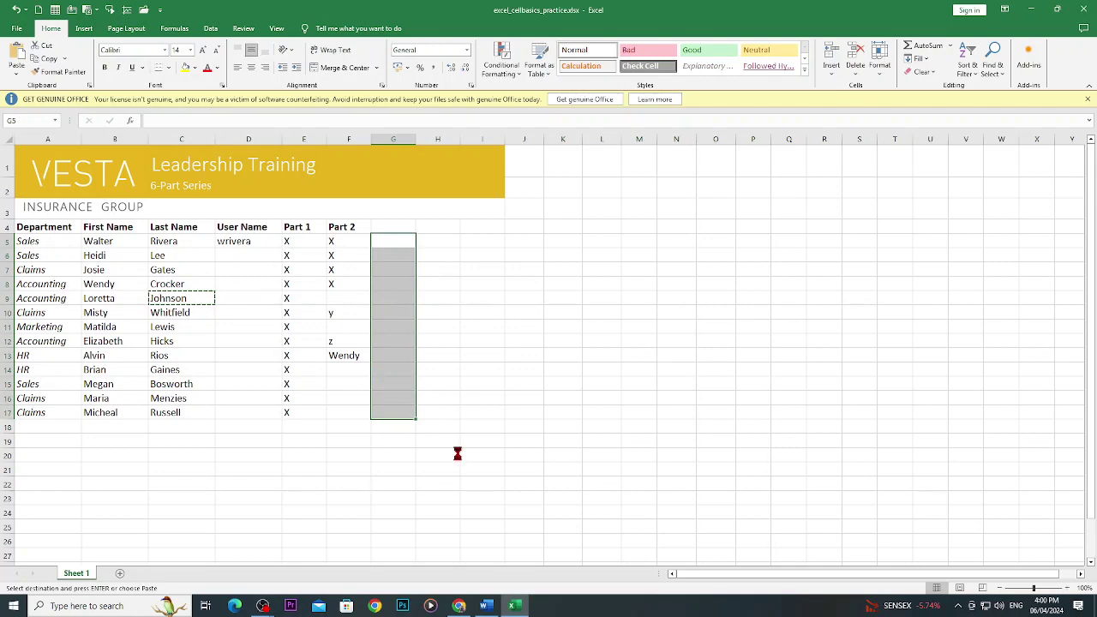
key(ctrl+v)
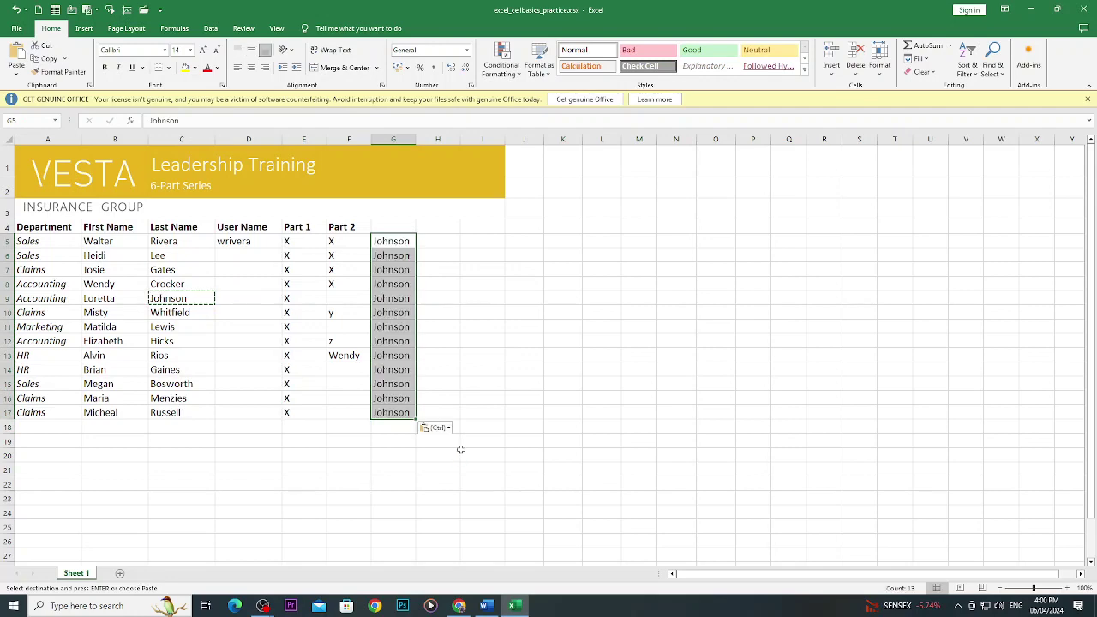
click(461, 609)
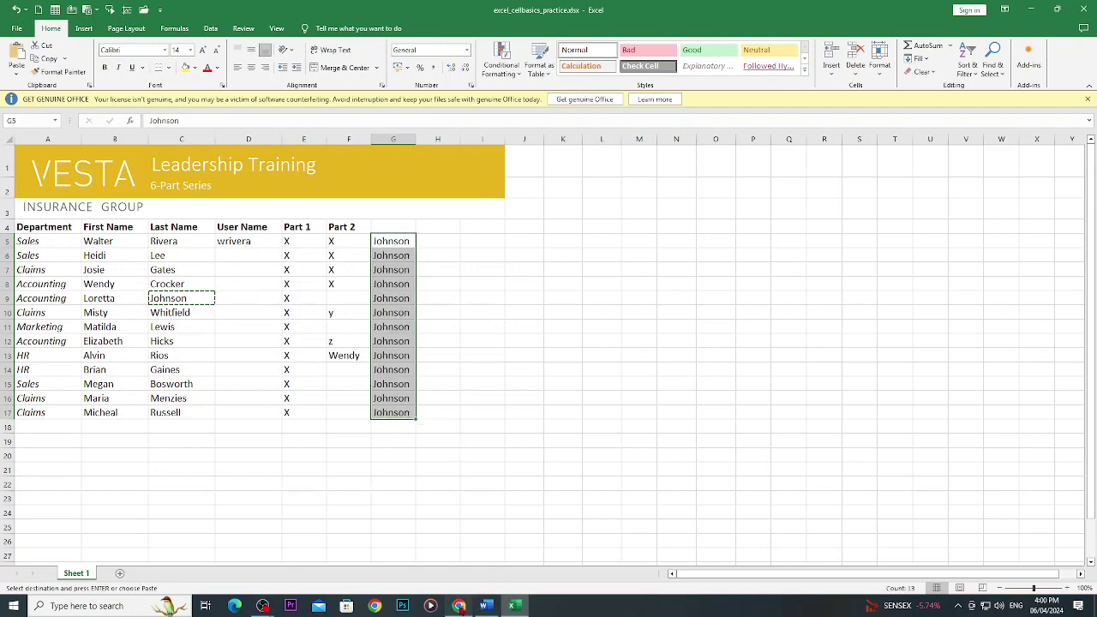
scroll(416, 249, down, 4)
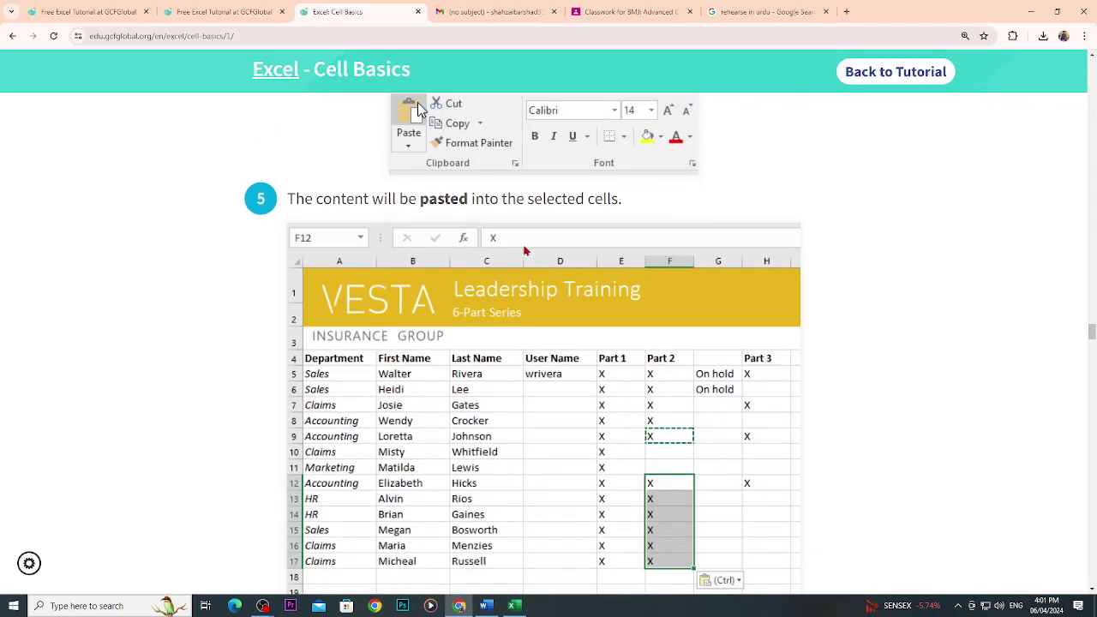
Read the tutorial's paste options and right-click commands, then return to Excel and cancel the C9 copy.
scroll(642, 483, down, 3)
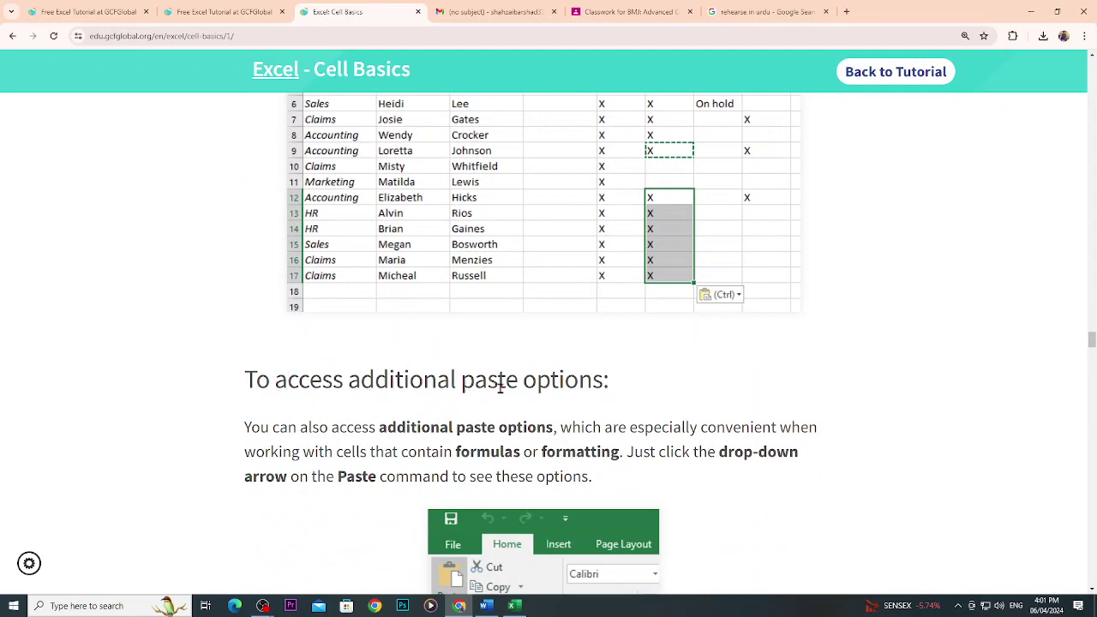
scroll(500, 386, down, 2)
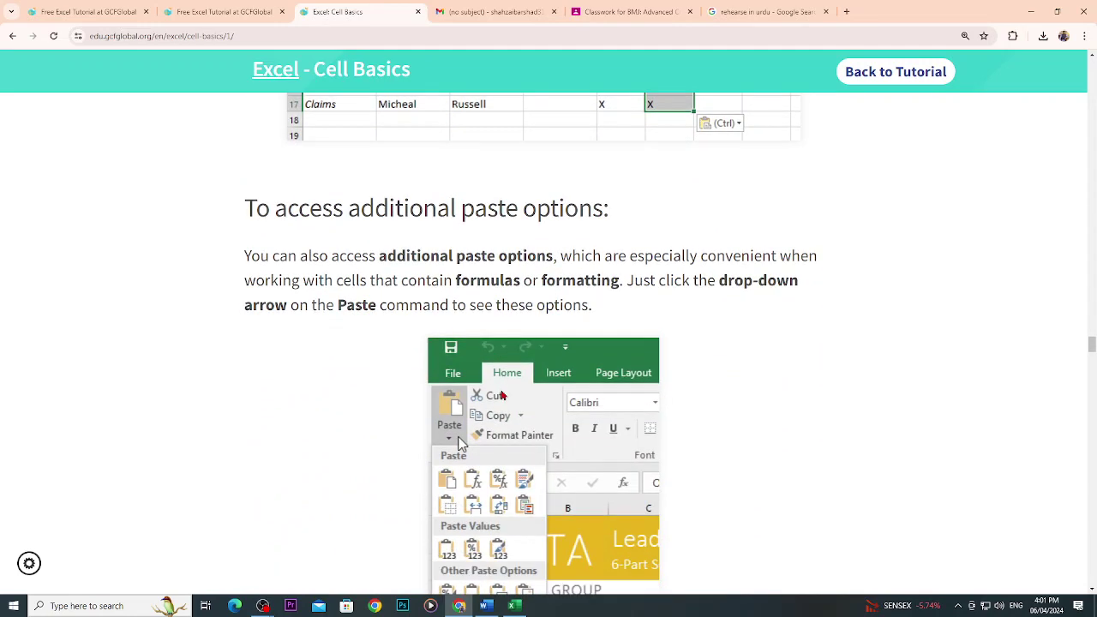
scroll(467, 486, down, 2)
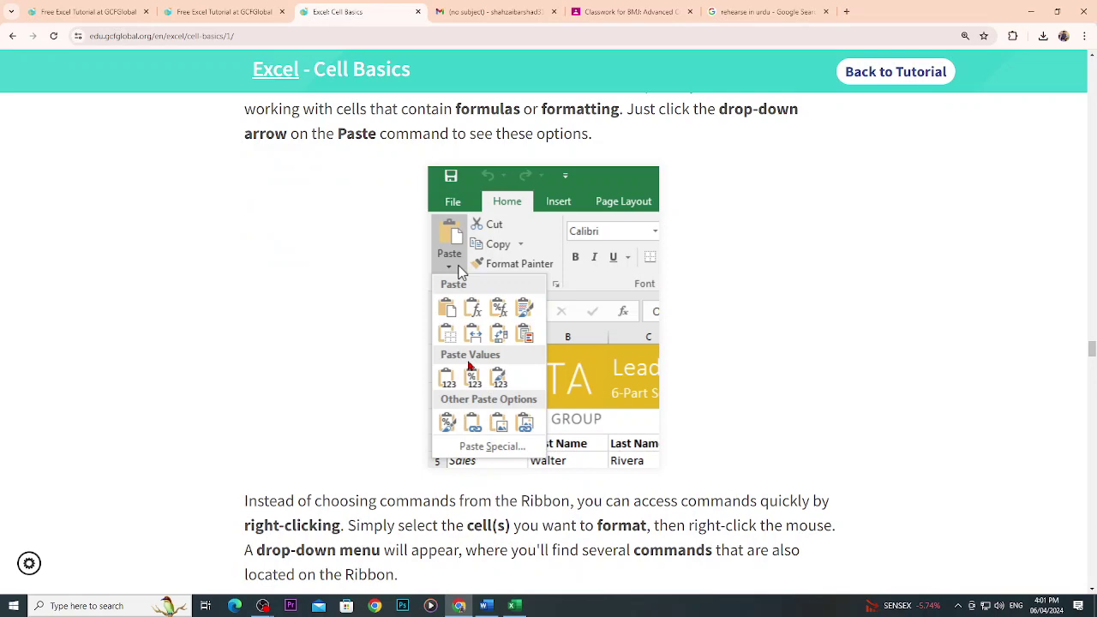
scroll(469, 366, down, 5)
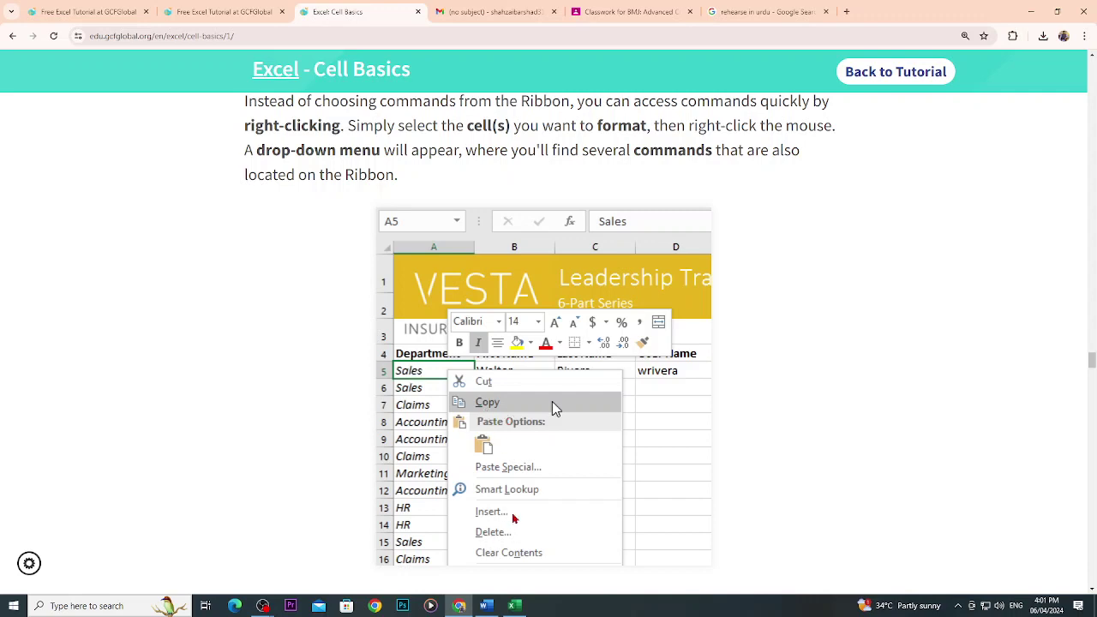
scroll(514, 519, down, 3)
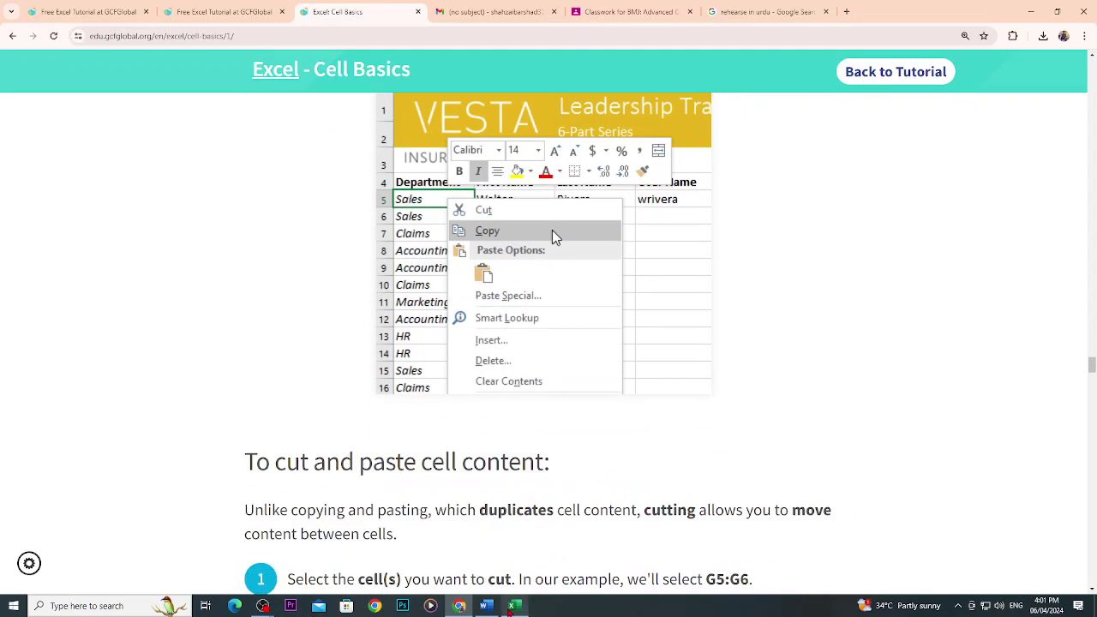
click(514, 606)
key(Escape)
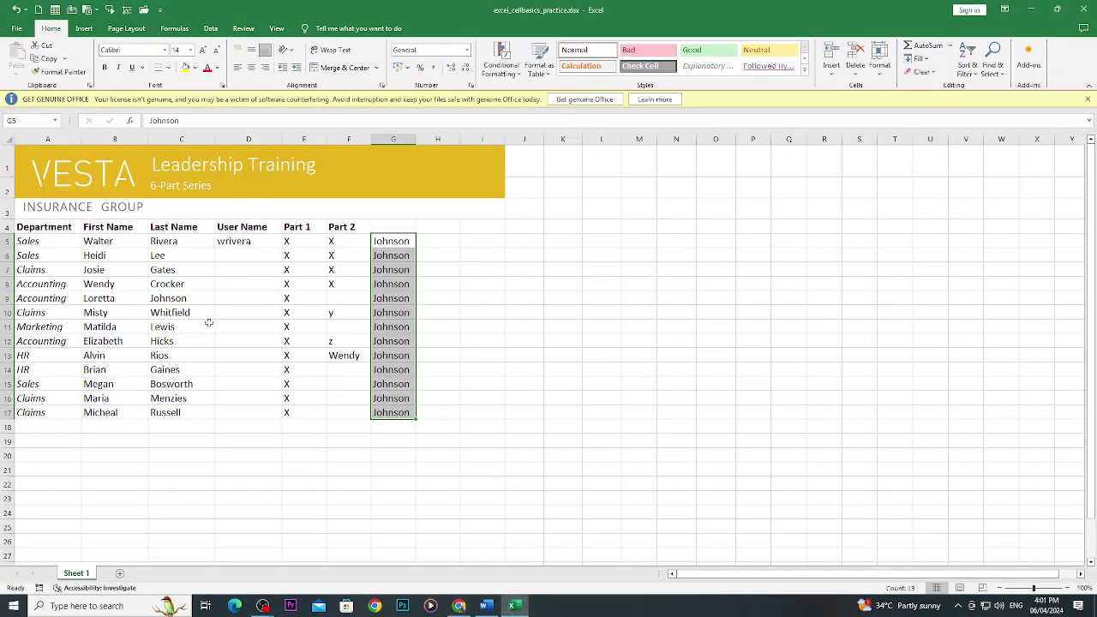
Open the shortcut menu on cell B8, then bring up the tutorial's 'To cut and paste cell content' section.
right_click(122, 284)
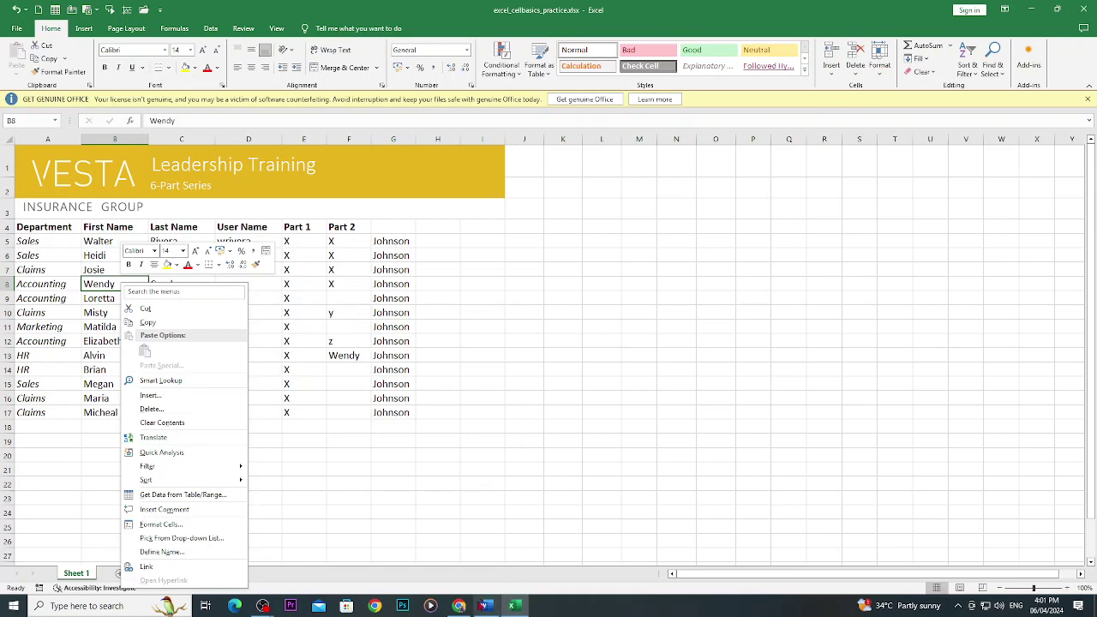
click(459, 606)
scroll(453, 532, down, 3)
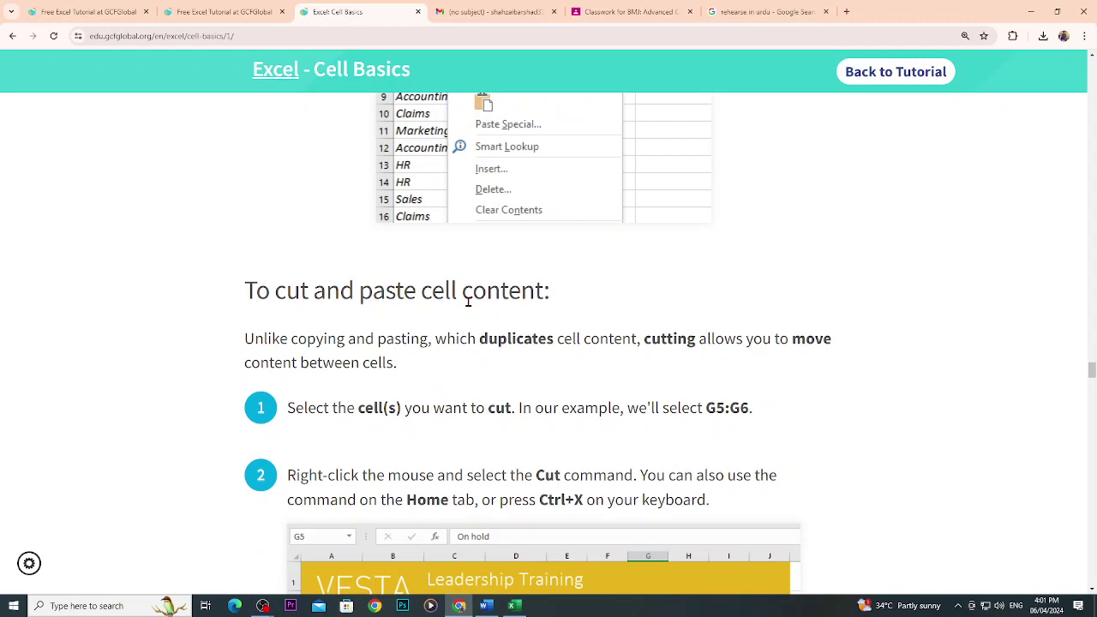
Scroll the GCFGlobal tutorial down to the 'To drag and drop cells' section.
scroll(468, 302, down, 8)
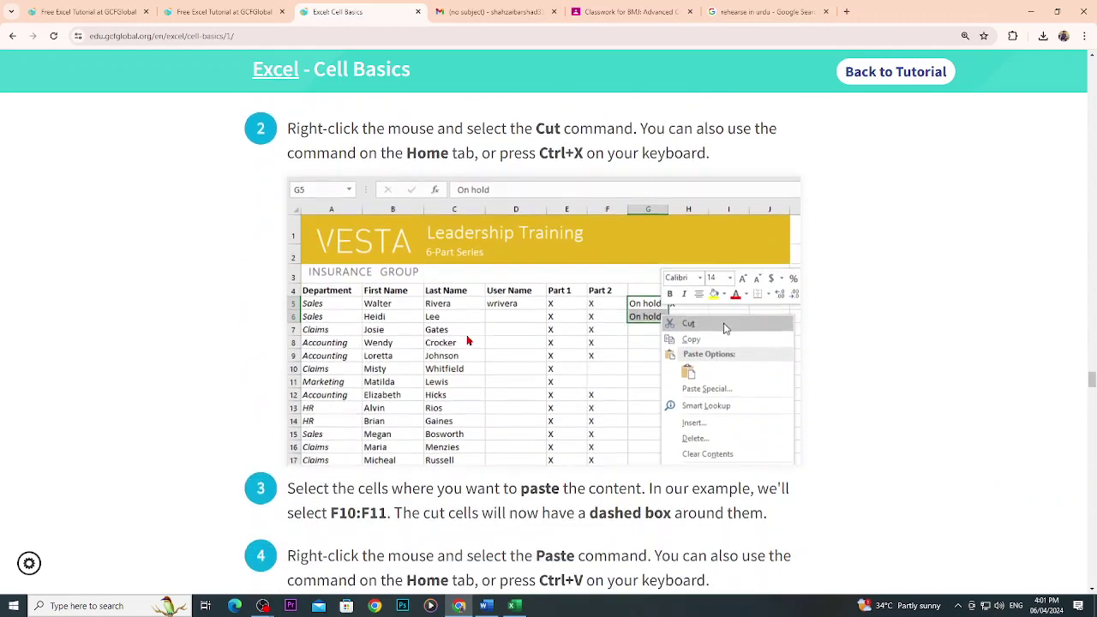
scroll(468, 340, down, 11)
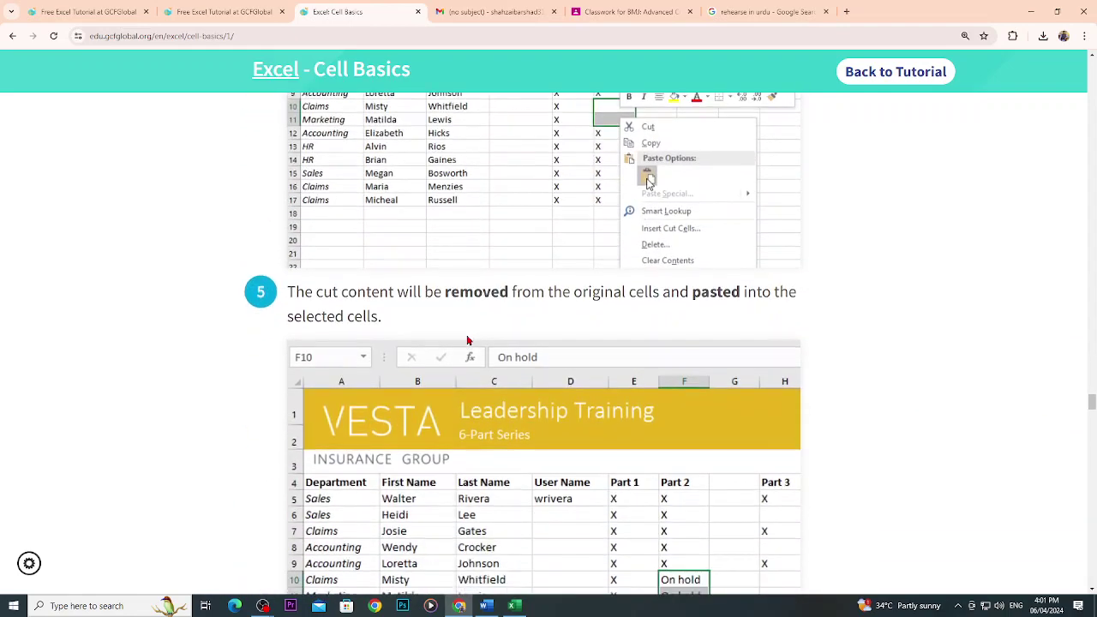
scroll(446, 326, down, 1)
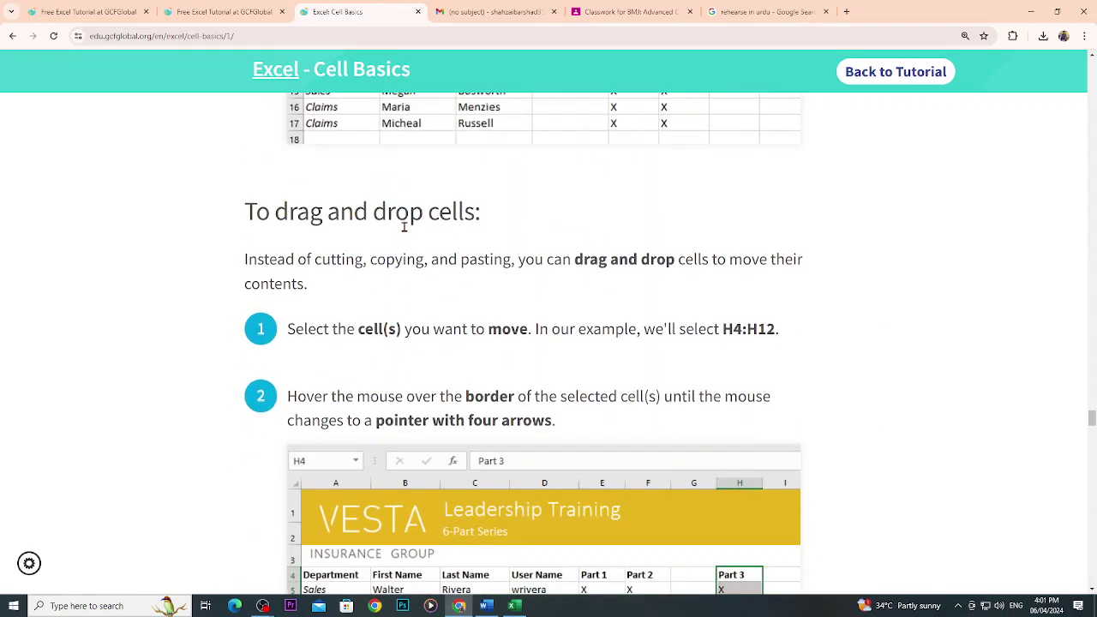
scroll(420, 232, down, 2)
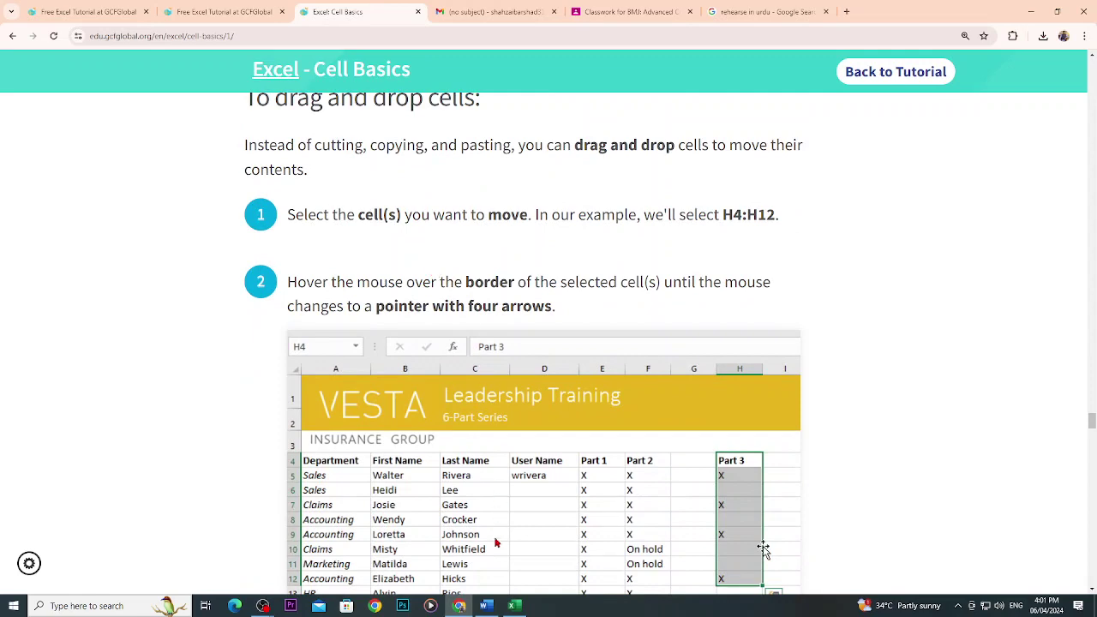
Back in Excel, select the Part 1 cells E4:E17, then pick cell E6.
click(513, 605)
drag(307, 228, 333, 418)
click(304, 255)
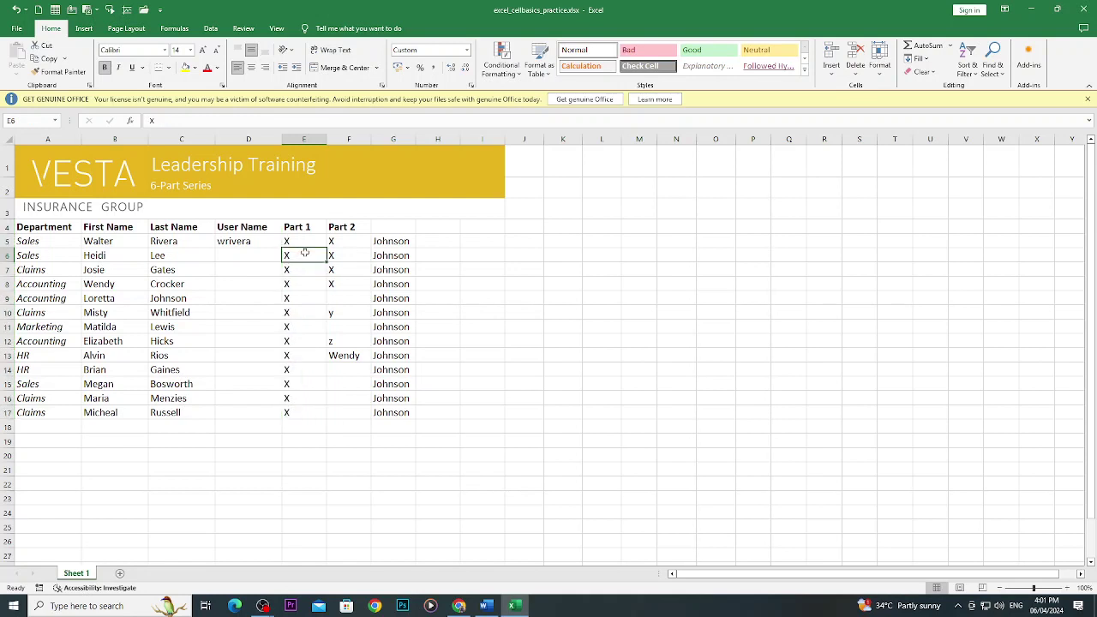
Try selecting cells E5 and E4, then the Part 2 range F4:F12.
mouse_move(306, 241)
mouse_down()
mouse_move(308, 412)
mouse_move(308, 241)
mouse_up()
click(310, 227)
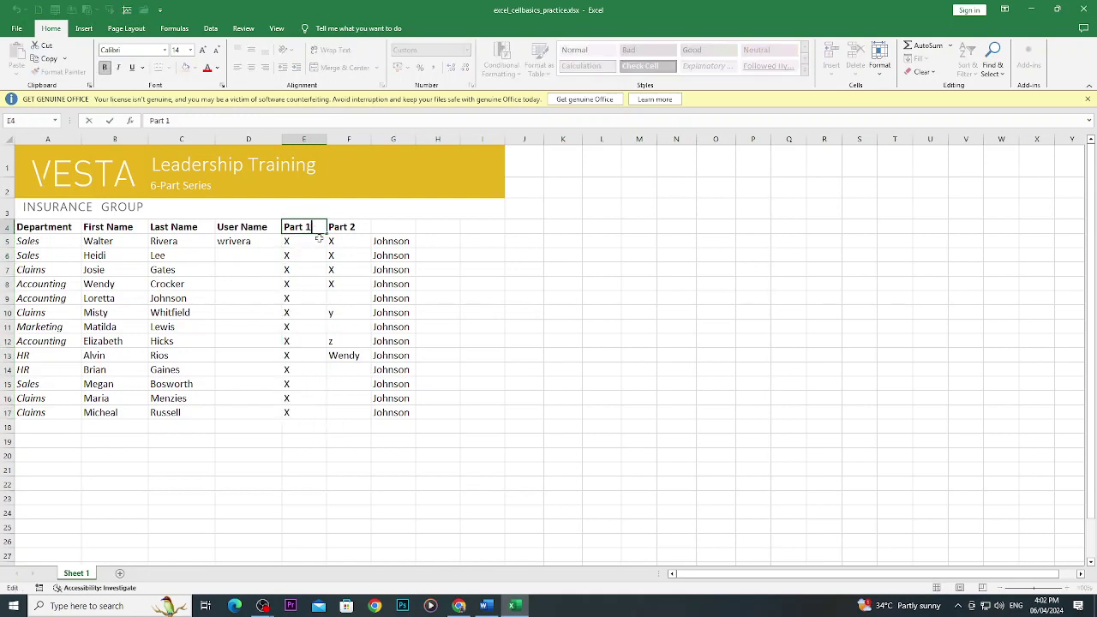
key(Up)
drag(300, 228, 335, 360)
click(335, 361)
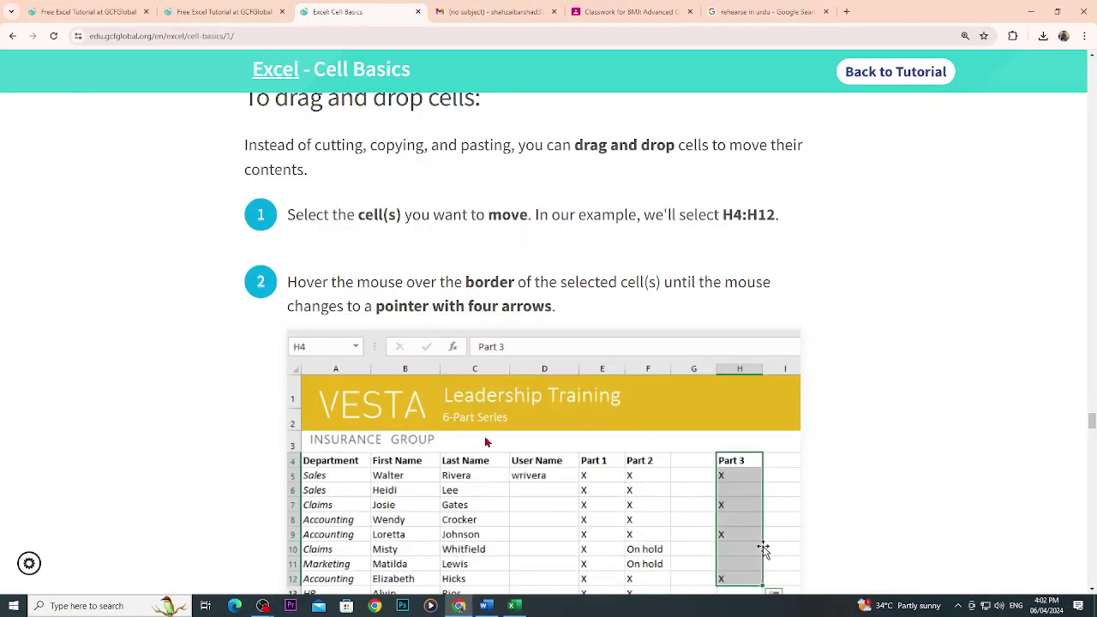
scroll(486, 443, down, 2)
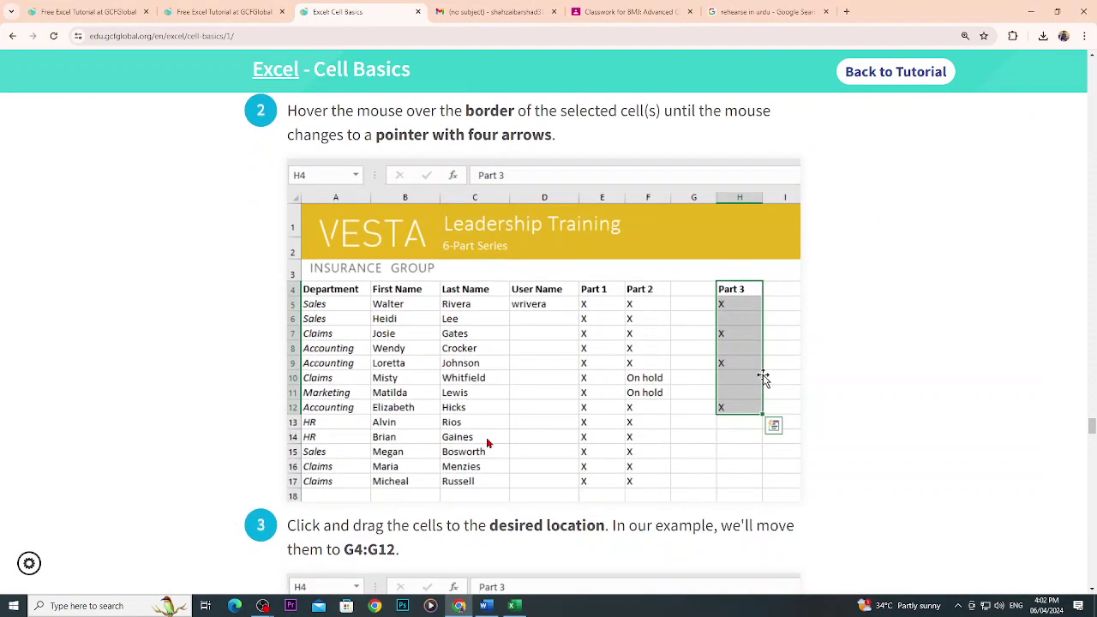
Review the tutorial's step about hovering over the selection border, then return to the workbook.
scroll(420, 390, down, 1)
scroll(407, 382, up, 2)
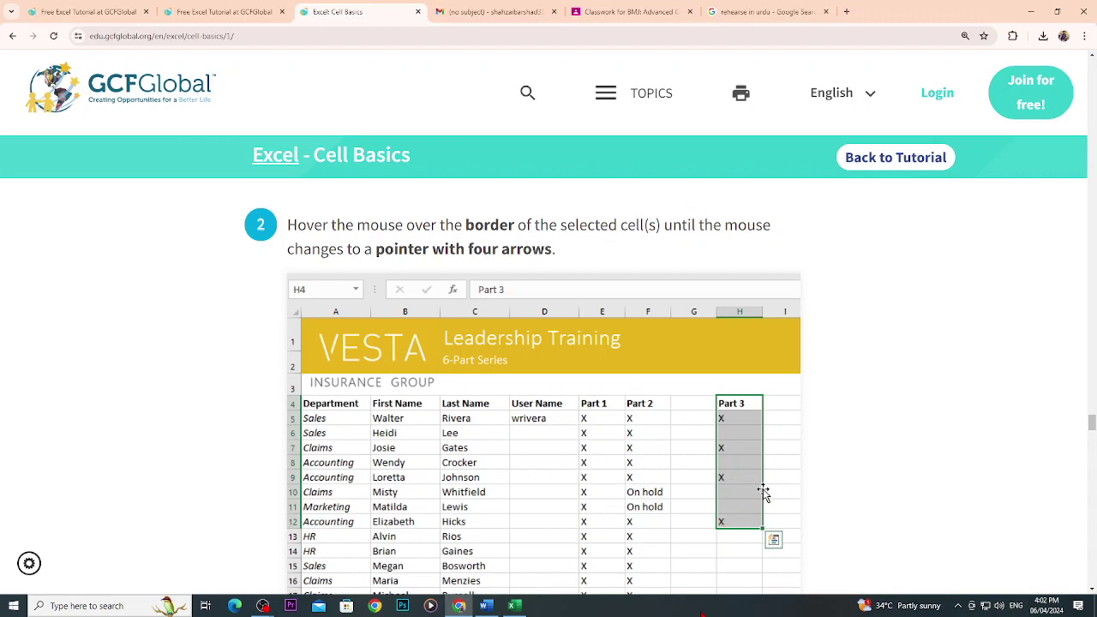
click(513, 606)
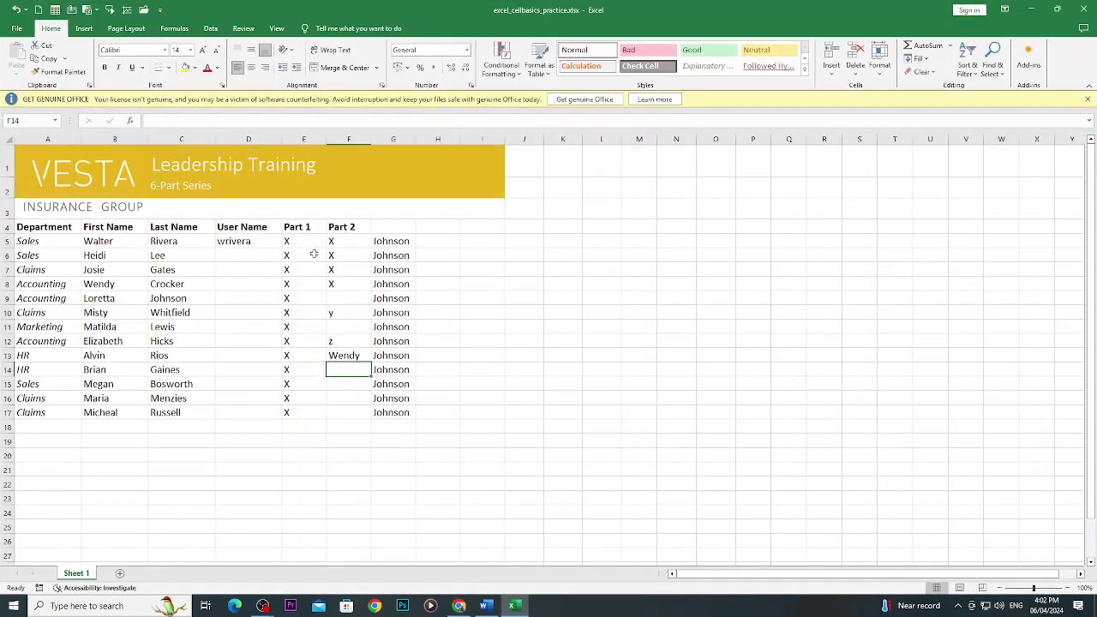
Select E4:E17 and drag it by its border to I4:I17.
click(307, 227)
drag(307, 227, 305, 412)
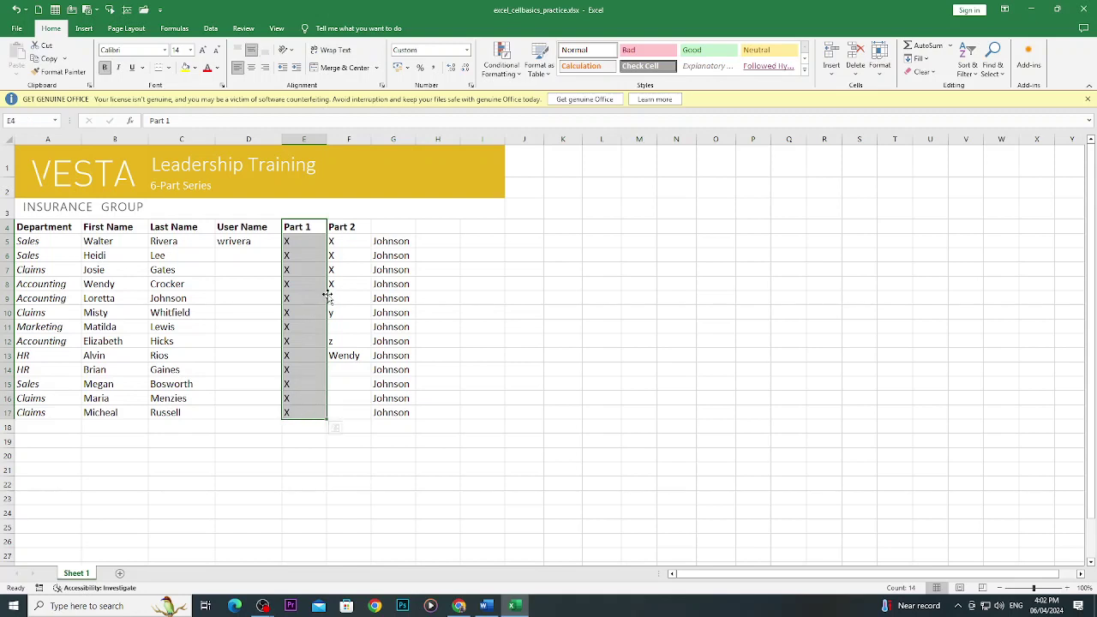
drag(326, 295, 463, 303)
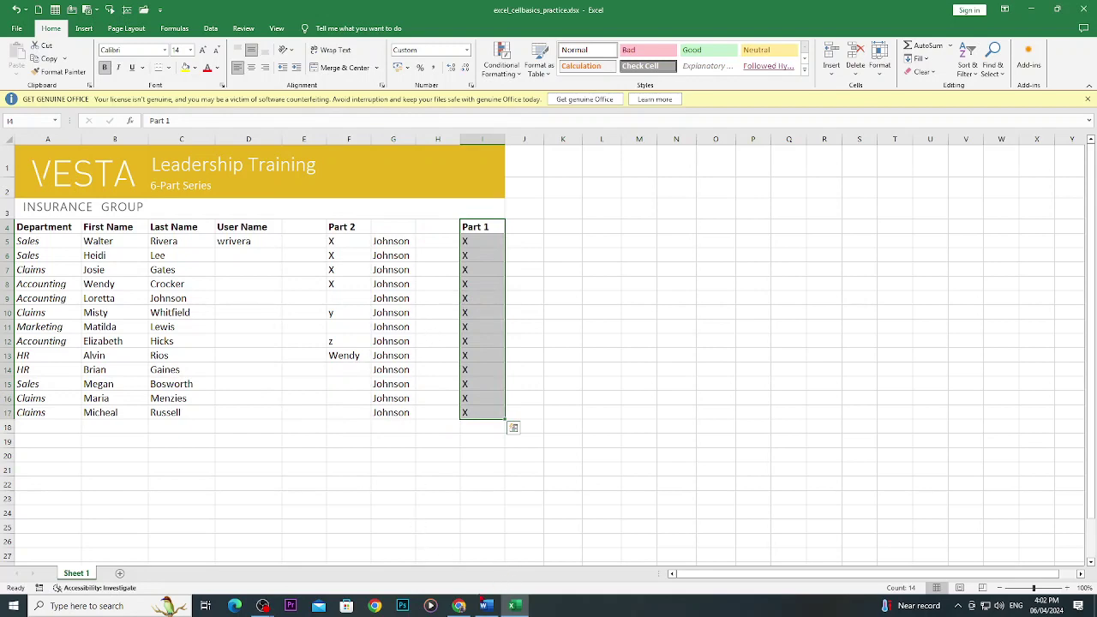
click(459, 607)
Scroll the GCFGlobal tutorial down to the 'To use the fill handle' section.
scroll(438, 438, down, 5)
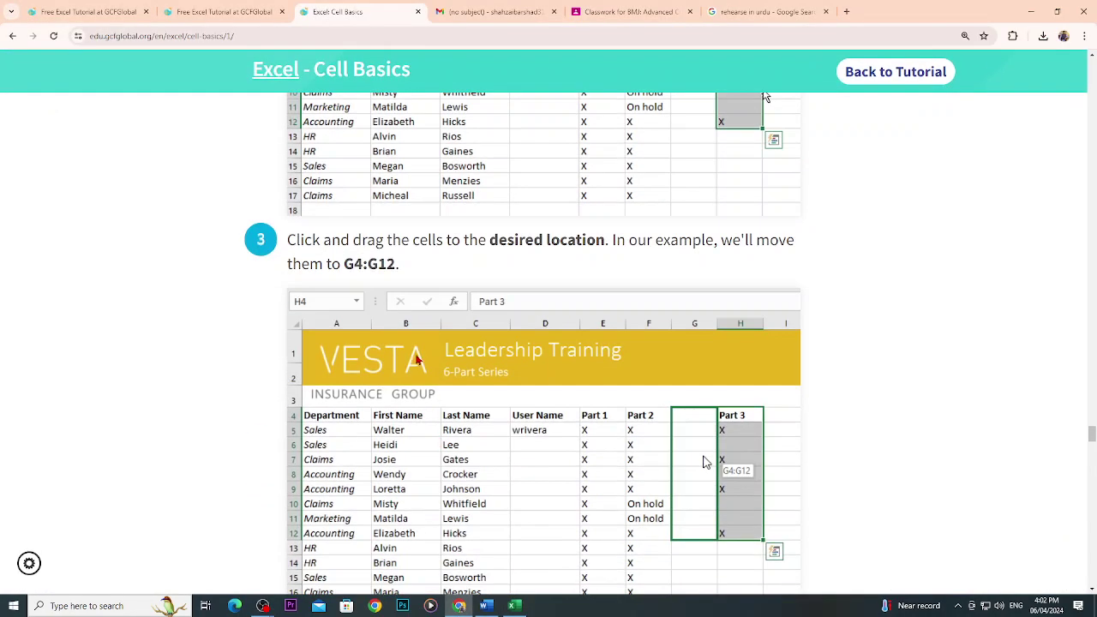
scroll(438, 366, down, 1)
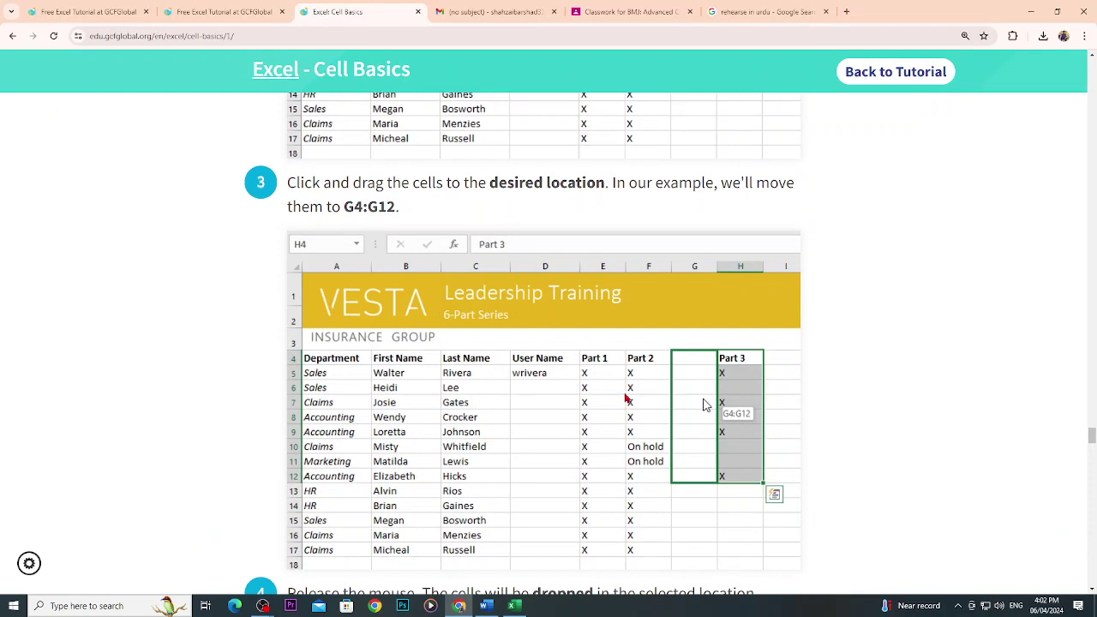
scroll(626, 398, down, 3)
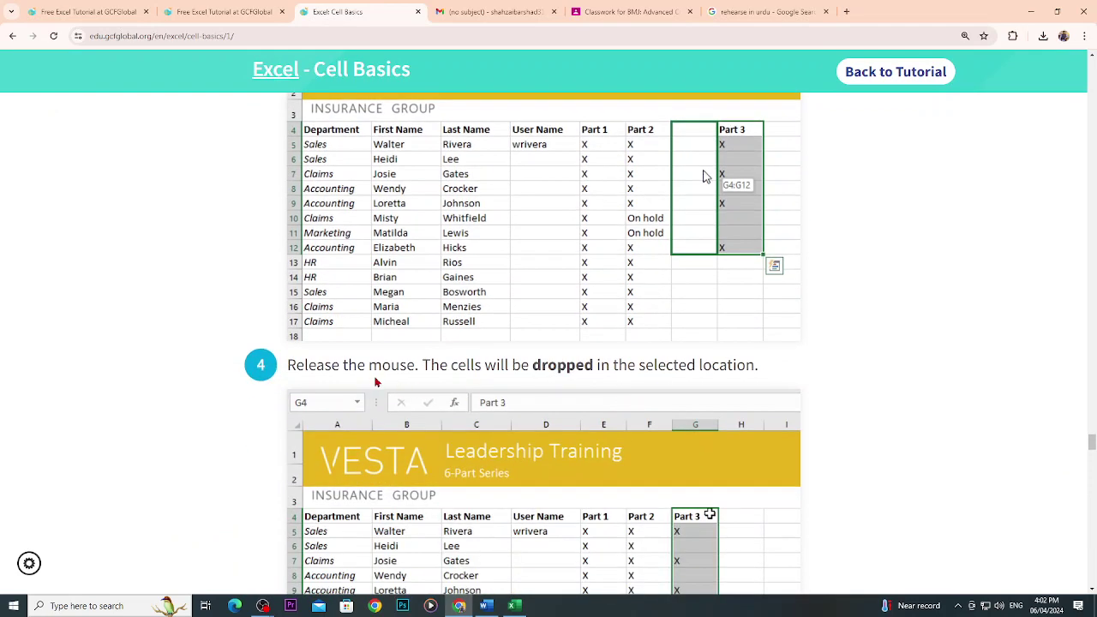
scroll(385, 377, down, 7)
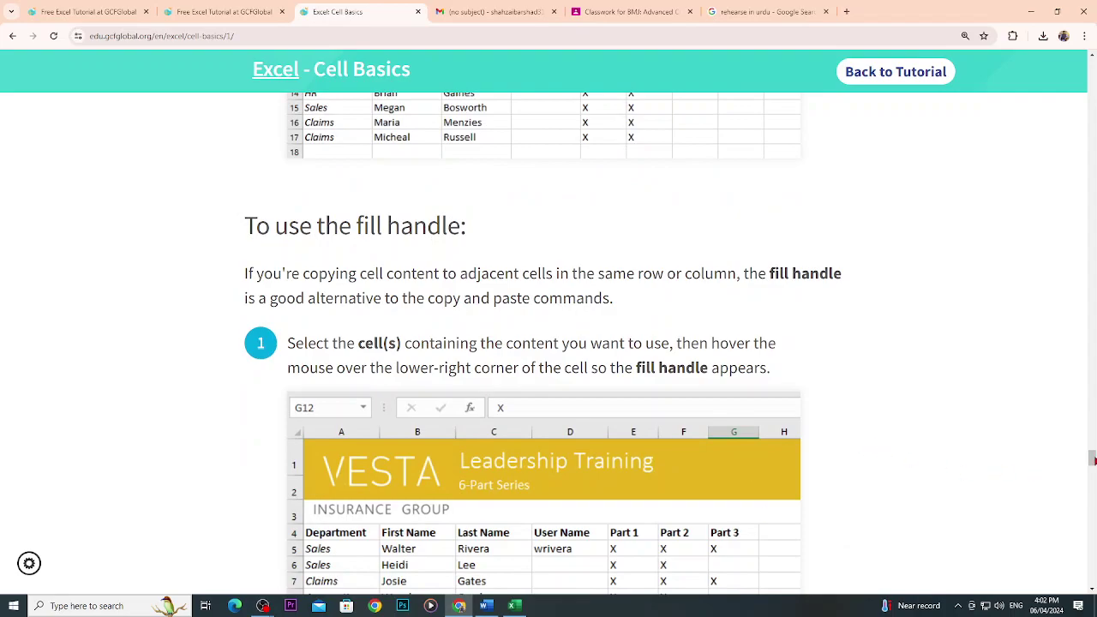
mouse_move(1092, 461)
mouse_down()
mouse_move(1092, 539)
mouse_move(1092, 459)
mouse_up()
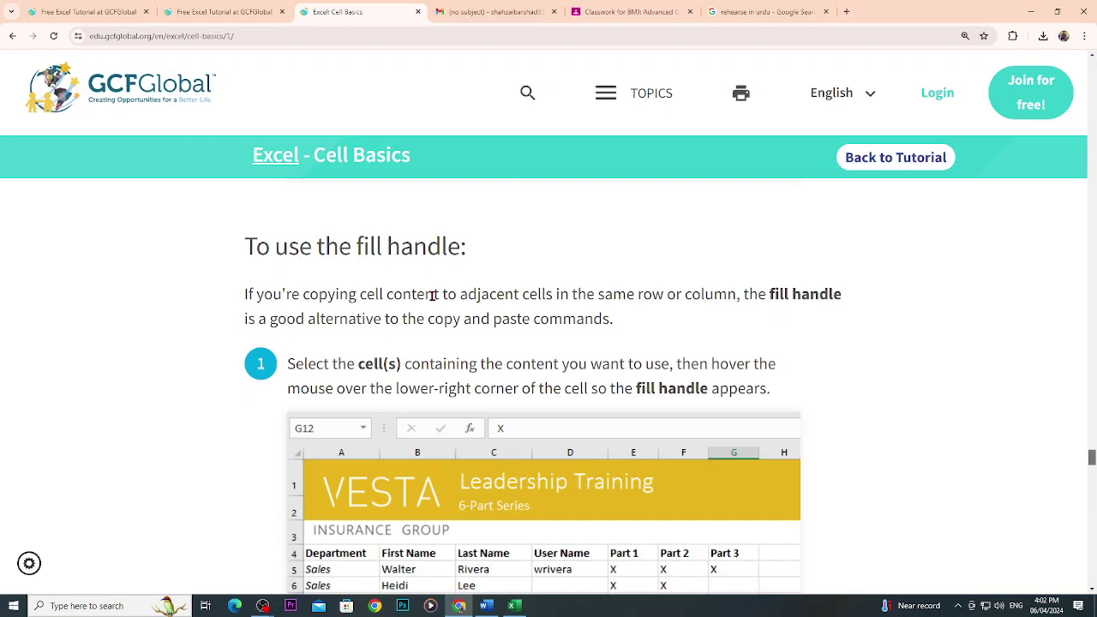
scroll(433, 295, down, 3)
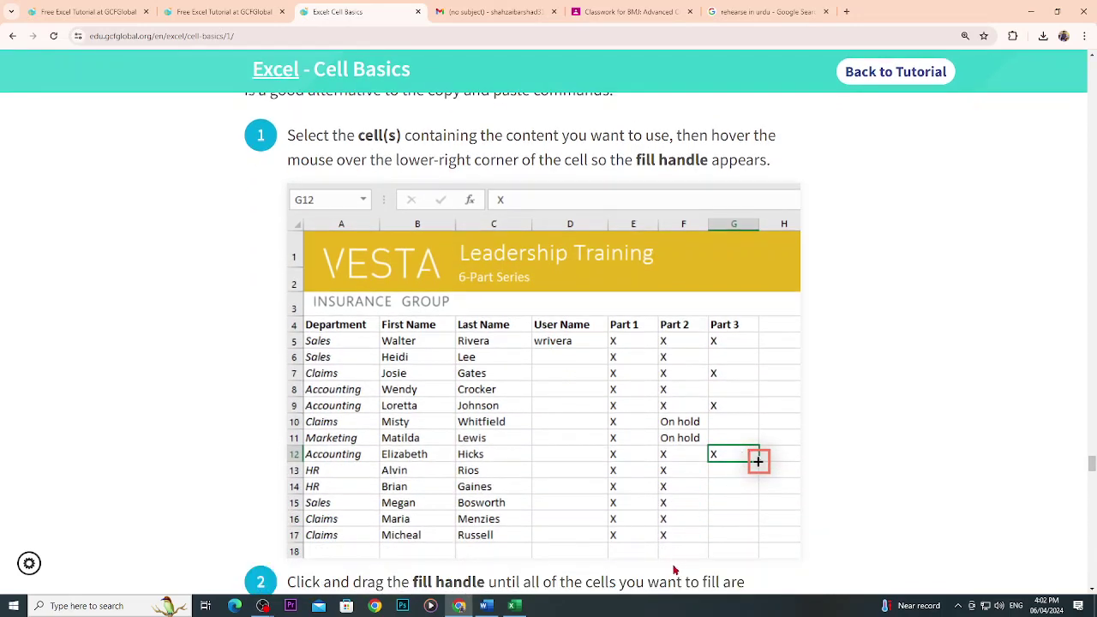
In Excel, drag F13's fill handle to copy Wendy down through F22.
click(514, 606)
click(674, 527)
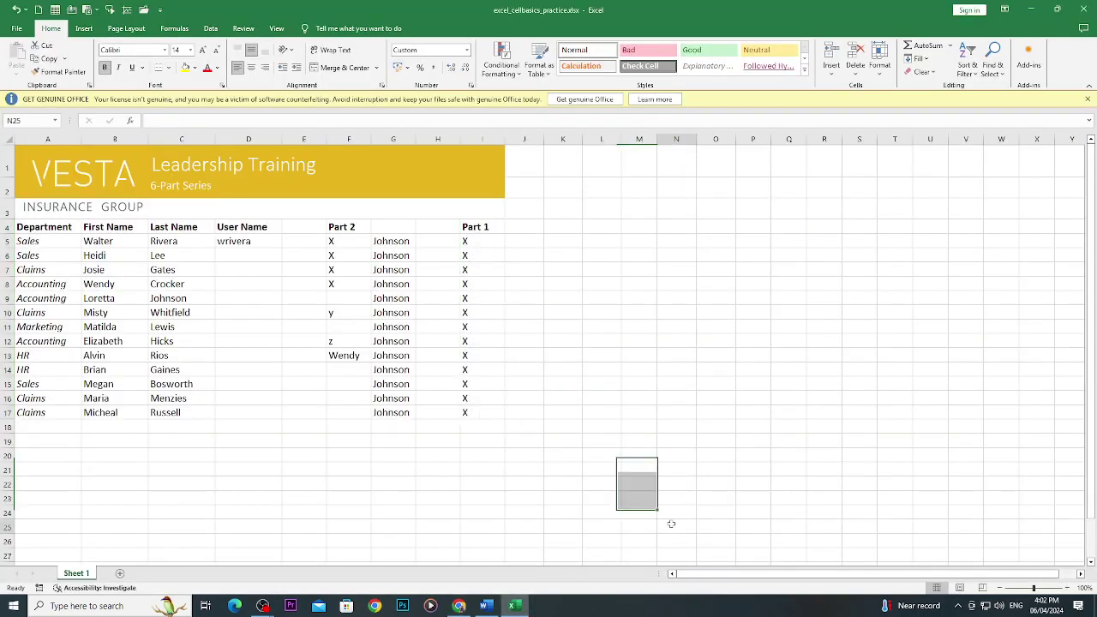
click(345, 360)
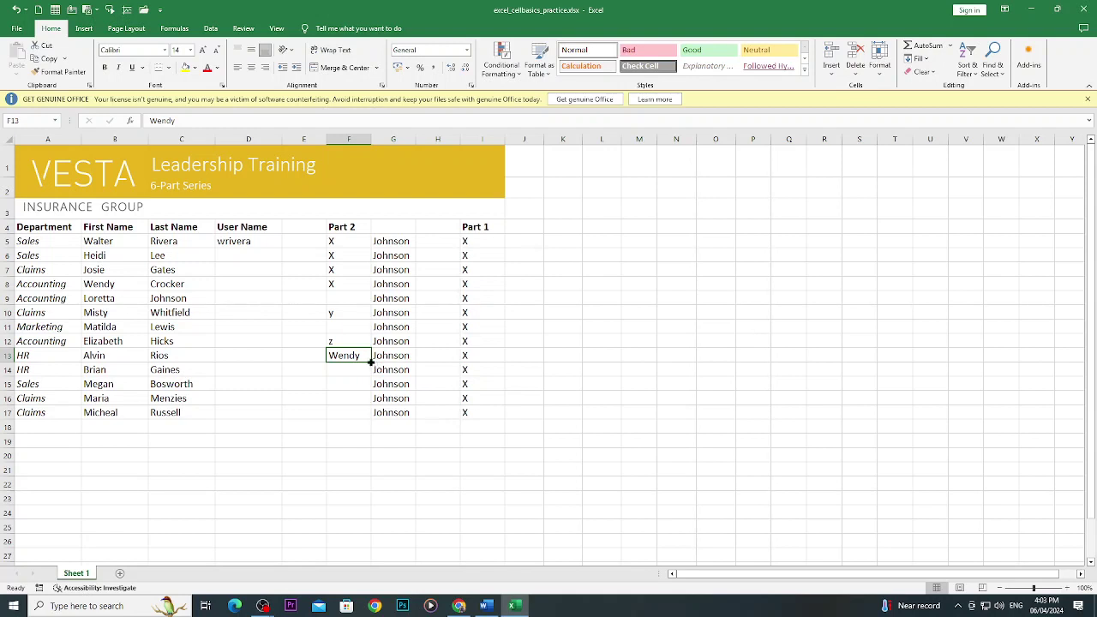
drag(371, 362, 371, 497)
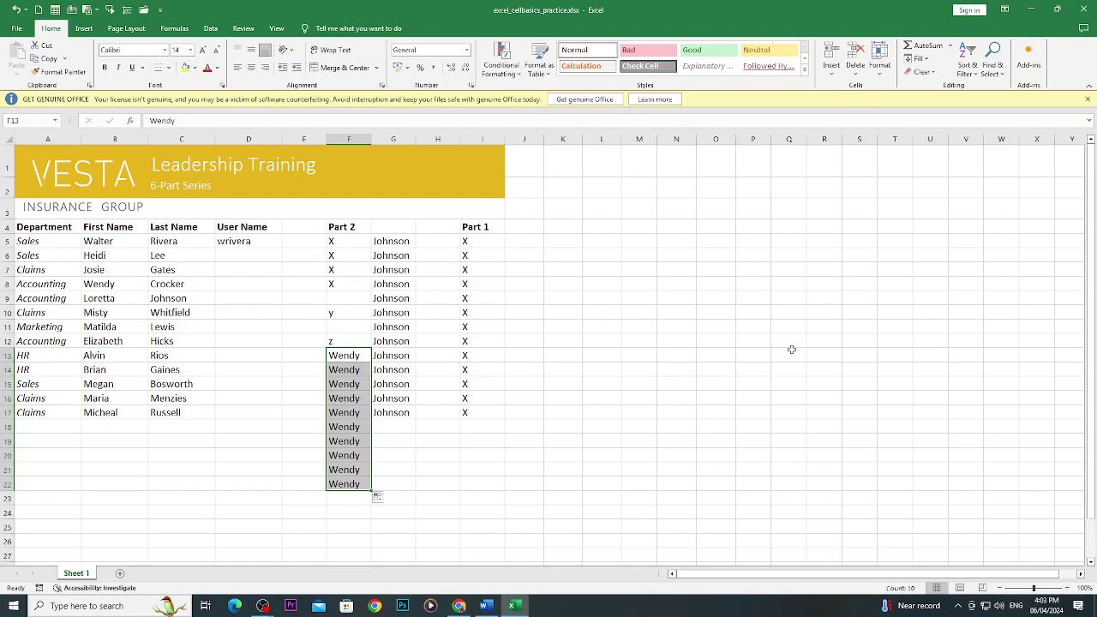
Enter 1 in P6 and fill it down through P19.
click(753, 255)
text(1)
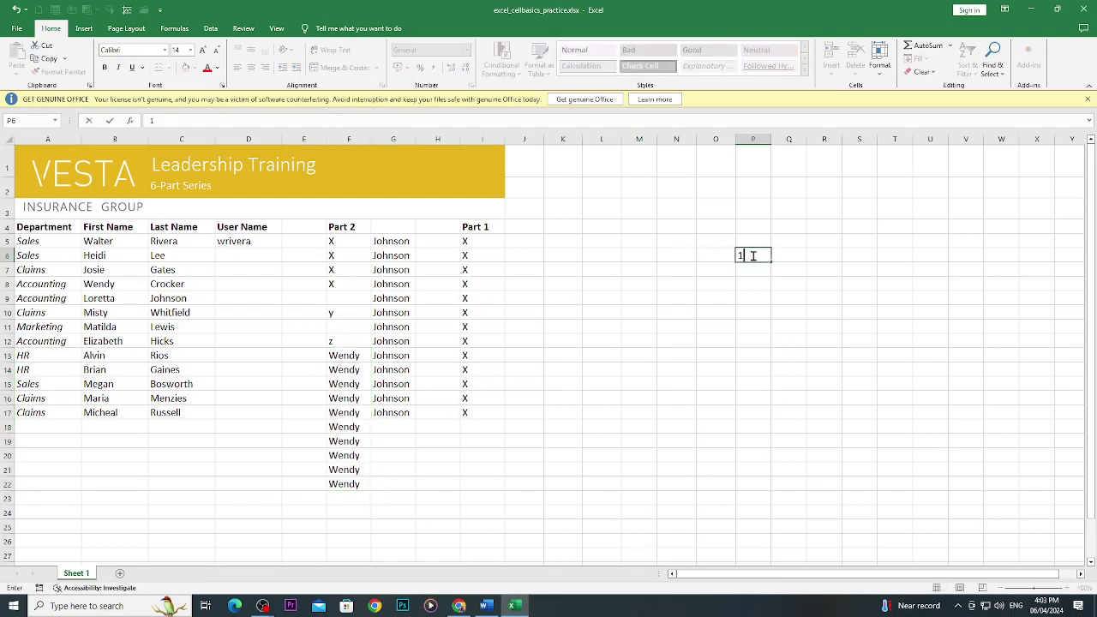
key(Return)
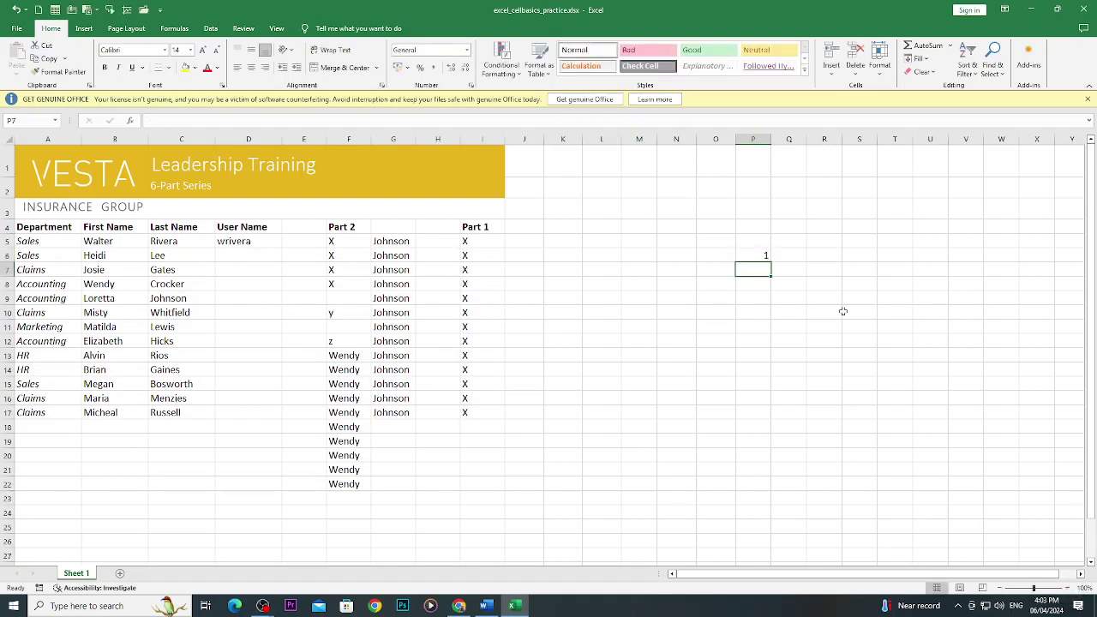
click(758, 257)
drag(772, 261, 769, 450)
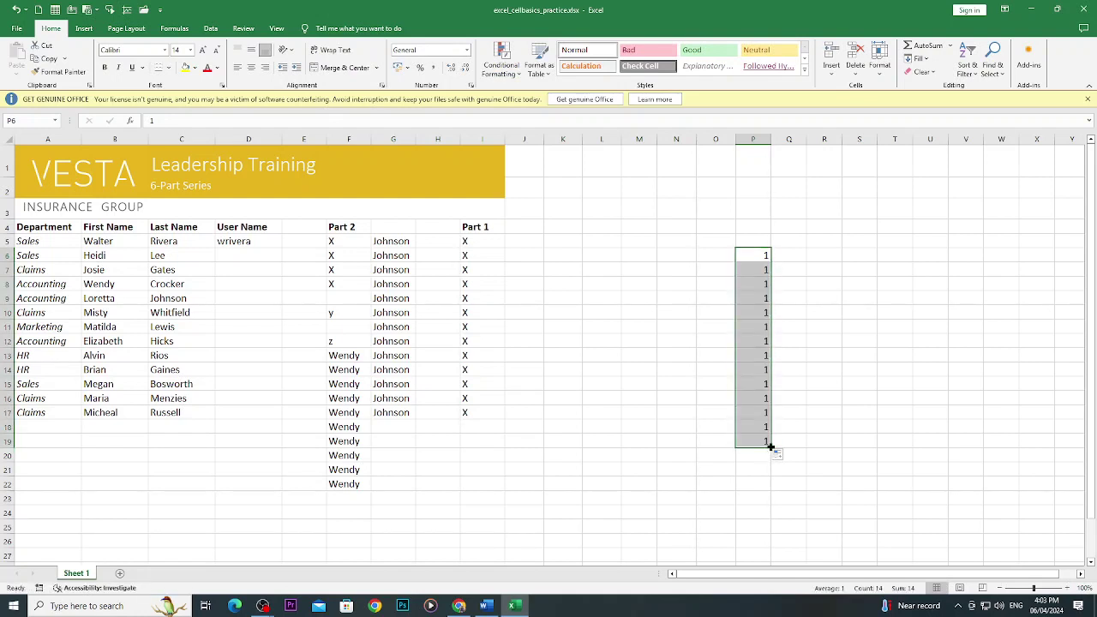
Enter 1 and 2 in Q6:Q7 and extend the series to 14 in Q19.
click(783, 259)
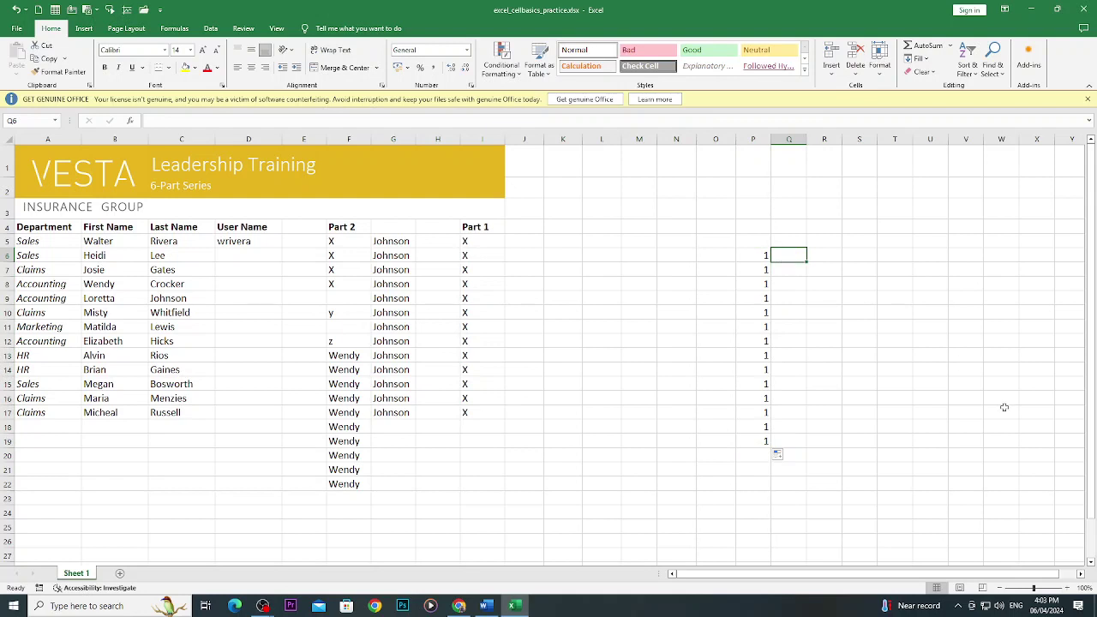
text(1)
key(Return)
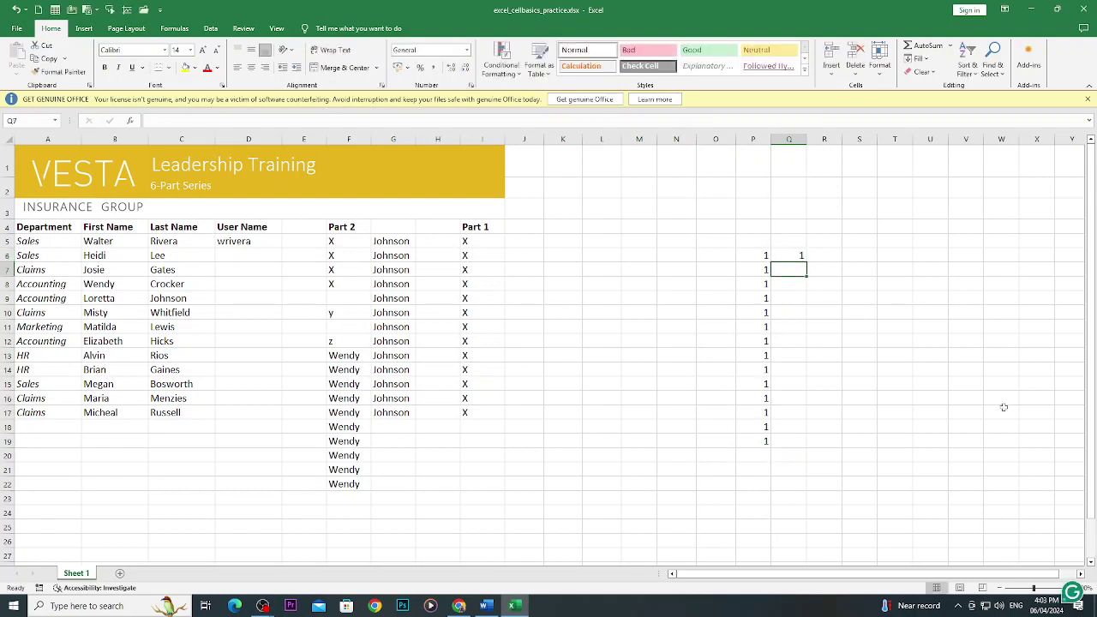
text(2)
click(1003, 410)
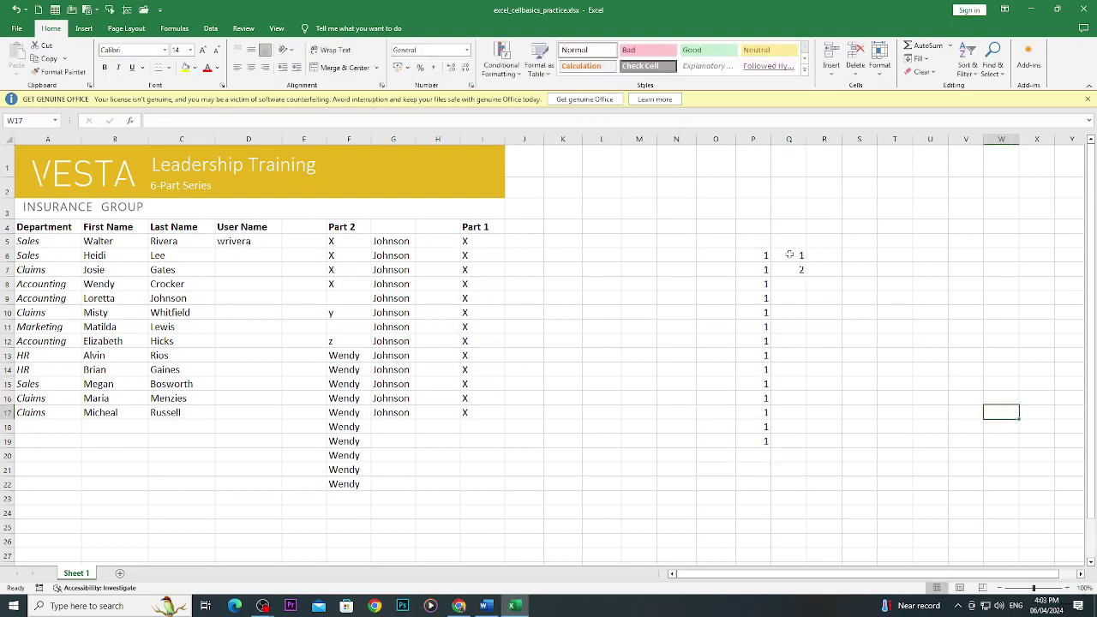
drag(784, 254, 782, 270)
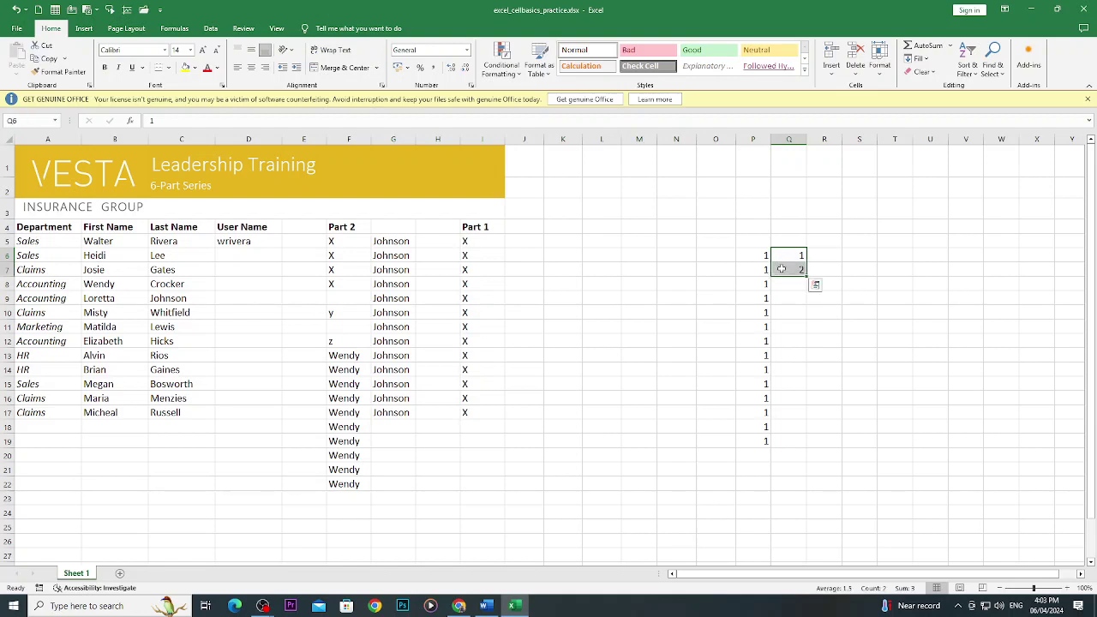
click(893, 237)
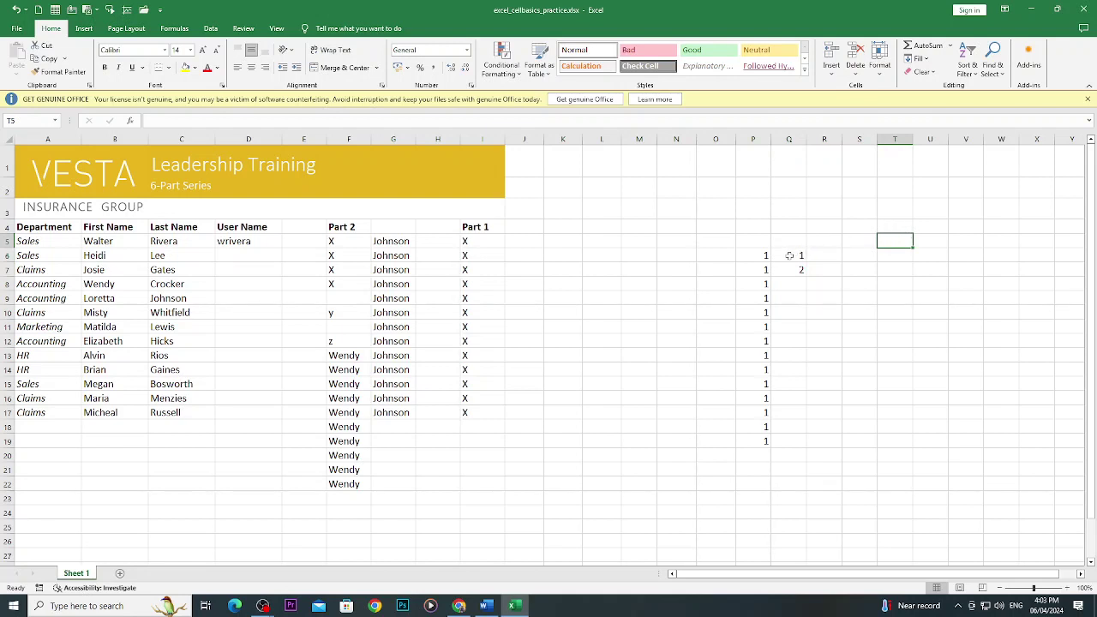
drag(789, 255, 789, 447)
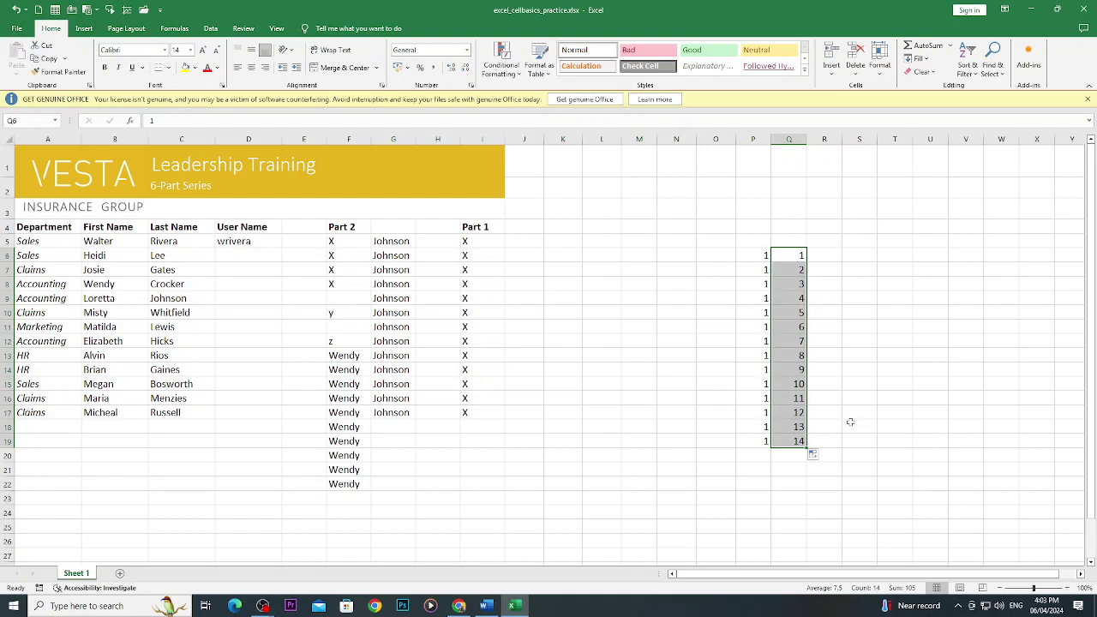
Fill R6:R19 with 2s, then delete them to clear column R.
click(827, 258)
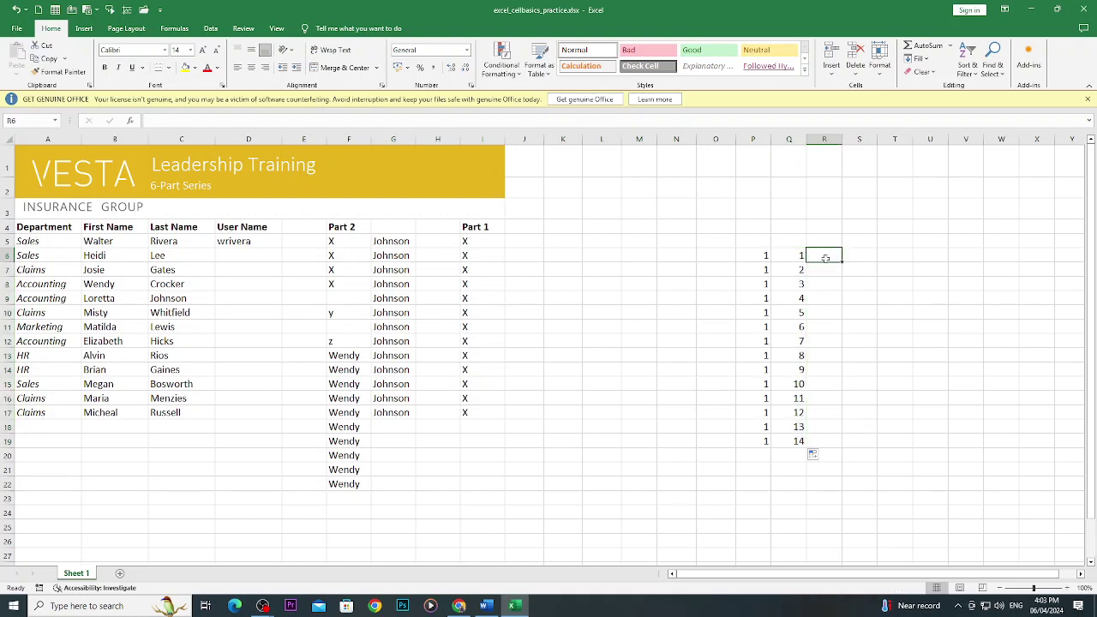
text(2)
click(984, 252)
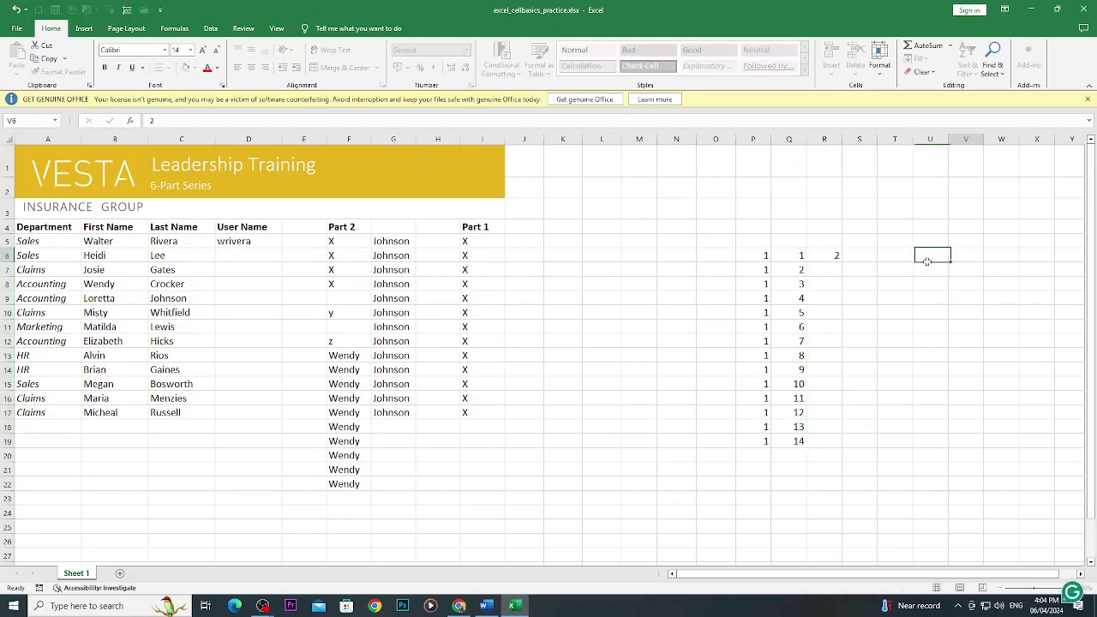
click(836, 256)
drag(842, 261, 833, 445)
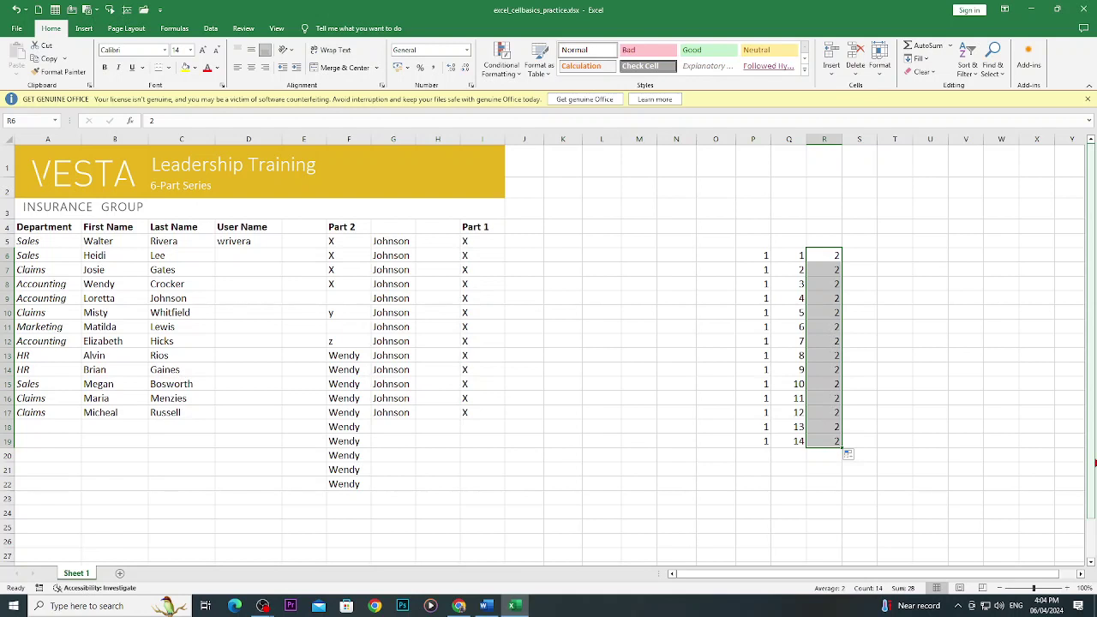
key(BackSpace)
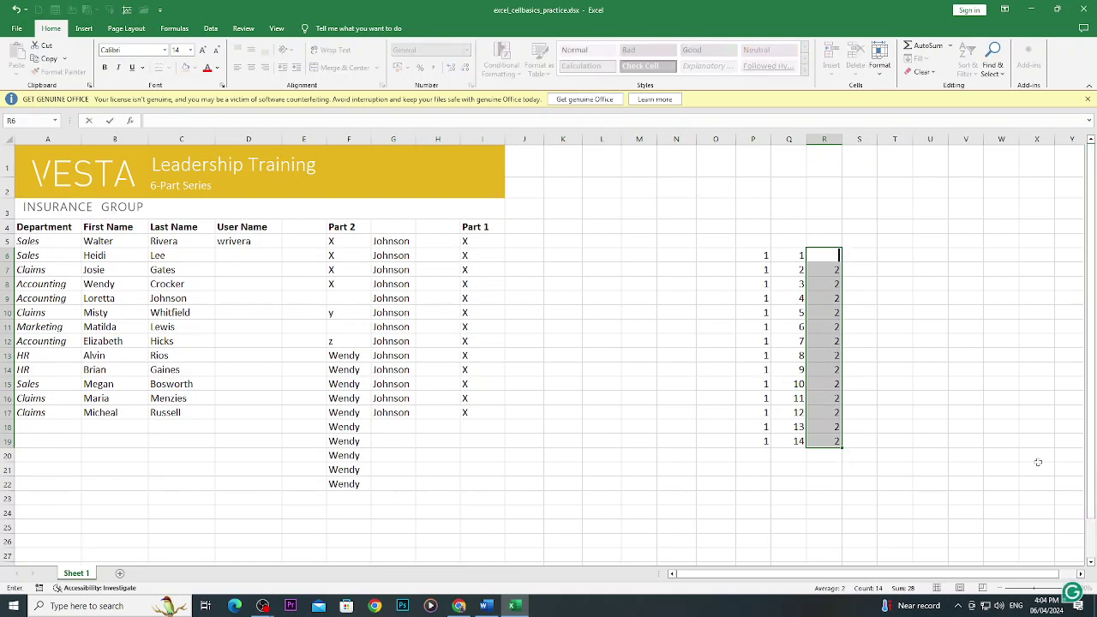
drag(1041, 385, 1025, 357)
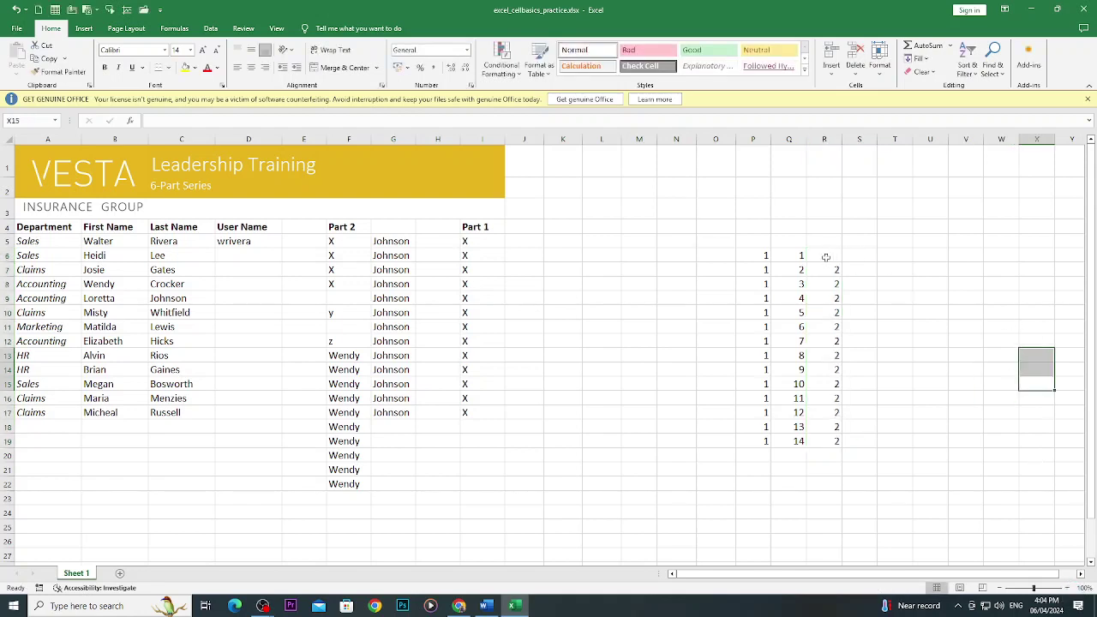
drag(826, 258, 839, 448)
key(BackSpace)
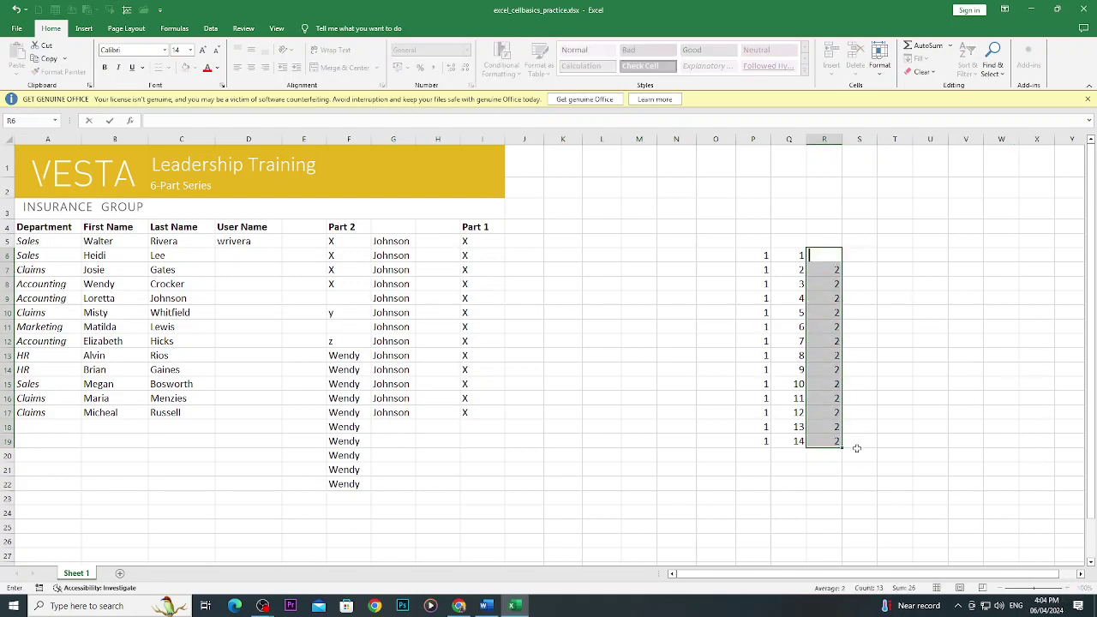
click(867, 443)
drag(825, 256, 866, 339)
key(Delete)
Enter 2 and 4 in R6:R7 and extend the series to 28 in R19.
click(824, 256)
text(2)
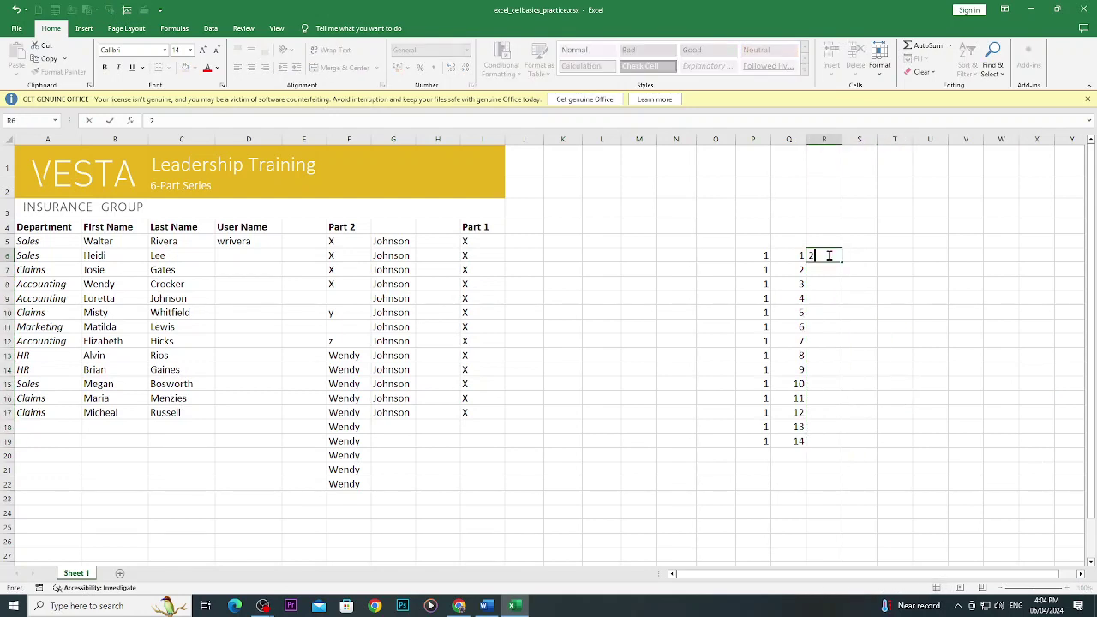
key(Return)
text(4)
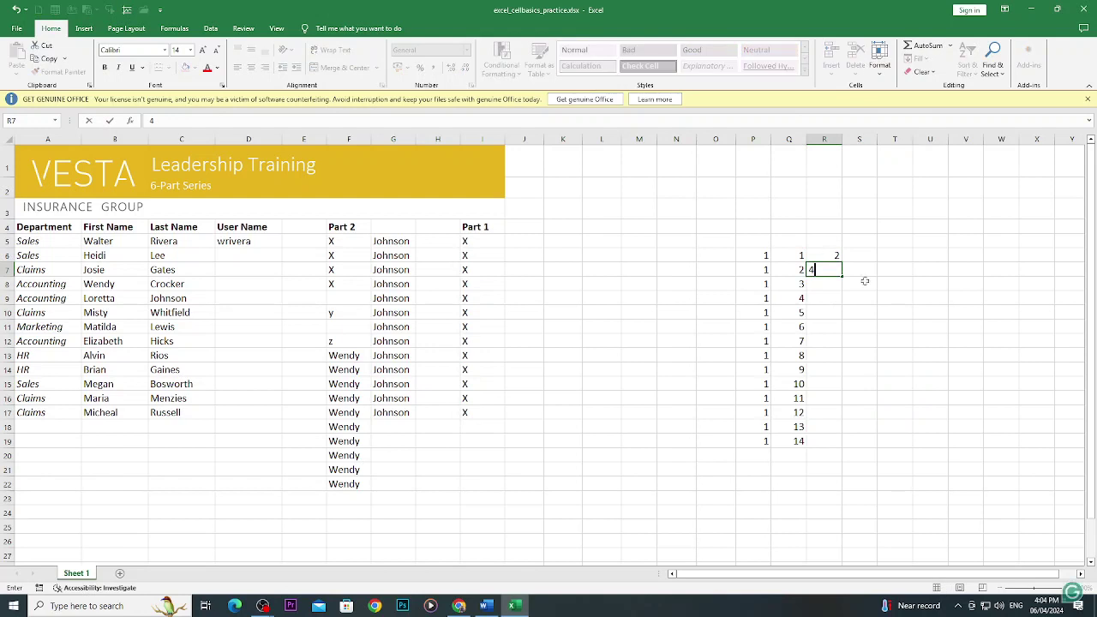
click(865, 281)
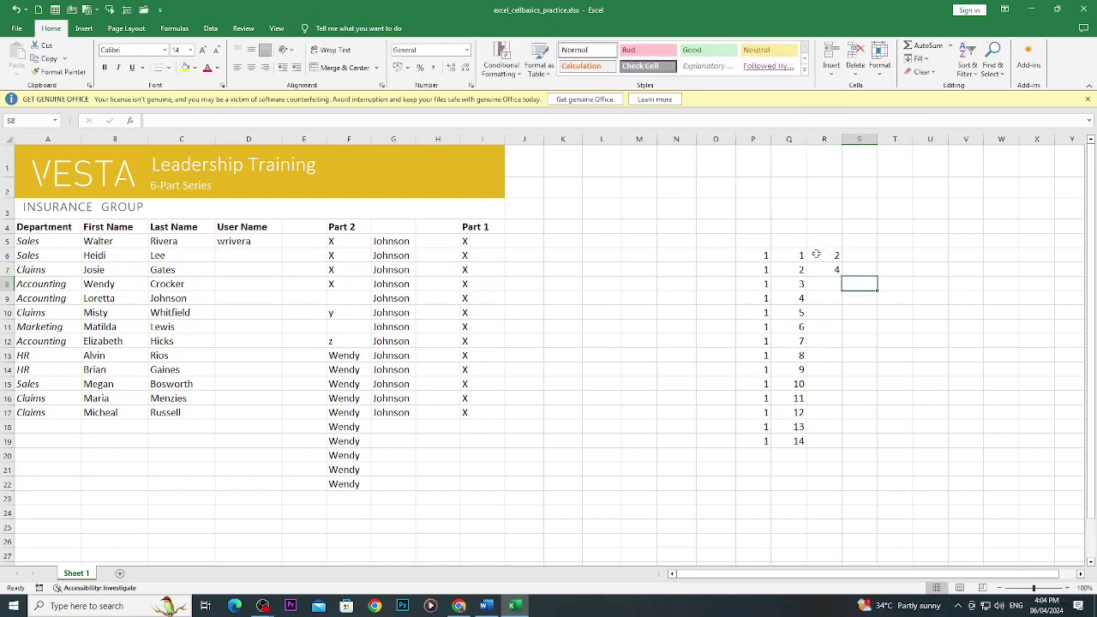
drag(816, 253, 836, 406)
drag(833, 444, 833, 443)
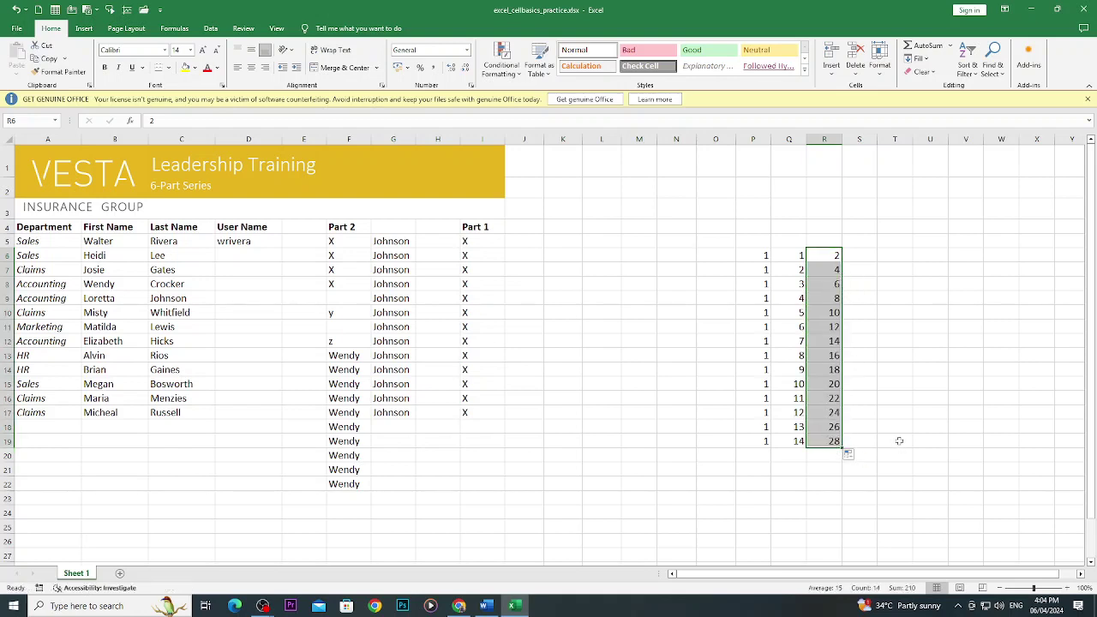
Enter 3 and 6 in S6:S7 and extend the series to 42 in S19.
click(854, 251)
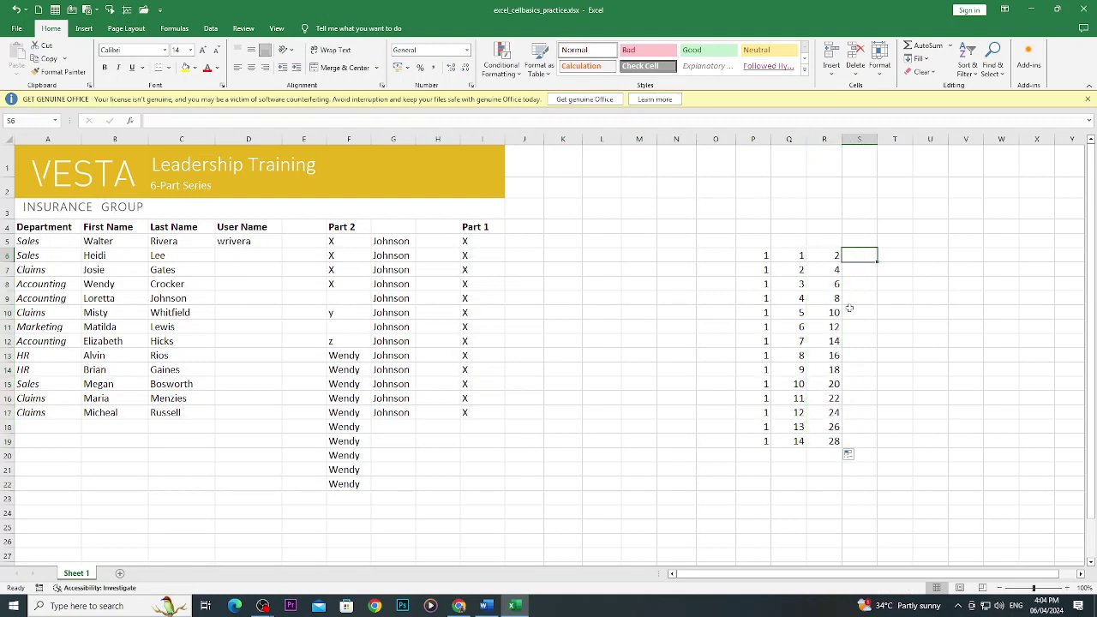
text(3)
key(Return)
text(6)
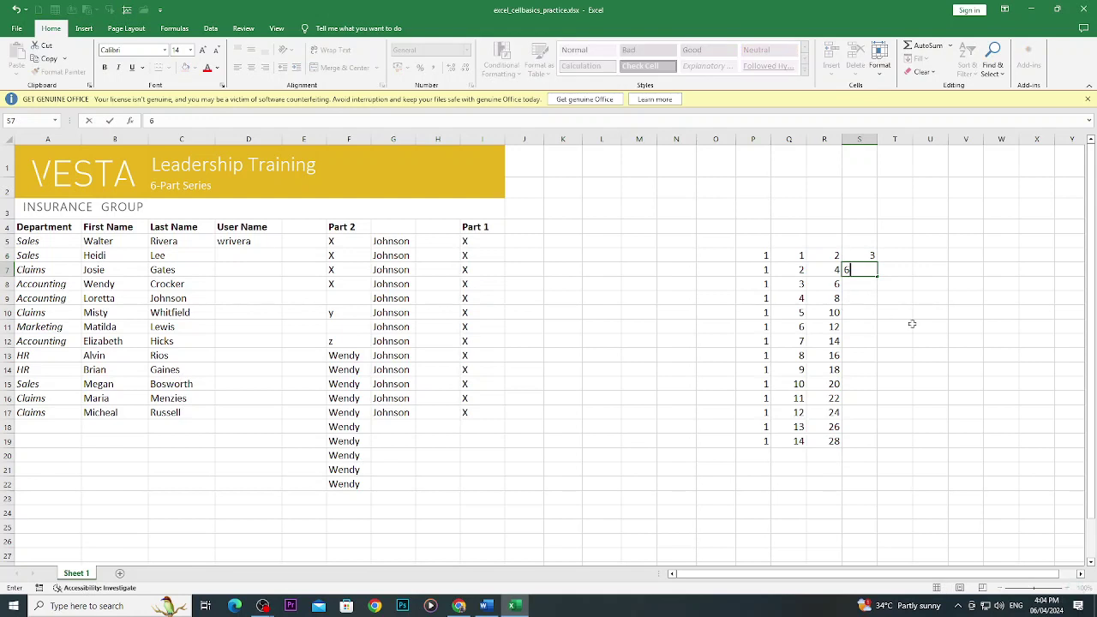
click(912, 324)
drag(860, 256, 851, 270)
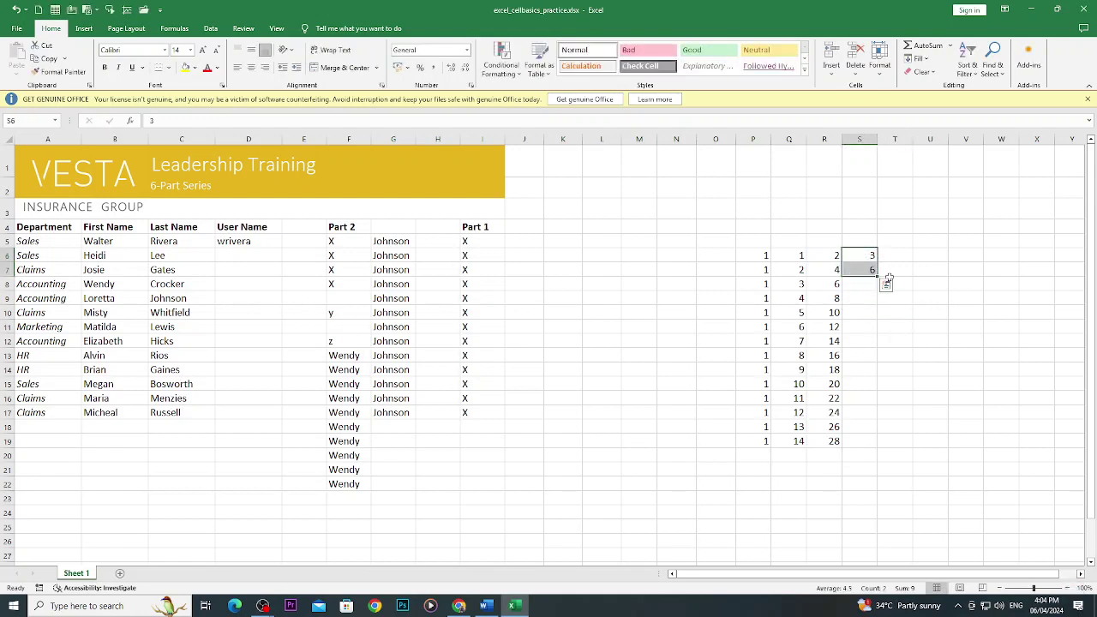
drag(879, 277, 880, 446)
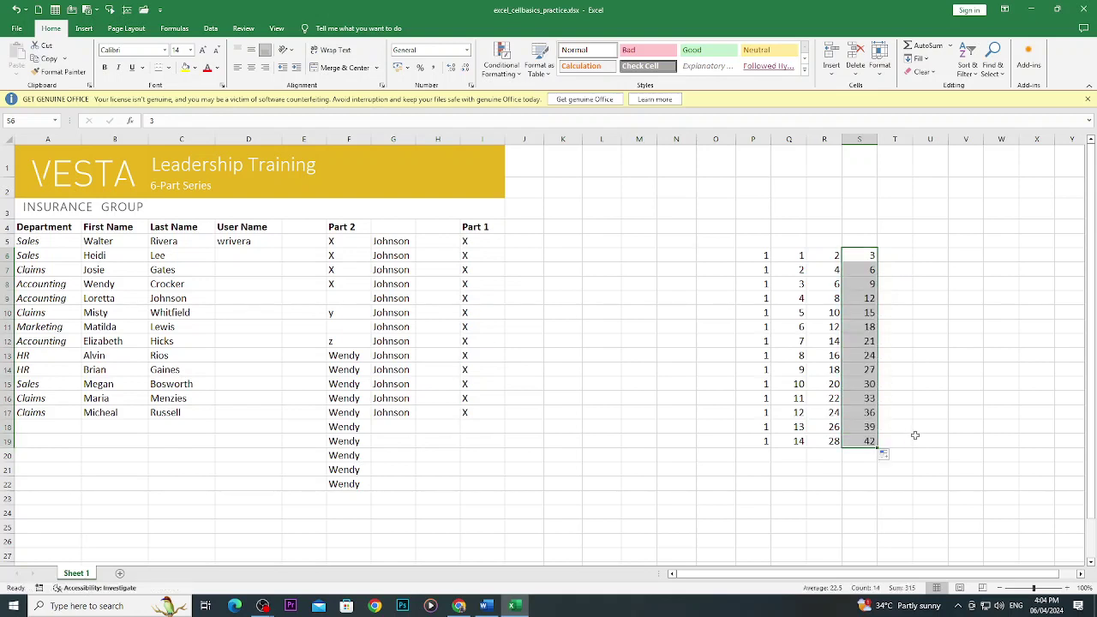
Enter 1 in U6 and fill it down to U19.
click(943, 257)
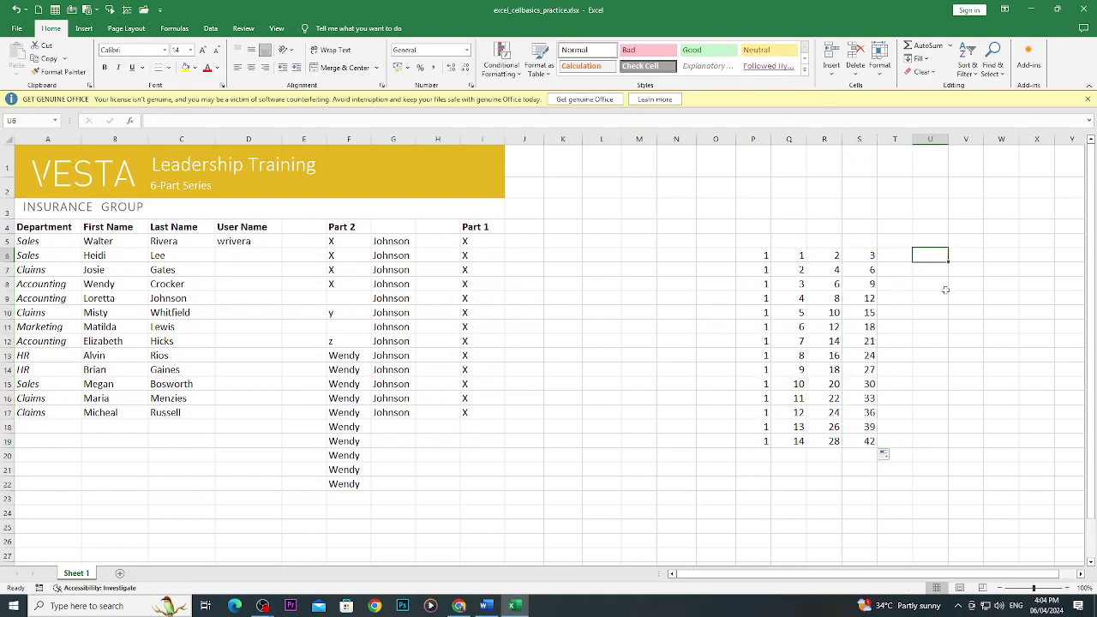
text(1)
drag(950, 263, 955, 455)
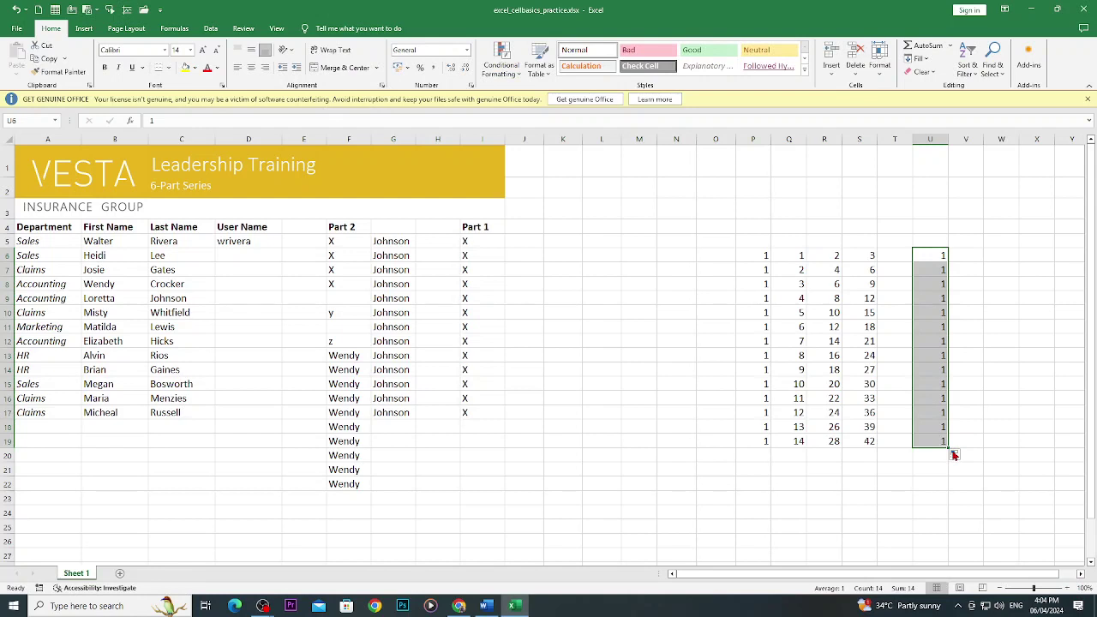
Start V6:V7 with 2 and 4 and extend the series to 28 in V19.
click(982, 259)
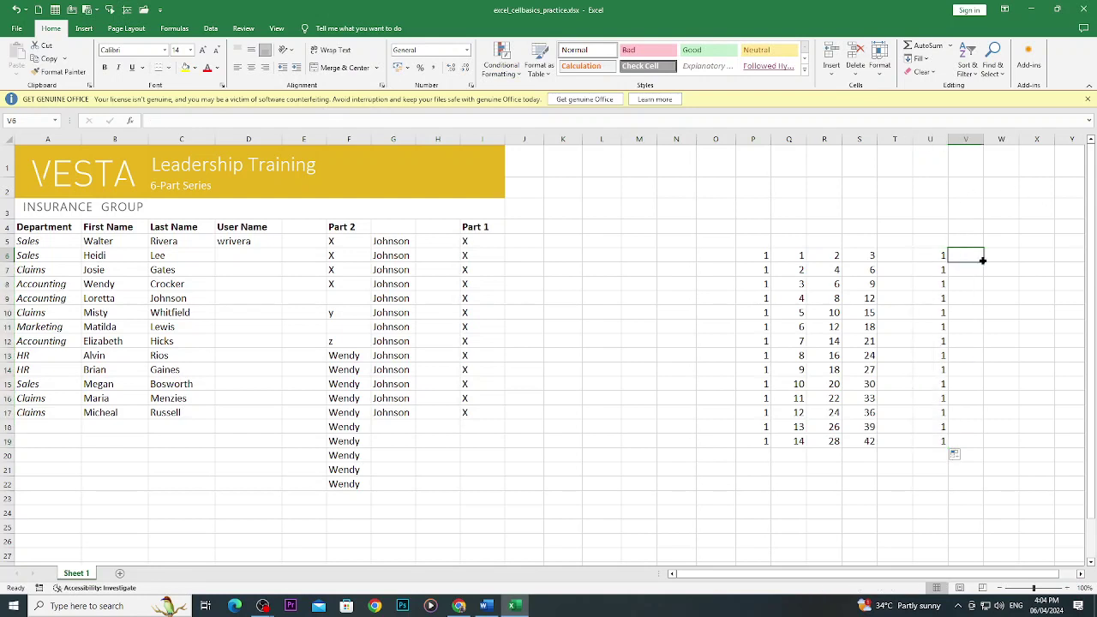
text(2)
key(Return)
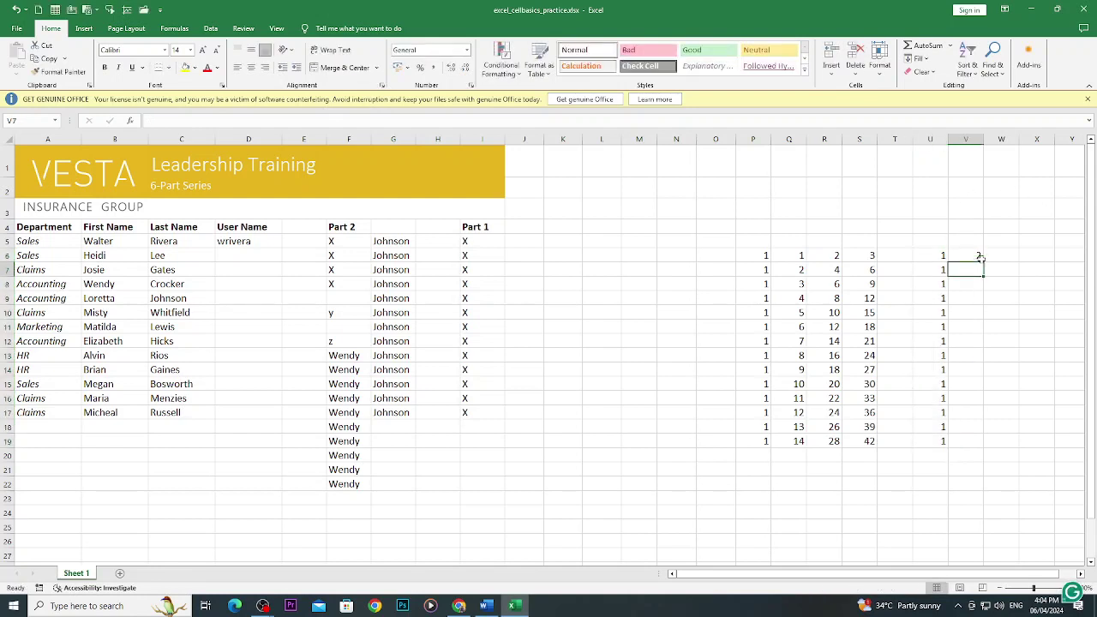
text(4)
click(1047, 269)
drag(975, 251, 984, 443)
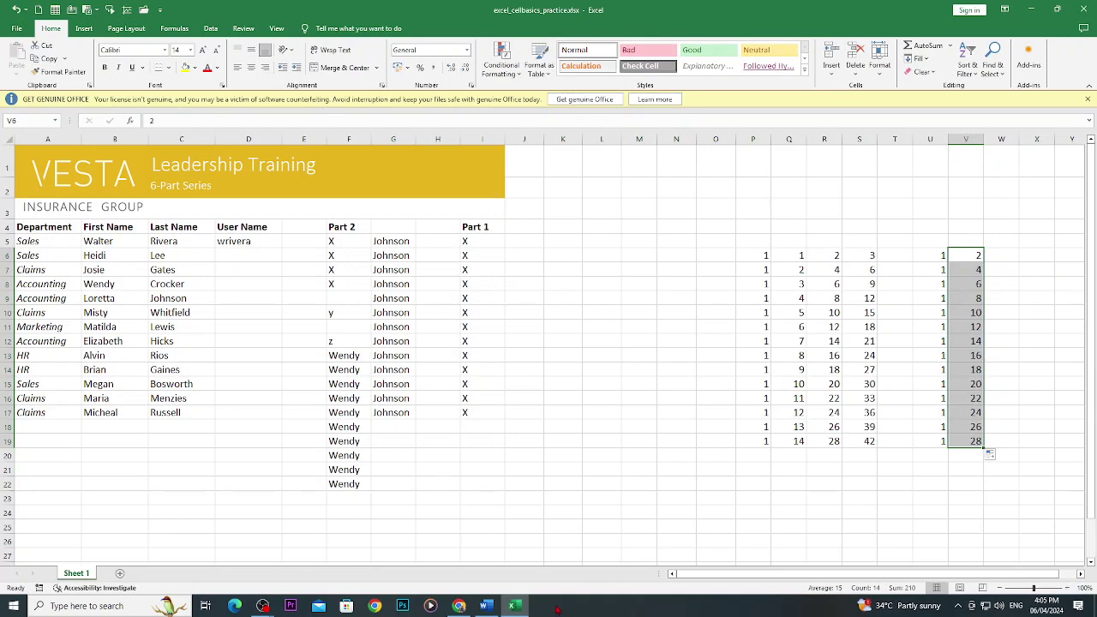
click(459, 606)
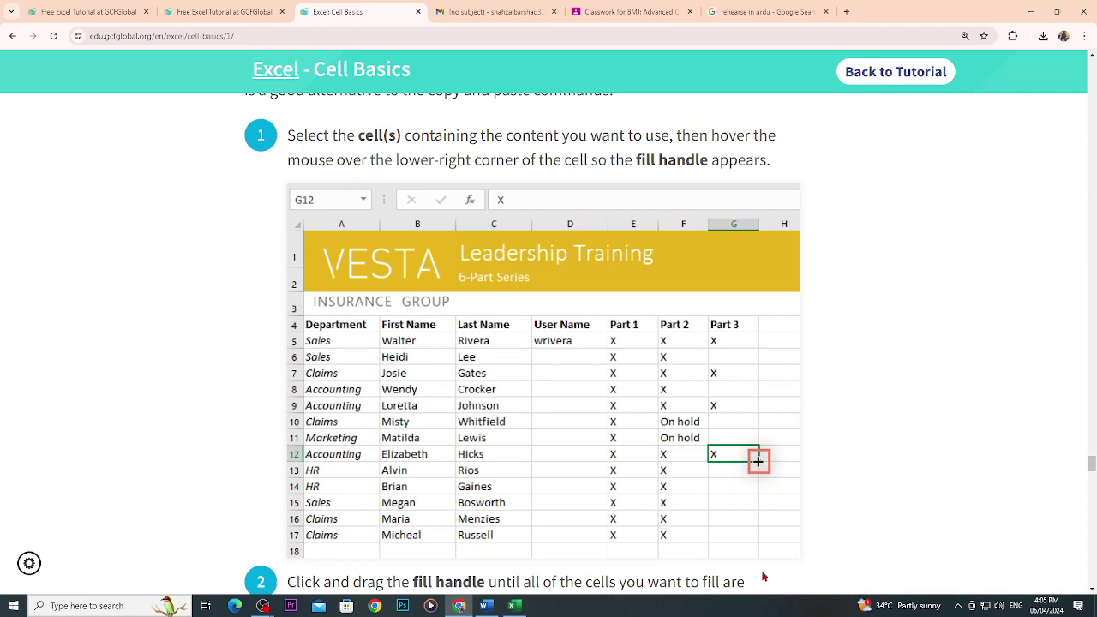
Scroll the tutorial to 'To continue a series with the fill handle', then return to Excel.
scroll(545, 343, down, 5)
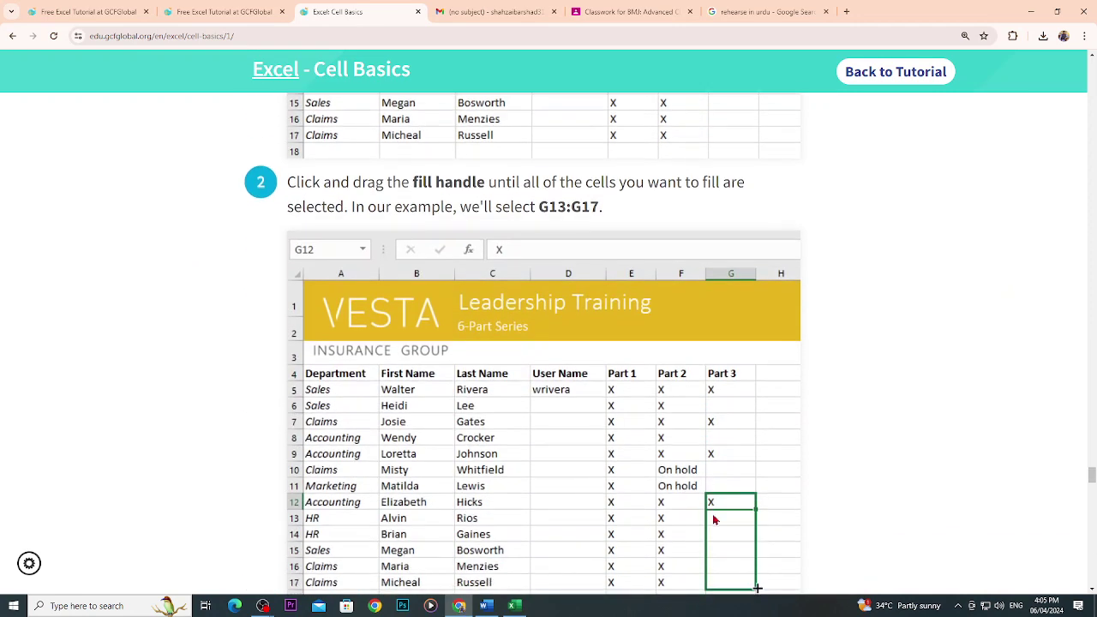
scroll(713, 517, down, 2)
scroll(732, 463, down, 6)
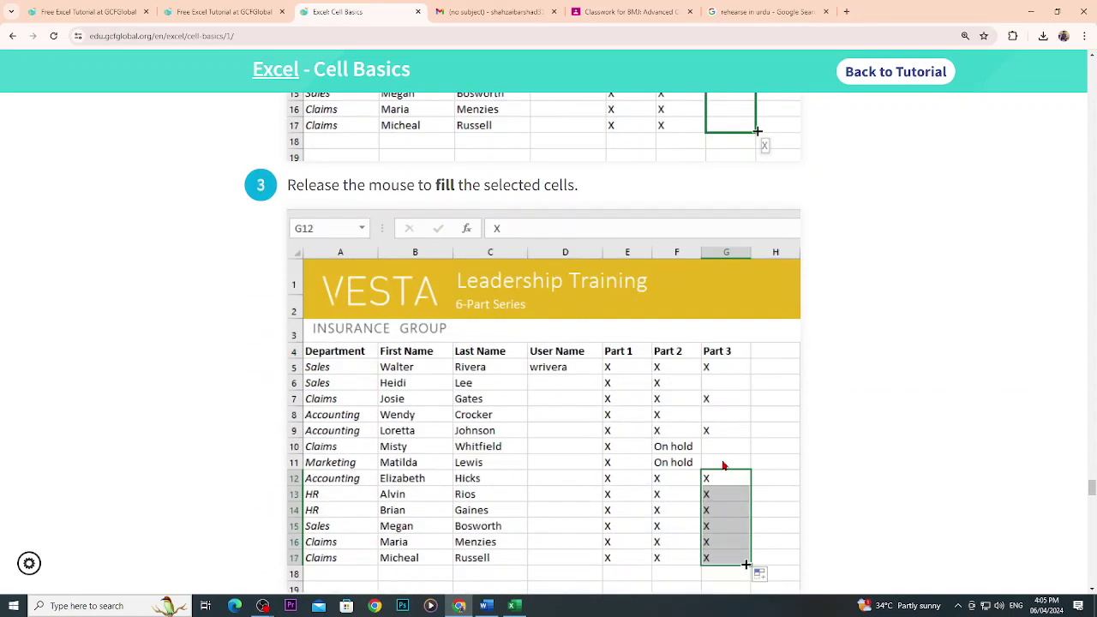
scroll(729, 403, down, 3)
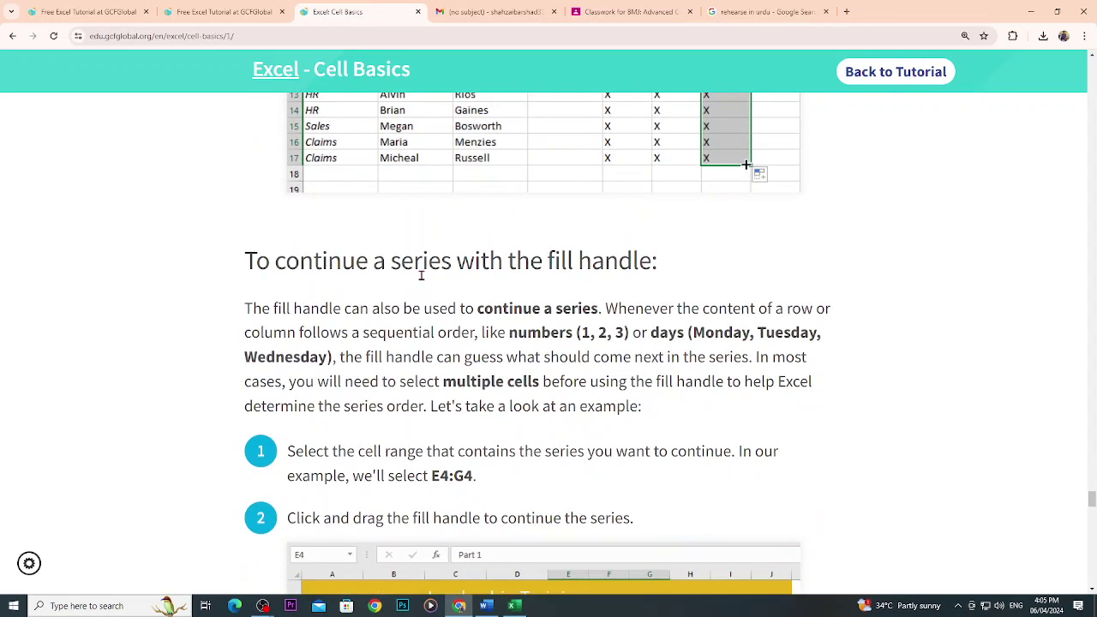
scroll(540, 429, down, 5)
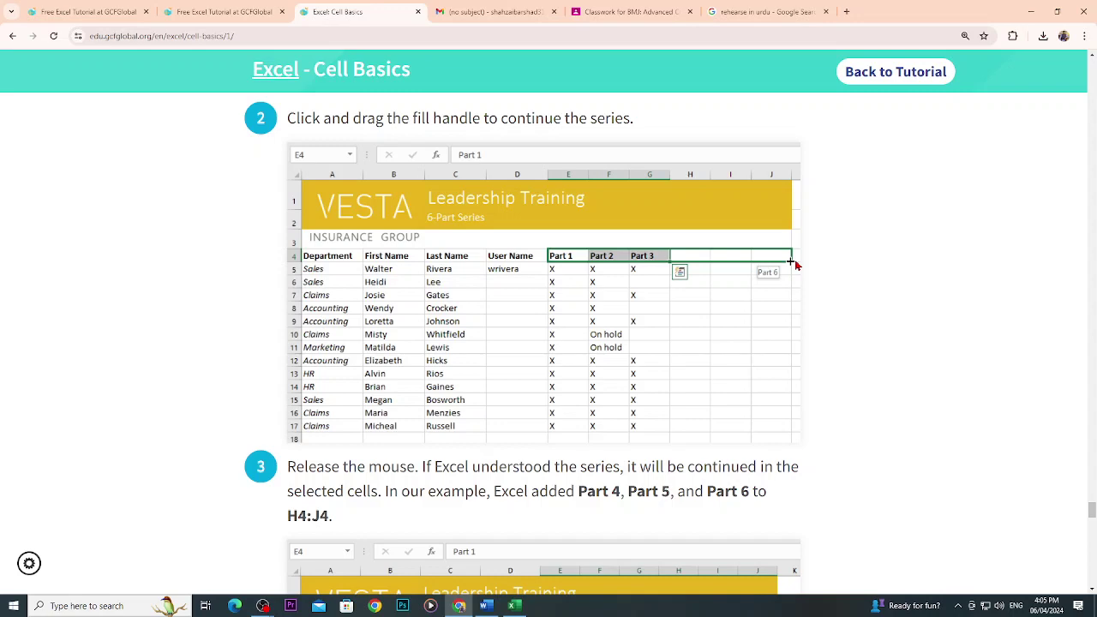
click(513, 606)
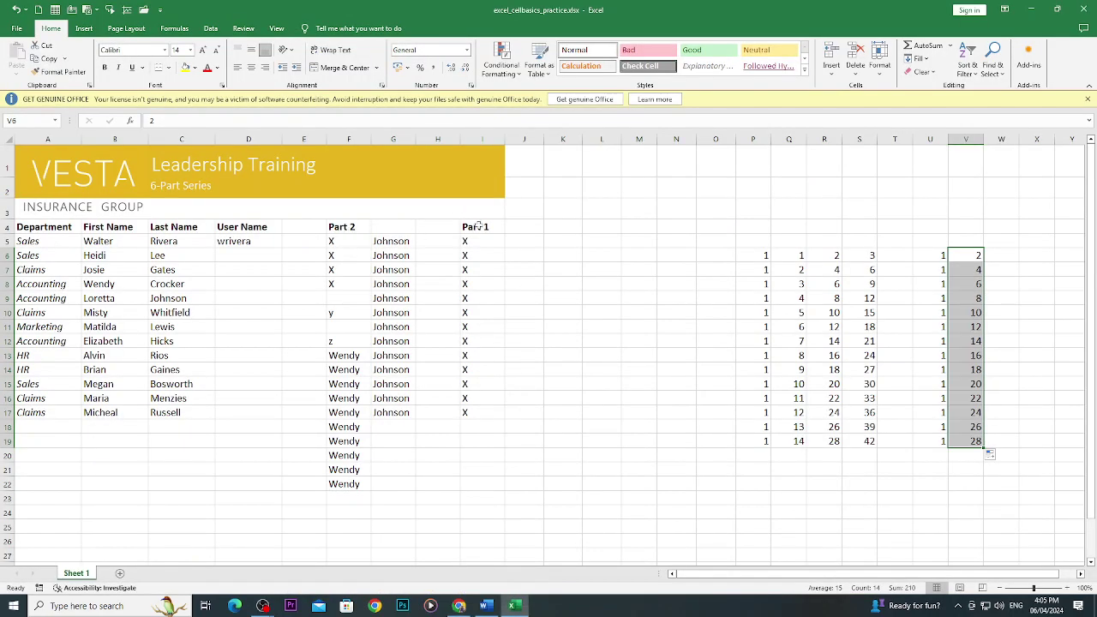
Copy the Part 2 header from F4 into J4.
click(355, 227)
key(ctrl+c)
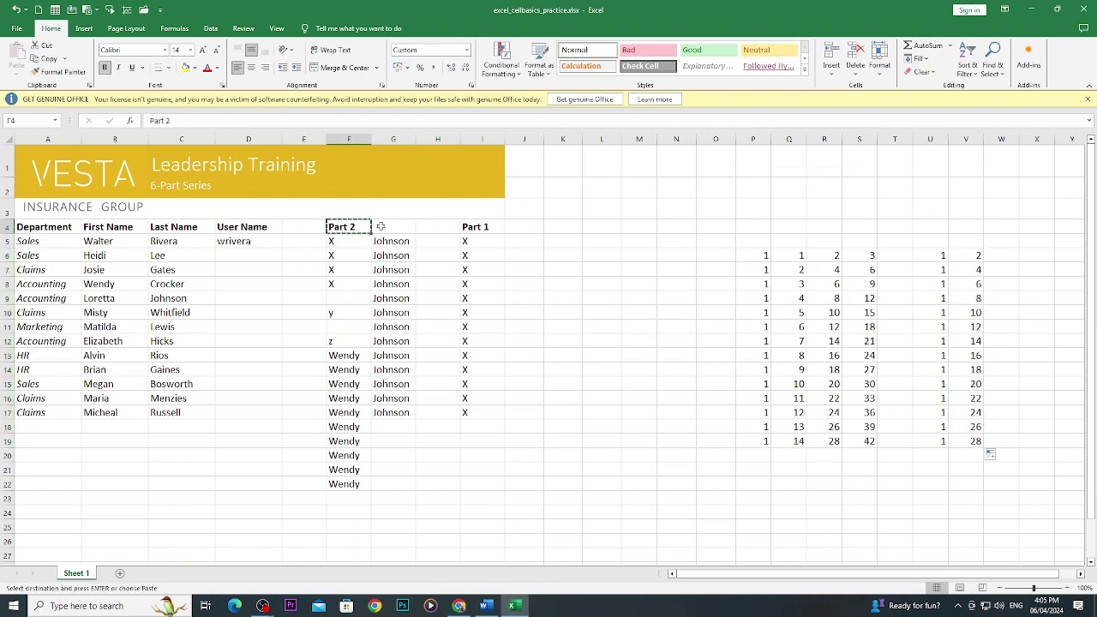
click(518, 227)
key(ctrl+v)
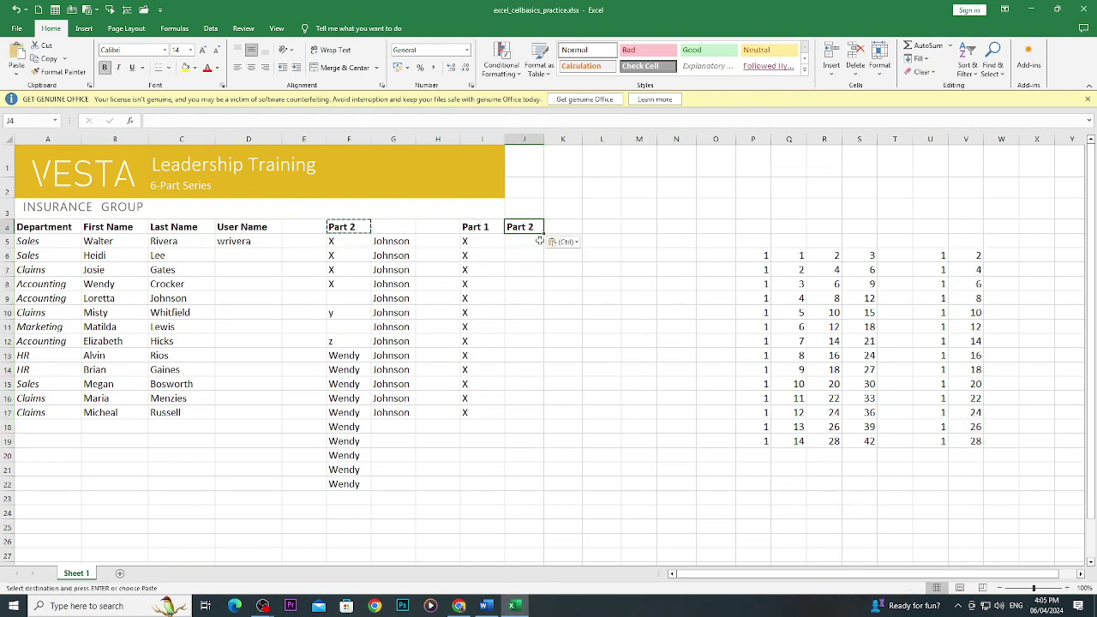
Extend the I4:J4 headers to N4 as Part 1 through Part 6, then return to the tutorial.
drag(480, 227, 696, 244)
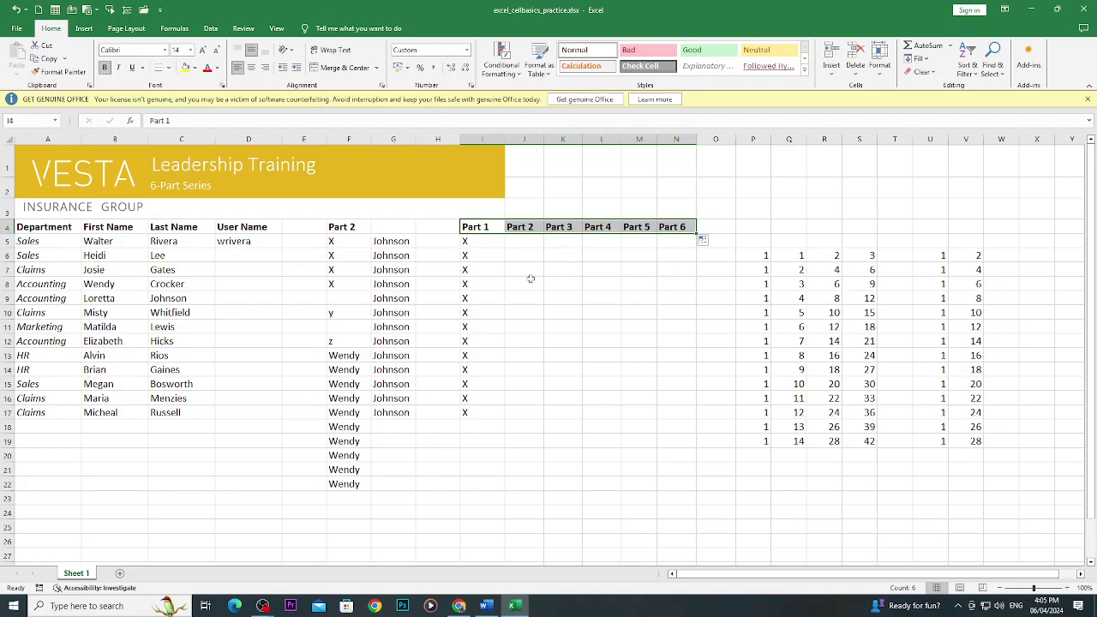
click(463, 607)
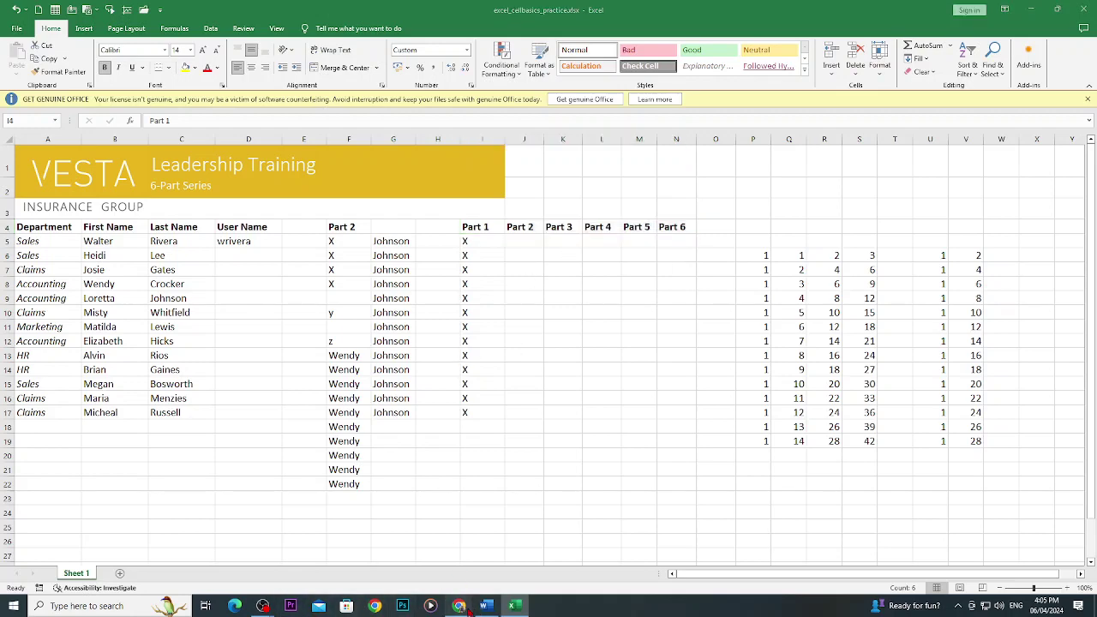
scroll(554, 459, down, 12)
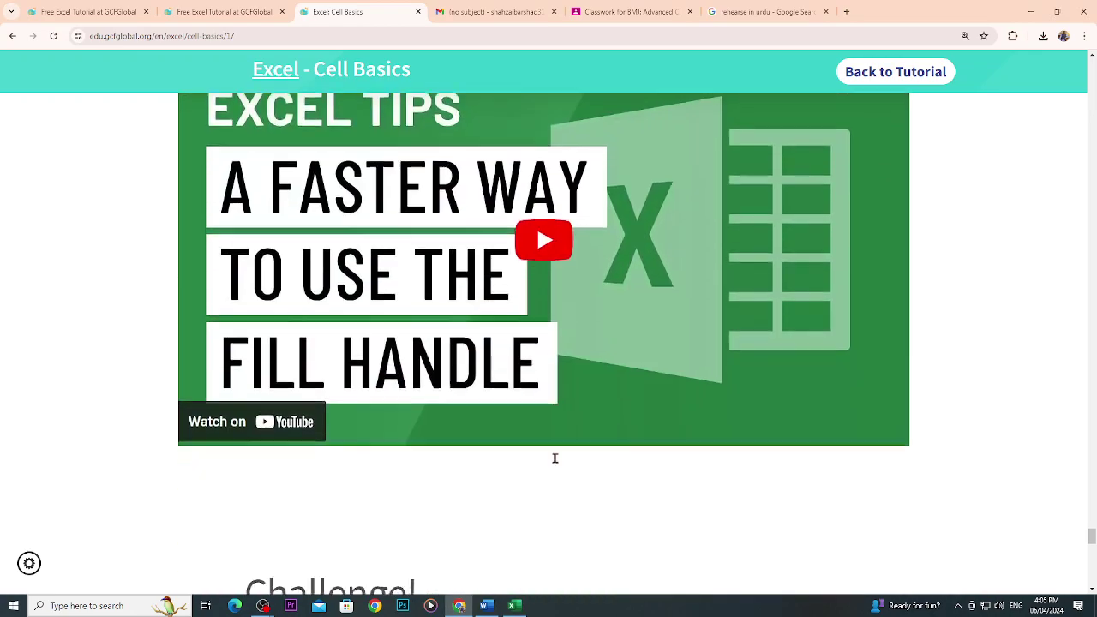
Scroll the Cell Basics page to the Challenge! tasks and bring the OBS recorder window forward.
scroll(555, 458, down, 4)
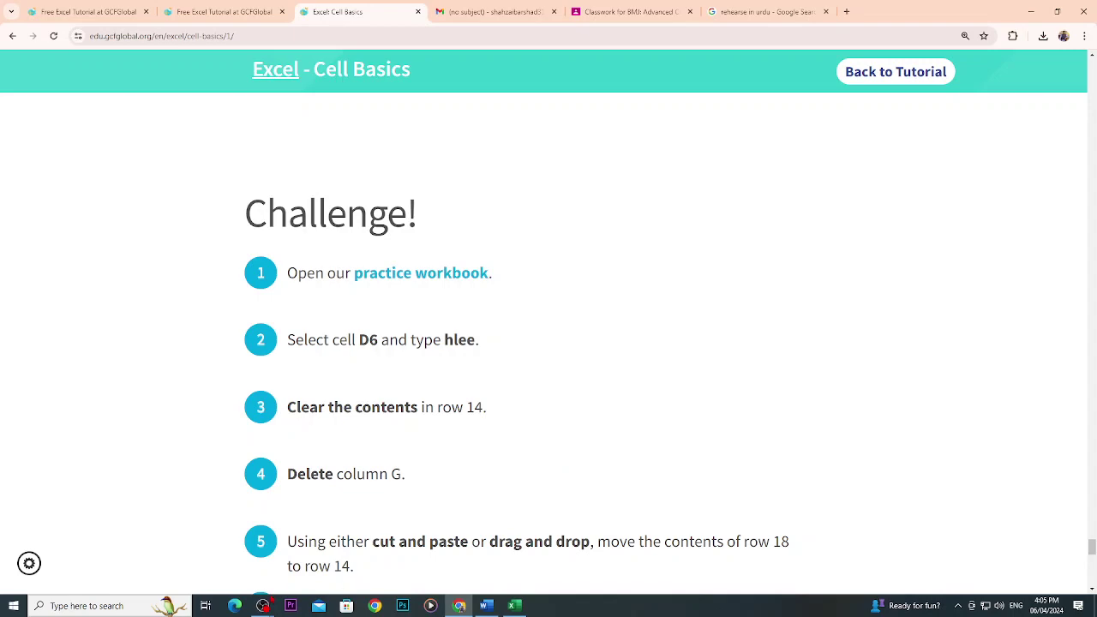
click(265, 606)
click(199, 549)
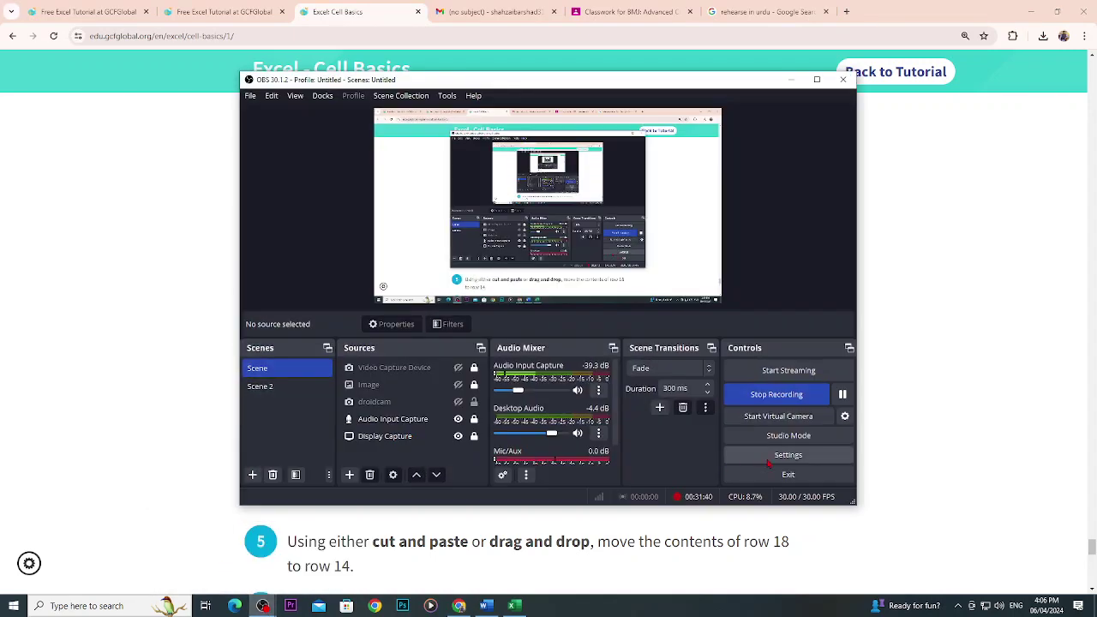